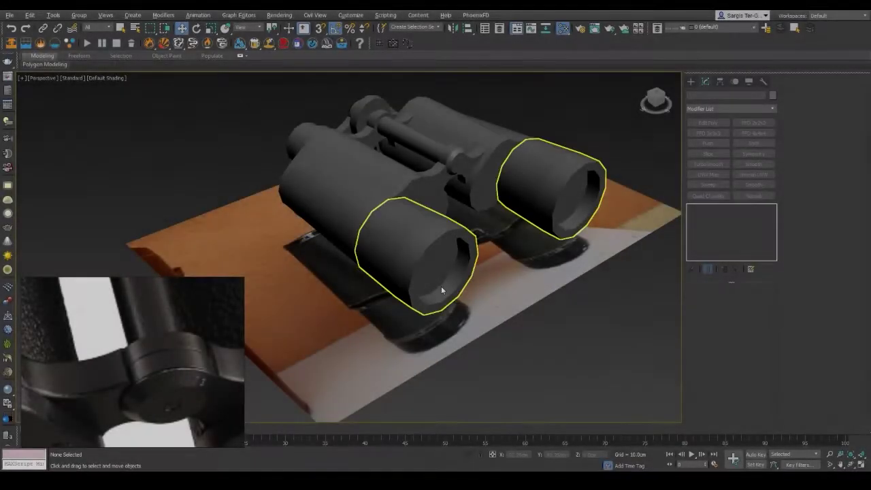
Step: Select the ground plane under the binoculars and hide it
right_click(440, 285)
click(458, 225)
click(408, 346)
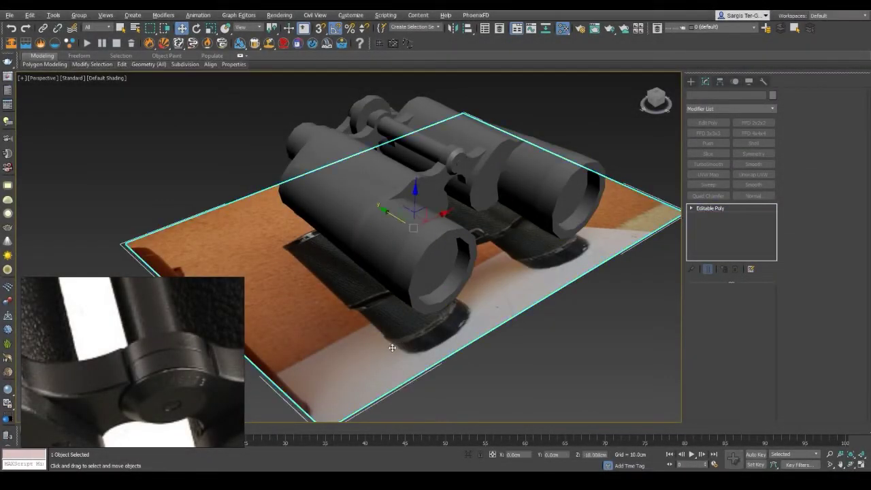
key(Delete)
Step: Turn on Edged Faces, zoom in on the binoculars and select the barrel
alt+middle_drag(429, 342, 447, 369)
key(F4)
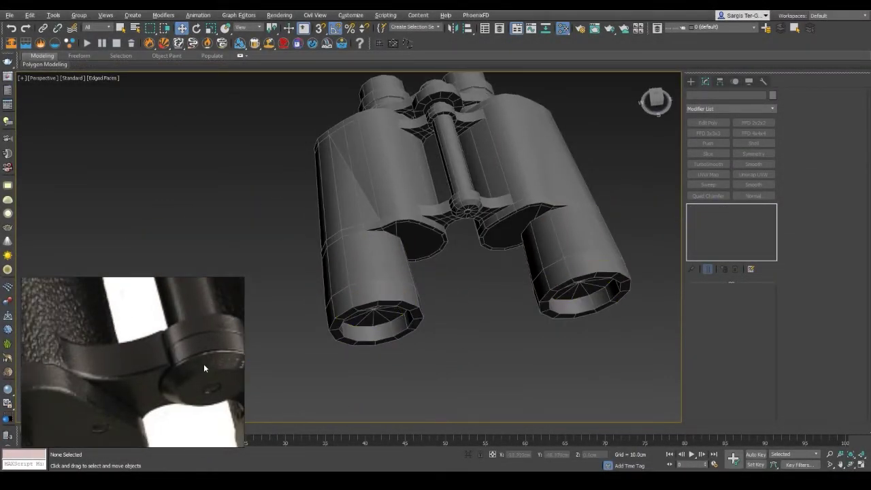
scroll(360, 292, up, 5)
click(359, 292)
Step: Detach the barrel's end polygons from the base Editable Poly as a new ring object
click(709, 216)
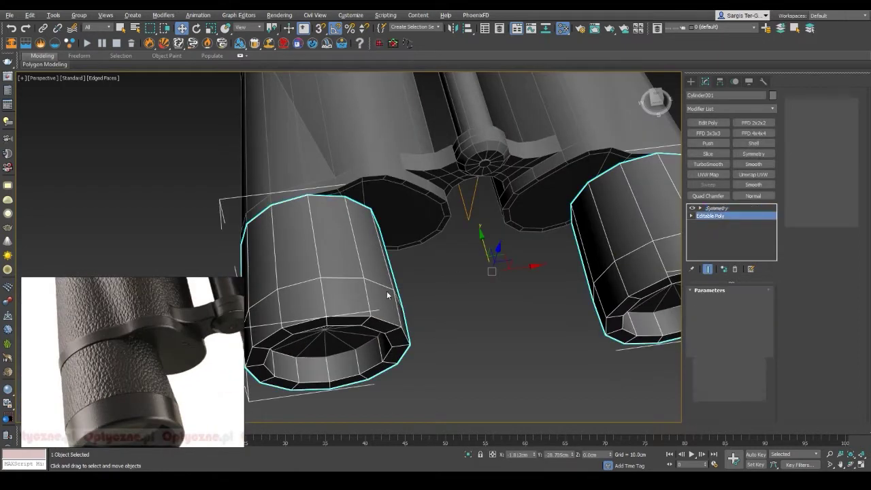
key(F3)
alt+middle_drag(517, 272, 578, 240)
key(4)
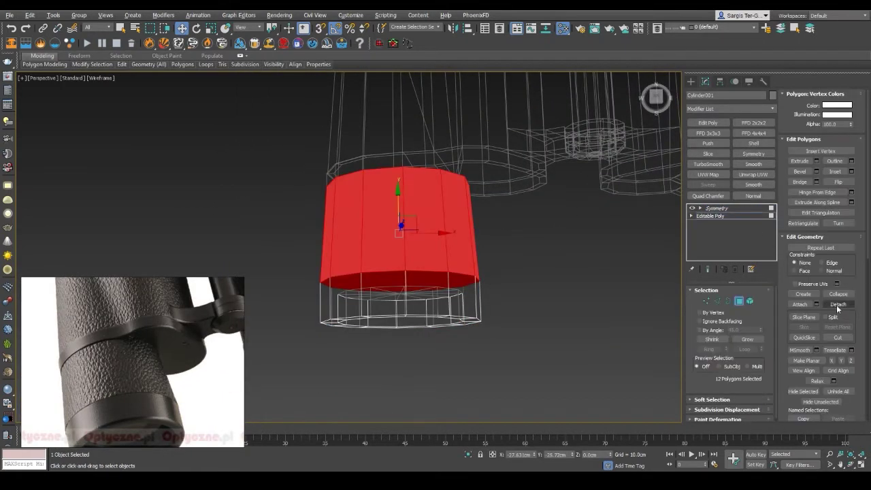
click(836, 304)
click(457, 254)
key(F3)
Step: Copy the barrel's Symmetry modifier and paste it instanced onto the detached ring
right_click(714, 209)
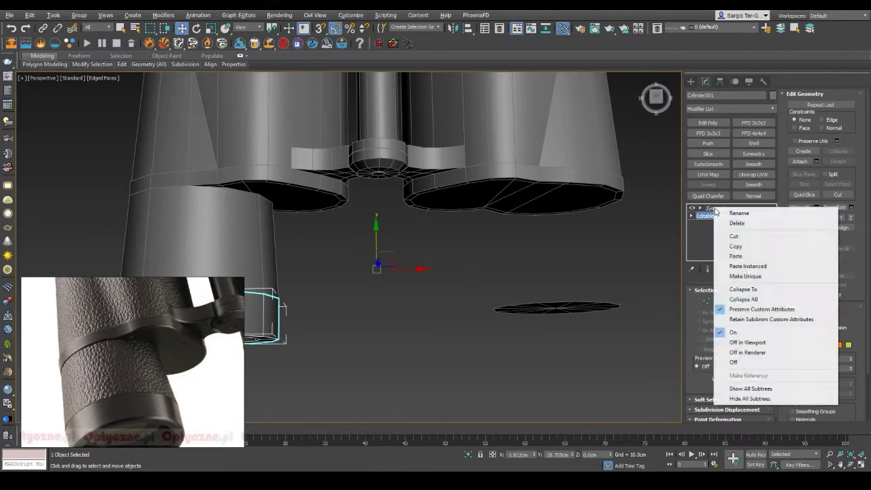
right_click(718, 211)
click(738, 243)
right_click(704, 213)
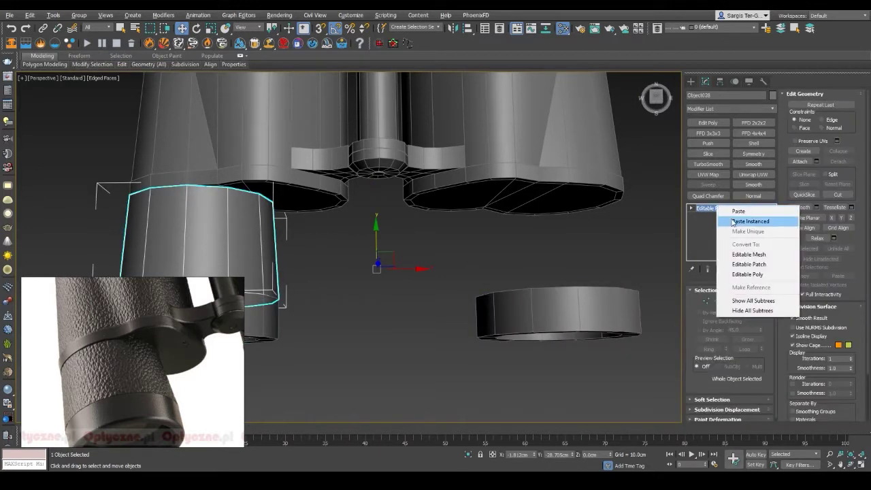
click(369, 229)
mouse_move(370, 230)
alt+middle_down()
mouse_move(436, 224)
mouse_move(397, 219)
mouse_move(562, 239)
mouse_move(557, 220)
alt+middle_up()
Step: Add an Edit Poly modifier to the detached ring
click(710, 216)
key(F3)
key(F3)
click(707, 122)
scroll(603, 317, down, 5)
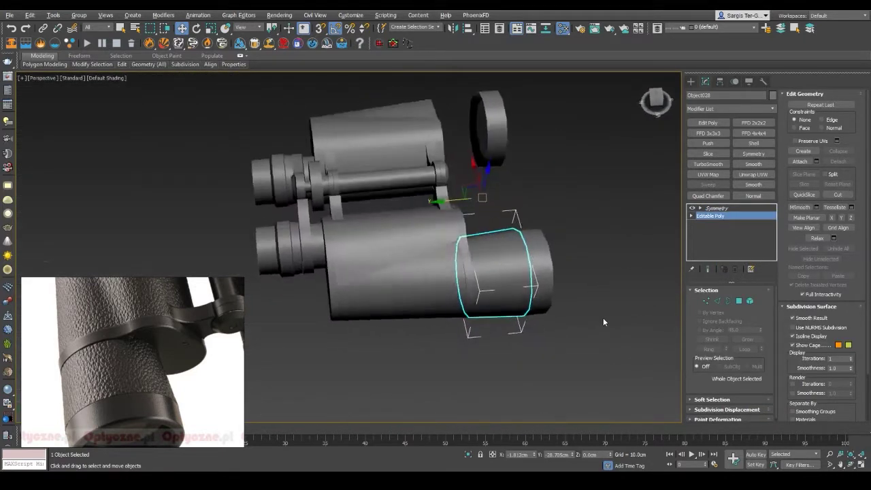
scroll(494, 297, up, 5)
key(F3)
mouse_move(495, 297)
alt+middle_down()
mouse_move(554, 247)
mouse_move(432, 278)
mouse_move(351, 258)
mouse_move(490, 220)
mouse_move(480, 233)
mouse_move(407, 256)
alt+middle_up()
Step: Select the ring's open border and scale it inward to 93%
key(F3)
key(F3)
key(3)
key(F3)
key(F3)
drag(410, 255, 411, 259)
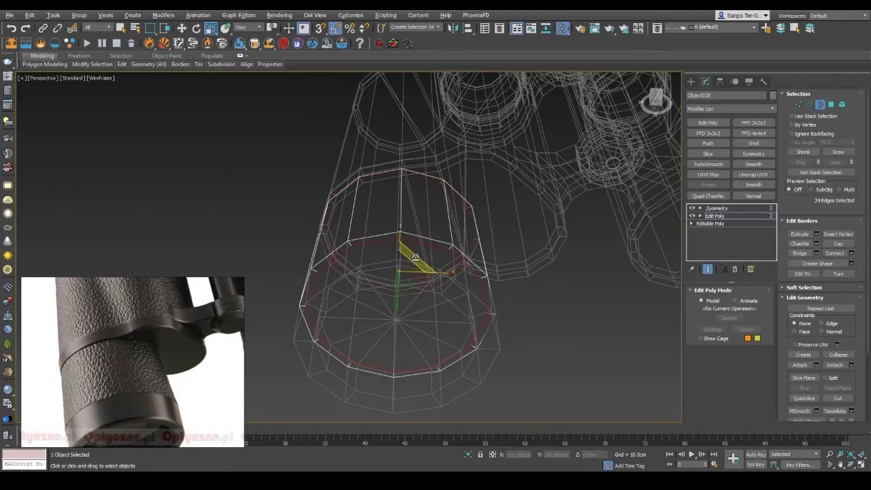
key(F3)
mouse_move(413, 258)
alt+middle_down()
mouse_move(416, 288)
mouse_move(574, 257)
mouse_move(413, 323)
mouse_move(380, 307)
mouse_move(375, 179)
alt+middle_up()
key(3)
key(F4)
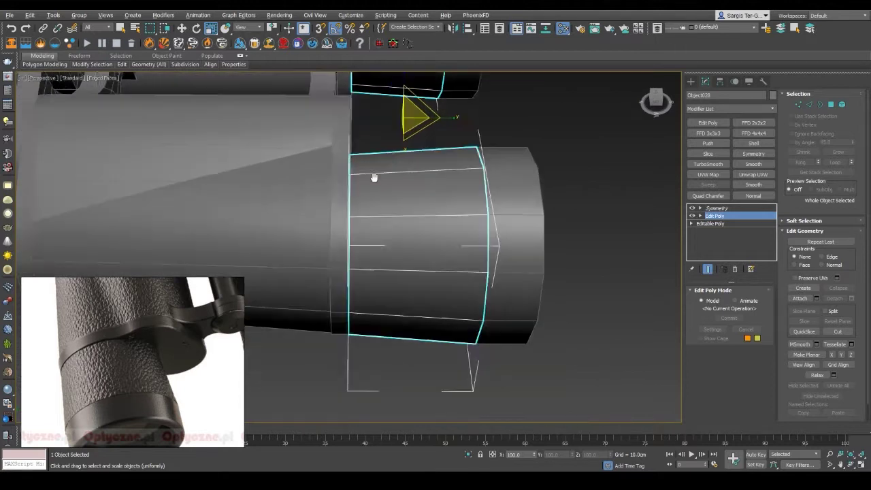
Step: Add Auto Smooth, a Quad Chamfer with Amount 0.2 and Sharpness 1.0, then TurboSmooth
click(752, 164)
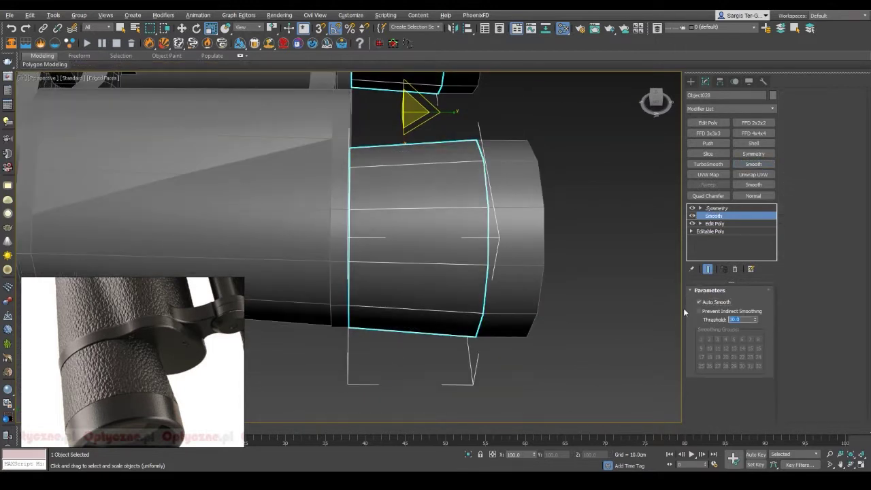
middle_drag(623, 173, 644, 214)
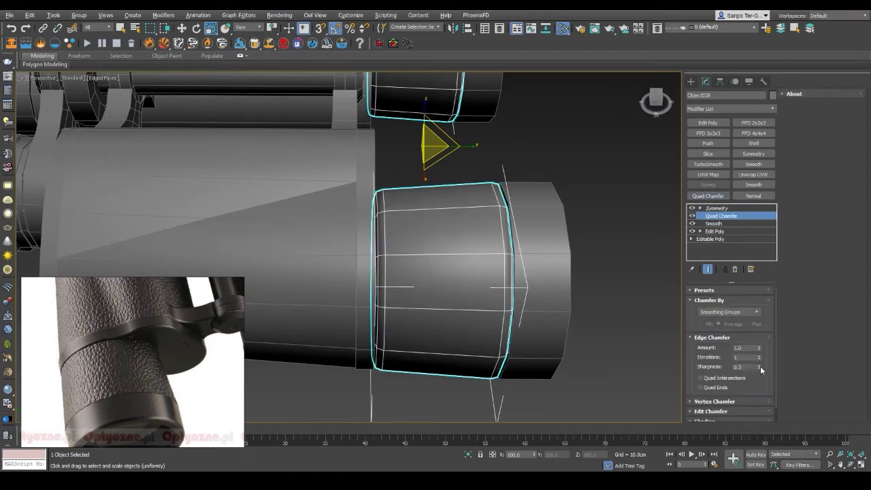
drag(759, 366, 777, 332)
scroll(496, 286, up, 3)
right_click(759, 347)
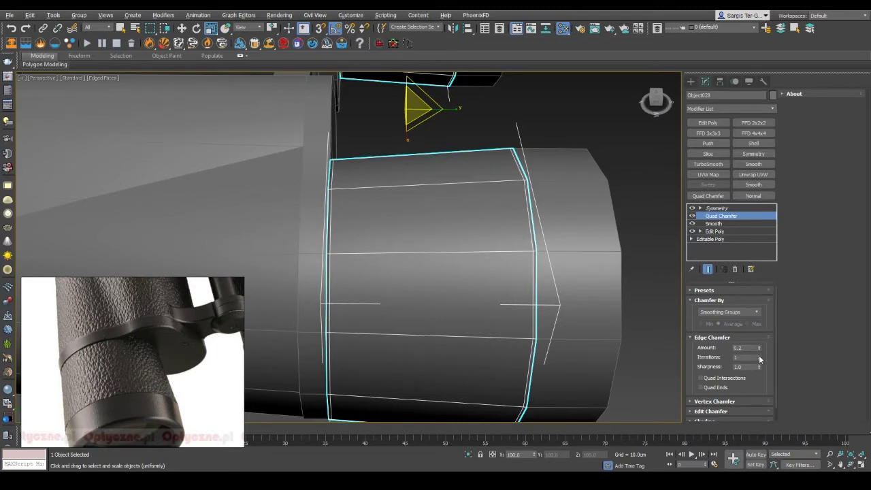
click(707, 164)
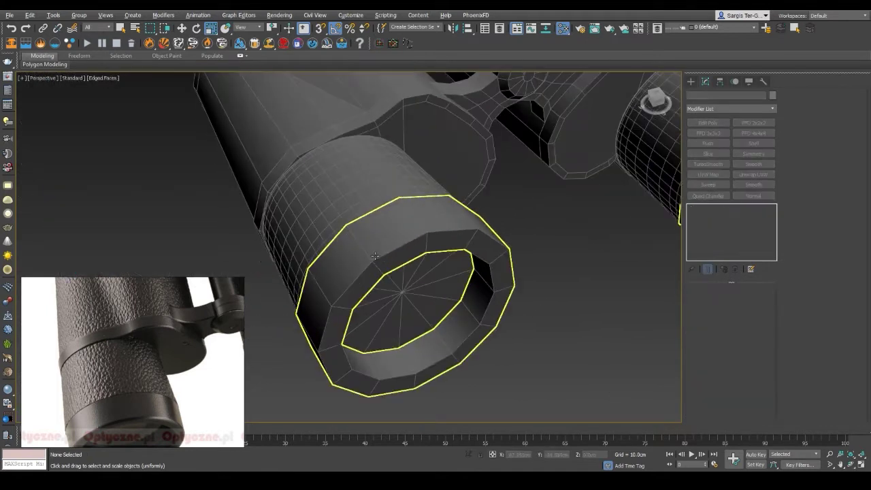
Step: Chamfer the barrel end's rim edge loops at 0.52 cm with 2 segments, then add another Edit Poly
click(395, 231)
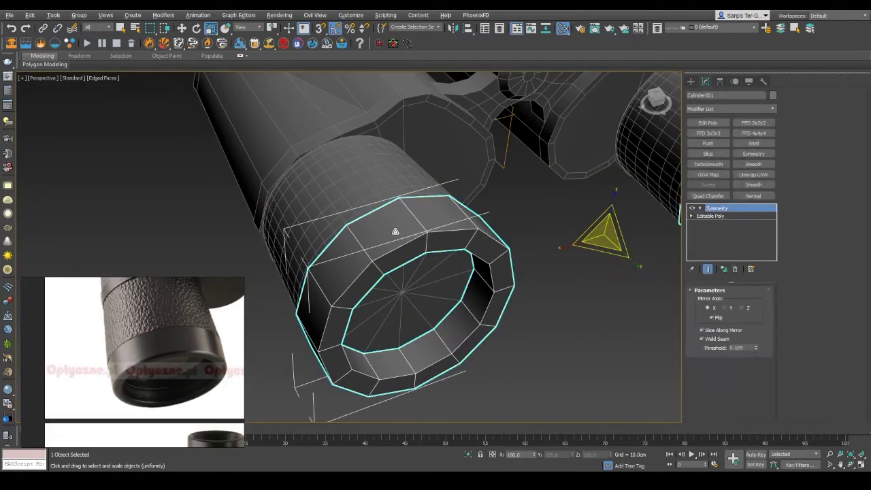
alt+middle_drag(346, 278, 497, 218)
key(2)
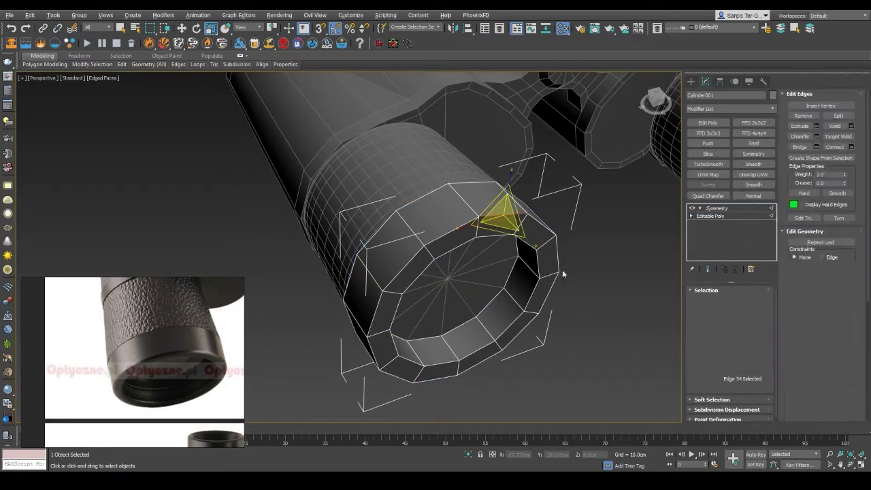
click(538, 267)
click(708, 123)
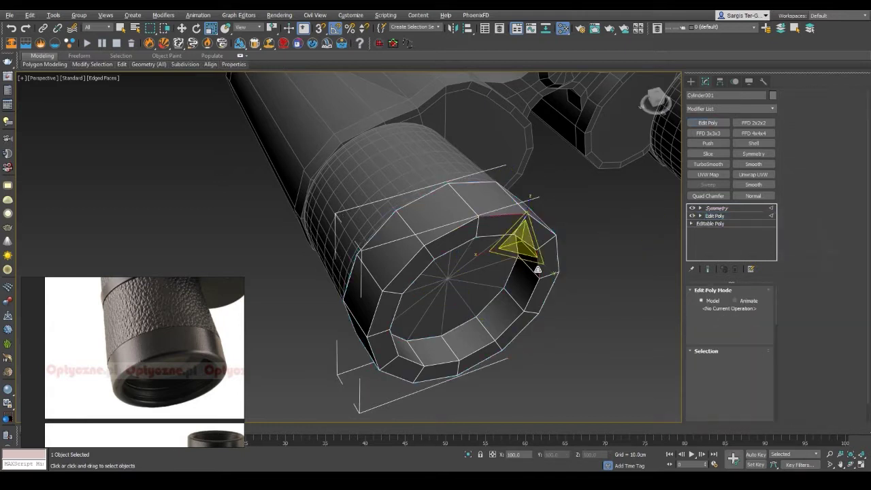
click(835, 163)
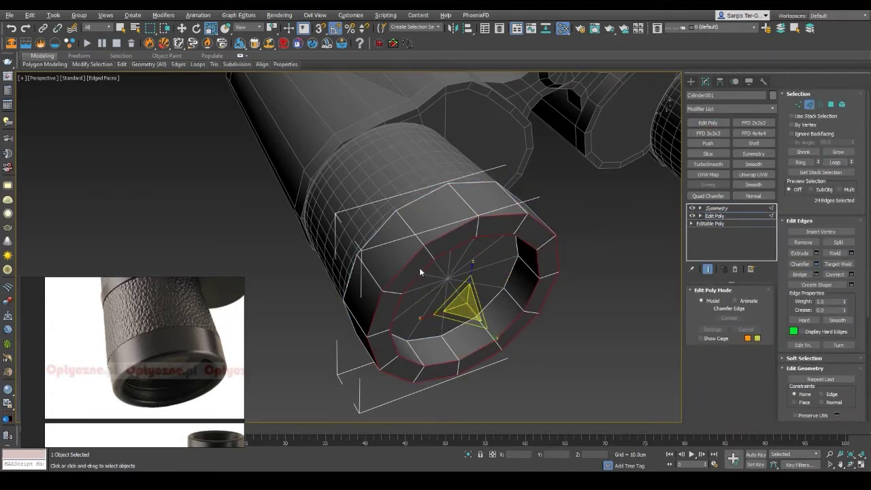
scroll(420, 273, up, 2)
drag(351, 253, 351, 235)
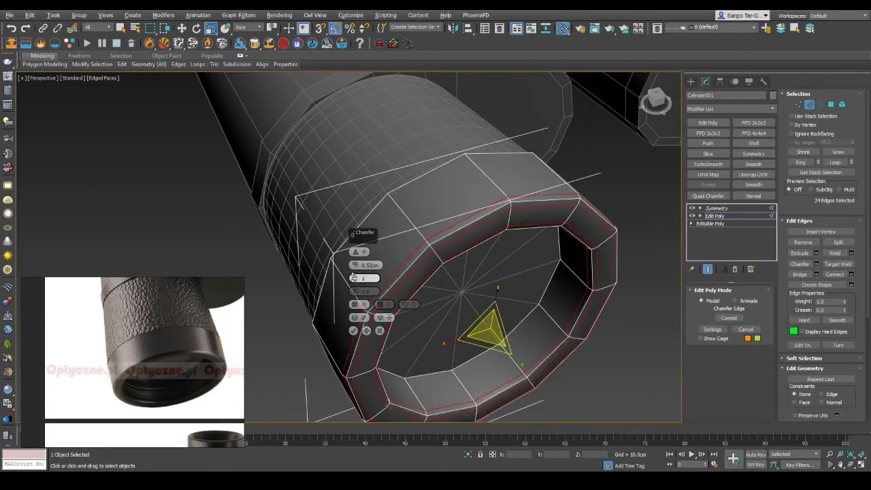
click(353, 330)
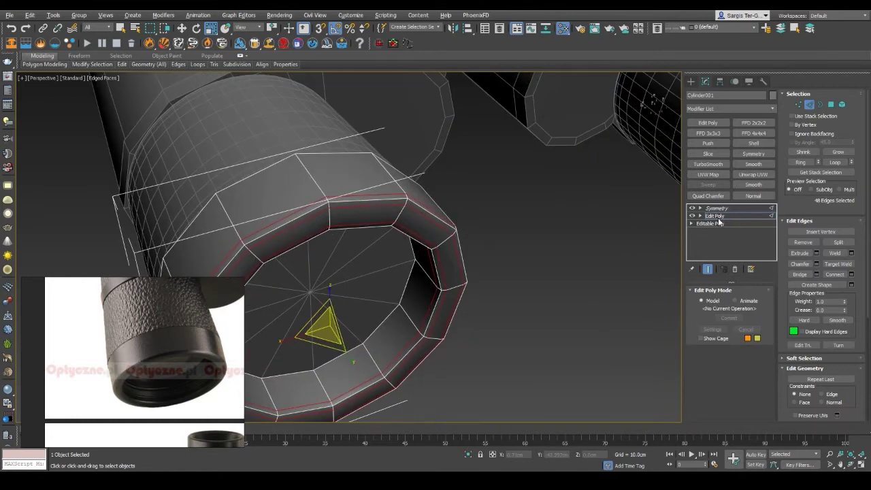
click(707, 122)
alt+middle_drag(529, 216, 540, 246)
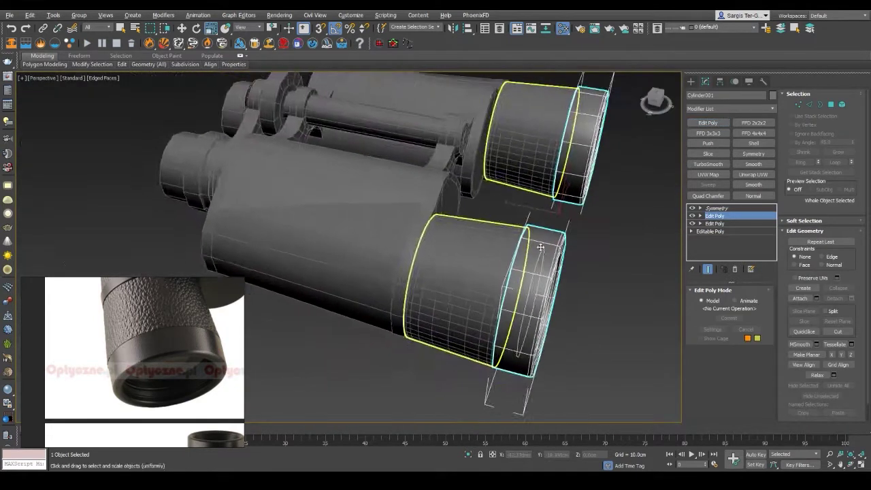
Step: Add a Smooth modifier with auto-smoothing to the barrel end
key(w)
scroll(539, 247, up, 3)
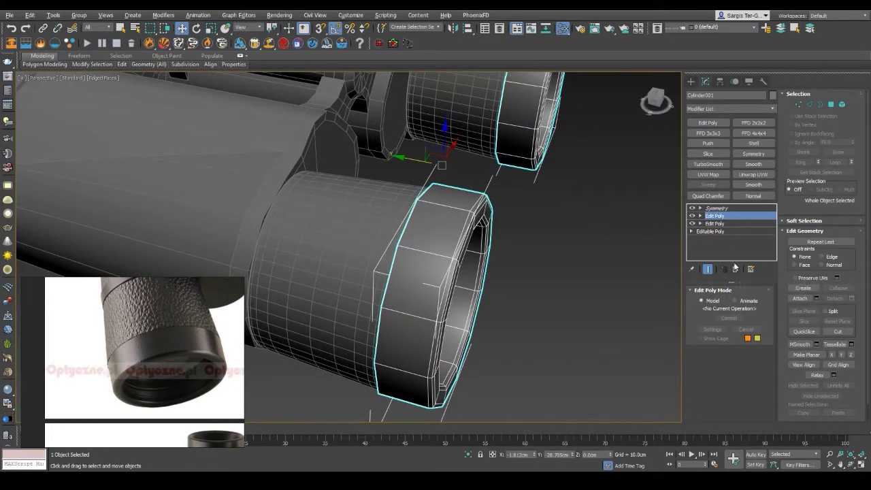
click(754, 164)
key(F4)
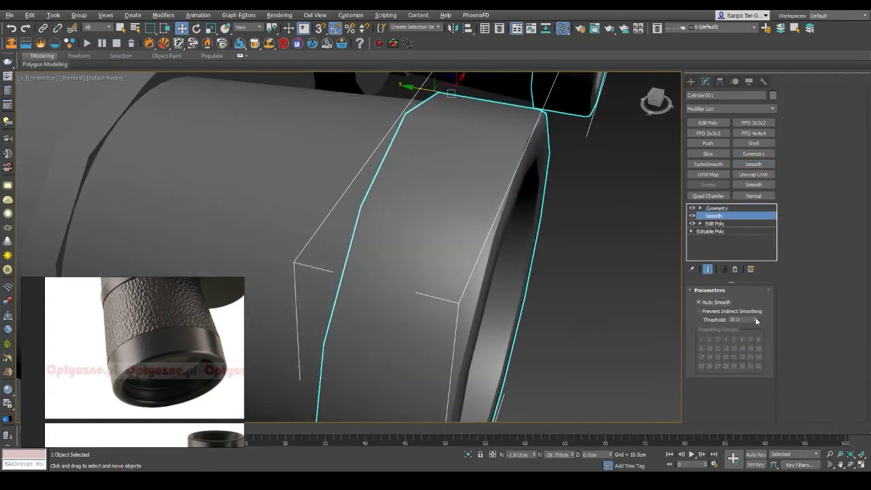
scroll(454, 244, down, 5)
key(F4)
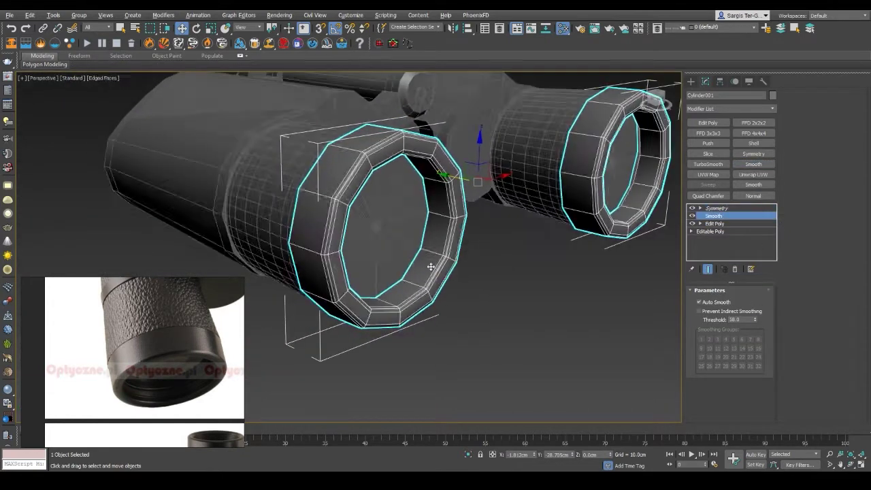
mouse_move(453, 245)
alt+middle_down()
mouse_move(571, 282)
mouse_move(743, 216)
alt+middle_up()
key(F3)
Step: Add an Edit Poly and scale the barrel end's opening border to 95%
click(715, 223)
click(708, 123)
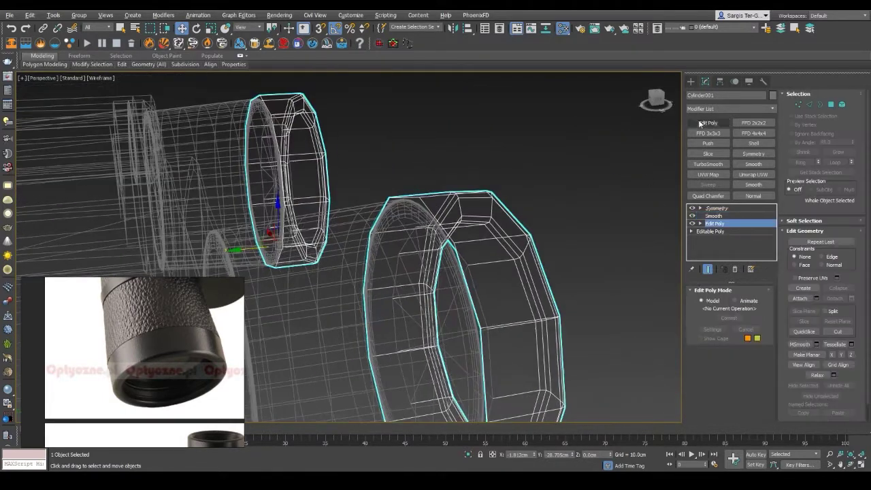
key(2)
key(F3)
alt+middle_drag(443, 281, 461, 303)
key(F3)
drag(420, 325, 425, 330)
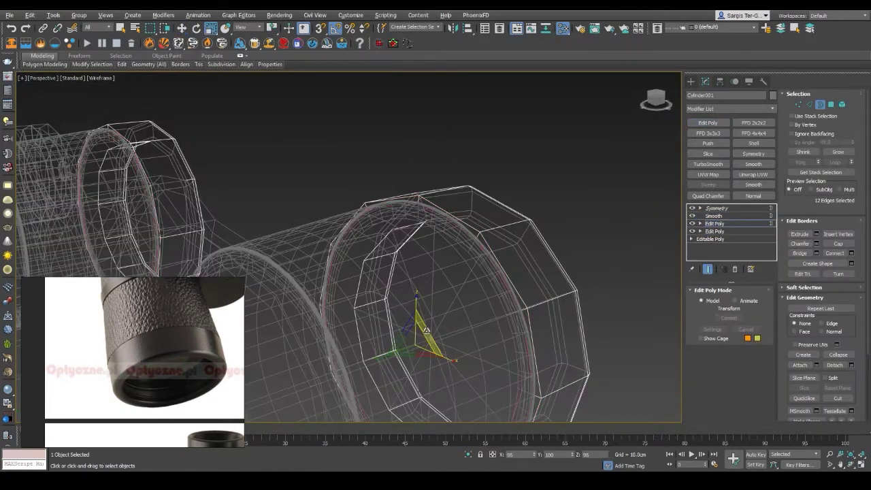
key(F3)
mouse_move(476, 286)
alt+middle_down()
mouse_move(399, 295)
mouse_move(731, 196)
alt+middle_up()
Step: Add a Quad Chamfer (Sharpness 1.0, Amount 0.21) and a 2-iteration TurboSmooth above it
click(713, 215)
click(706, 165)
key(F4)
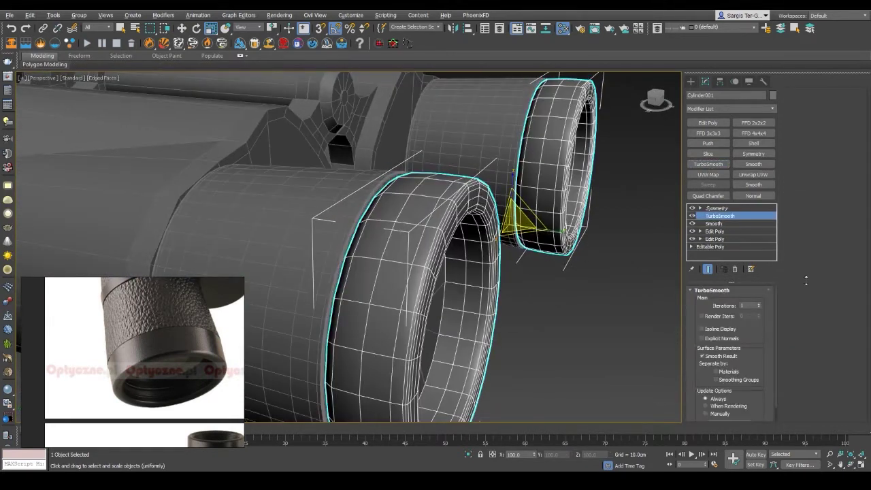
click(735, 269)
click(708, 195)
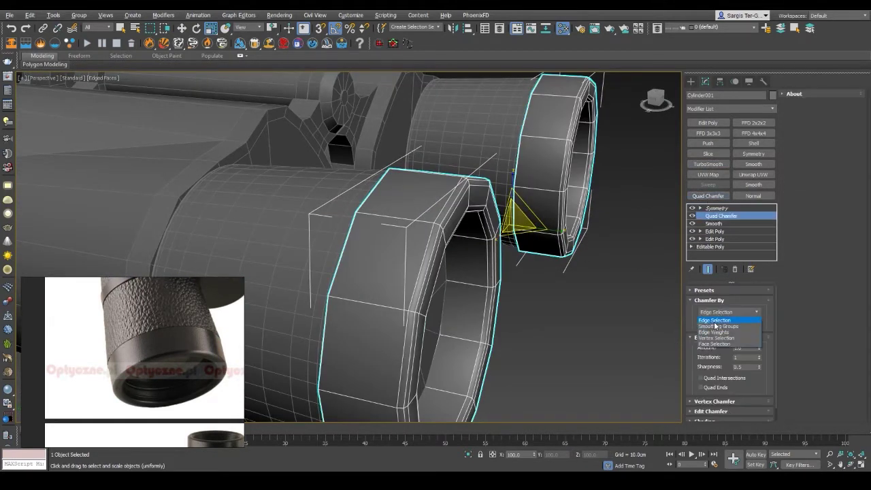
drag(762, 367, 760, 349)
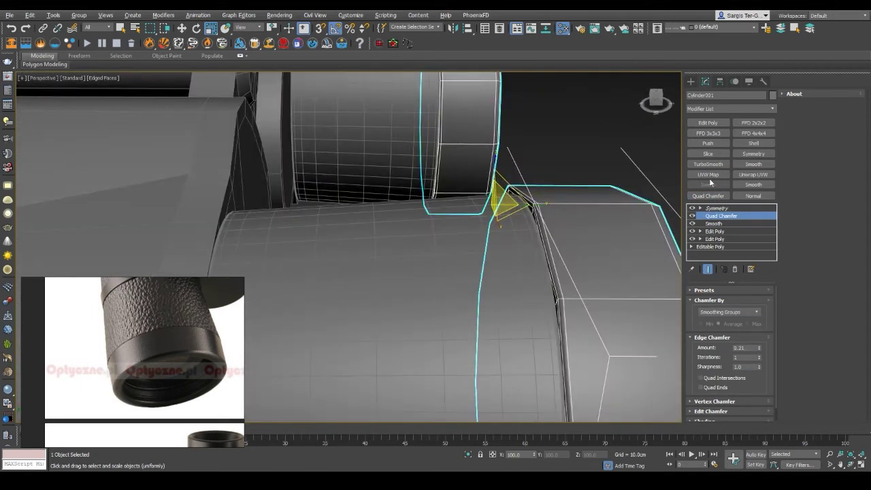
click(708, 164)
key(F4)
scroll(489, 243, down, 5)
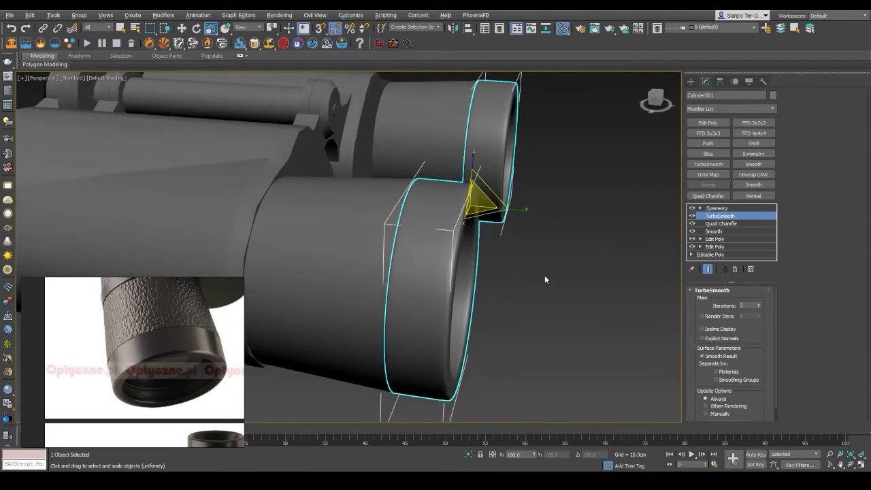
click(549, 294)
scroll(395, 323, up, 2)
Step: Select the front eyepiece ring and inspect its upper Edit Poly modifier with edges shown
alt+middle_drag(395, 324, 408, 285)
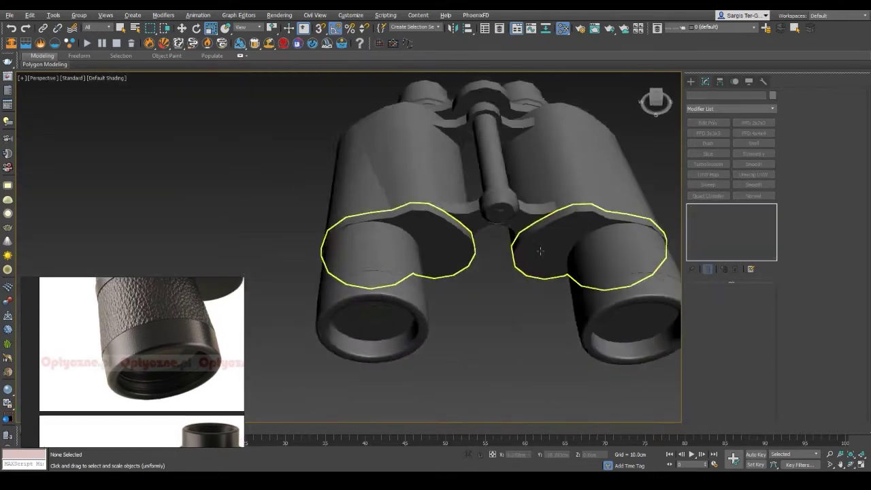
scroll(394, 324, up, 5)
click(395, 323)
key(F4)
scroll(153, 375, up, 2)
scroll(604, 260, down, 4)
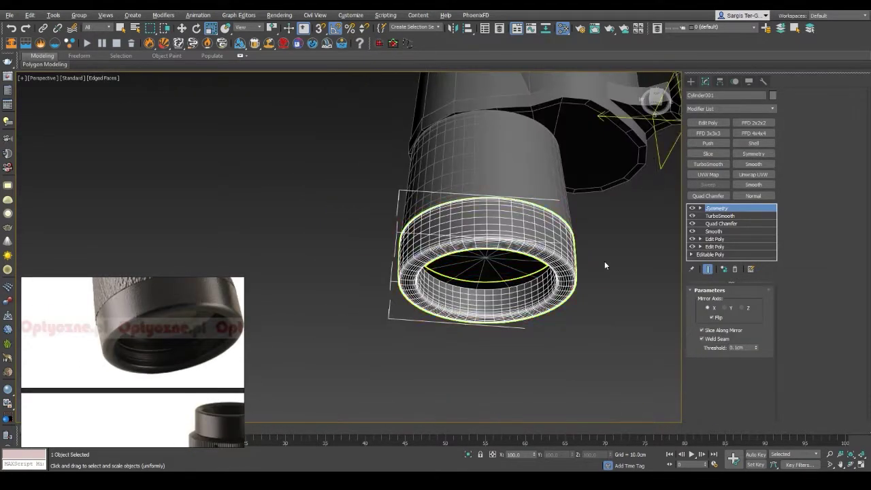
key(F4)
click(714, 239)
scroll(413, 292, up, 3)
key(F4)
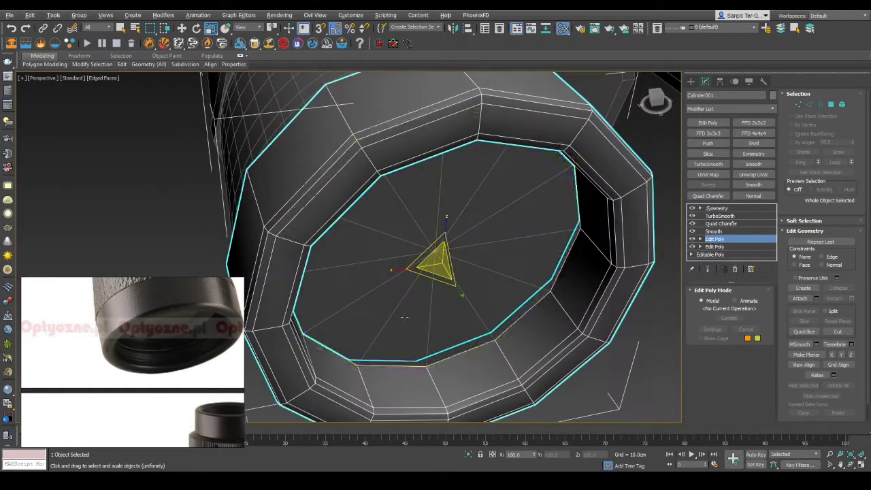
alt+middle_drag(413, 293, 438, 338)
Step: In the lower Edit Poly, show the low-poly cage and select the ring's 24 opening polygons
key(Down)
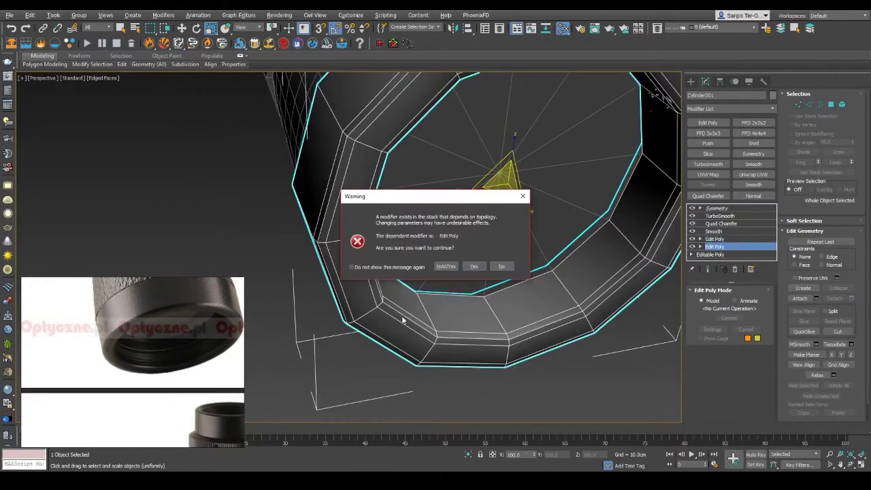
key(Return)
click(707, 269)
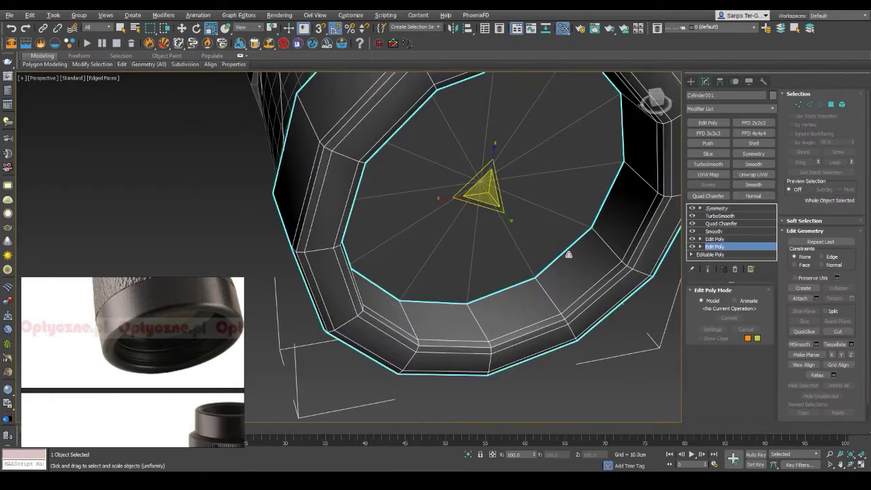
alt+middle_drag(568, 255, 410, 364)
key(2)
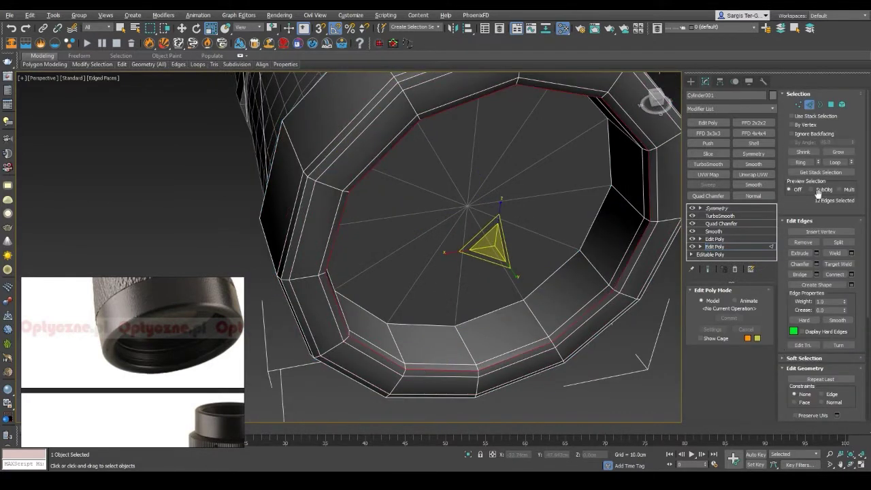
key(4)
click(708, 269)
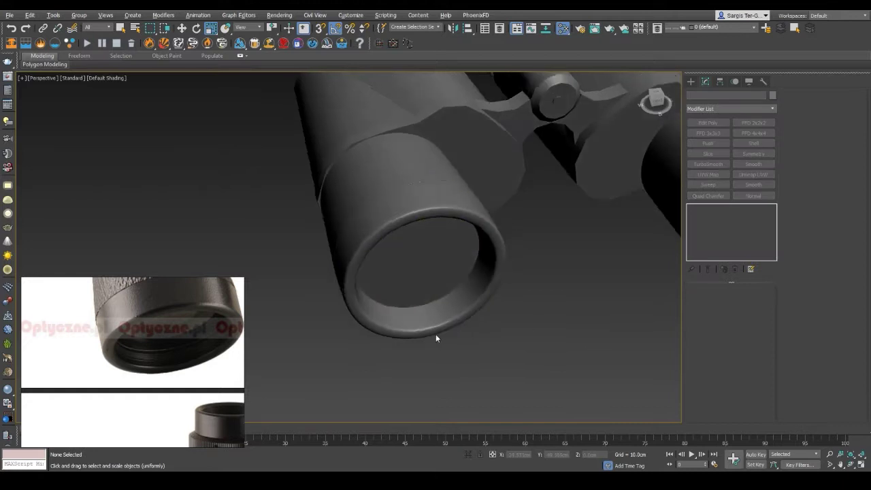
scroll(436, 338, down, 3)
key(F4)
scroll(443, 314, up, 3)
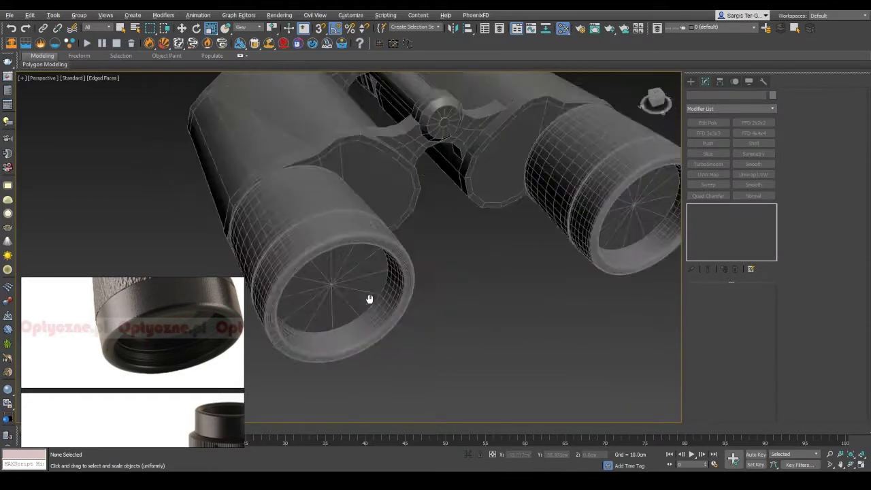
scroll(369, 297, up, 5)
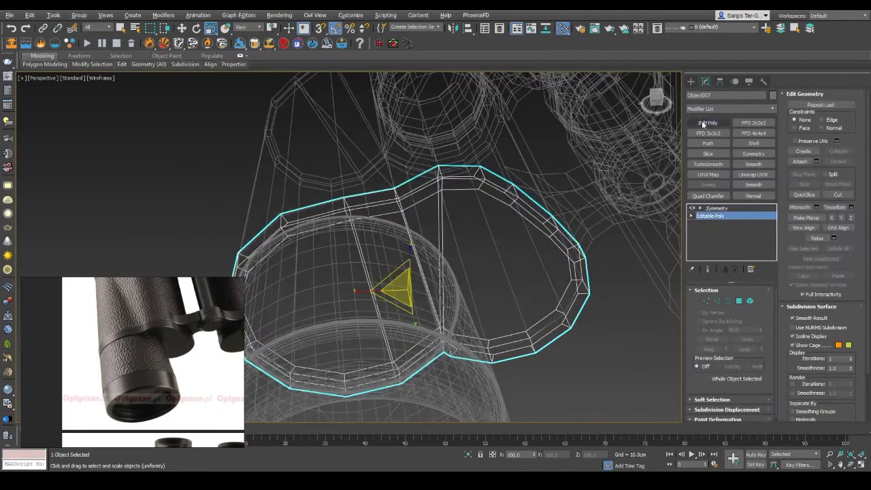
Step: Add Edit Poly and Smooth modifiers to the bridge plates, with auto-smooth threshold 36.9
click(703, 124)
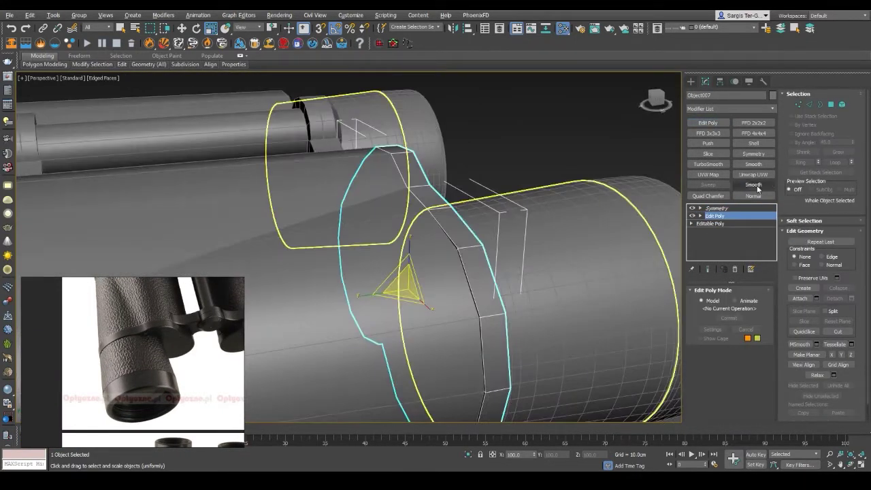
click(756, 185)
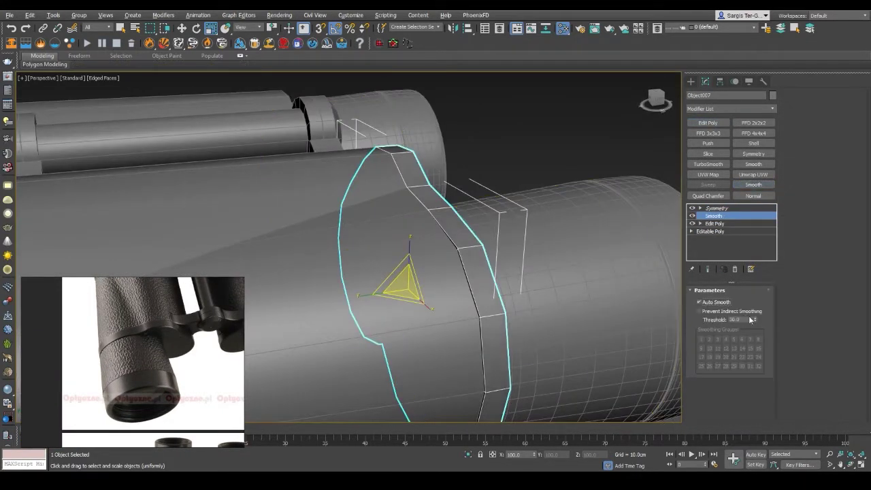
key(F4)
mouse_move(675, 318)
alt+middle_down()
mouse_move(487, 294)
mouse_move(520, 216)
alt+middle_up()
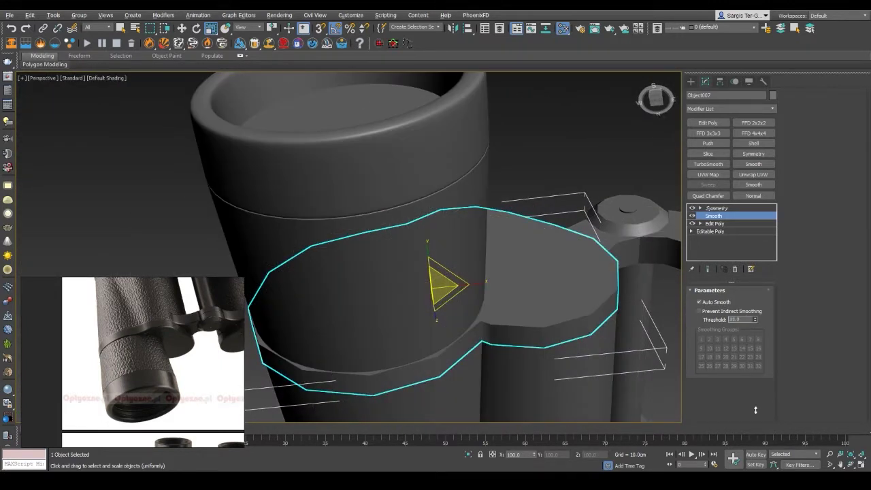
drag(747, 378, 756, 336)
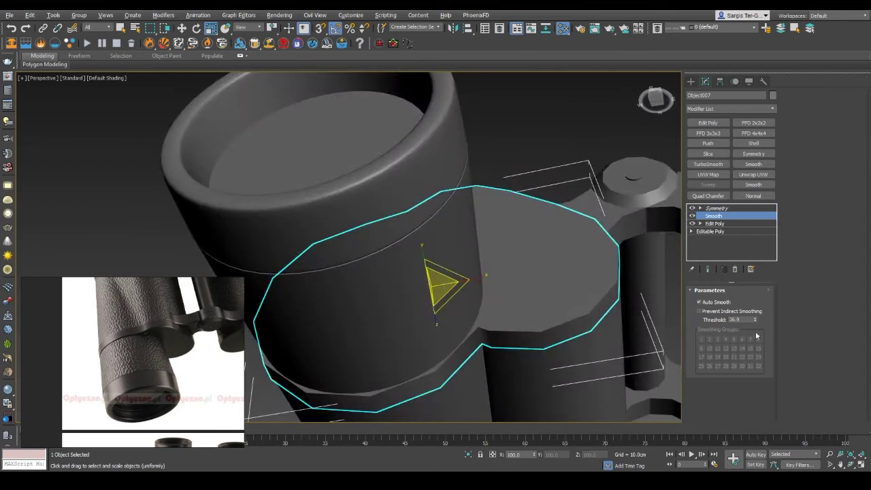
Step: Add a Quad Chamfer by smoothing groups with a wider amount, then TurboSmooth the plates
click(708, 196)
key(F4)
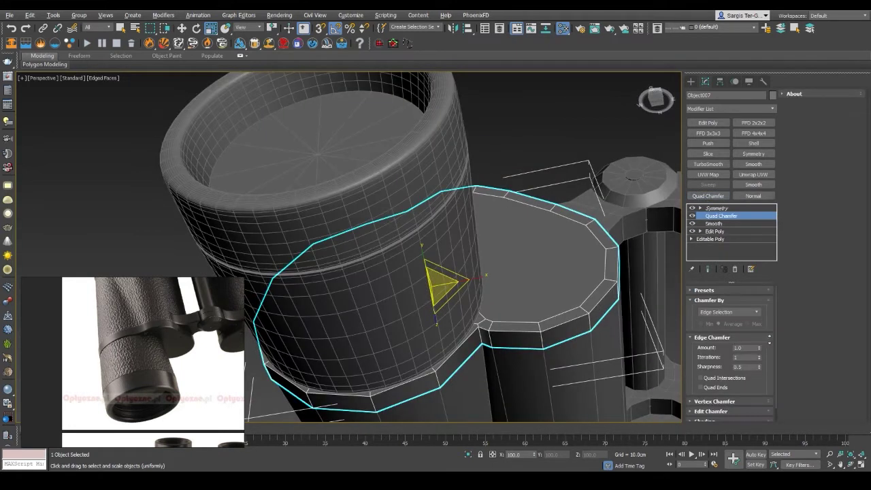
click(714, 326)
drag(760, 350, 760, 328)
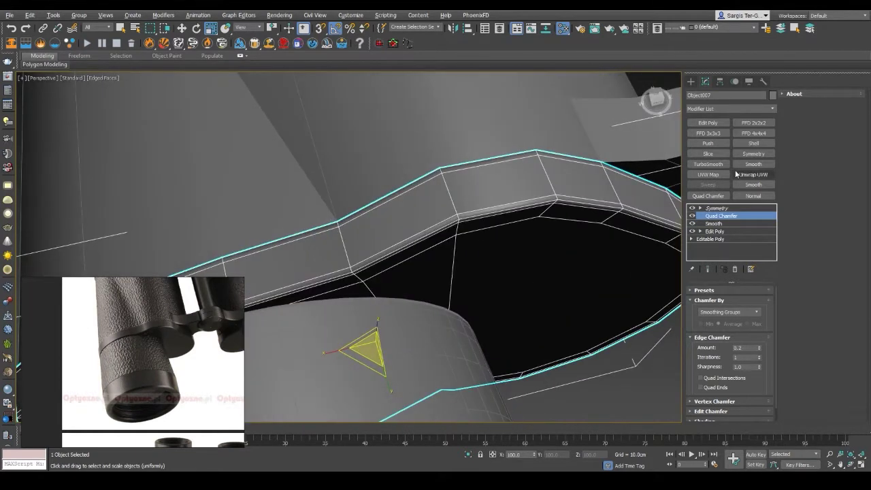
click(707, 164)
key(F4)
alt+middle_drag(470, 274, 451, 257)
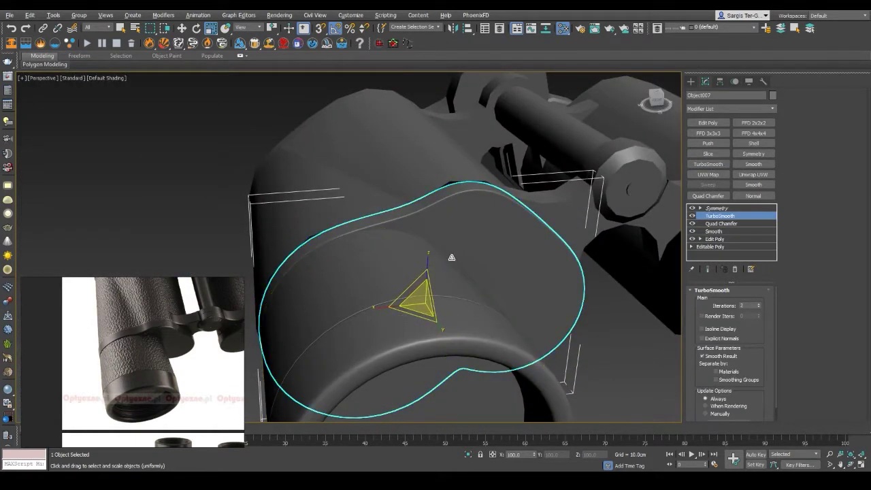
Step: Drop to the plates' base mesh in vertex mode with the Move tool ready
click(714, 238)
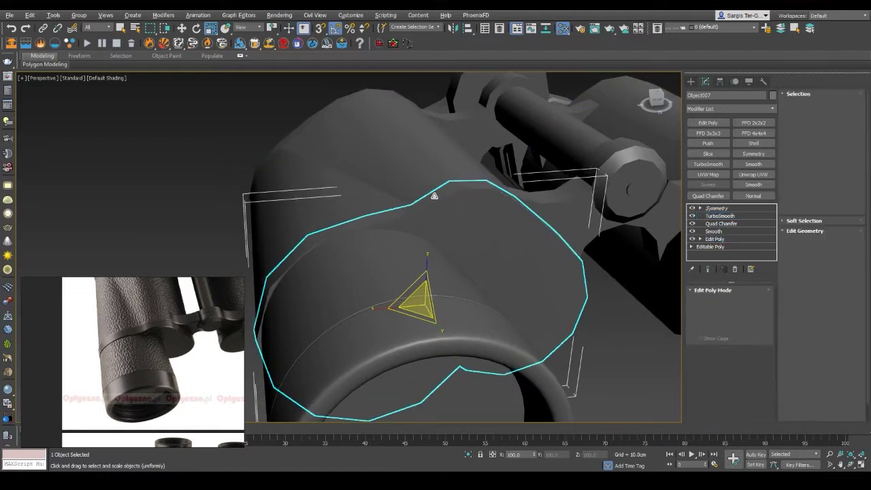
key(F4)
key(f)
scroll(437, 205, up, 5)
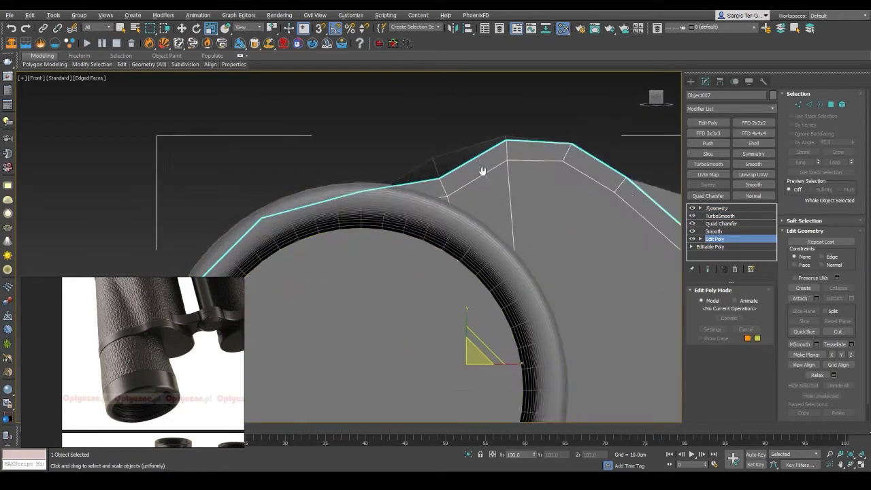
click(710, 246)
key(1)
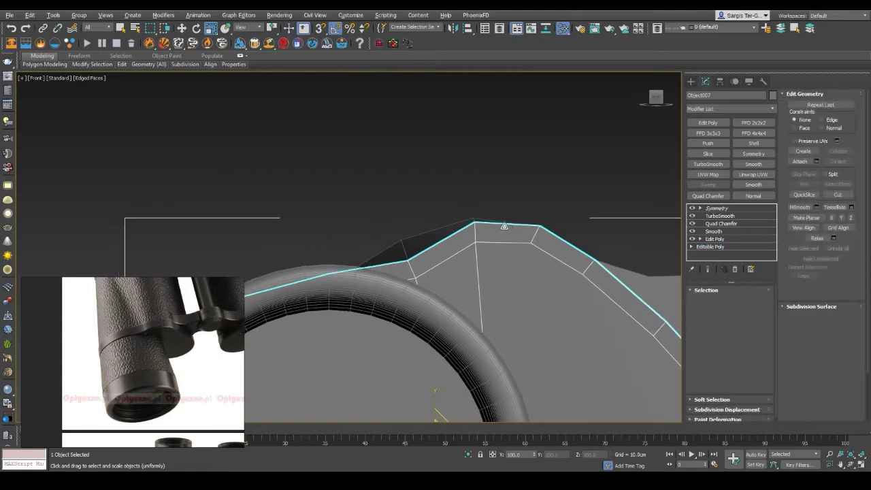
scroll(457, 223, up, 3)
key(F3)
key(w)
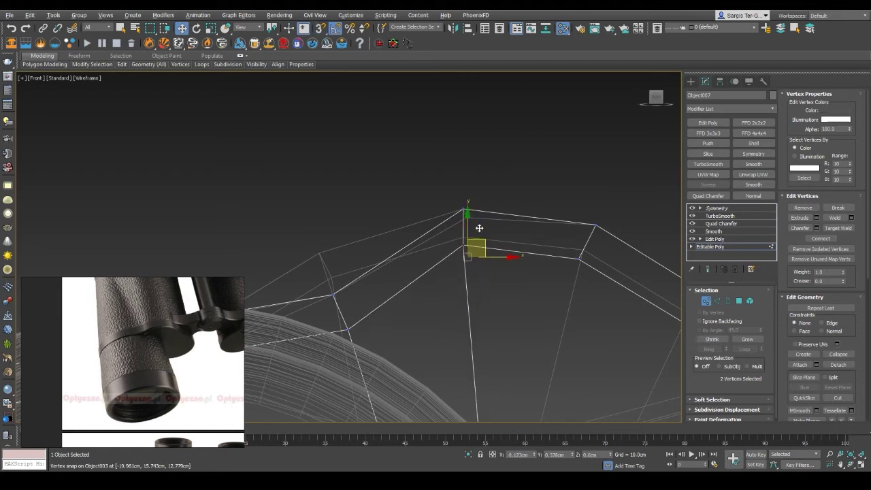
key(F3)
mouse_move(484, 226)
alt+middle_down()
mouse_move(506, 252)
mouse_move(443, 276)
alt+middle_up()
Step: Select the top rim vertex of bridge plate Object007 with vertex snapping on
click(444, 276)
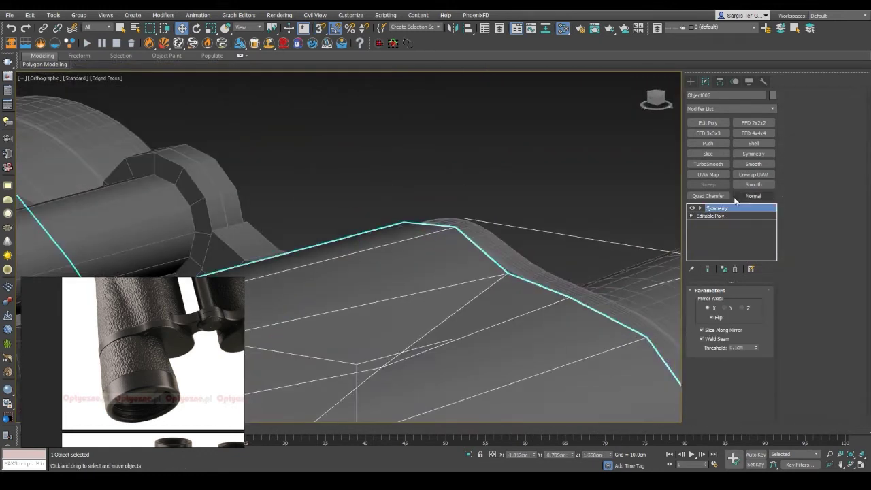
click(709, 216)
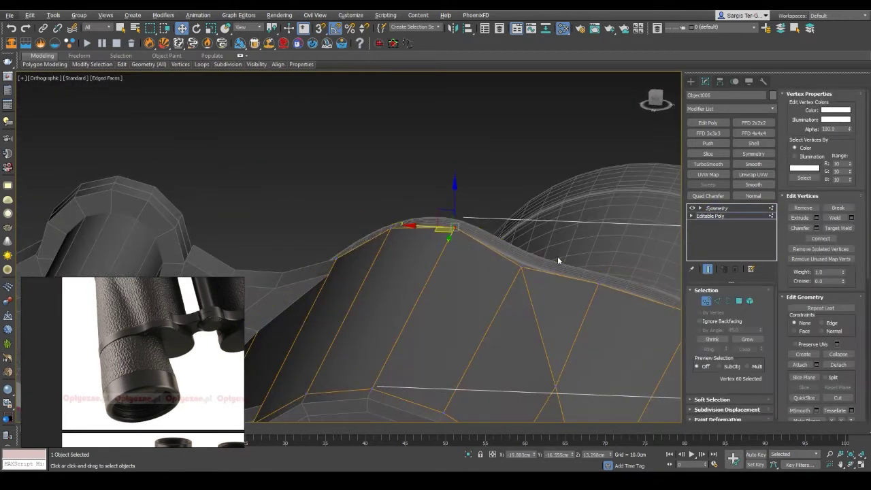
scroll(523, 183, up, 2)
click(476, 251)
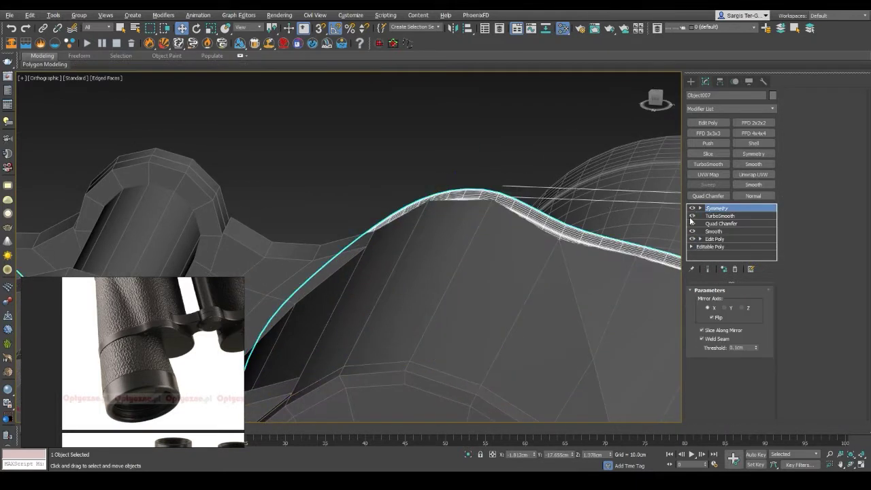
click(710, 215)
click(490, 198)
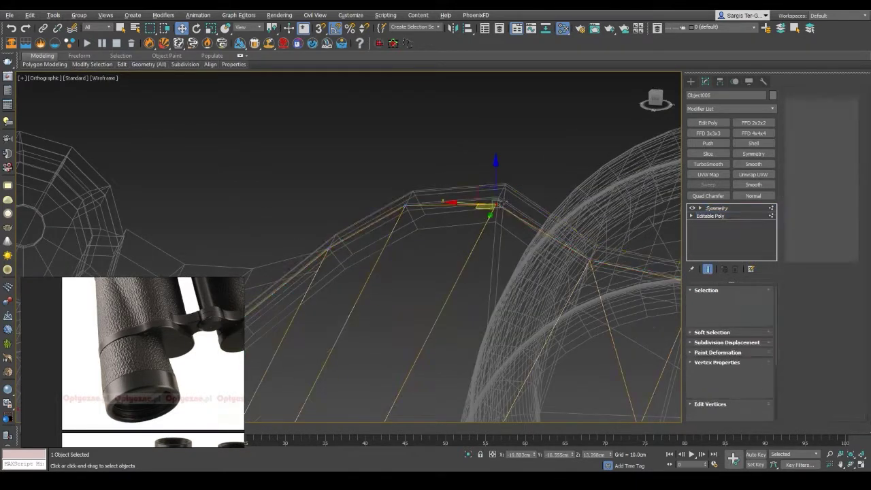
scroll(471, 180, up, 2)
key(s)
mouse_move(471, 180)
alt+middle_down()
mouse_move(444, 191)
mouse_move(479, 241)
mouse_move(446, 252)
mouse_move(477, 281)
alt+middle_up()
Step: Work through border and polygon sub-object modes on Object007 and review the plate area
scroll(448, 253, down, 4)
key(3)
key(F3)
key(4)
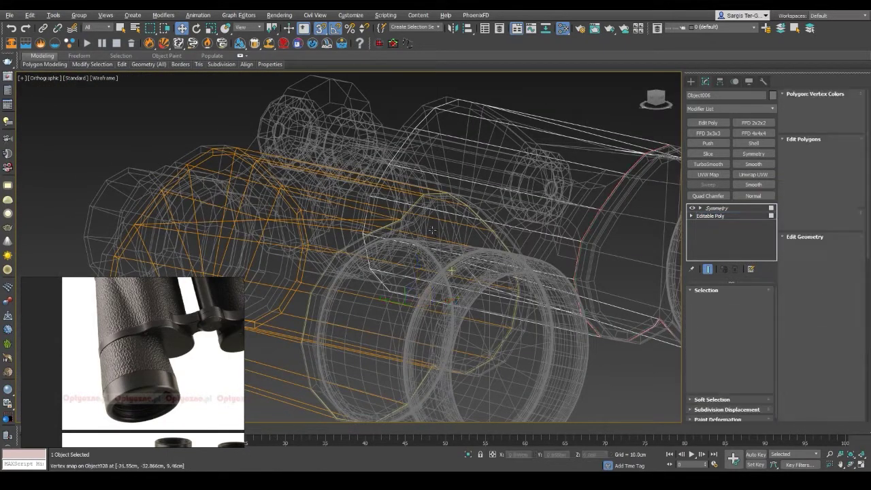
key(F3)
key(F3)
key(Delete)
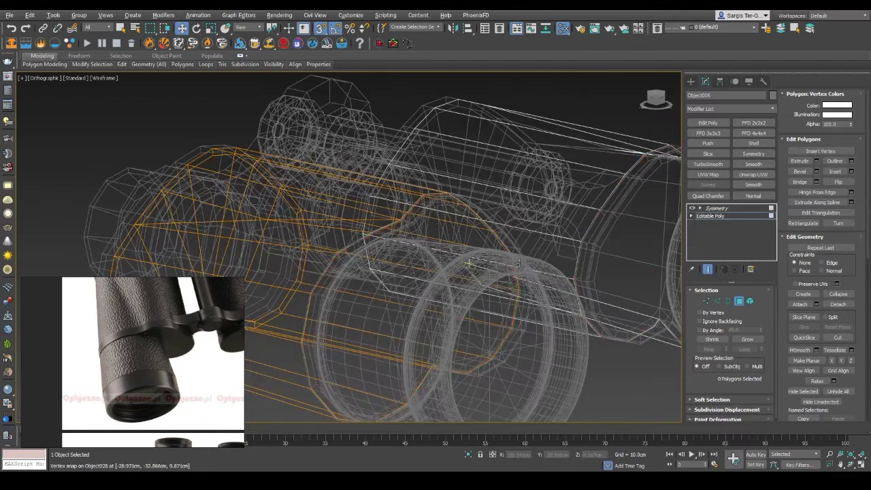
key(4)
key(4)
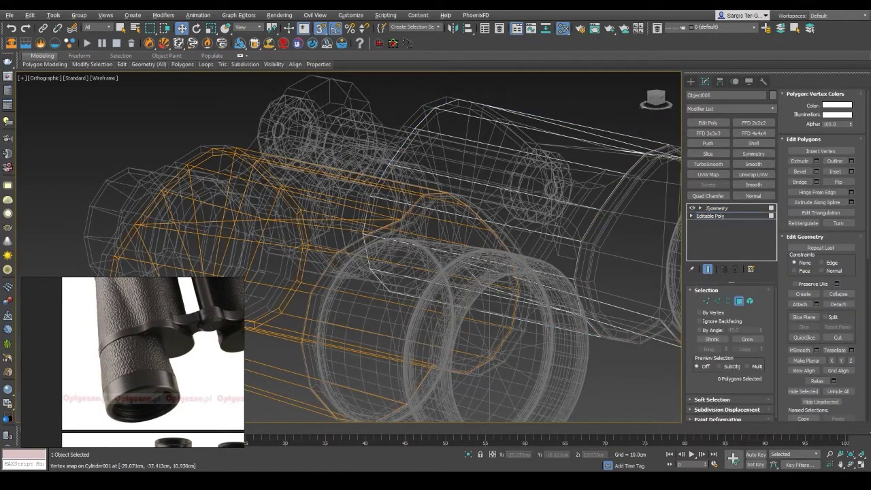
key(F3)
mouse_move(454, 212)
alt+middle_down()
mouse_move(578, 226)
mouse_move(513, 247)
mouse_move(381, 225)
alt+middle_up()
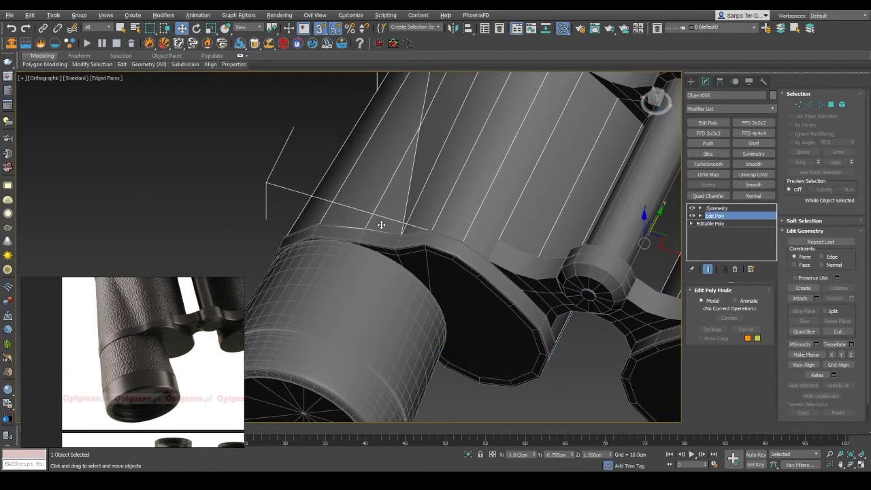
alt+middle_drag(381, 225, 287, 197)
scroll(288, 196, down, 4)
scroll(422, 247, up, 6)
key(F4)
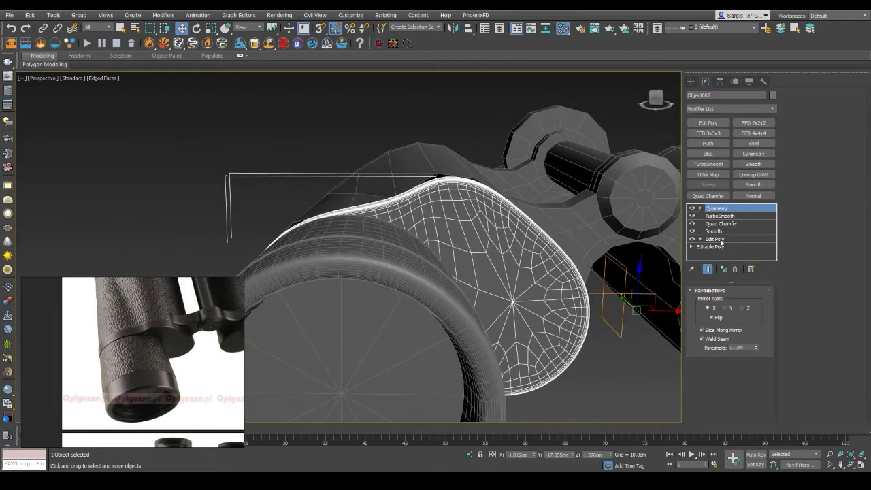
Step: Move the selected rim vertices in Edit Poly and check the smoothed plate edge
click(714, 239)
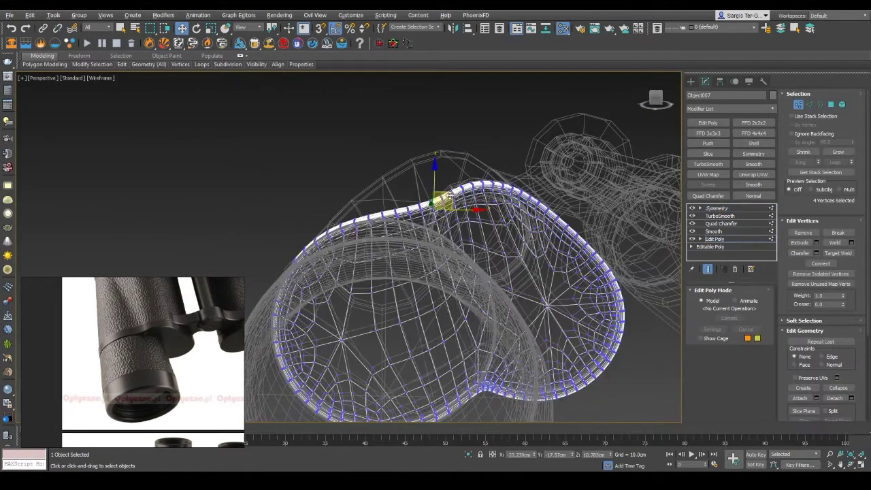
drag(449, 196, 459, 208)
key(F3)
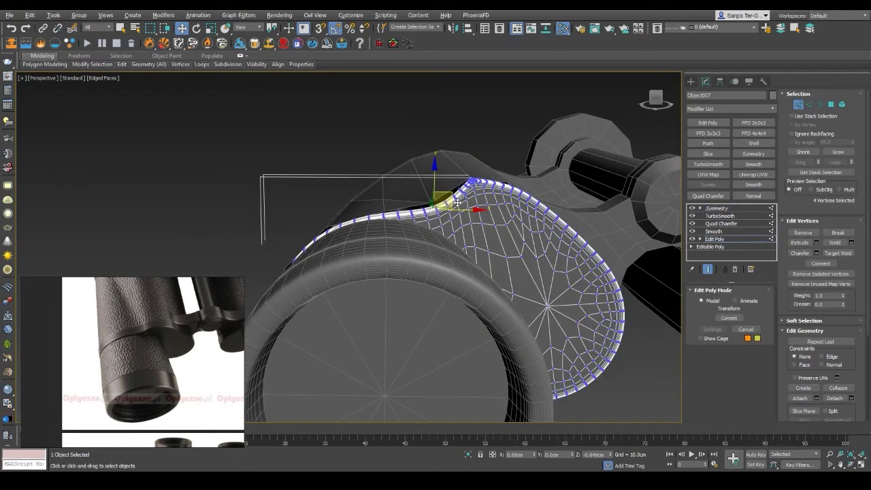
key(ctrl+e)
scroll(456, 205, up, 3)
scroll(449, 209, up, 2)
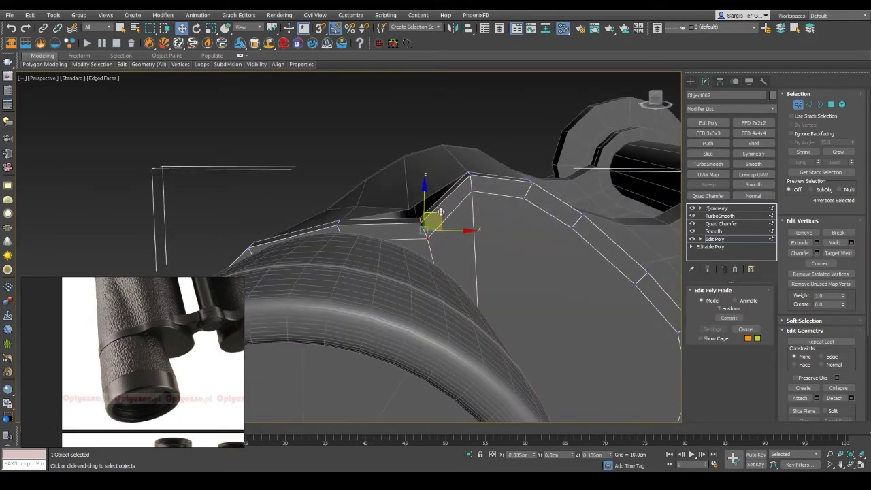
alt+middle_drag(441, 212, 470, 193)
key(ctrl+e)
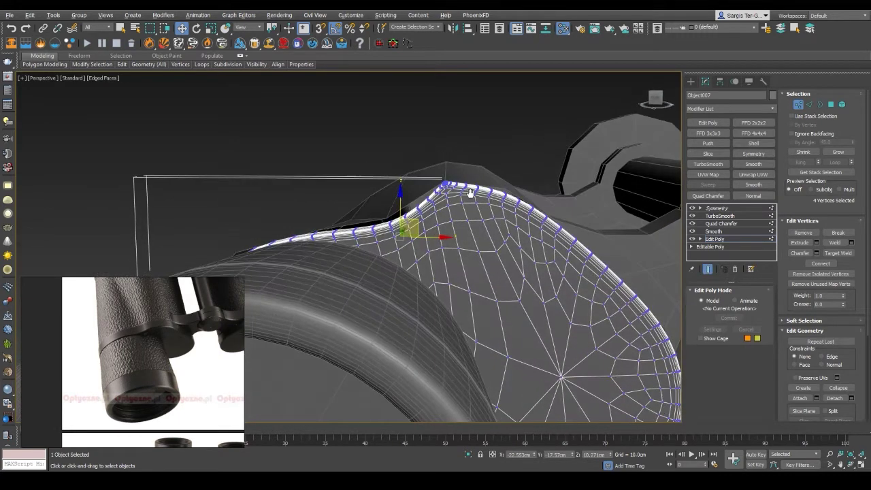
key(ctrl+e)
click(714, 230)
key(ctrl+e)
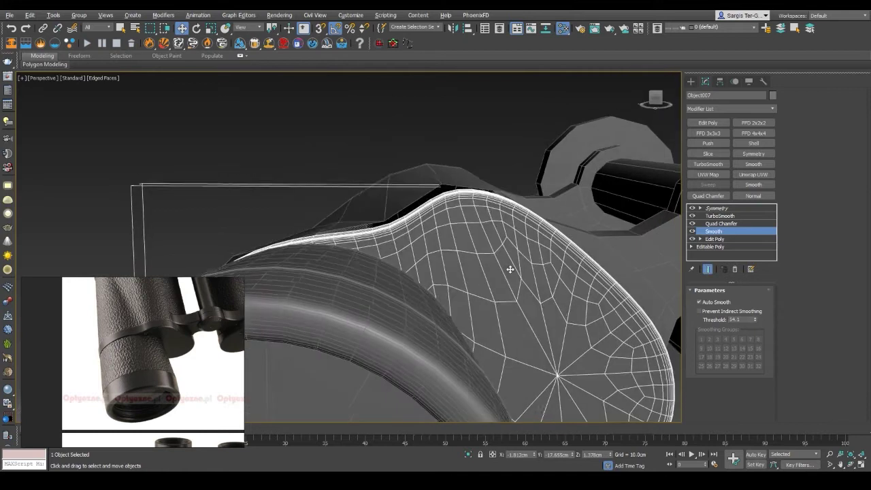
alt+middle_drag(510, 268, 512, 268)
Step: Select the four rim vertices and inspect them at the Quad Chamfer level
click(714, 238)
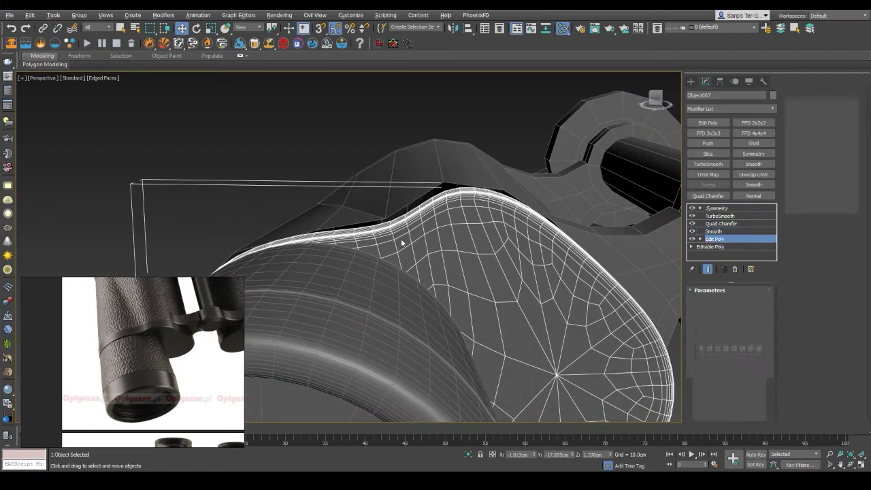
key(1)
click(433, 231)
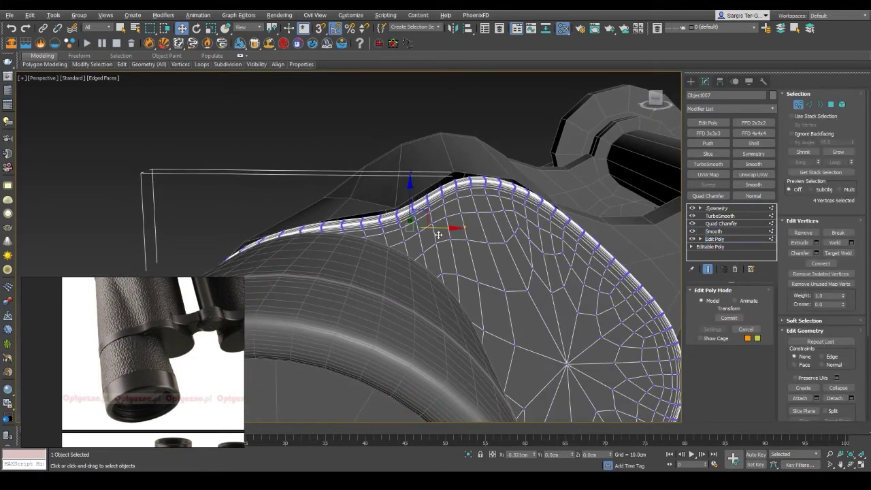
alt+middle_drag(438, 235, 420, 215)
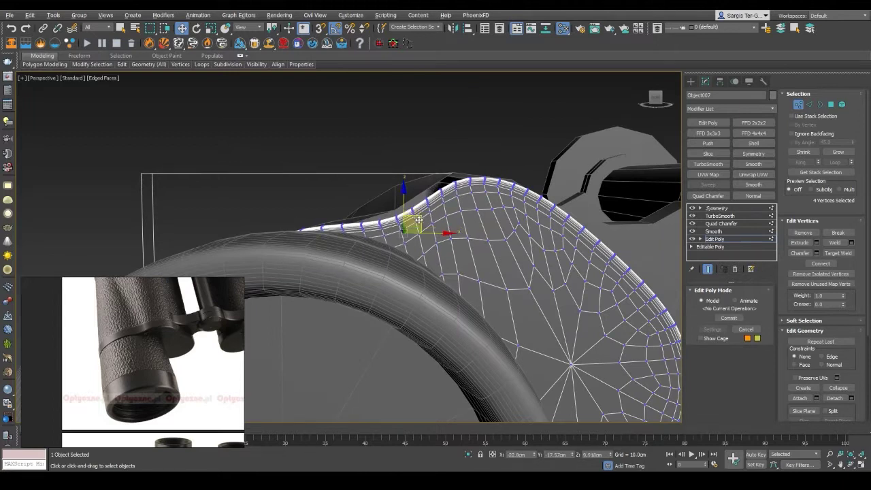
key(ctrl+e)
click(711, 224)
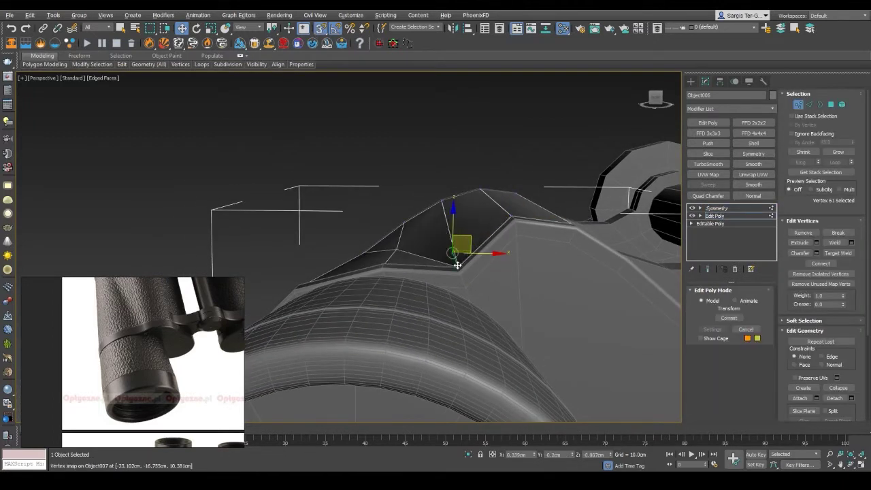
mouse_move(457, 265)
alt+middle_down()
mouse_move(623, 272)
mouse_move(393, 268)
mouse_move(528, 288)
mouse_move(629, 268)
mouse_move(609, 276)
mouse_move(474, 268)
mouse_move(553, 294)
alt+middle_up()
scroll(609, 275, up, 3)
mouse_move(623, 285)
alt+middle_down()
mouse_move(601, 275)
mouse_move(480, 343)
alt+middle_up()
Step: Return to the Symmetry level and check the adjusted vertex on the whole binoculars
click(716, 207)
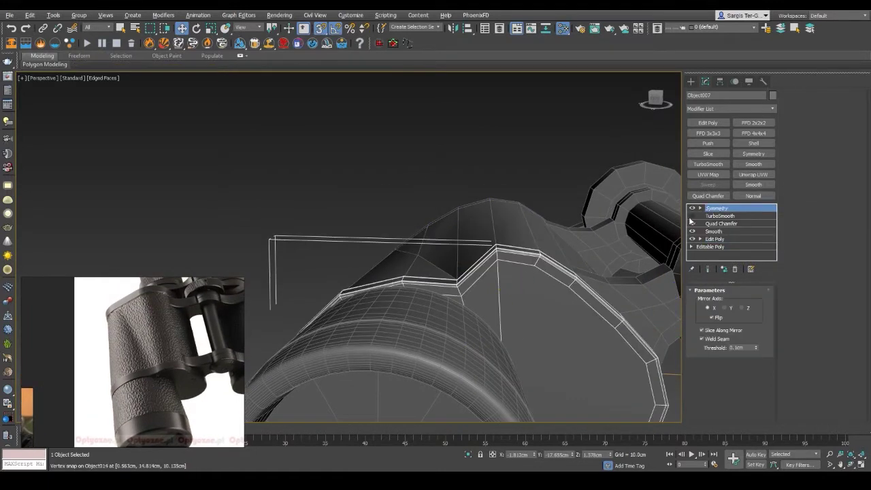
click(461, 177)
key(F4)
scroll(461, 176, down, 5)
alt+middle_drag(461, 177, 514, 335)
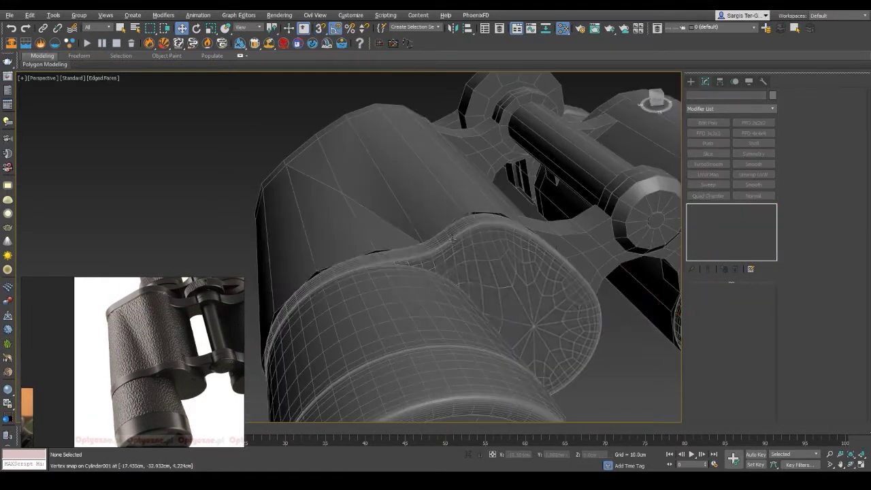
alt+middle_drag(440, 286, 444, 241)
Step: Show the other bridge plate's Symmetry result and review the complete binocular model
click(410, 200)
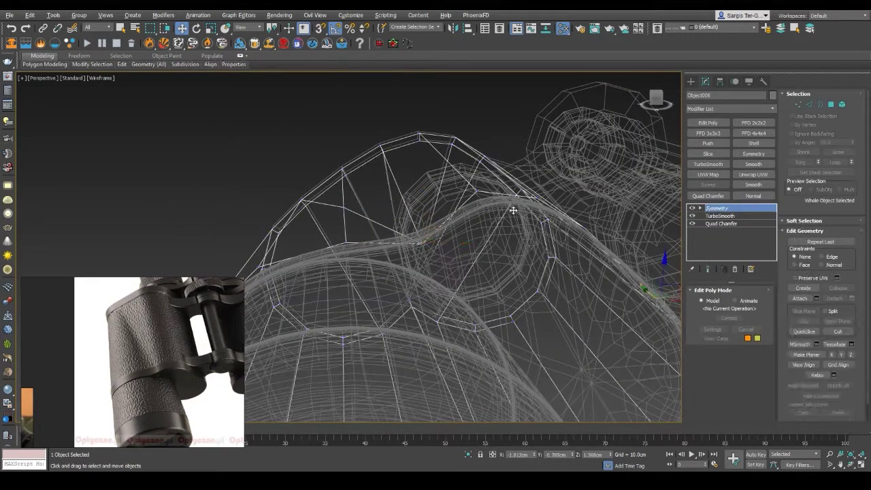
click(716, 207)
scroll(423, 246, up, 3)
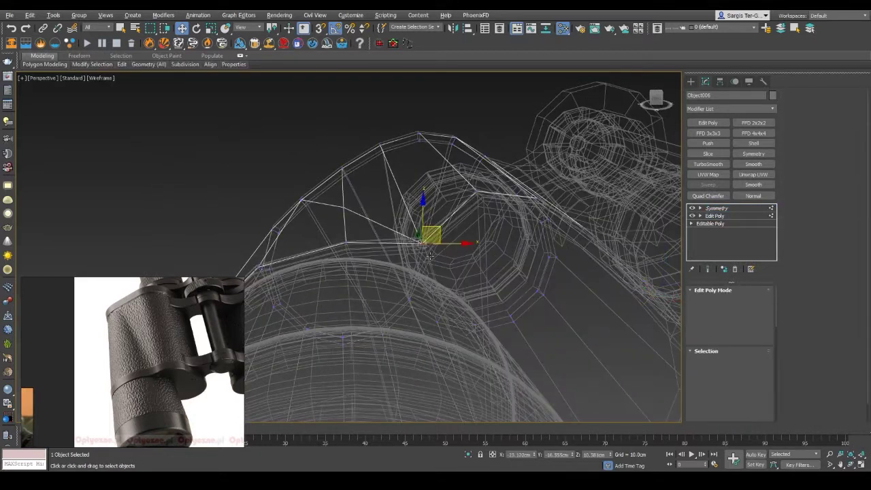
scroll(425, 252, down, 5)
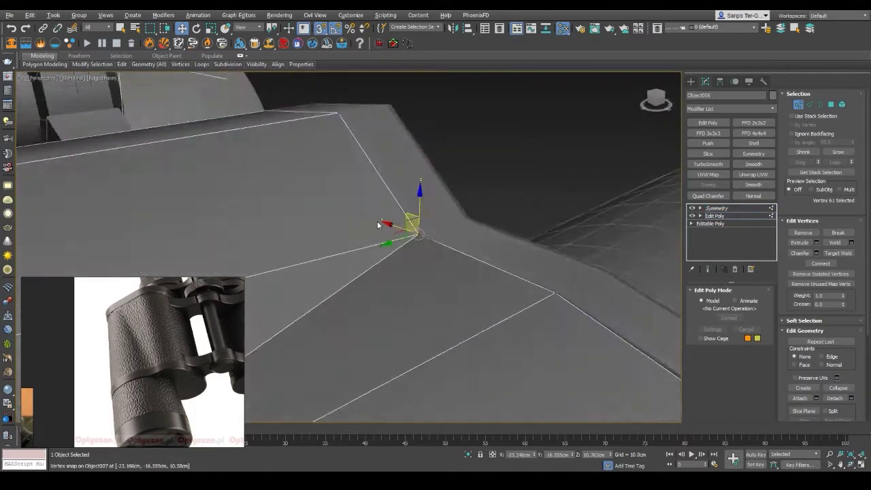
scroll(425, 252, down, 5)
click(461, 161)
key(F4)
scroll(493, 222, up, 3)
mouse_move(493, 222)
alt+middle_down()
mouse_move(413, 227)
mouse_move(593, 233)
mouse_move(440, 216)
mouse_move(420, 232)
alt+middle_up()
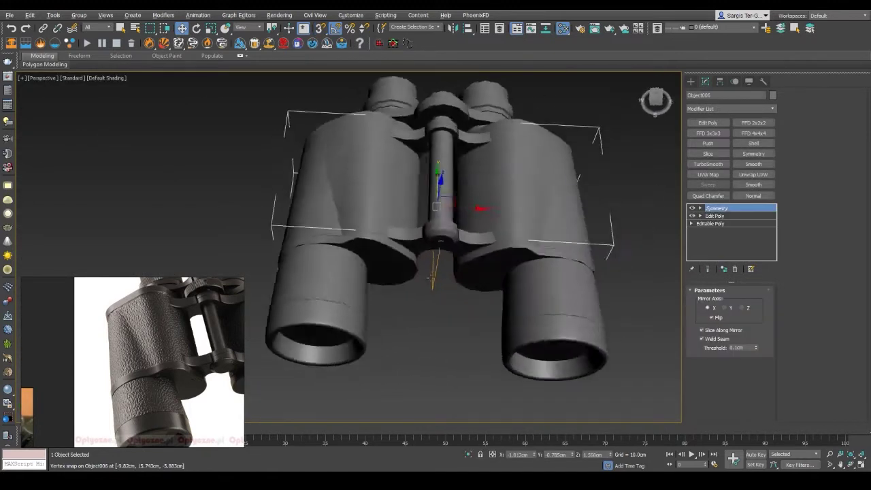
Step: Orbit and zoom around the eyepieces and lower barrel to inspect the edges
scroll(420, 248, up, 3)
scroll(454, 281, up, 3)
scroll(504, 331, up, 3)
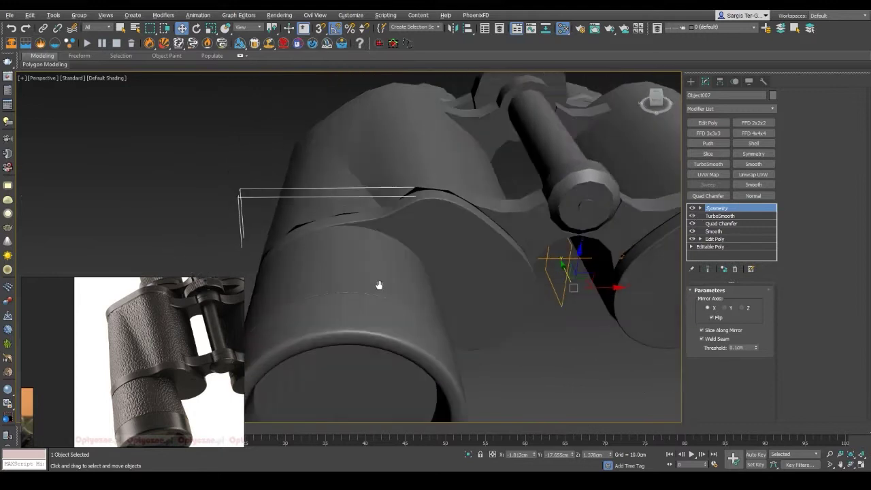
alt+middle_drag(377, 285, 370, 242)
key(F4)
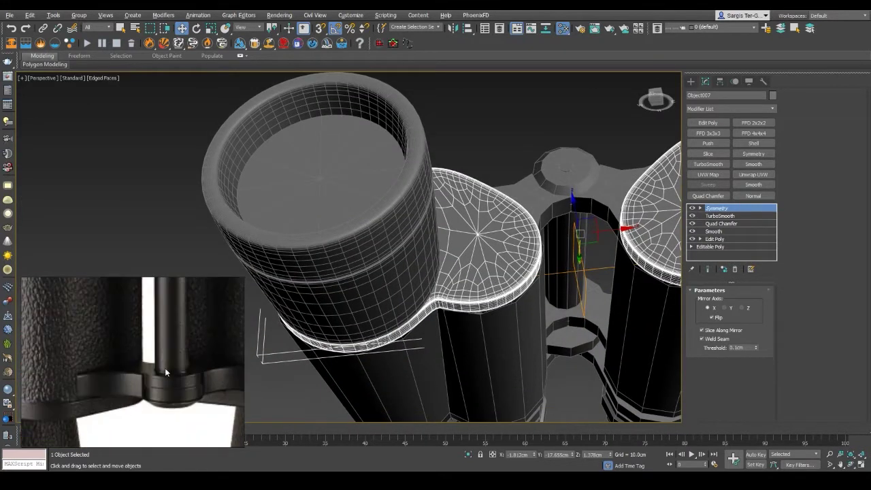
mouse_move(422, 258)
alt+middle_down()
mouse_move(445, 233)
mouse_move(552, 354)
alt+middle_up()
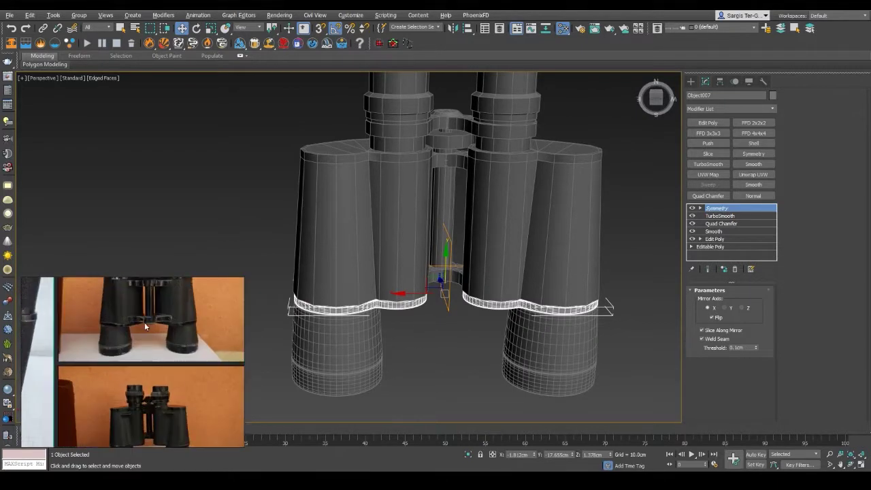
key(F4)
alt+middle_drag(381, 299, 407, 326)
scroll(406, 326, up, 5)
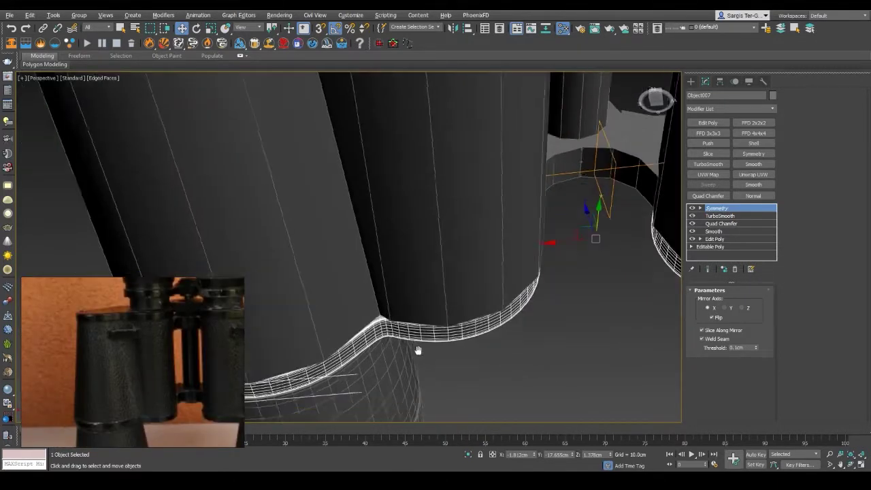
scroll(477, 299, down, 10)
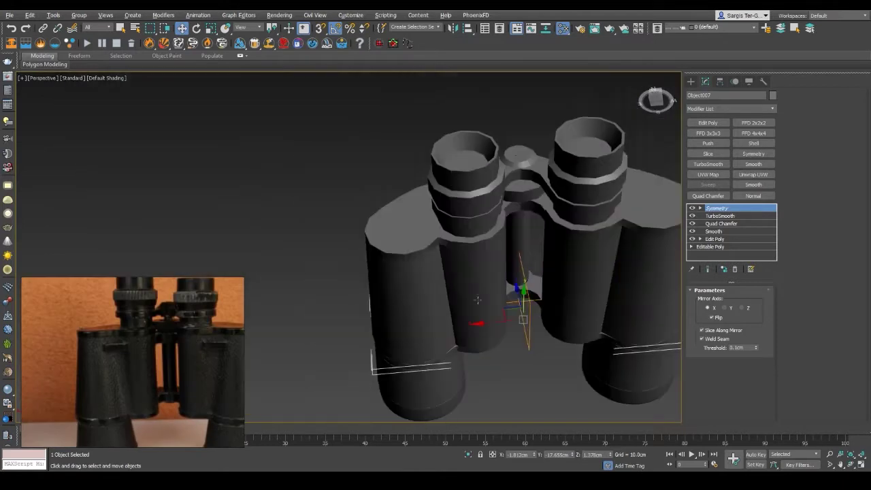
scroll(485, 303, up, 8)
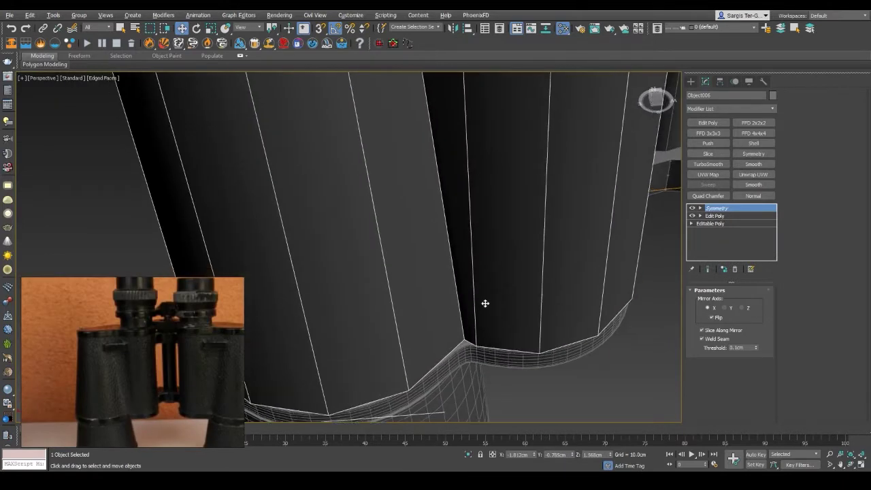
scroll(494, 354, down, 3)
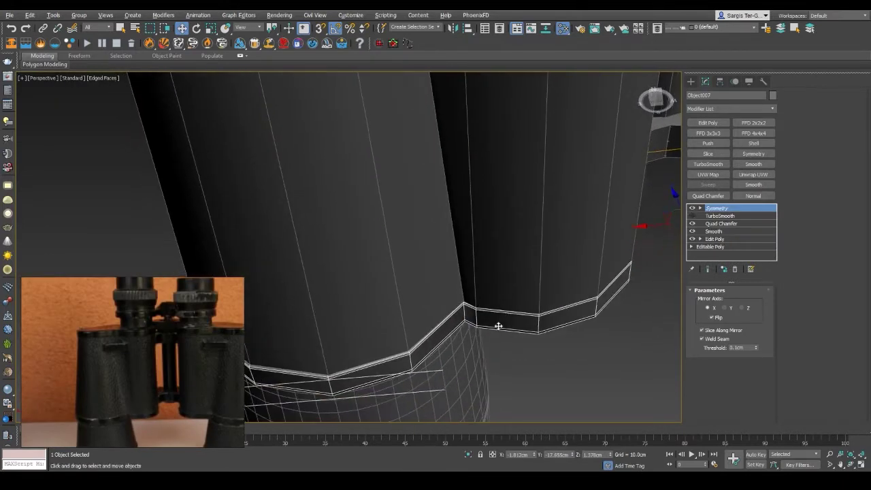
Step: Select the other plate shell, Object006, and open its editable mesh level
click(496, 325)
scroll(490, 265, down, 3)
alt+middle_drag(489, 256, 549, 334)
click(716, 215)
Step: Inset the 50 selected end polygons of the plate shell by 0.792 cm
key(F3)
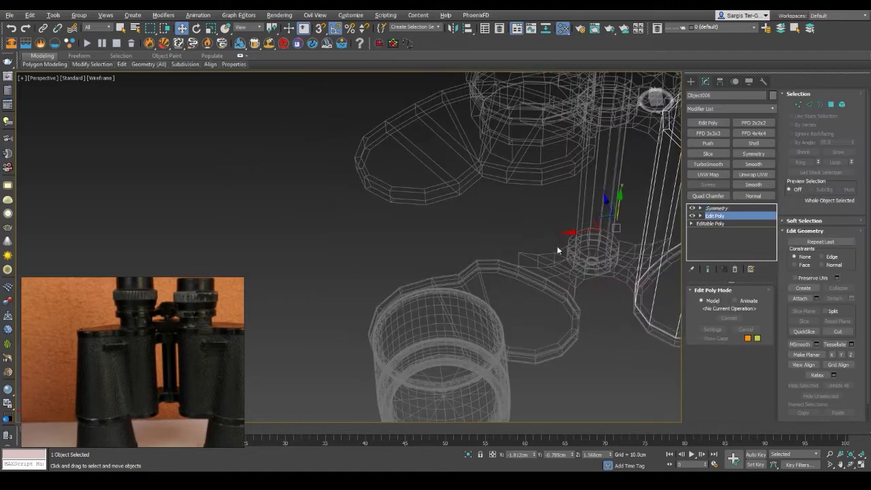
alt+middle_drag(557, 246, 545, 193)
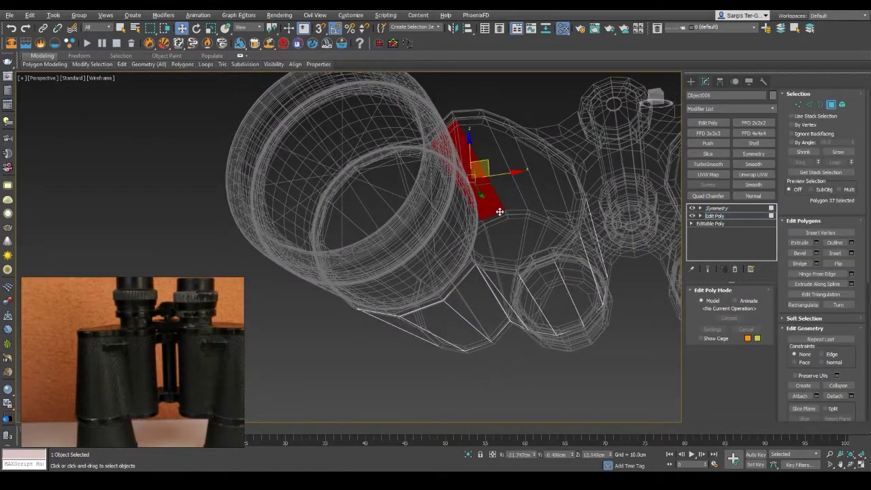
alt+middle_drag(499, 212, 558, 225)
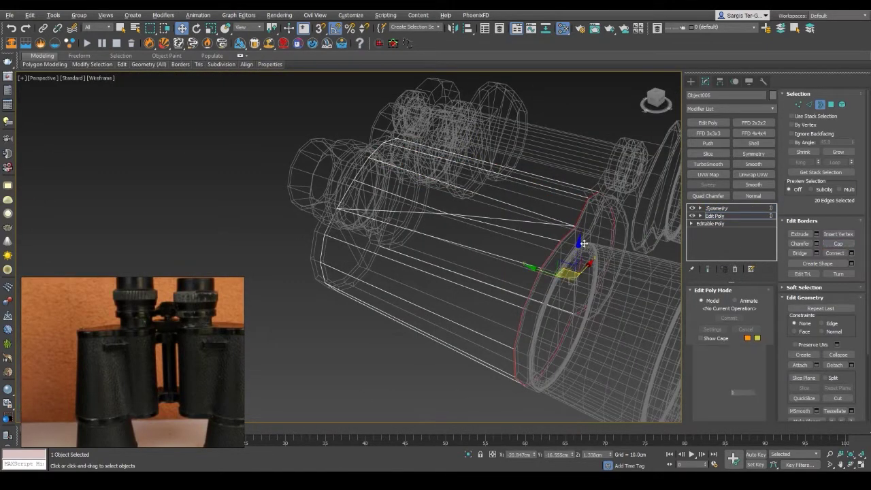
key(4)
click(851, 252)
mouse_move(435, 258)
alt+middle_down()
mouse_move(371, 260)
mouse_move(636, 258)
mouse_move(548, 272)
mouse_move(555, 291)
alt+middle_up()
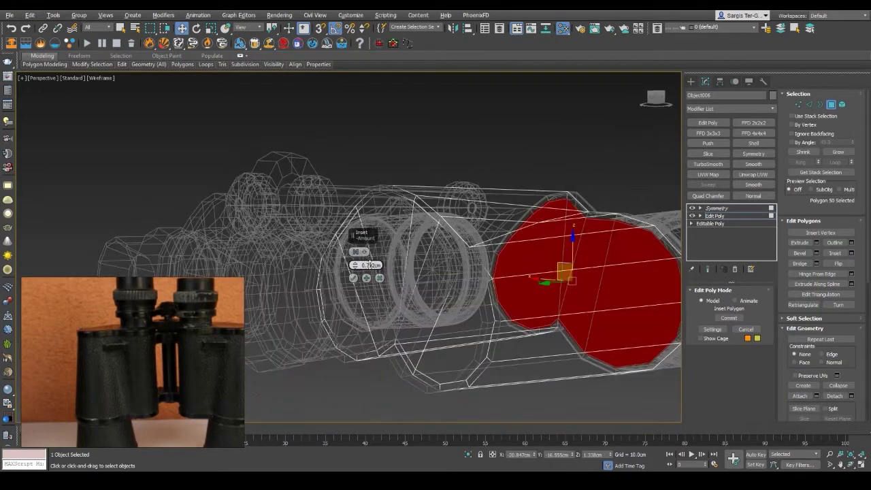
click(353, 278)
key(F3)
mouse_move(353, 277)
alt+middle_down()
mouse_move(566, 272)
mouse_move(566, 292)
mouse_move(508, 349)
mouse_move(630, 345)
alt+middle_up()
key(F3)
scroll(630, 345, down, 5)
key(F3)
mouse_move(619, 305)
alt+middle_down()
mouse_move(517, 285)
mouse_move(540, 241)
mouse_move(437, 310)
mouse_move(358, 331)
alt+middle_up()
key(F3)
Step: Clear the polygon selection and select the polygons of one barrel shell
key(ctrl+d)
scroll(540, 241, down, 5)
key(F3)
key(F3)
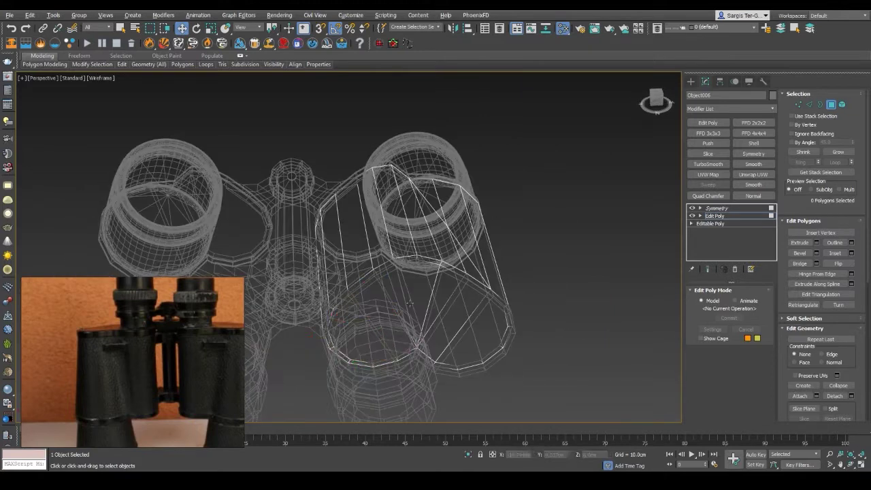
key(ctrl+z)
mouse_move(541, 324)
alt+middle_down()
mouse_move(360, 260)
mouse_move(536, 311)
mouse_move(524, 262)
mouse_move(550, 270)
alt+middle_up()
key(F3)
scroll(537, 310, up, 5)
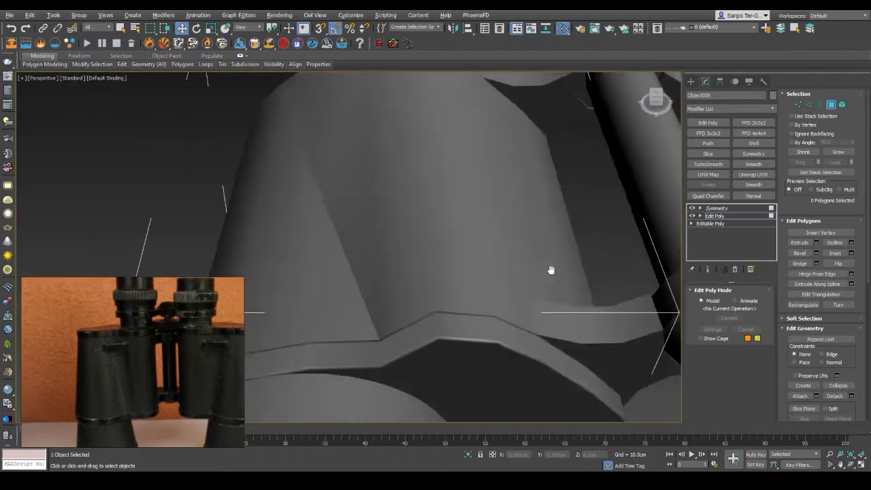
Step: Add a Quad Chamfer modifier to the shell and enable Quad Intersections
click(714, 215)
click(707, 195)
key(F4)
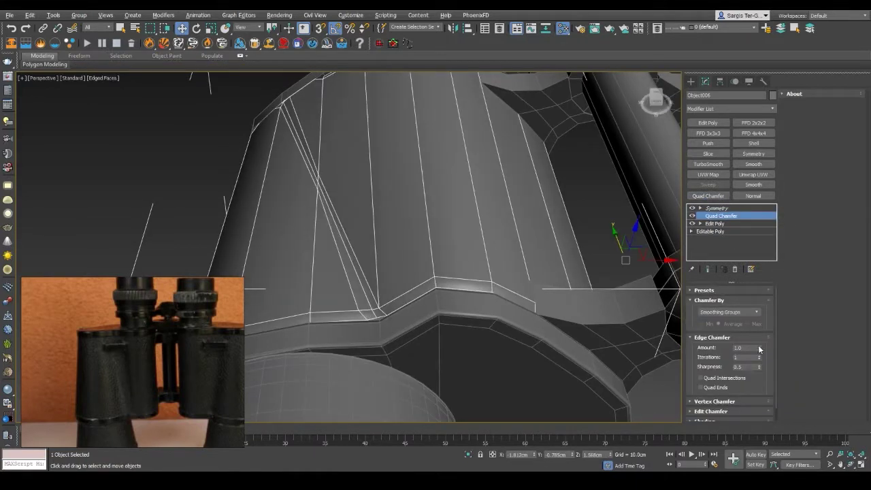
mouse_move(508, 301)
alt+middle_down()
mouse_move(489, 320)
mouse_move(455, 317)
alt+middle_up()
scroll(490, 319, up, 5)
click(713, 381)
key(F3)
scroll(455, 305, down, 3)
key(F3)
scroll(365, 272, up, 4)
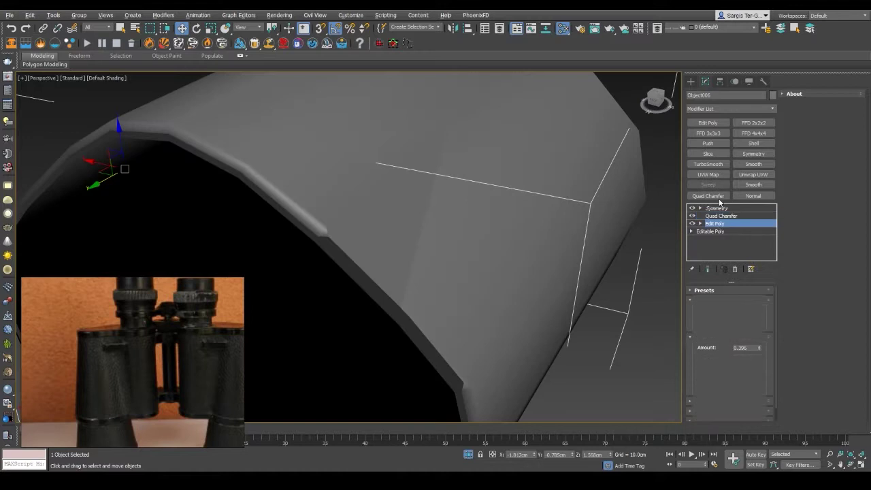
Step: Add a Smooth modifier and an Edit Poly on top, then select the stray tube vertex
click(753, 164)
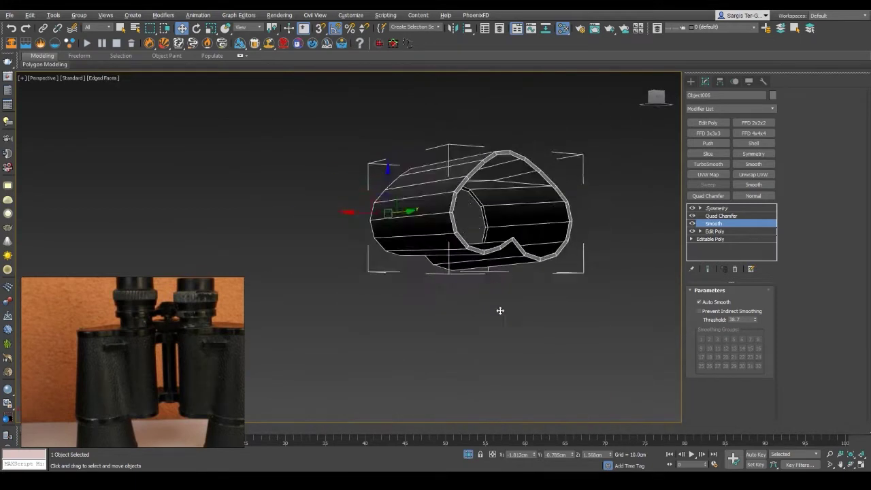
click(708, 123)
key(2)
click(468, 277)
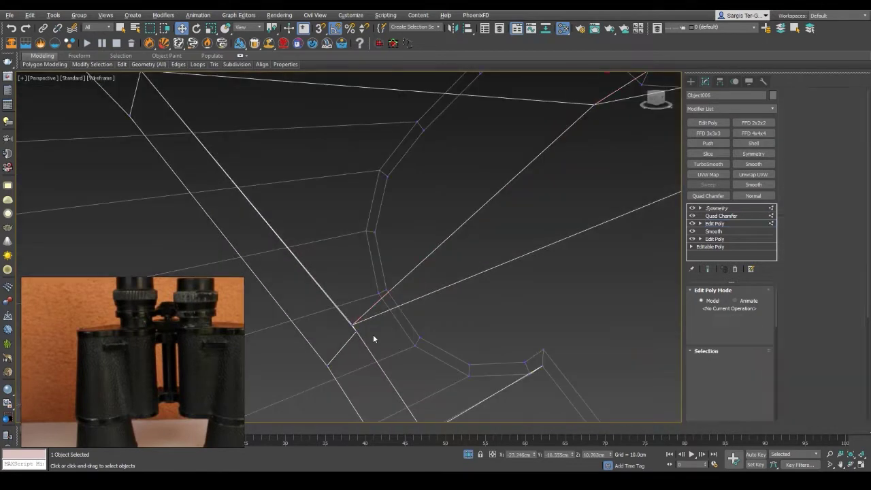
key(F3)
key(1)
click(352, 323)
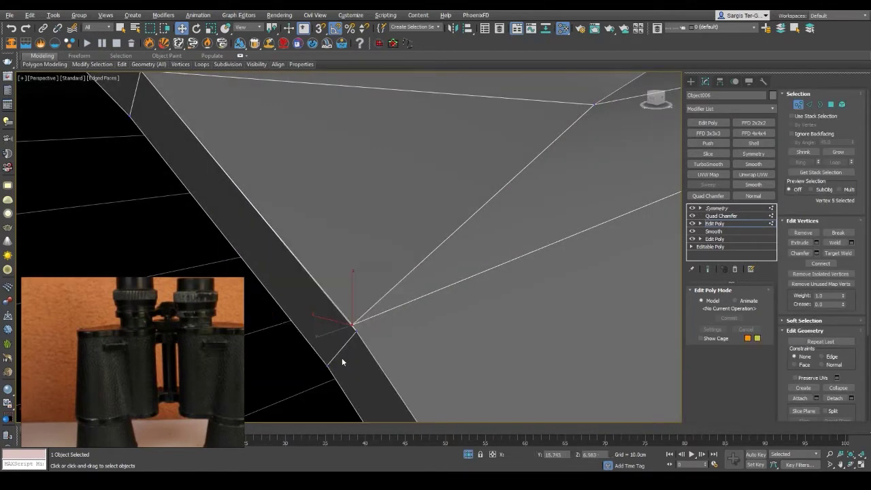
scroll(358, 329, down, 5)
alt+middle_drag(419, 276, 462, 255)
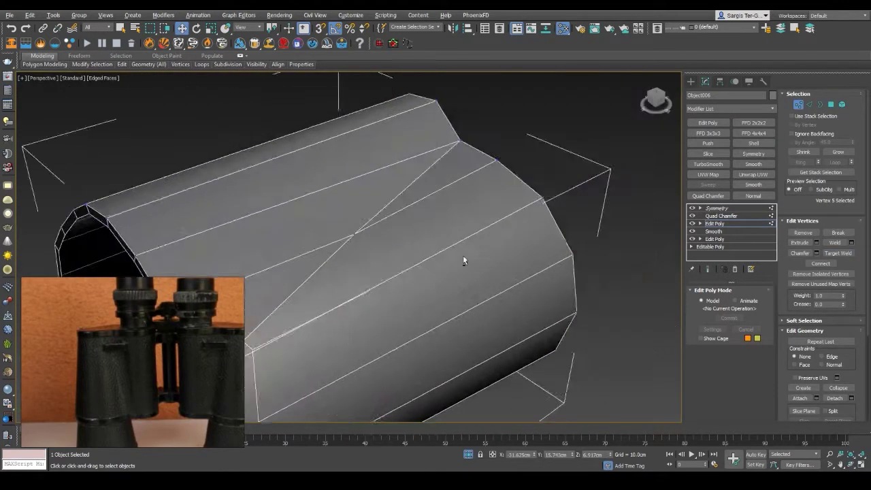
scroll(407, 295, up, 3)
mouse_move(408, 295)
alt+middle_down()
mouse_move(413, 276)
mouse_move(587, 290)
alt+middle_up()
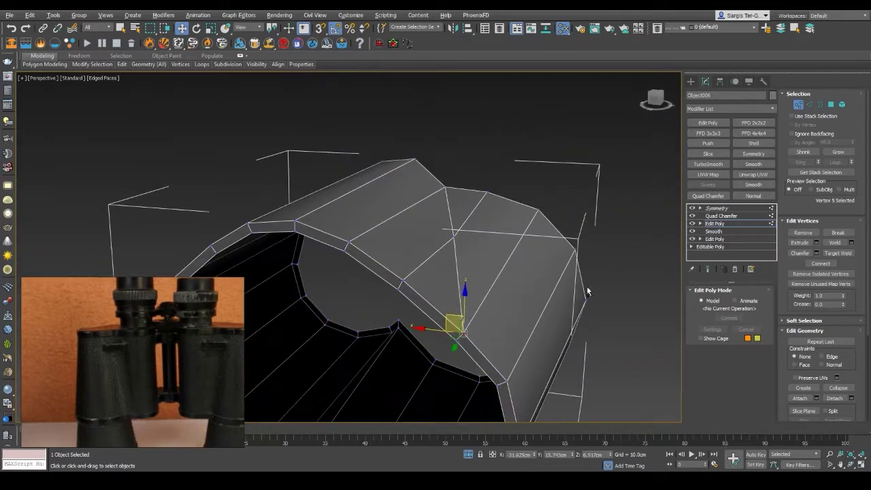
Step: Delete the topmost Edit Poly and target-weld the stray vertex
click(734, 269)
scroll(468, 320, up, 5)
right_click(445, 316)
click(401, 377)
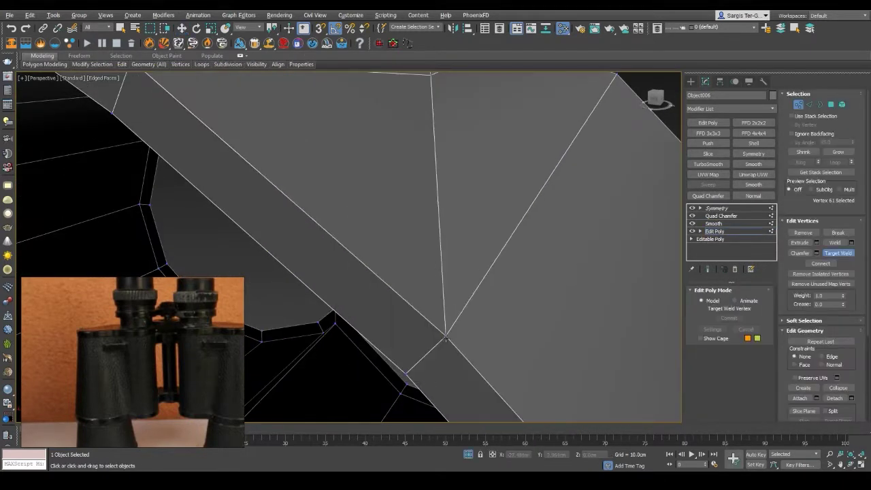
Step: Add a new Edit Poly above Smooth and lower the Quad Chamfer amount to 0.196
click(708, 123)
scroll(388, 263, down, 5)
scroll(356, 295, up, 2)
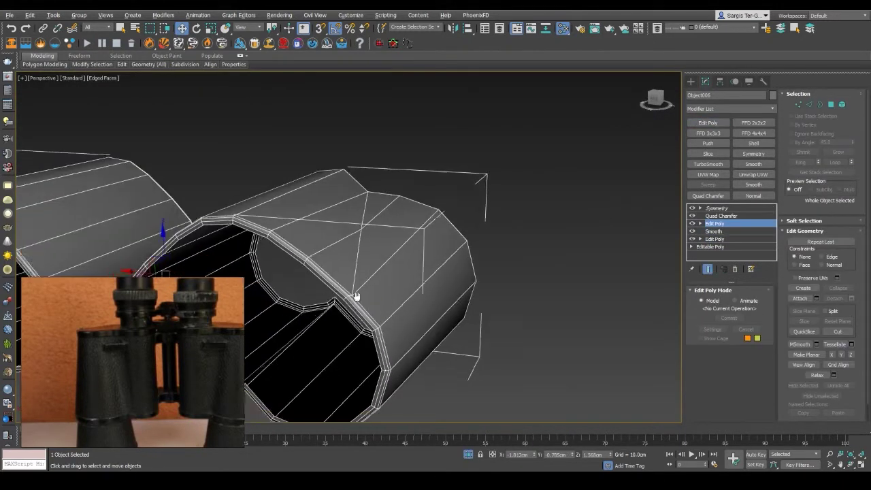
scroll(356, 295, up, 3)
click(713, 216)
drag(758, 348, 829, 365)
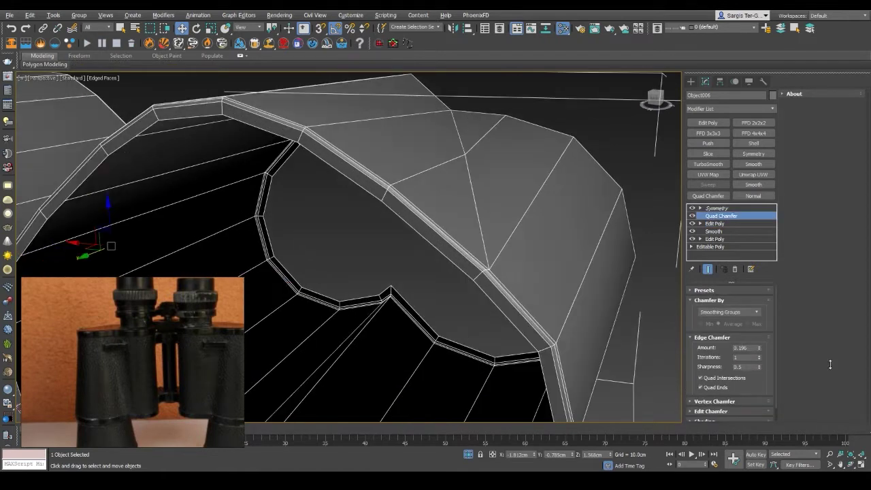
scroll(501, 220, down, 5)
alt+middle_drag(501, 220, 482, 220)
Step: Show the end result and inspect the smoothed, mirrored tube mesh up close
click(714, 223)
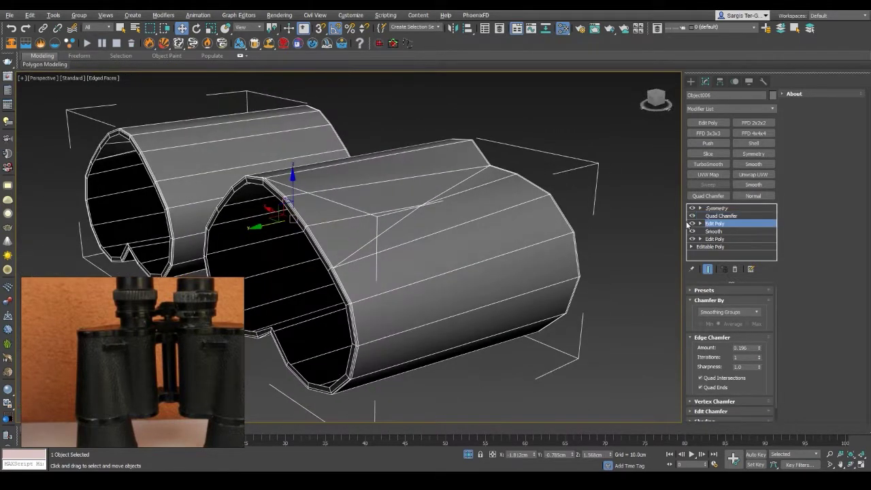
key(2)
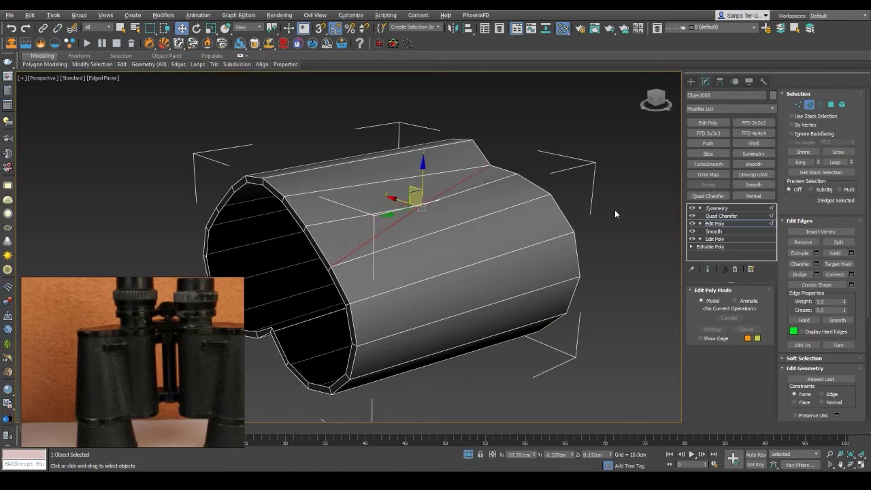
click(708, 268)
click(553, 180)
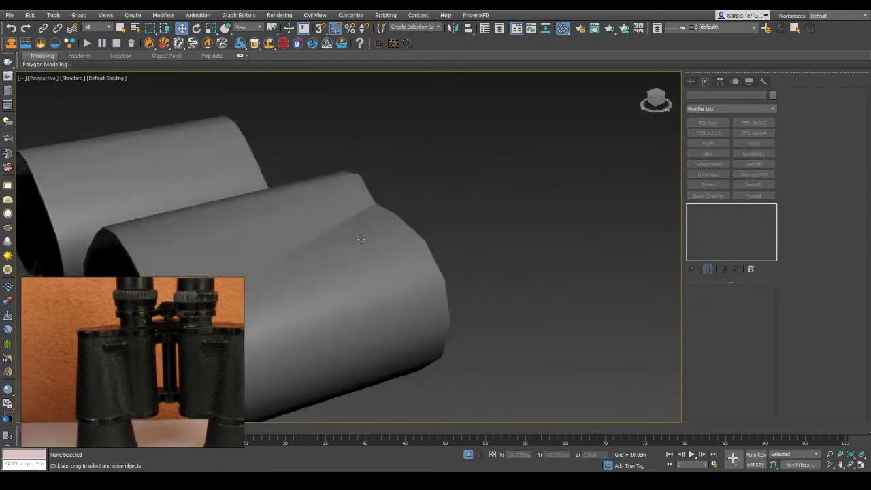
alt+middle_drag(563, 166, 414, 271)
scroll(414, 272, up, 5)
scroll(414, 271, up, 3)
key(F4)
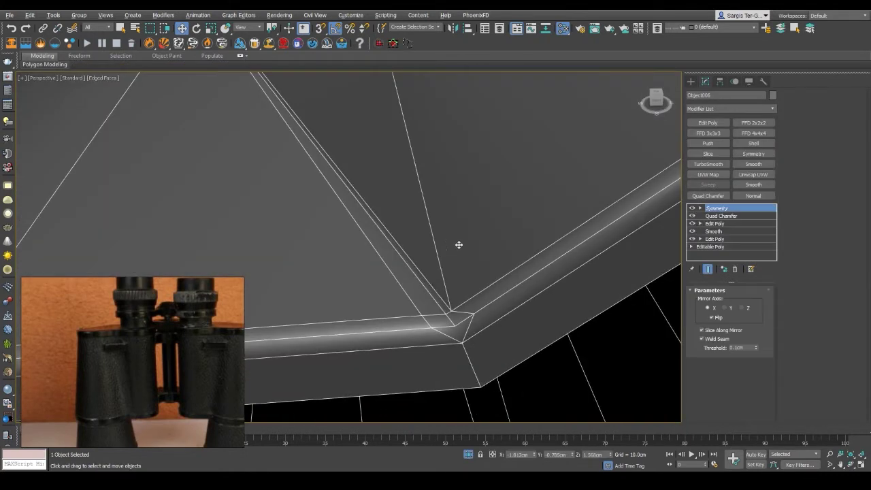
alt+middle_drag(476, 285, 430, 316)
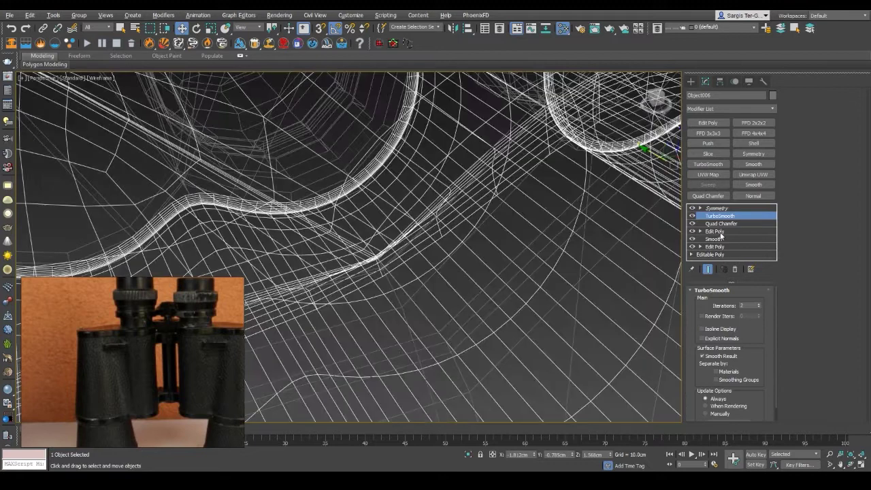
Step: Insert a new Edit Poly above Quad Chamfer and select an edge at the barrel corner
click(714, 232)
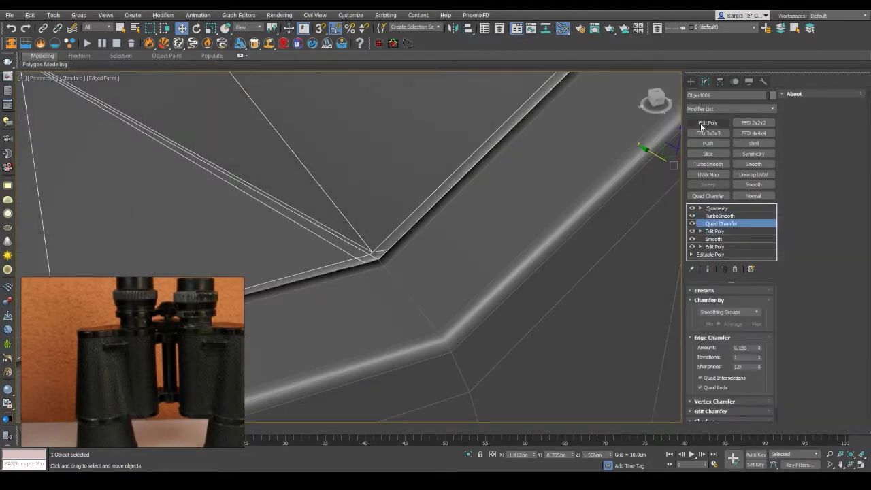
scroll(197, 234, up, 5)
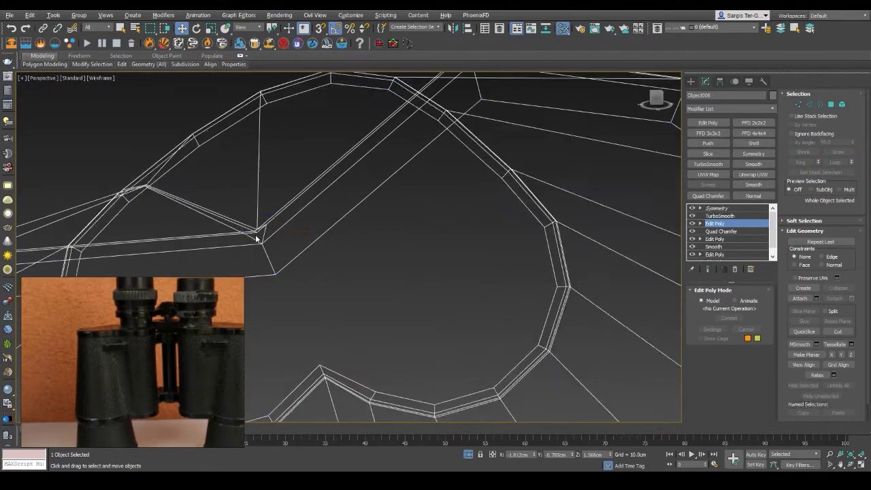
alt+middle_drag(295, 261, 291, 228)
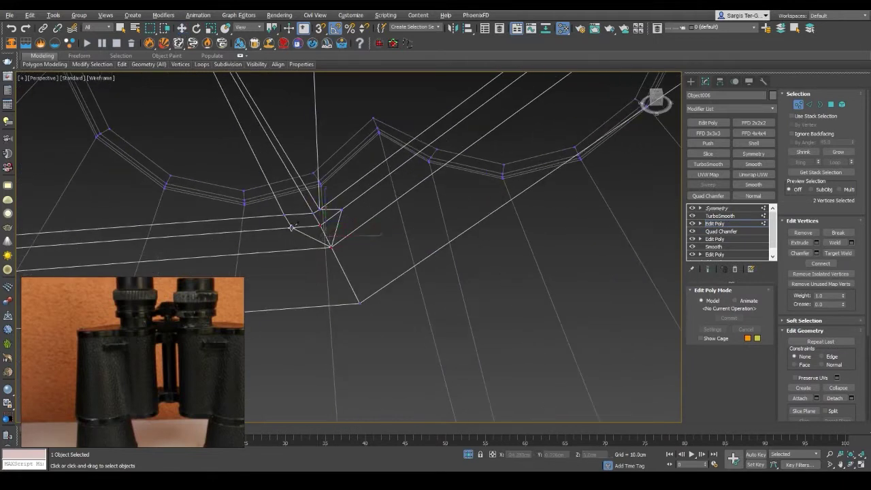
key(2)
key(w)
click(336, 225)
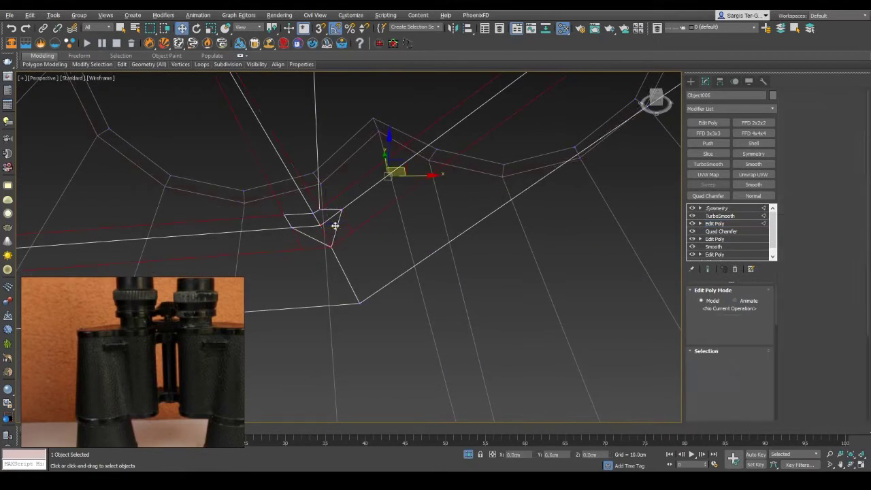
key(ctrl+e)
key(ctrl+e)
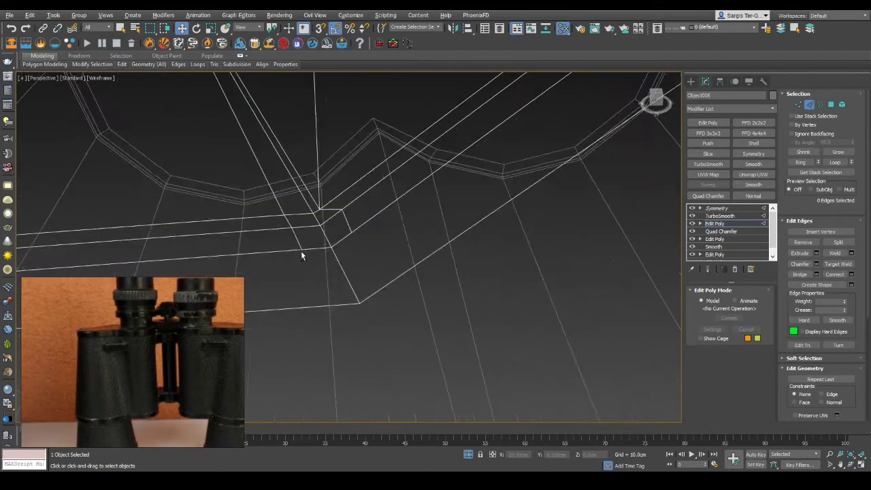
key(ctrl+e)
key(alt+c)
Step: Cut a new edge at the corner and slide its vertices along the existing edges
key(ctrl+e)
key(ctrl+e)
click(353, 233)
key(ctrl+e)
key(F3)
key(shift+x)
drag(339, 198, 343, 185)
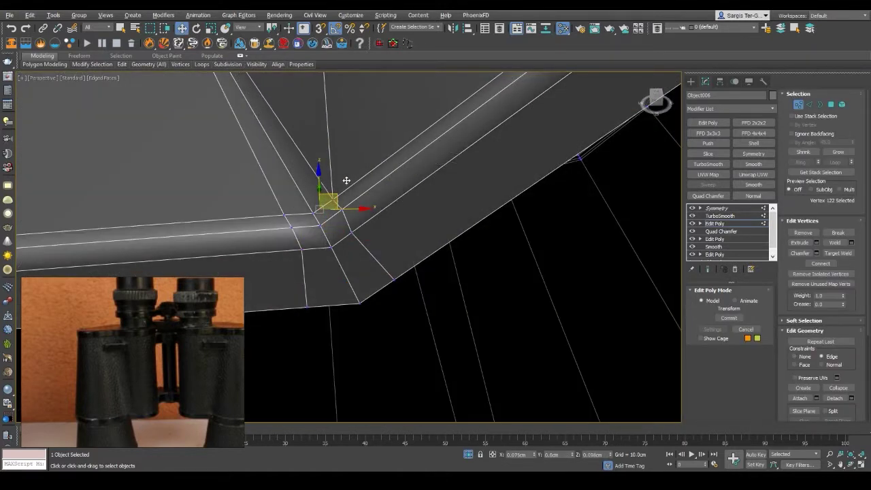
mouse_move(346, 181)
alt+middle_down()
mouse_move(365, 232)
mouse_move(562, 260)
mouse_move(575, 233)
mouse_move(627, 193)
mouse_move(621, 225)
alt+middle_up()
scroll(365, 232, up, 3)
scroll(365, 232, up, 2)
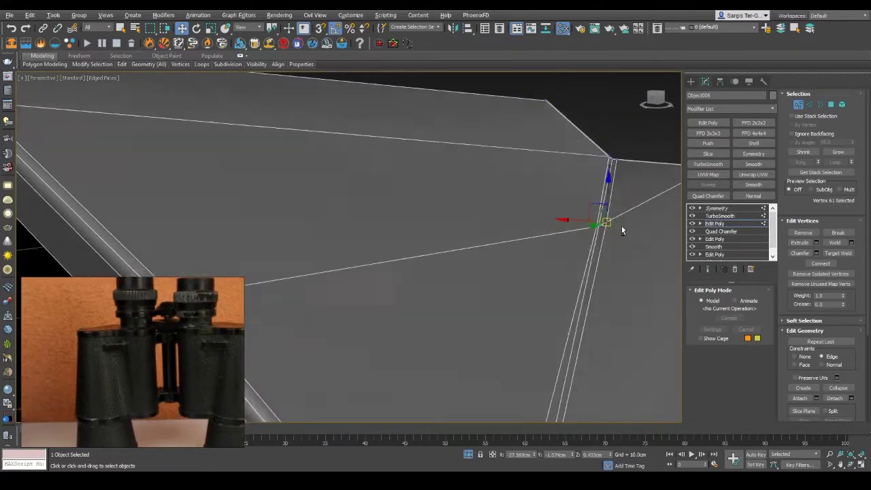
Step: Cut an extra supporting edge across the surface near the tube end
click(594, 236)
scroll(587, 228, down, 3)
scroll(431, 302, up, 3)
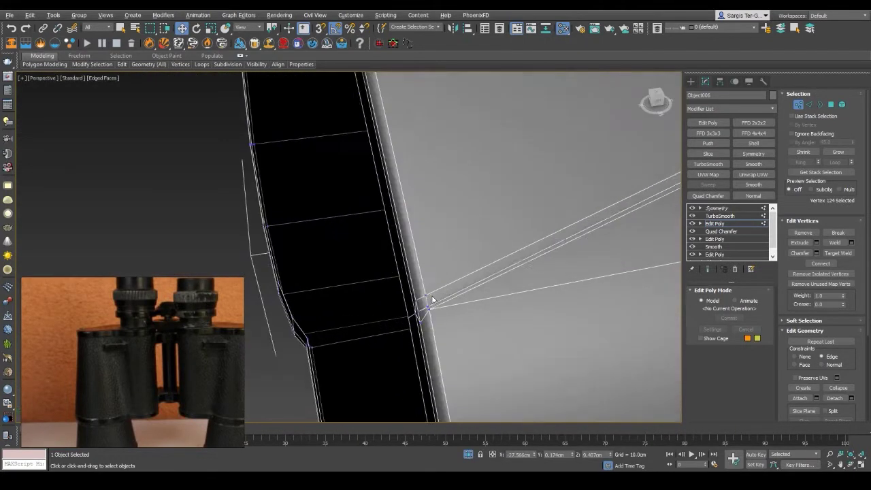
scroll(418, 311, down, 2)
scroll(605, 373, up, 2)
scroll(505, 334, up, 3)
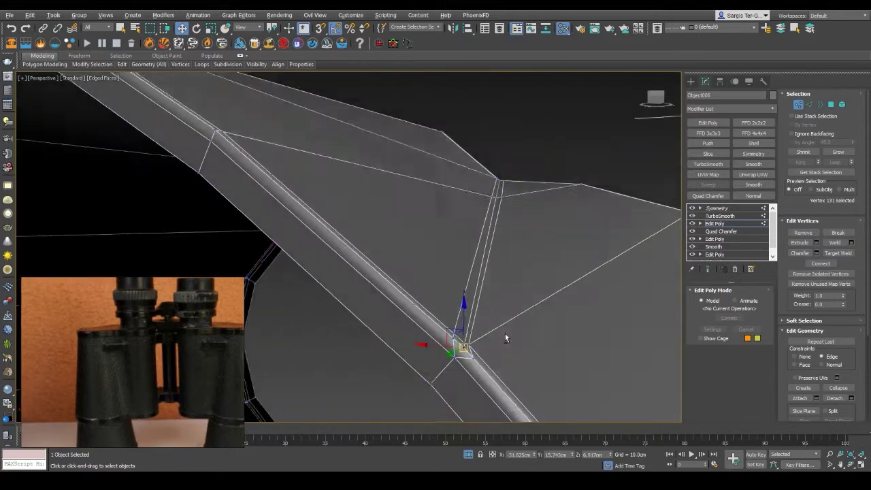
click(504, 333)
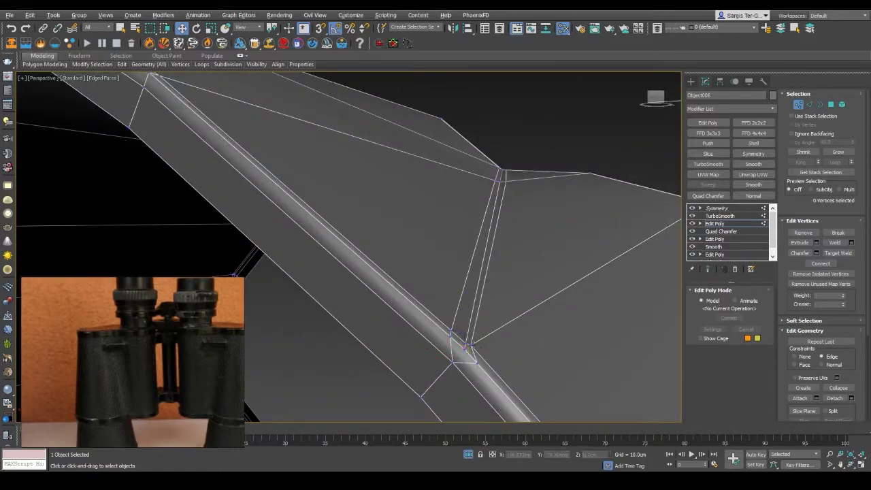
key(2)
click(459, 359)
key(alt+c)
click(447, 334)
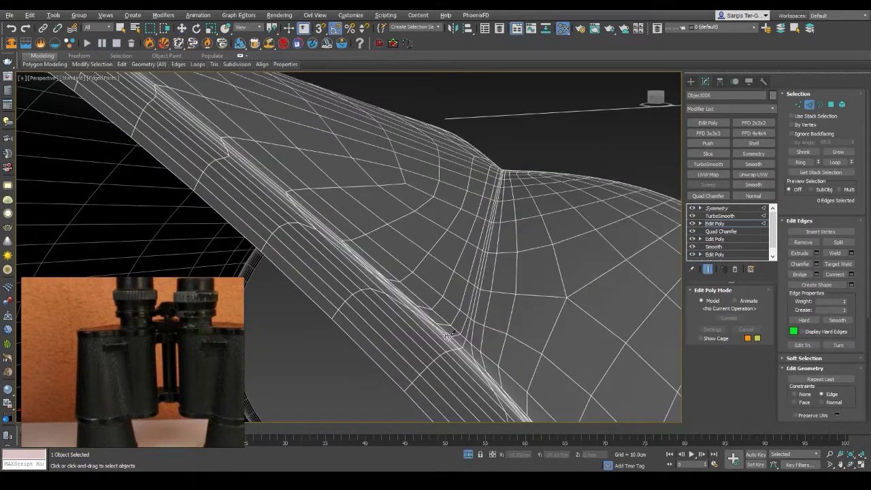
click(461, 356)
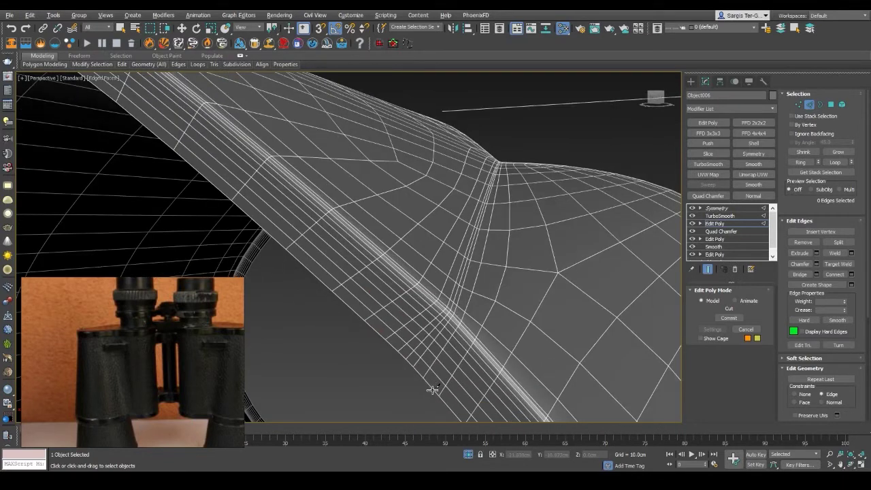
Step: Inspect the smoothed barrel from several angles, with and without mesh edges shown
key(F4)
mouse_move(553, 301)
alt+middle_down()
mouse_move(482, 291)
mouse_move(515, 267)
alt+middle_up()
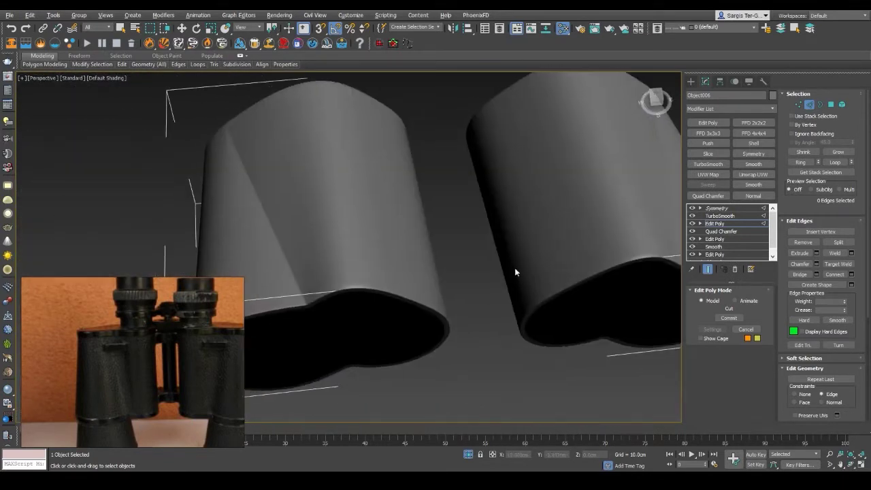
scroll(514, 267, up, 2)
key(F4)
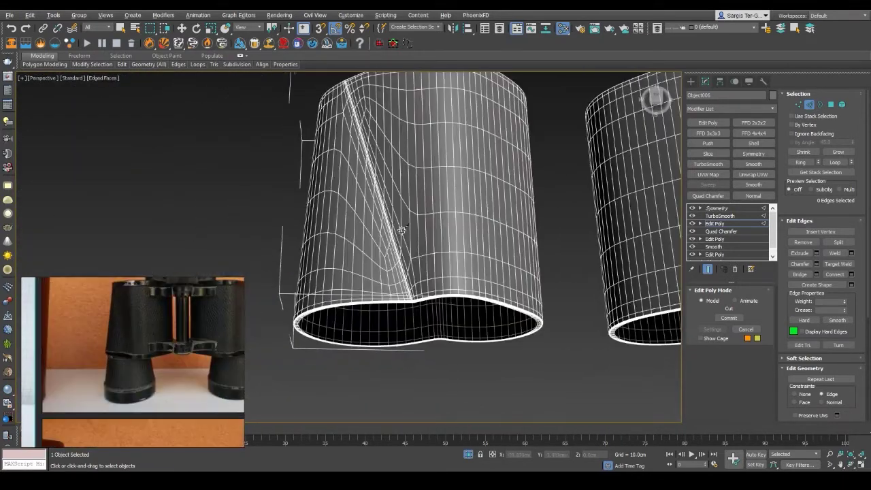
alt+middle_drag(399, 227, 430, 297)
scroll(426, 316, up, 5)
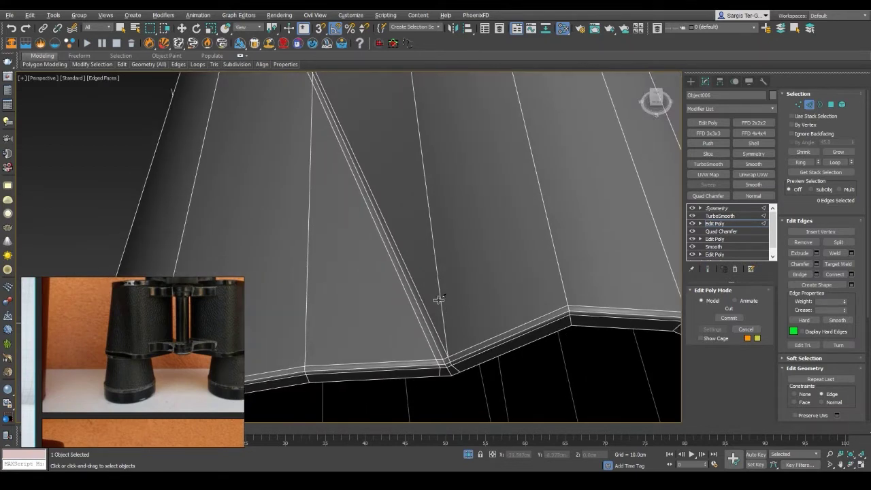
scroll(432, 301, down, 1)
scroll(434, 301, up, 2)
scroll(434, 301, down, 5)
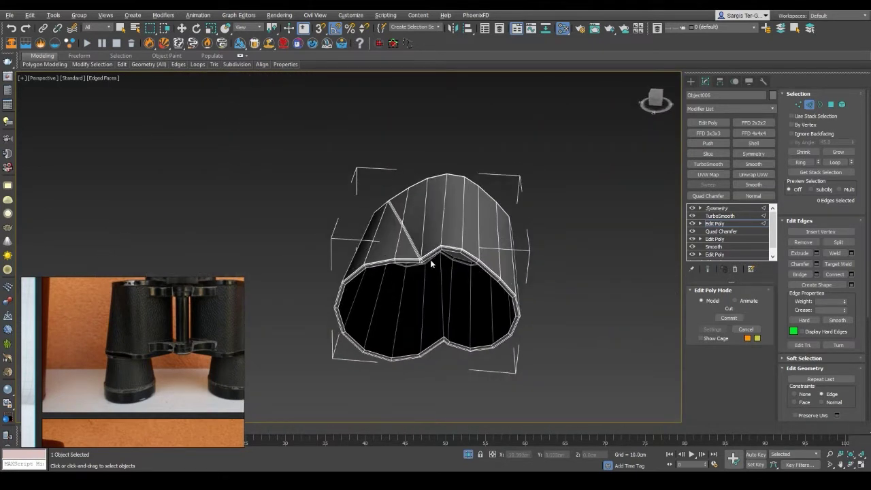
mouse_move(430, 263)
alt+middle_down()
mouse_move(418, 223)
mouse_move(469, 248)
alt+middle_up()
Step: Exit isolation so both binocular barrels are visible again
click(586, 368)
click(468, 454)
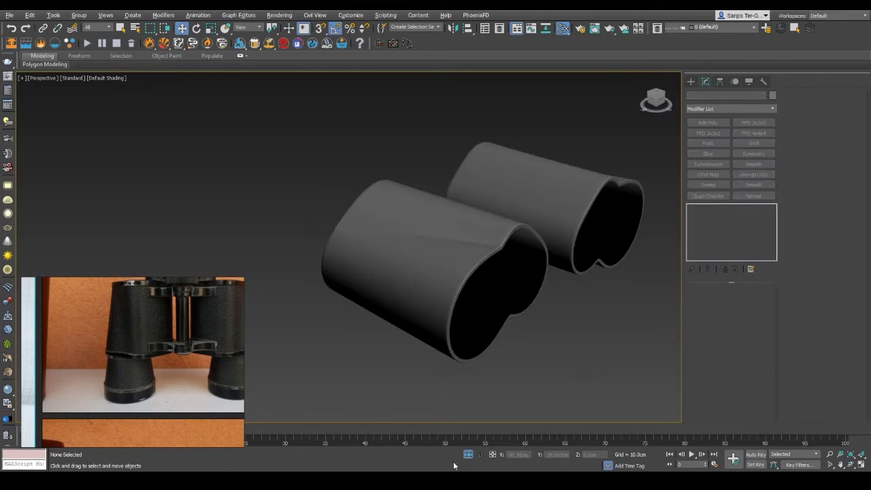
scroll(346, 306, up, 6)
scroll(451, 225, down, 2)
scroll(453, 329, up, 3)
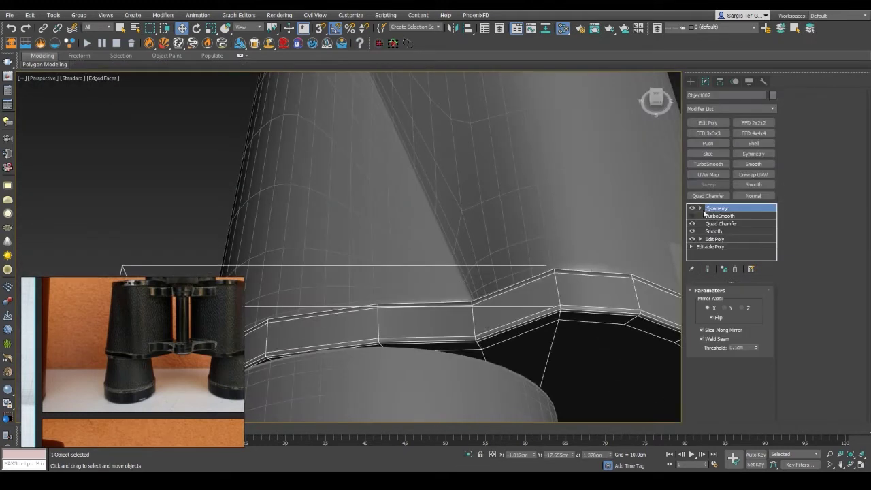
Step: Select barrel Object007 and check its Edit Poly in wireframe and shaded views
click(533, 225)
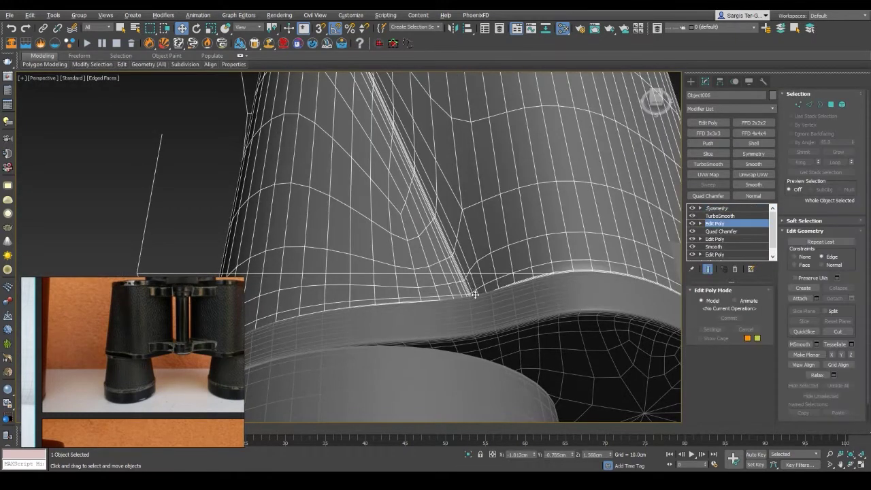
key(F3)
key(1)
key(F3)
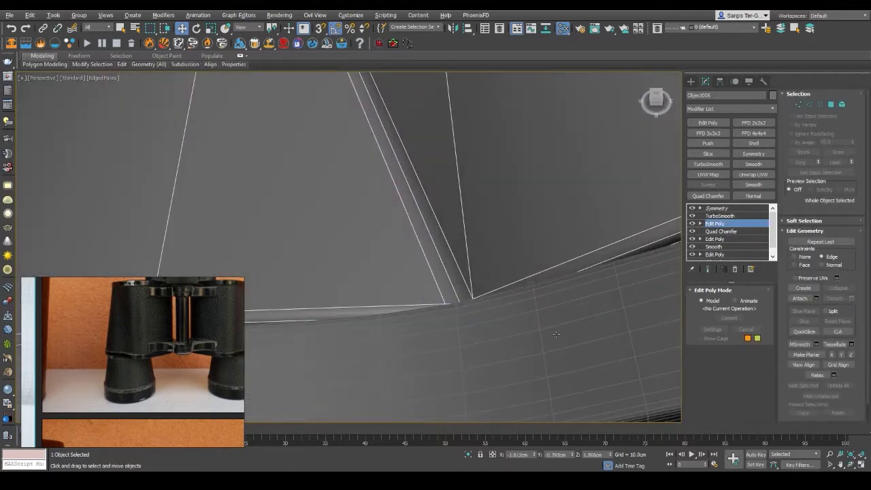
click(556, 333)
click(714, 224)
key(F3)
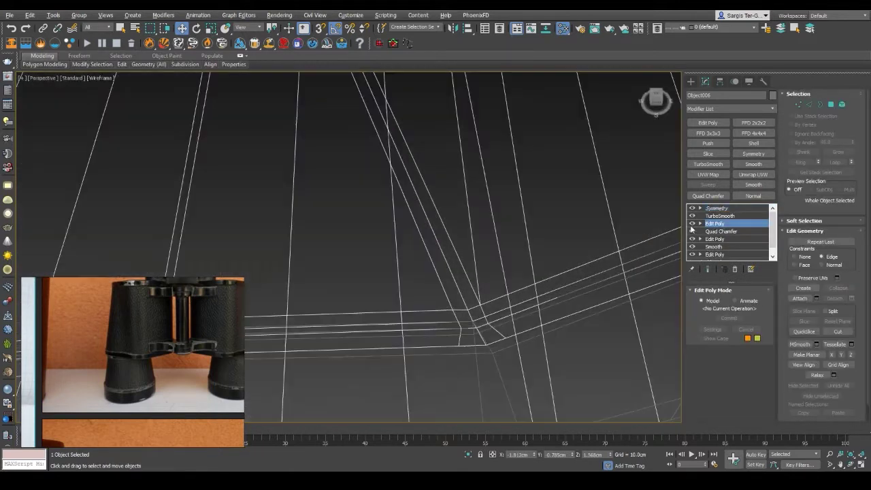
key(F3)
scroll(574, 242, down, 5)
scroll(458, 243, down, 5)
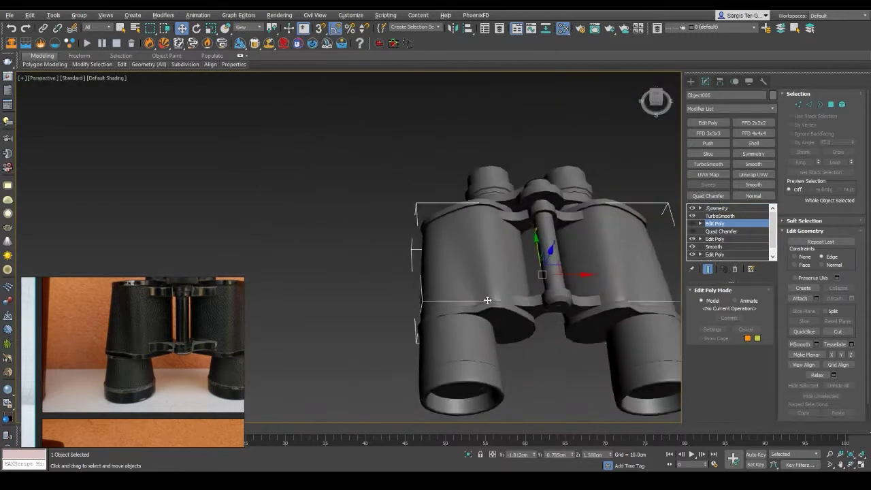
Step: Remove the Quad Chamfer modifier from the barrel and inspect the result
click(737, 268)
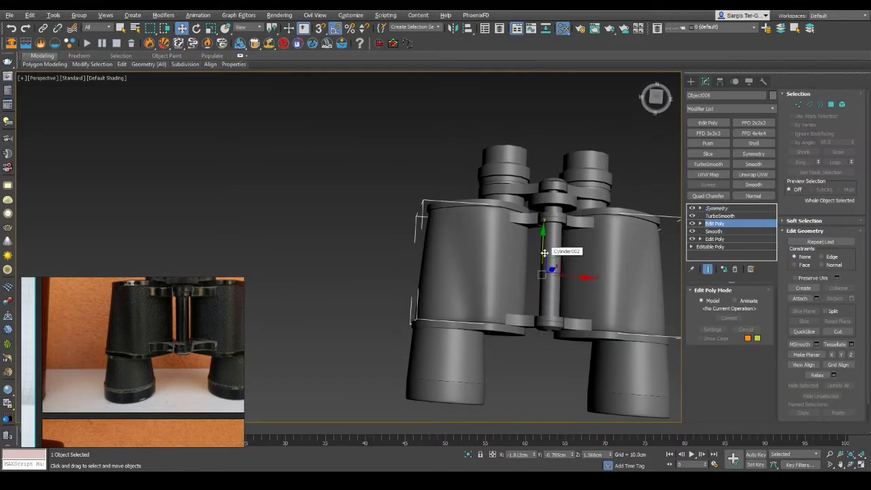
mouse_move(499, 261)
alt+middle_down()
mouse_move(479, 298)
mouse_move(554, 262)
alt+middle_up()
scroll(534, 258, up, 5)
key(F4)
scroll(534, 258, down, 4)
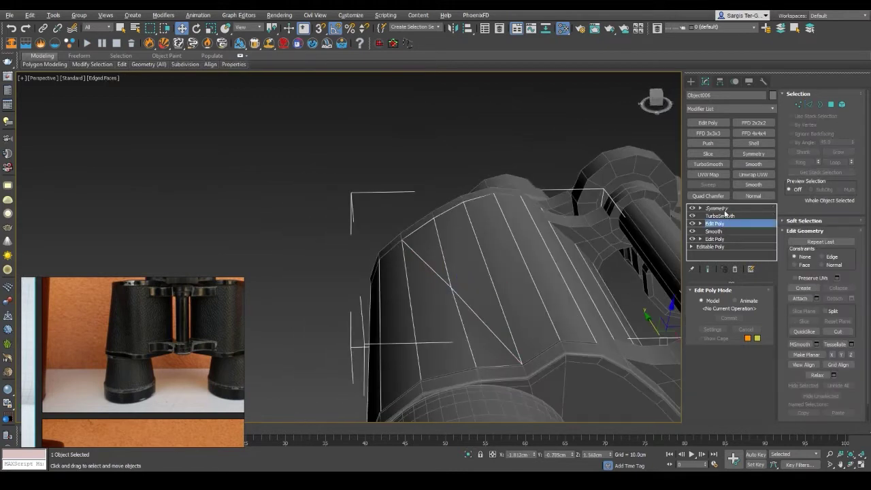
key(F3)
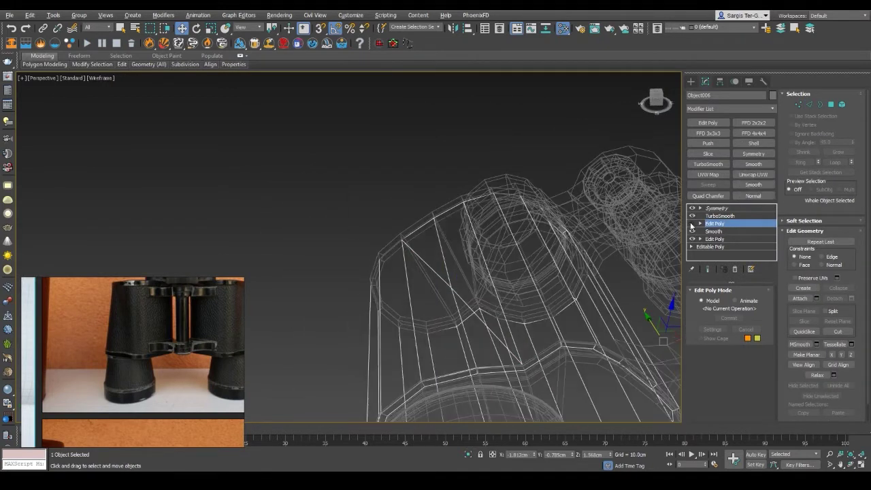
Step: Delete the Edit Poly modifier from the barrel's stack
click(734, 269)
key(F3)
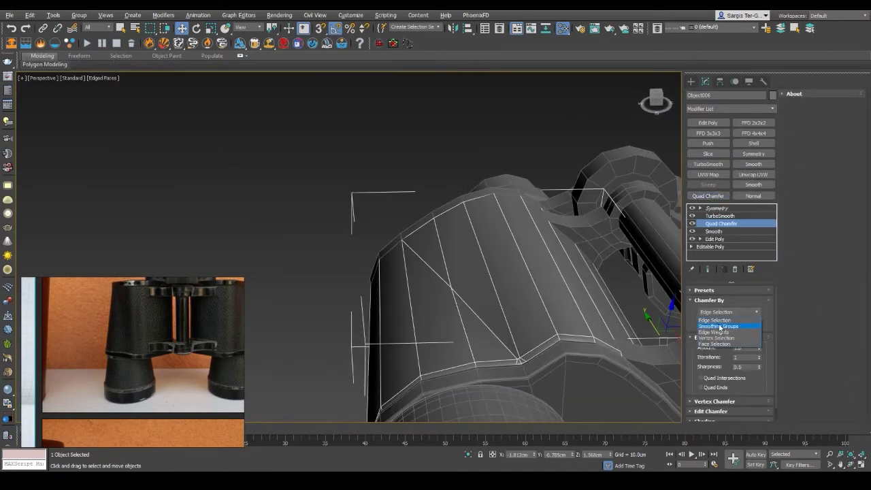
mouse_move(477, 349)
alt+middle_down()
mouse_move(625, 298)
mouse_move(550, 344)
mouse_move(592, 293)
alt+middle_up()
scroll(565, 327, up, 3)
alt+middle_drag(535, 335, 577, 300)
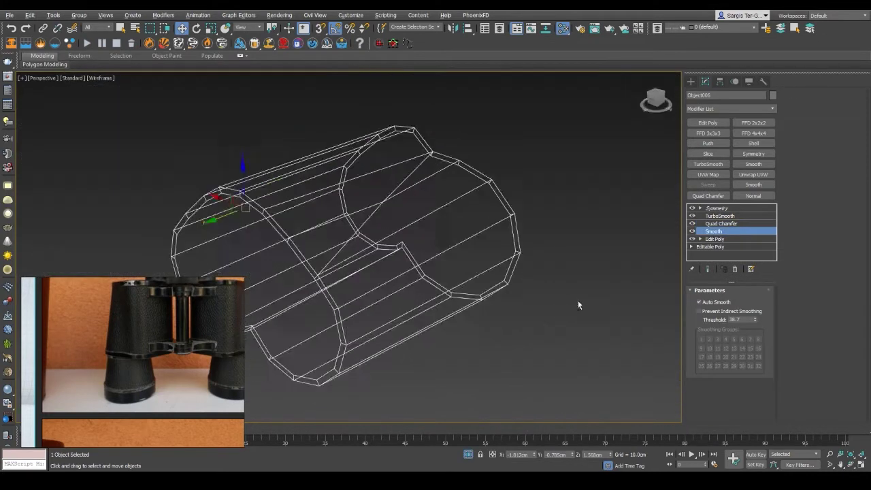
Step: Set the Quad Chamfer amount to 0.25 and isolate the barrel
click(721, 223)
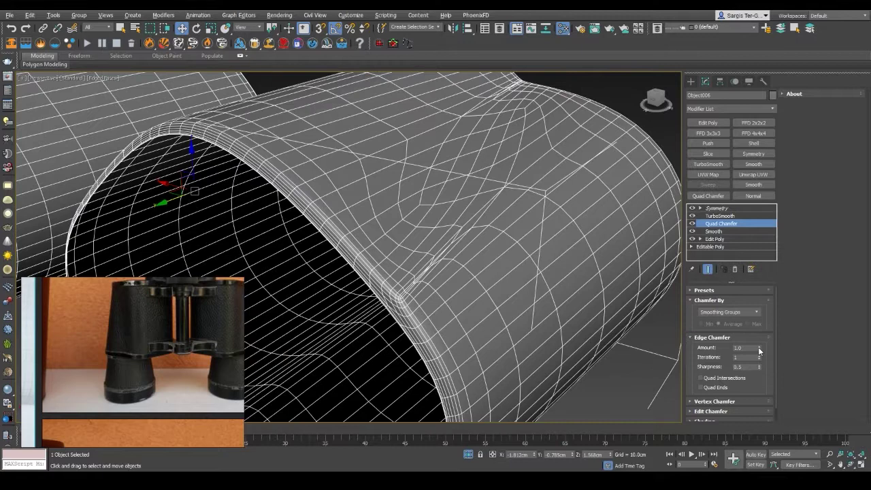
drag(758, 347, 758, 349)
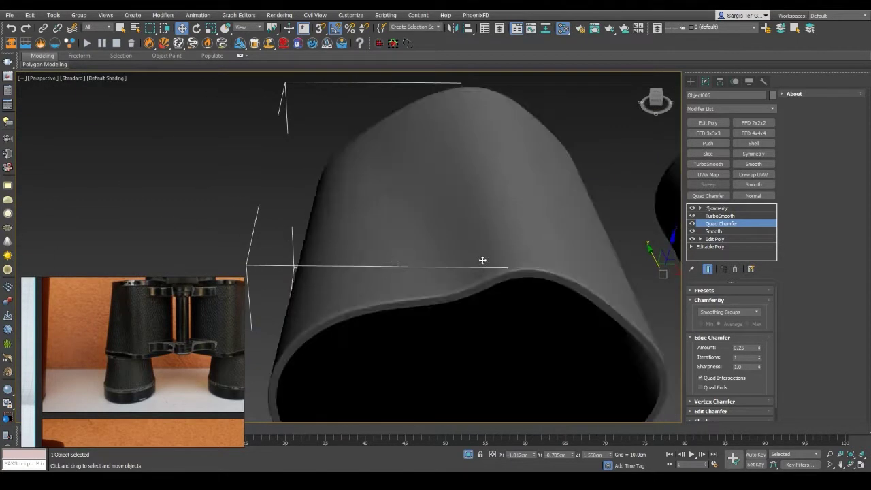
mouse_move(482, 295)
alt+middle_down()
mouse_move(547, 253)
mouse_move(501, 292)
alt+middle_up()
key(F4)
scroll(501, 299, down, 5)
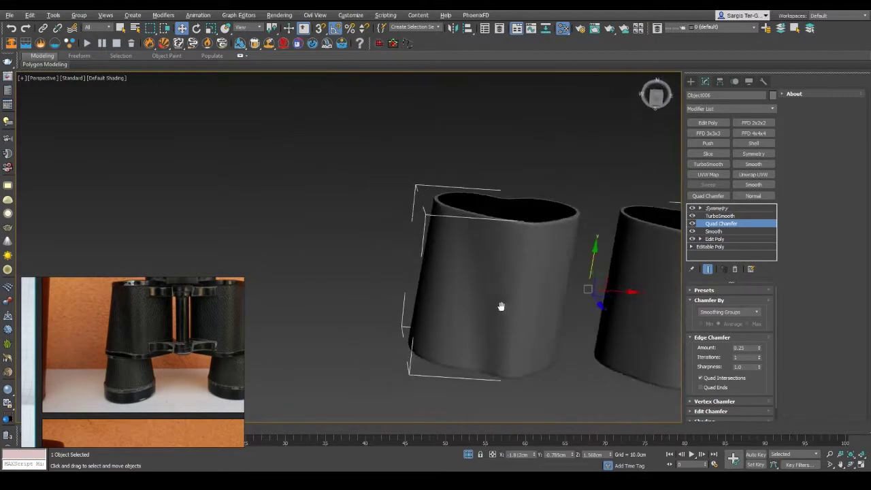
key(alt+q)
Step: Add an Edit Poly layer above Quad Chamfer and inspect the barrel's vertex cage
click(708, 122)
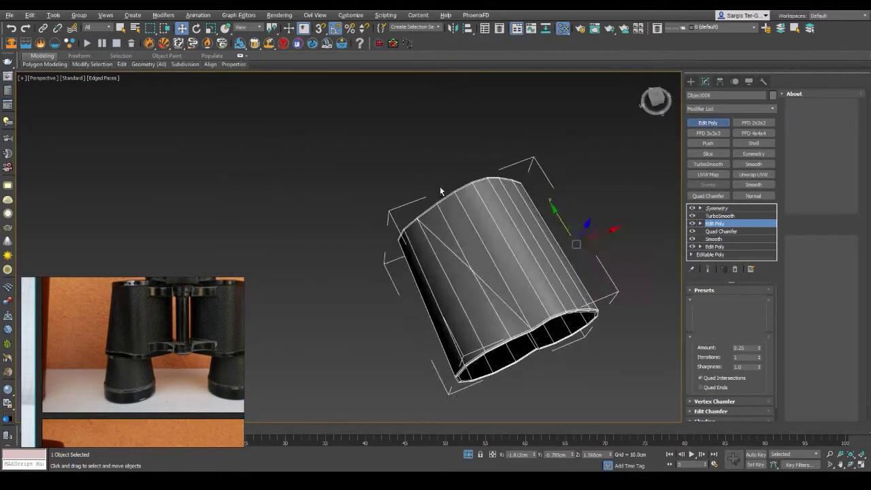
scroll(422, 279, up, 10)
key(1)
scroll(409, 258, down, 8)
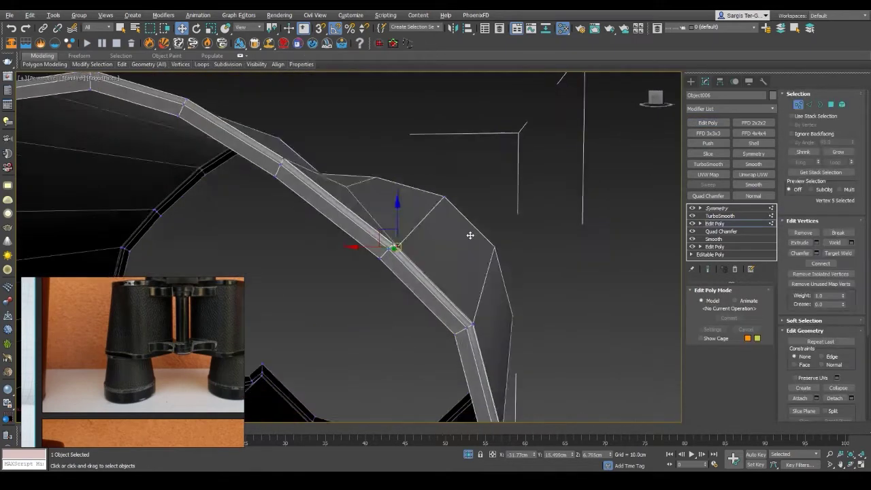
scroll(404, 253, up, 2)
mouse_move(399, 241)
alt+middle_down()
mouse_move(431, 241)
mouse_move(450, 224)
alt+middle_up()
scroll(446, 221, down, 5)
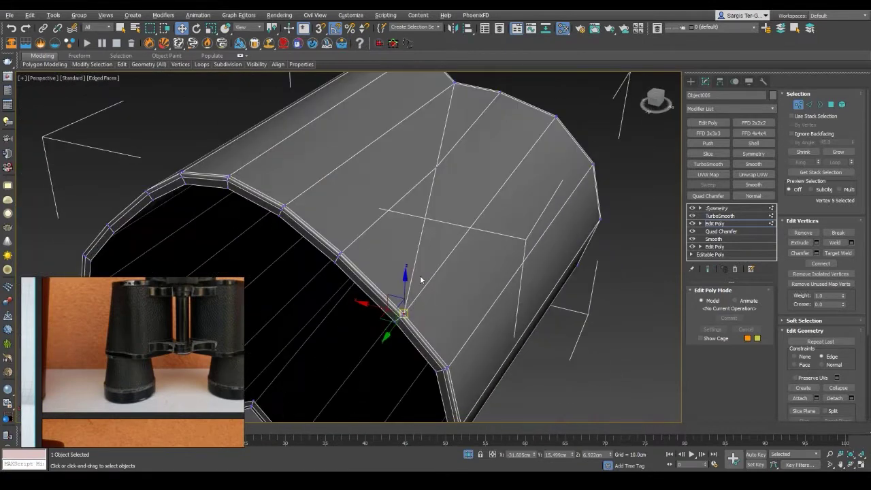
alt+middle_drag(445, 221, 537, 170)
scroll(537, 170, up, 6)
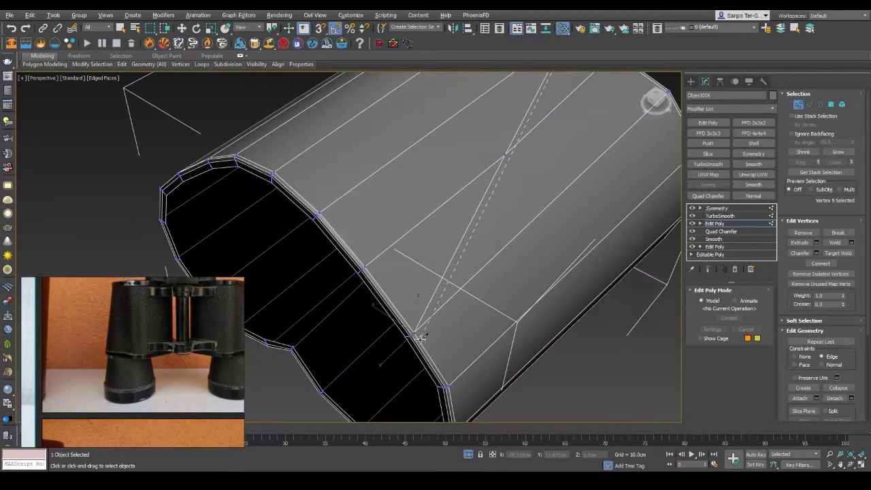
scroll(471, 277, down, 4)
mouse_move(470, 277)
alt+middle_down()
mouse_move(358, 159)
mouse_move(352, 210)
mouse_move(521, 242)
alt+middle_up()
scroll(515, 276, up, 2)
key(F4)
mouse_move(378, 167)
alt+middle_down()
mouse_move(443, 254)
mouse_move(421, 279)
alt+middle_up()
scroll(412, 284, up, 4)
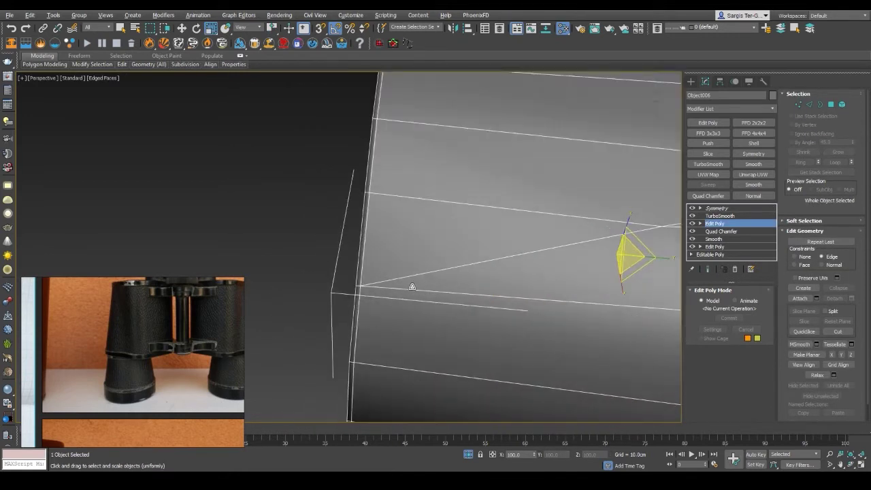
scroll(405, 276, up, 1)
Step: Select the full edge loops along the barrel's fold with the move tool active
key(2)
scroll(371, 267, down, 5)
key(F4)
mouse_move(371, 267)
alt+middle_down()
mouse_move(439, 256)
mouse_move(412, 253)
alt+middle_up()
key(F4)
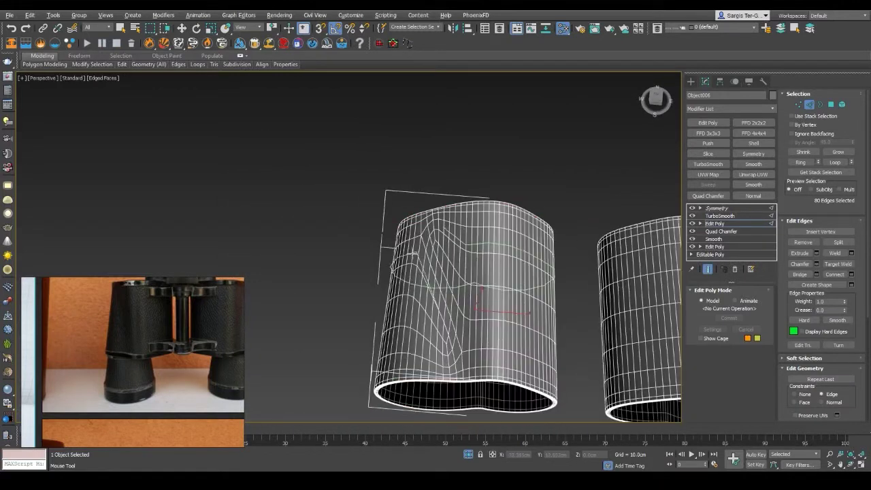
key(w)
scroll(532, 155, down, 2)
key(F4)
alt+middle_drag(532, 155, 566, 138)
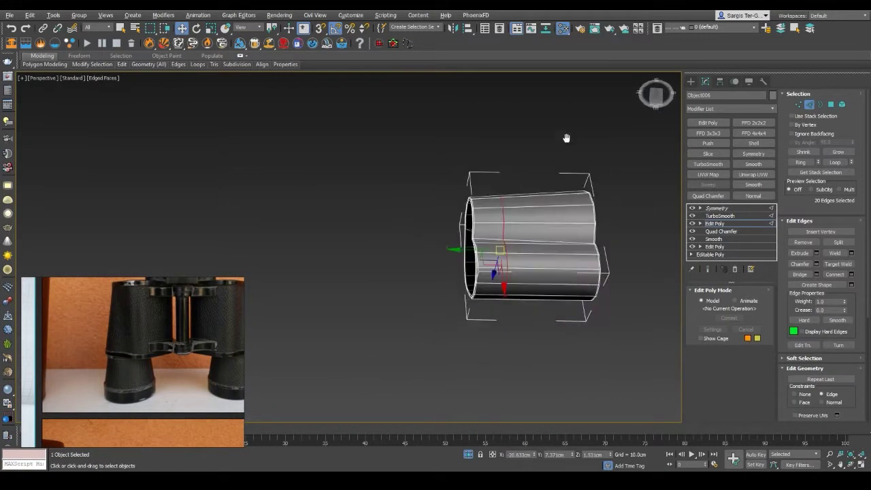
scroll(539, 286, up, 5)
mouse_move(538, 286)
alt+middle_down()
mouse_move(548, 291)
mouse_move(548, 252)
alt+middle_up()
Step: Weld the stray vertex onto its neighbour and preview the smoothed result
key(1)
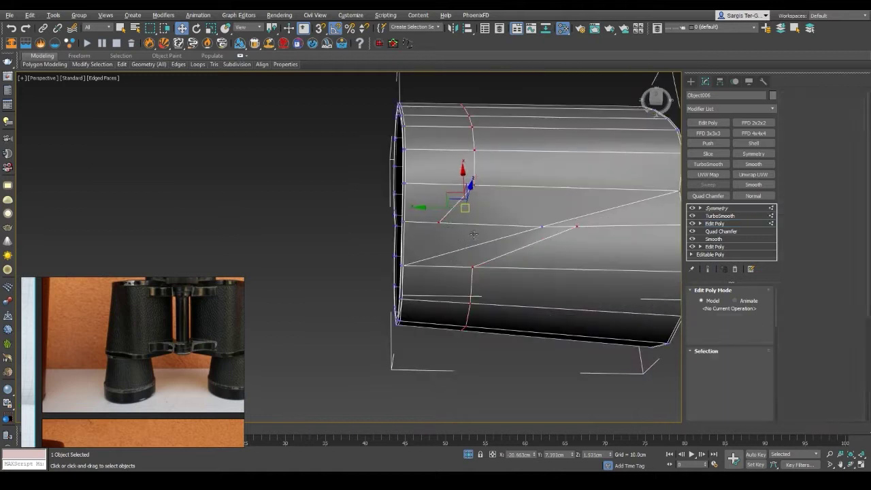
right_click(438, 224)
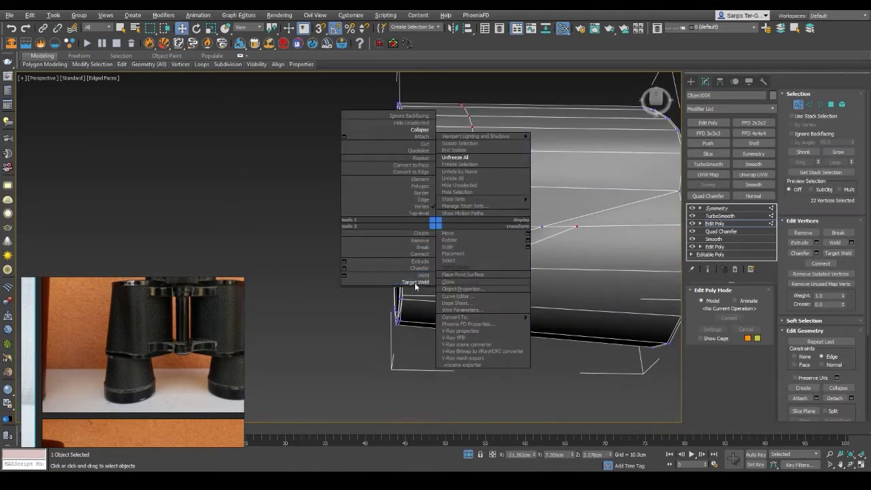
click(419, 229)
click(577, 227)
key(w)
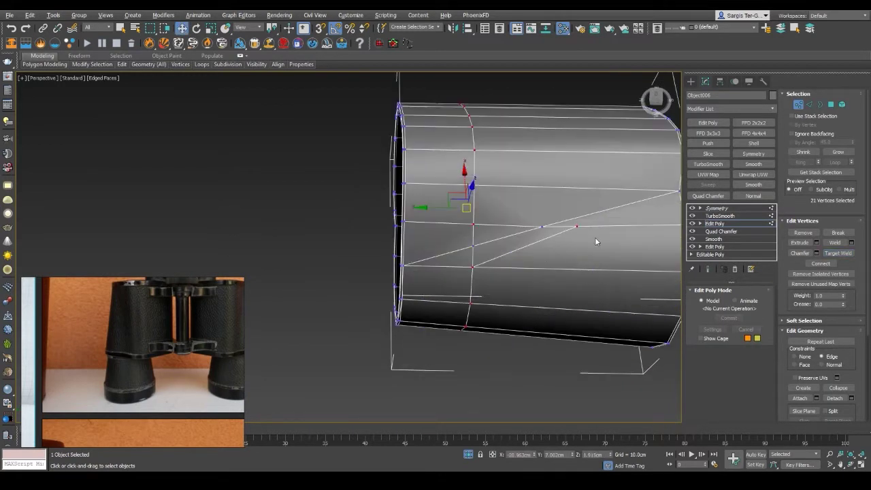
middle_drag(596, 242, 407, 272)
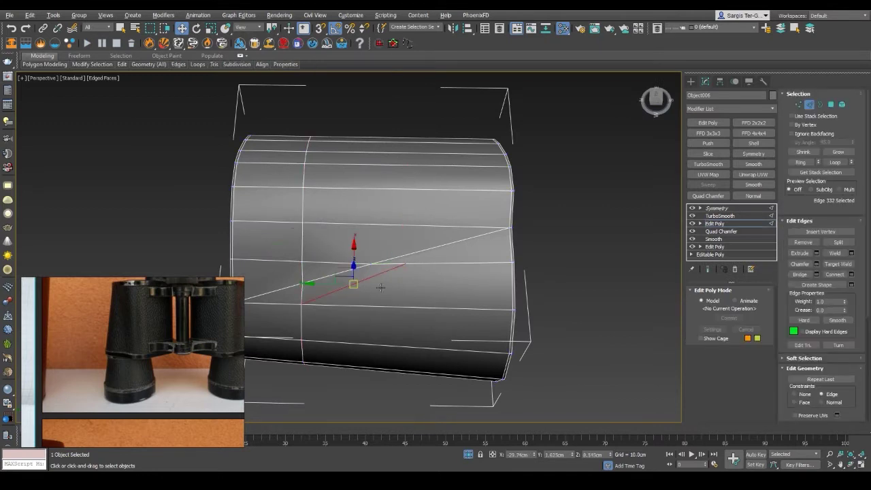
key(ctrl+e)
key(ctrl+e)
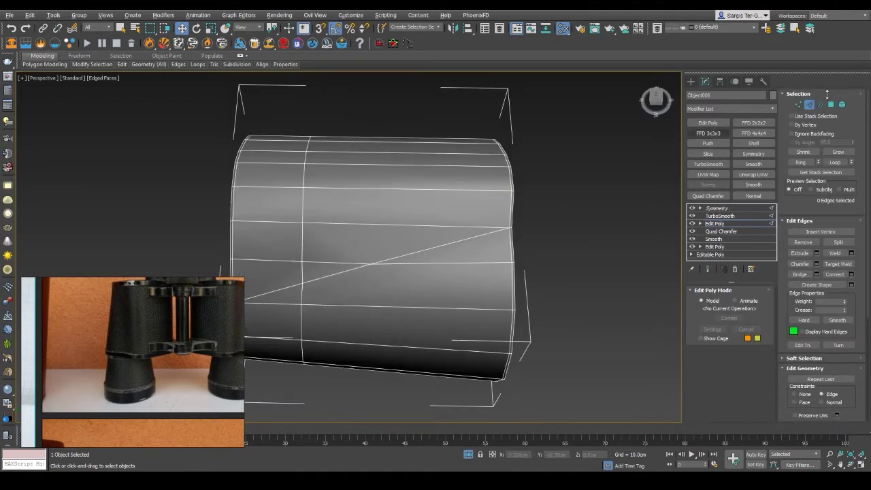
Step: Reselect the barrel's 80 loop edges and check the smoothed result again
key(ctrl+a)
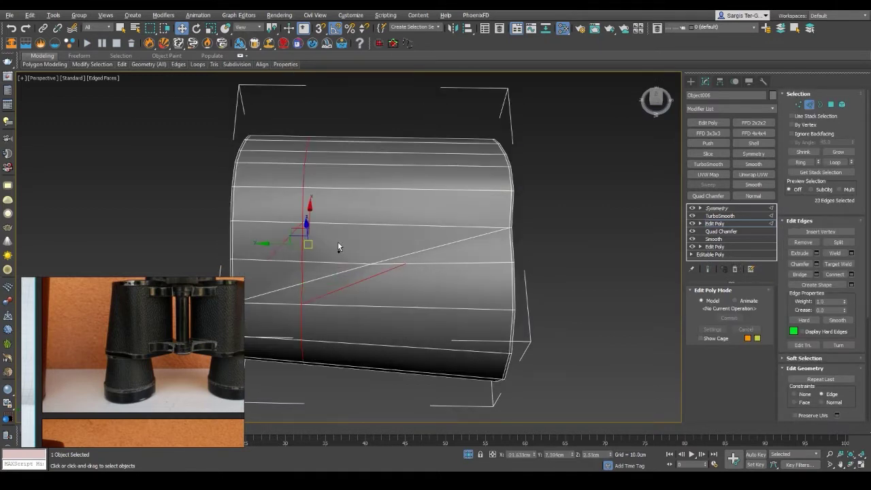
scroll(390, 263, up, 3)
scroll(390, 263, down, 10)
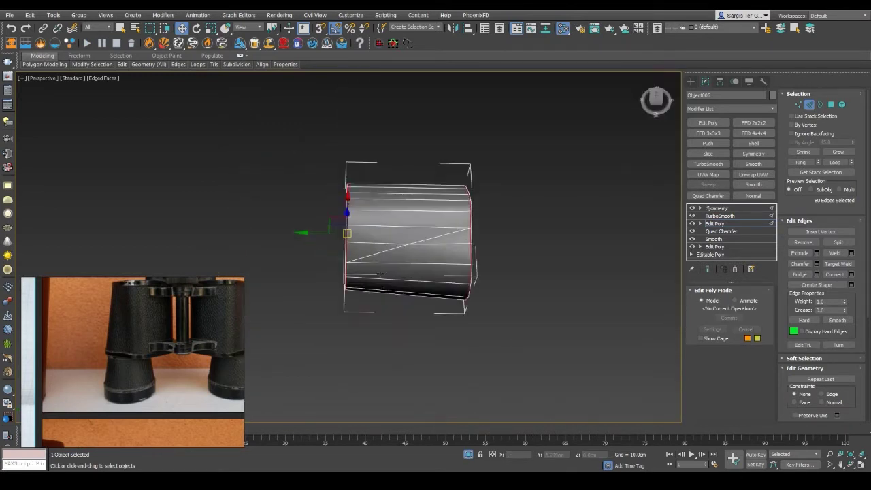
scroll(381, 272, up, 4)
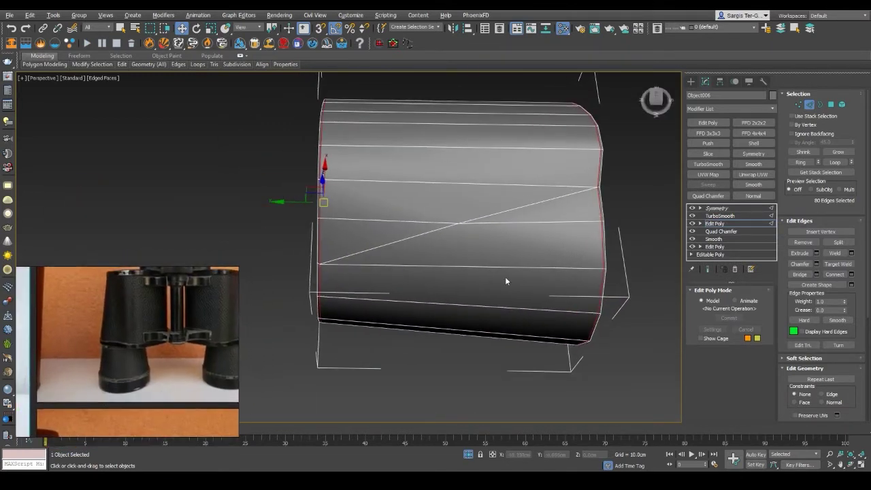
mouse_move(505, 281)
alt+middle_down()
mouse_move(521, 264)
mouse_move(428, 276)
mouse_move(510, 268)
mouse_move(445, 279)
mouse_move(343, 254)
mouse_move(338, 304)
alt+middle_up()
key(ctrl+e)
key(F4)
key(F4)
scroll(339, 304, down, 3)
scroll(336, 304, up, 3)
Step: Frame the tube edge in a three-quarter view and move the selected edge loop into place
key(1)
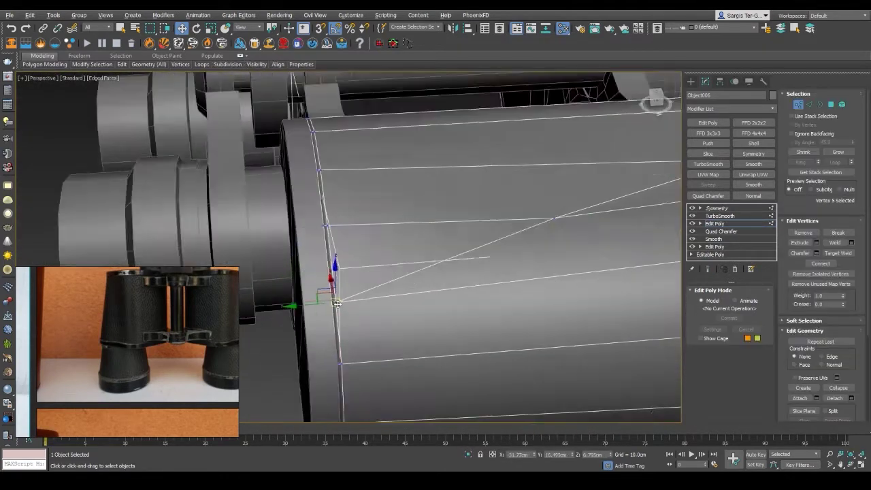
scroll(337, 303, up, 5)
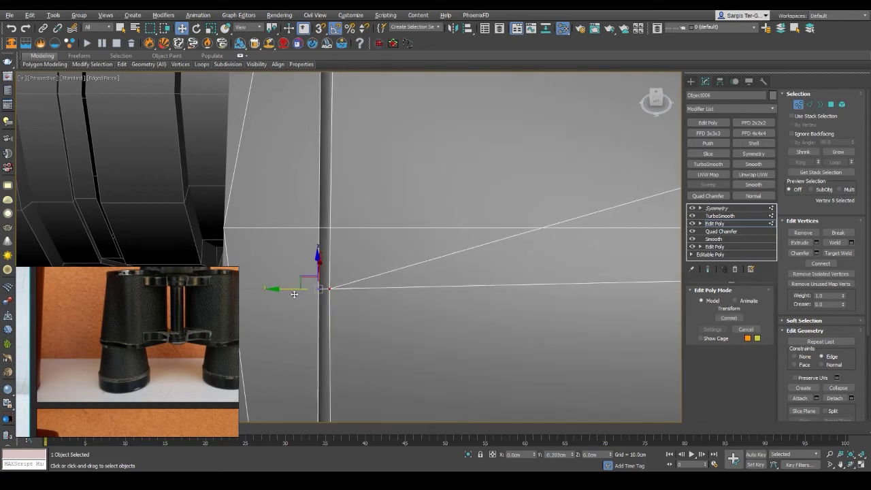
middle_drag(295, 294, 368, 192)
scroll(393, 320, down, 3)
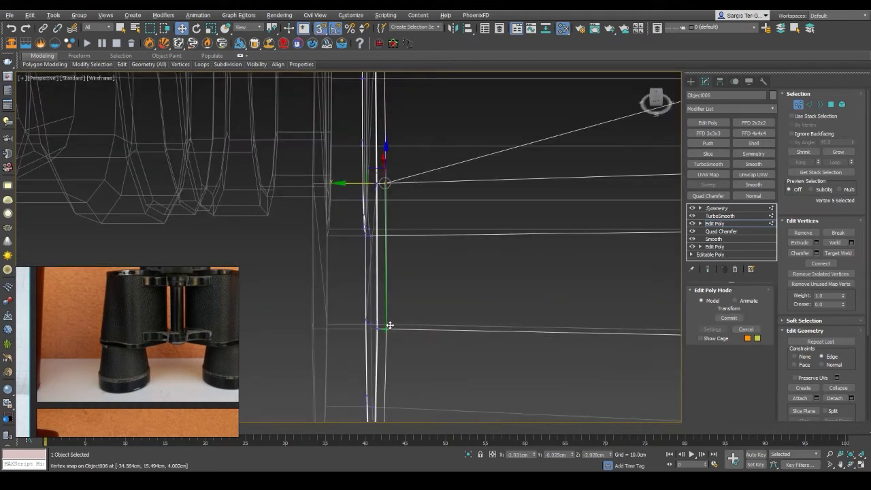
scroll(393, 272, down, 2)
key(F4)
mouse_move(392, 272)
alt+middle_down()
mouse_move(437, 272)
mouse_move(431, 278)
alt+middle_up()
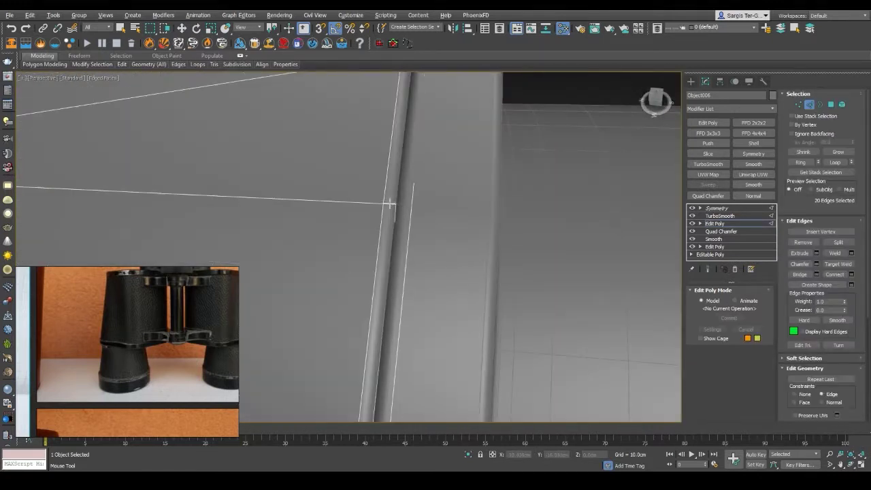
key(w)
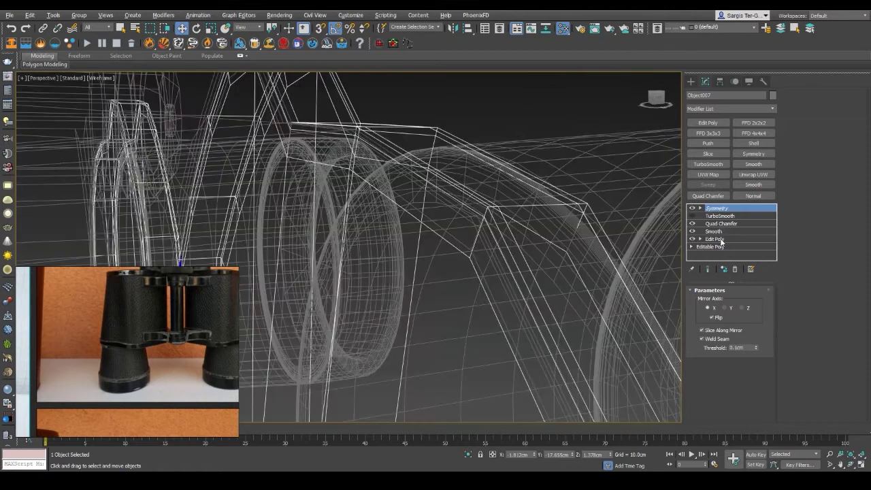
Step: Select a vertex on one bridge plate, then enter vertex editing on the other plate
click(714, 239)
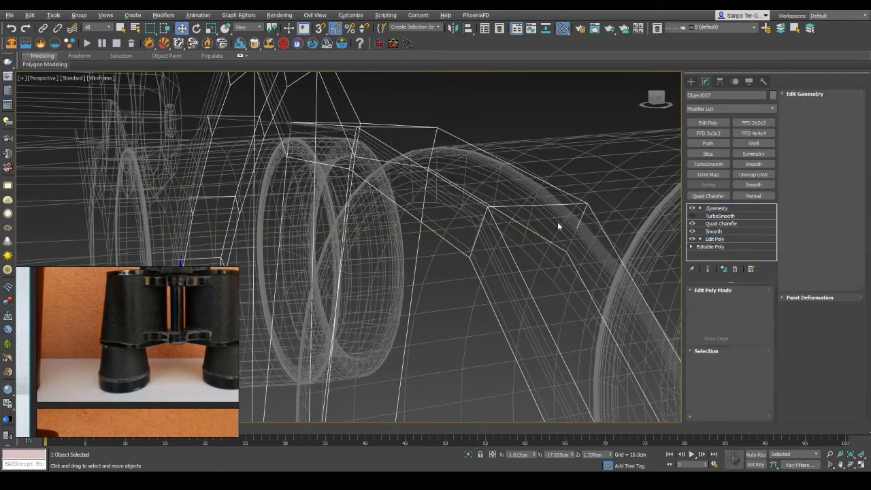
click(492, 212)
mouse_move(492, 212)
alt+middle_down()
mouse_move(405, 195)
mouse_move(462, 194)
alt+middle_up()
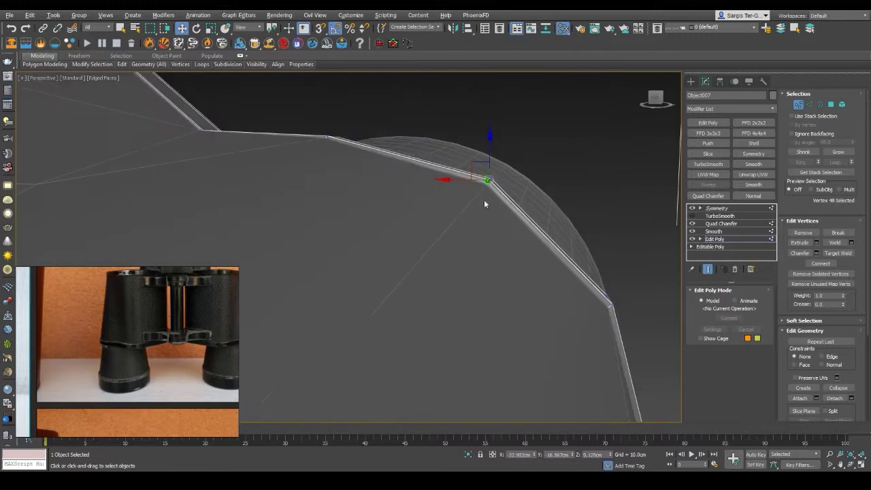
alt+middle_drag(107, 355, 488, 237)
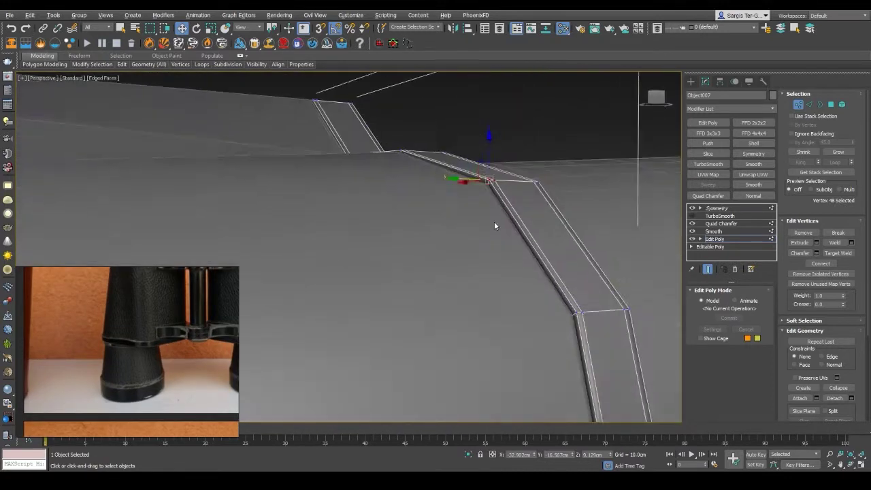
click(489, 237)
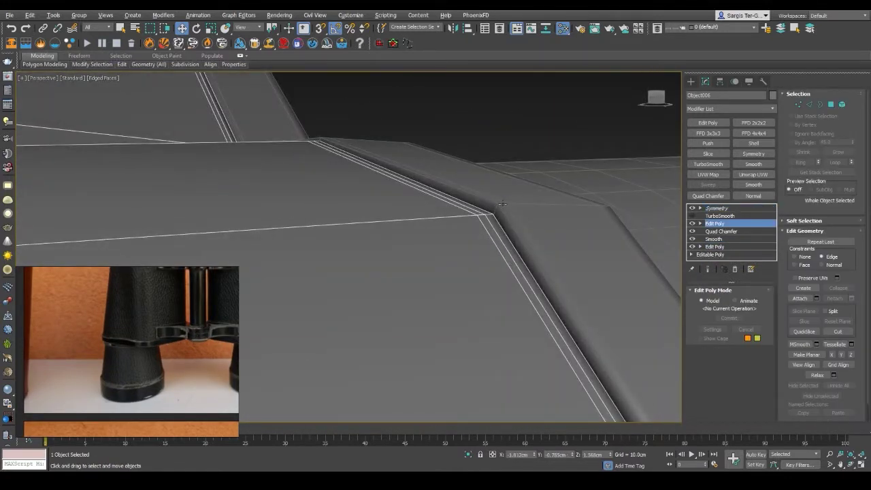
key(F3)
scroll(504, 213, up, 5)
key(F3)
Step: Pull the plate's corner vertices up and left, then open the Slate Material Editor
click(485, 215)
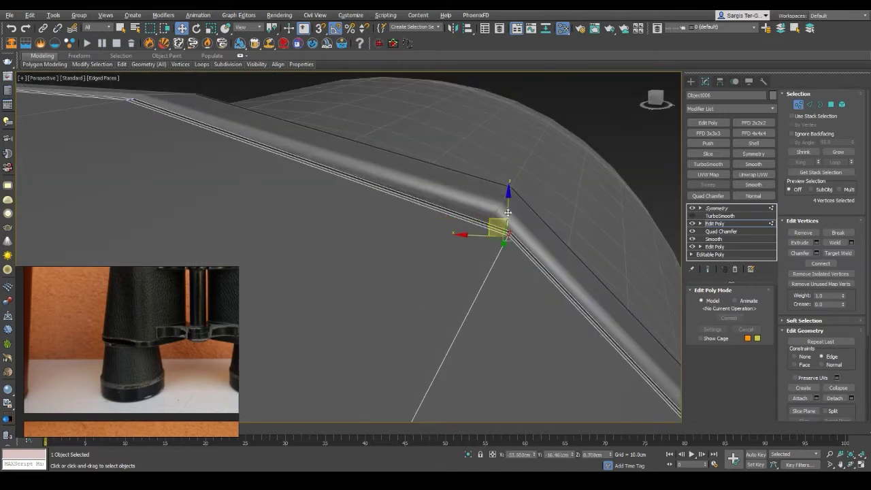
drag(507, 213, 468, 208)
key(F4)
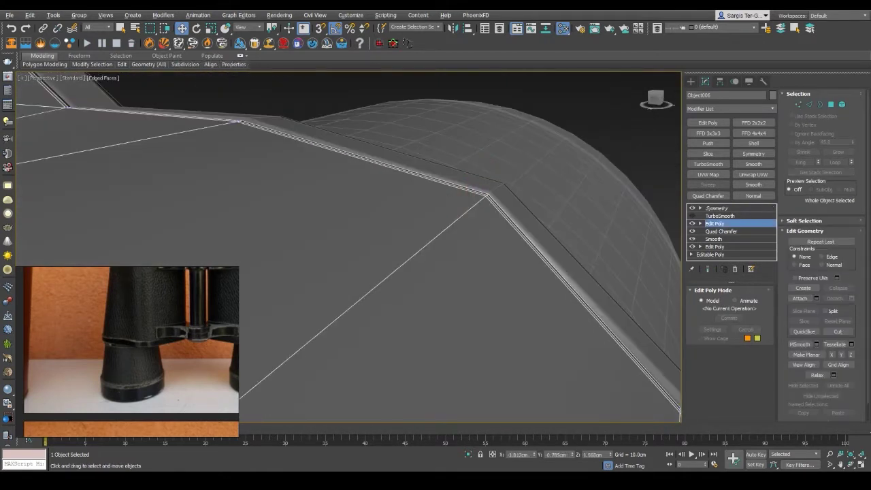
key(m)
drag(488, 225, 639, 209)
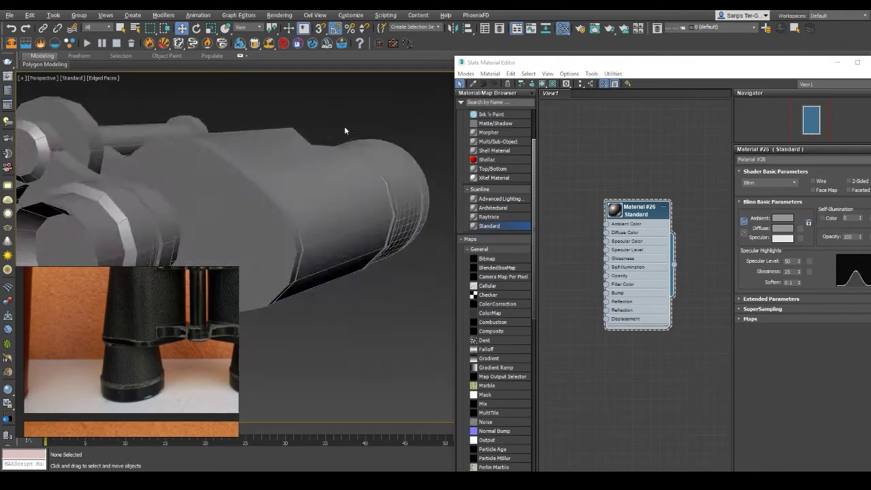
Step: Close the Slate Material Editor and select the large binocular body to inspect it
click(837, 62)
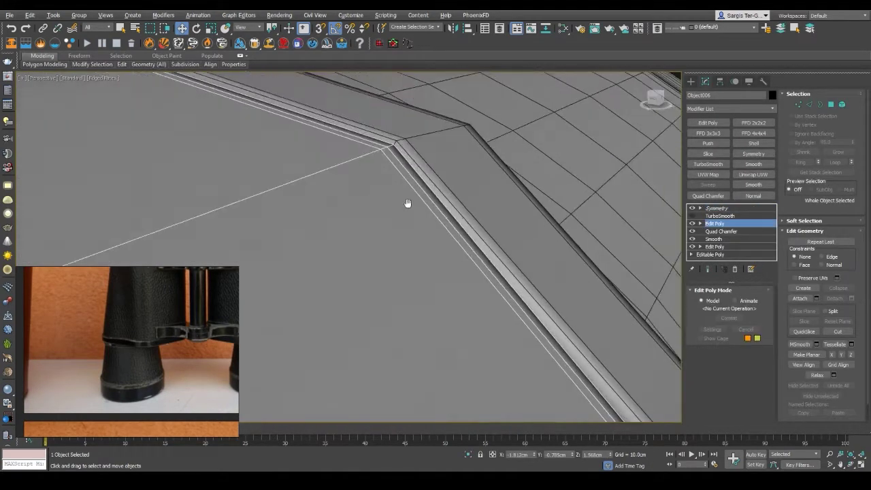
scroll(526, 267, up, 3)
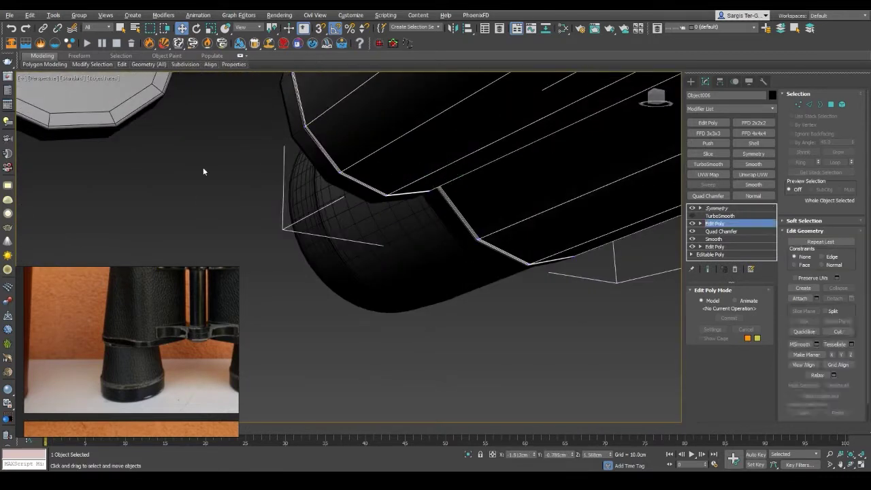
click(631, 190)
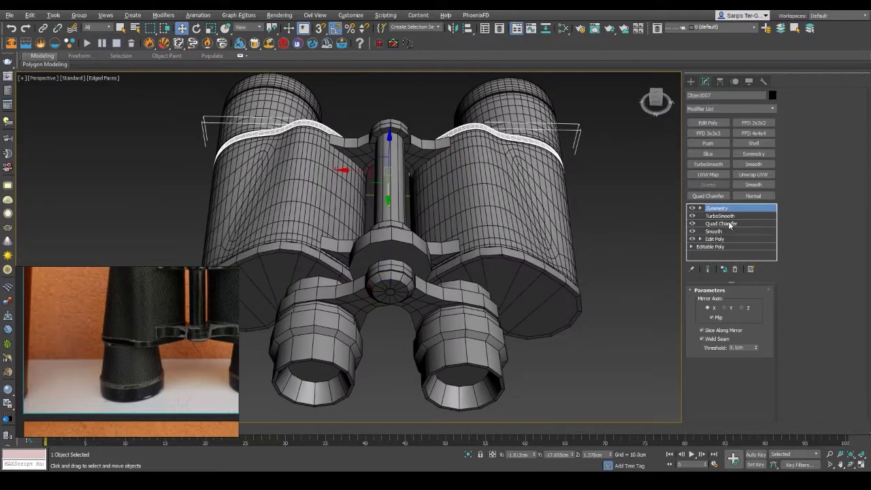
Step: Paste the upper plate's modifier stack onto Object003 and delete its extra Symmetry modifier
right_click(724, 236)
click(547, 272)
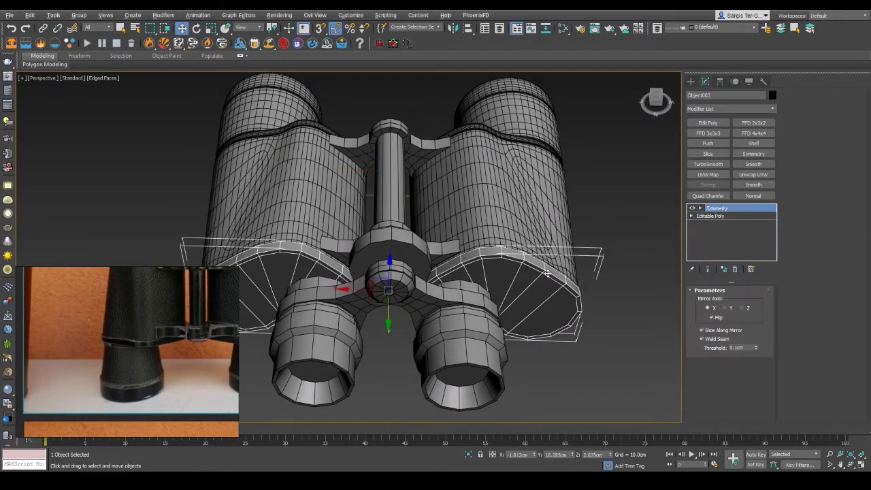
right_click(719, 217)
click(745, 263)
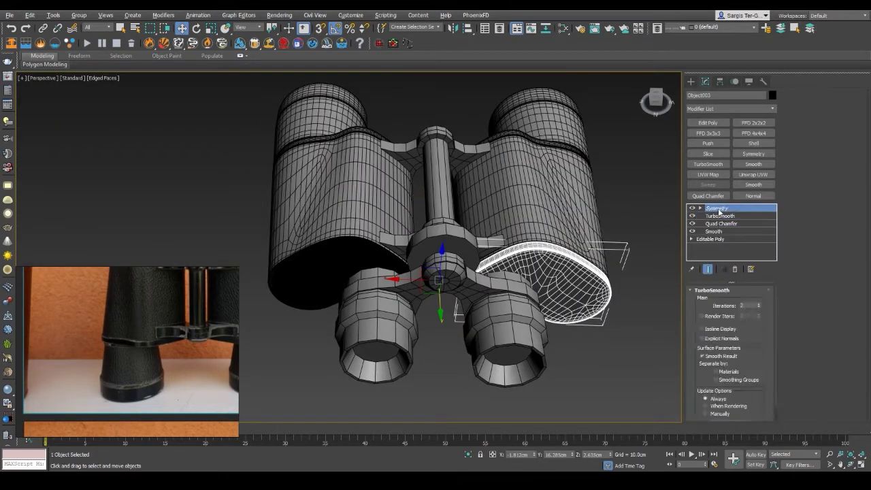
key(F3)
key(F3)
alt+middle_drag(517, 225, 612, 225)
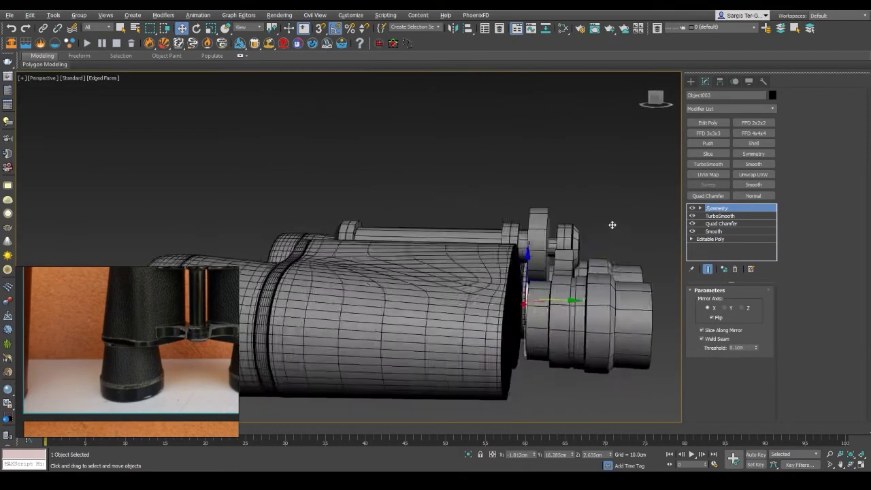
click(716, 208)
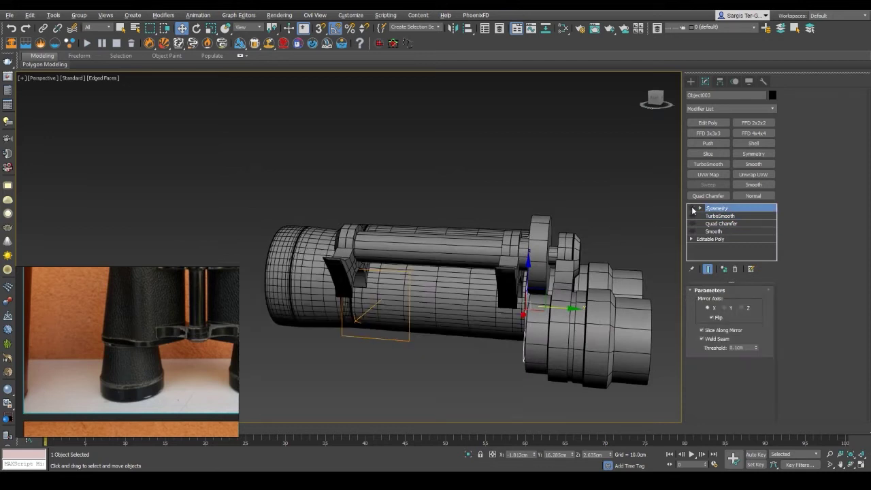
alt+middle_drag(517, 258, 571, 260)
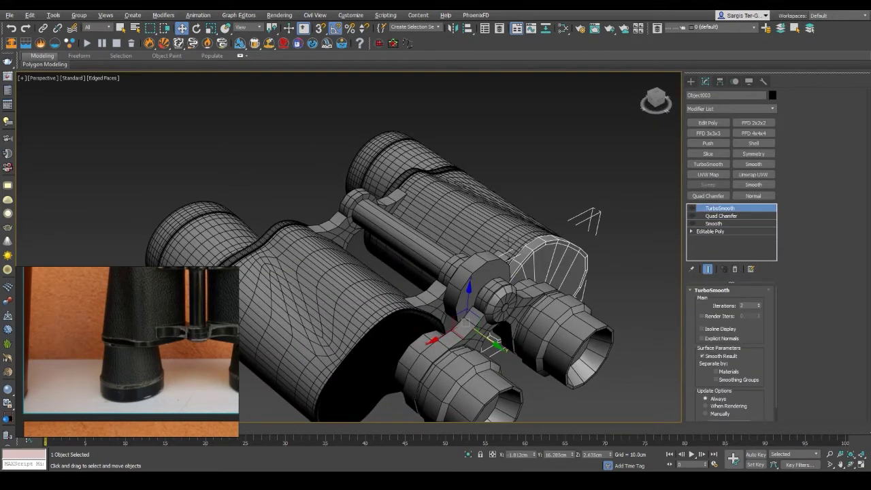
right_click(723, 209)
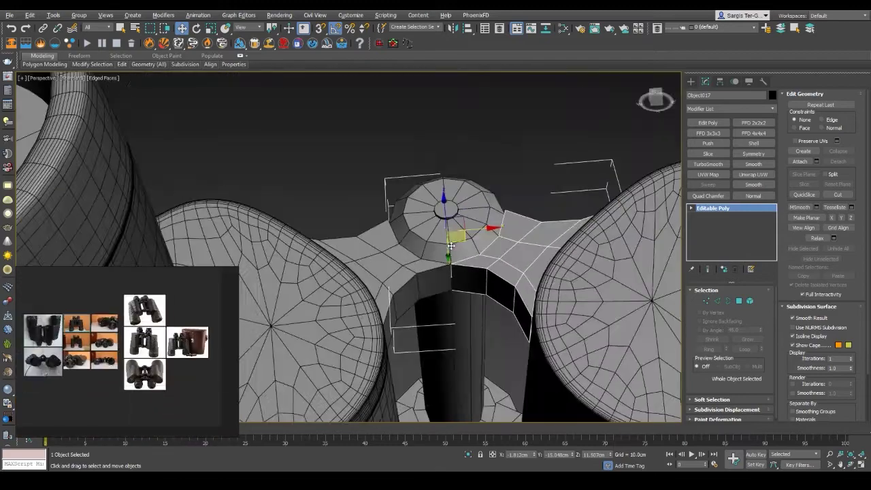
Step: Add a Smooth modifier with threshold 50 to the hinge cap and inspect it isolated
mouse_move(451, 246)
alt+middle_down()
mouse_move(402, 327)
mouse_move(463, 299)
alt+middle_up()
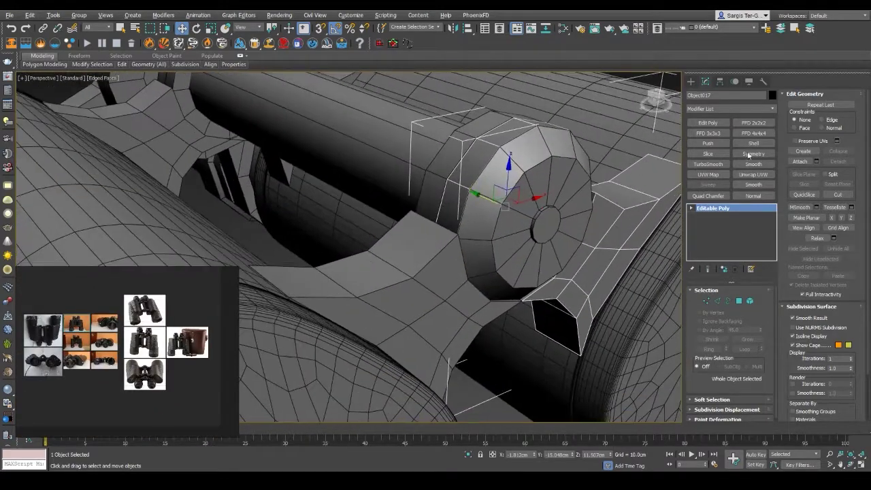
click(753, 186)
text(50)
key(Return)
key(alt+q)
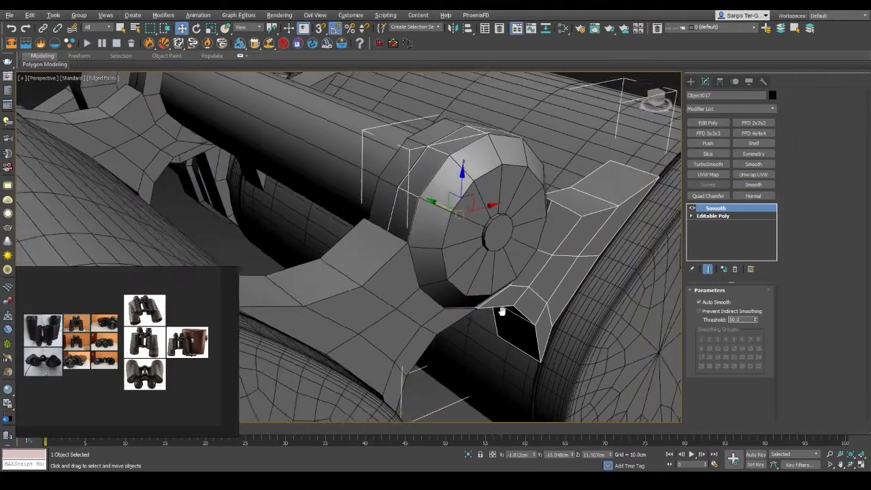
scroll(448, 270, up, 5)
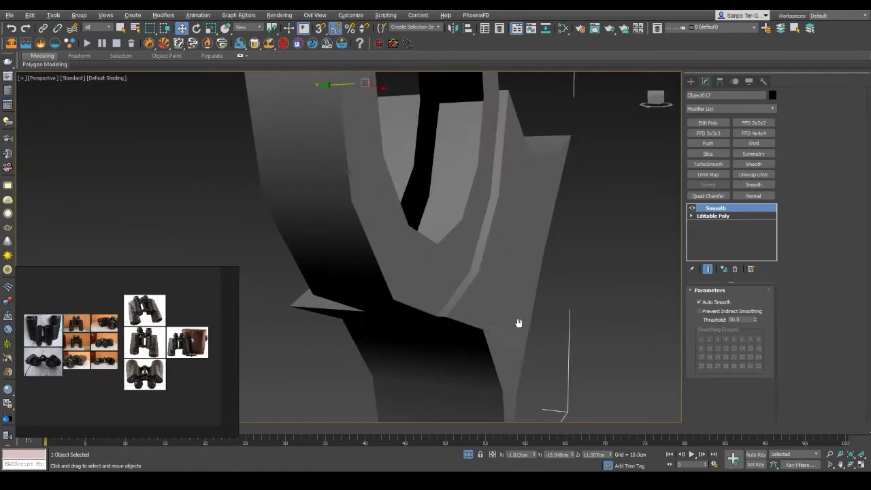
alt+middle_drag(616, 351, 484, 288)
scroll(436, 267, up, 3)
Step: Set Quad Chamfer to chamfer by Smoothing Groups and add TurboSmooth on top
key(F4)
key(z)
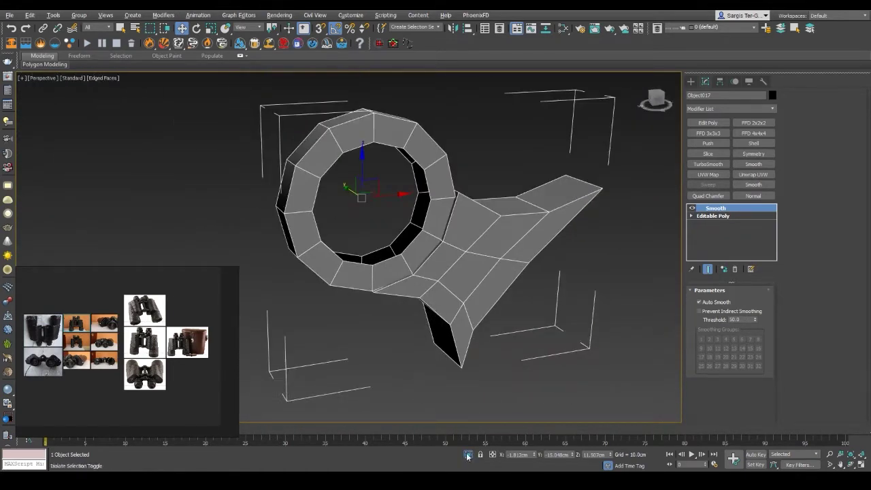
key(alt+q)
mouse_move(359, 342)
alt+middle_down()
mouse_move(355, 373)
mouse_move(396, 338)
mouse_move(408, 299)
alt+middle_up()
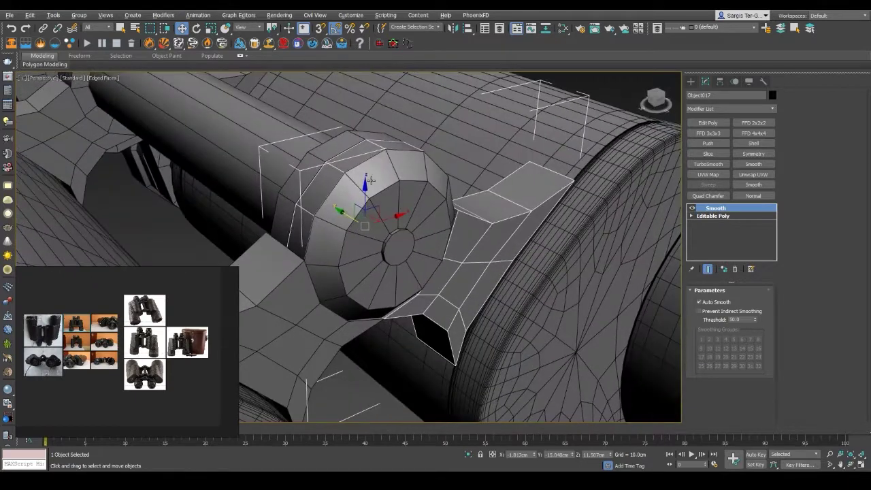
scroll(422, 293, up, 4)
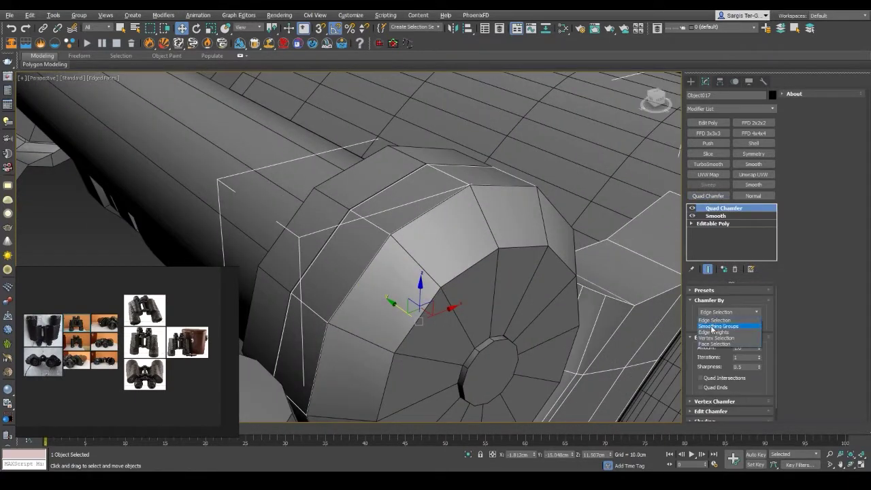
click(714, 326)
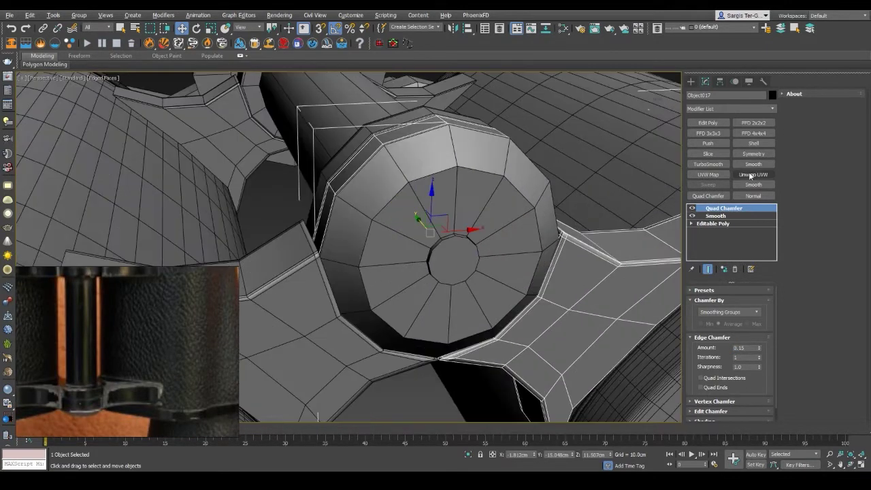
click(708, 164)
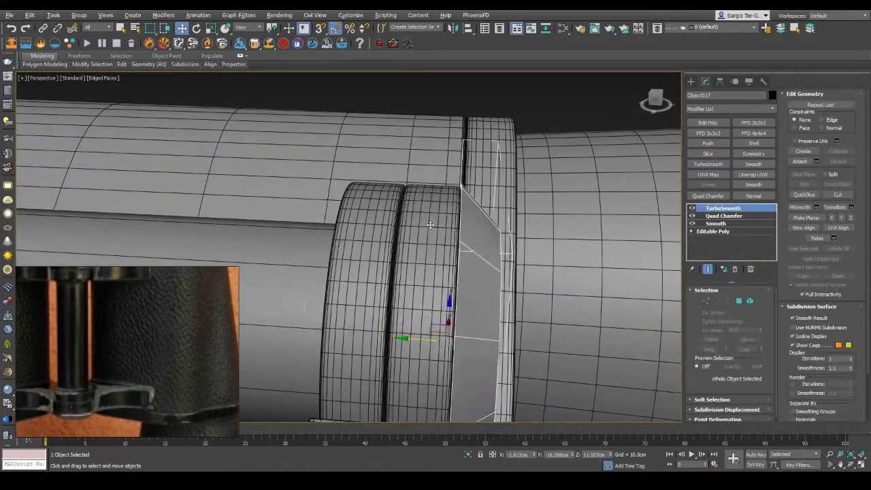
Step: Copy the hinge cap's Smooth, Quad Chamfer and TurboSmooth modifiers onto the focus wheel disc
click(429, 225)
right_click(719, 230)
click(735, 263)
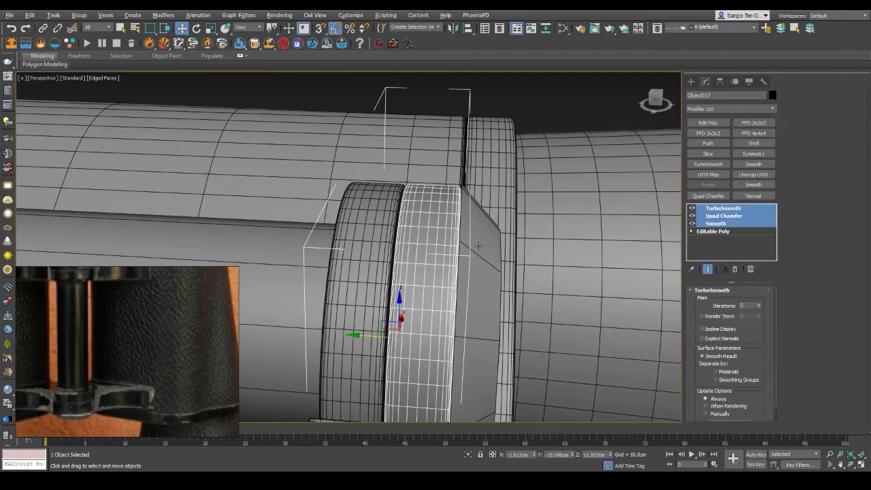
right_click(725, 207)
click(741, 259)
Step: Add an Edit Poly modifier above Smooth on the focus wheel
click(713, 223)
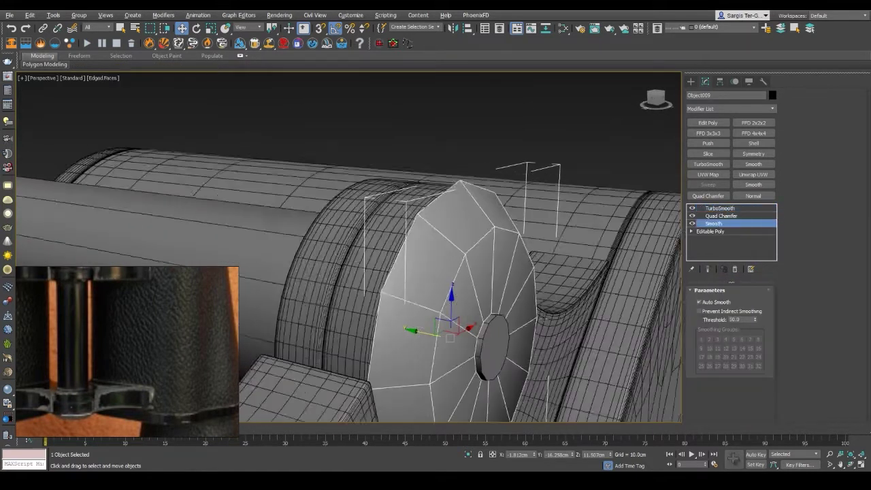
key(F3)
key(F3)
click(707, 122)
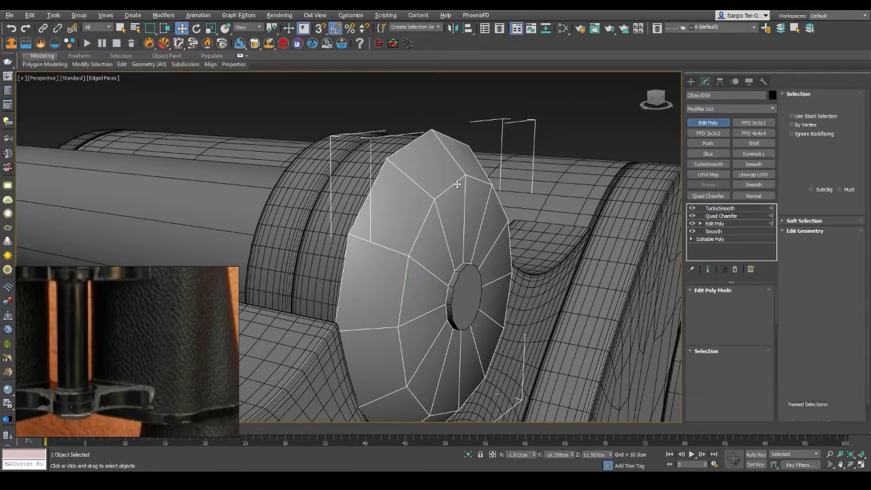
click(598, 133)
alt+middle_drag(598, 132, 487, 218)
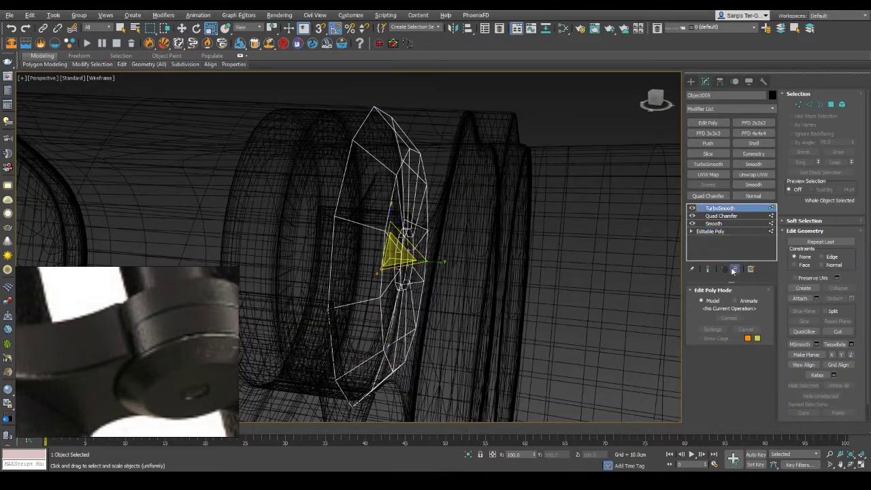
Step: Add an Edit Poly layer above Smooth on Object009 and select its 12-edge ring
click(714, 224)
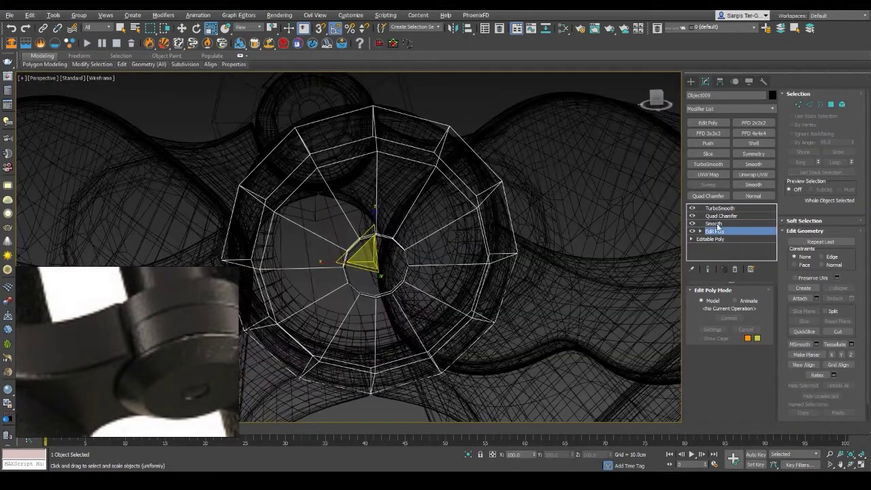
key(F3)
click(716, 123)
key(2)
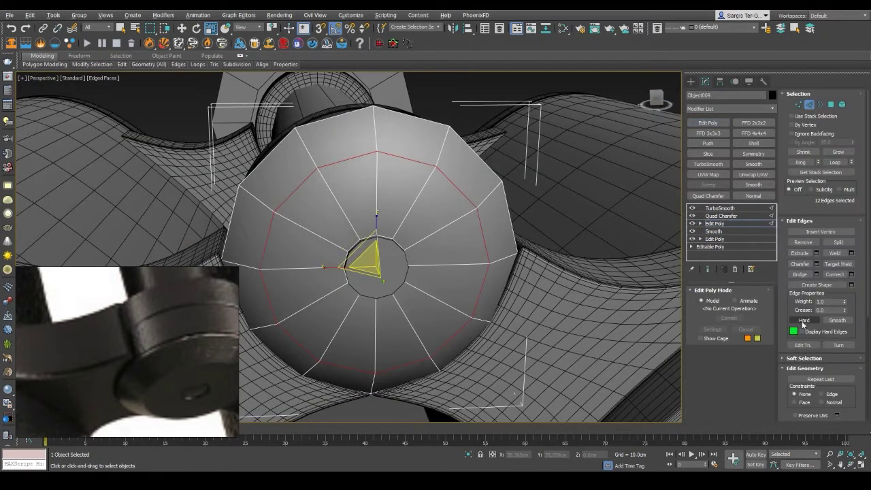
mouse_move(363, 155)
alt+middle_down()
mouse_move(458, 232)
mouse_move(405, 256)
mouse_move(428, 200)
alt+middle_up()
Step: Inspect Object009's TurboSmooth result and select Object016, the bridge part
key(F4)
click(428, 200)
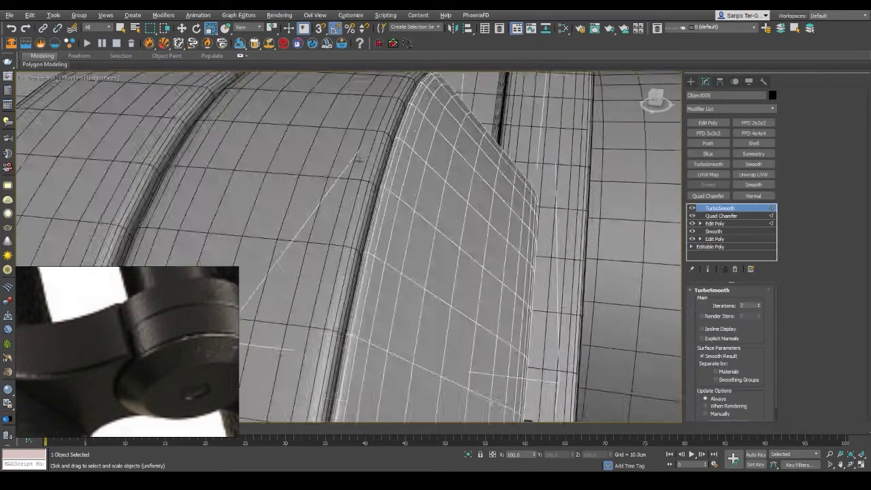
mouse_move(529, 229)
alt+middle_down()
mouse_move(505, 202)
mouse_move(517, 225)
mouse_move(399, 349)
alt+middle_up()
click(517, 225)
key(F4)
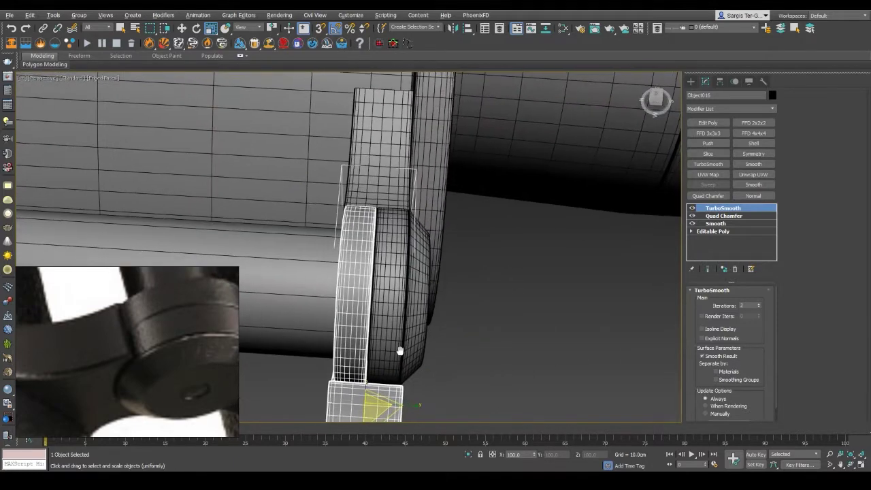
Step: Enter vertex editing on the bridge's base mesh, then exit and clear the selection
alt+middle_drag(345, 319, 381, 355)
key(1)
key(F3)
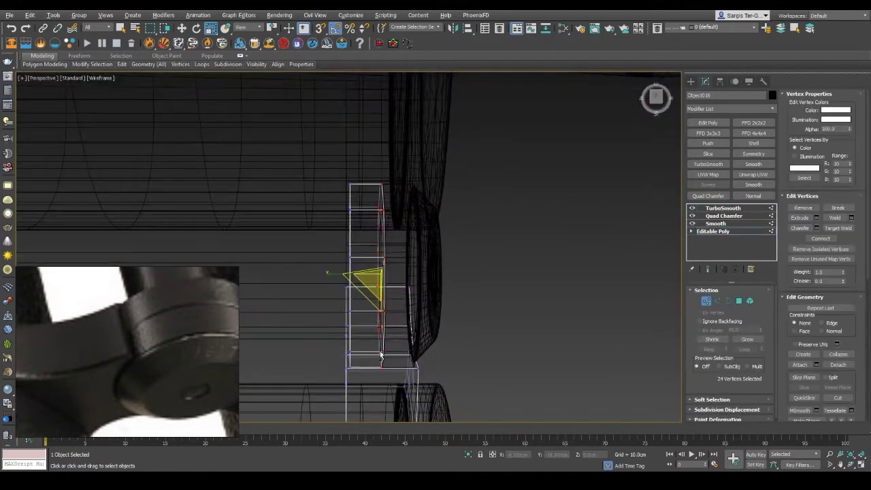
key(F3)
key(w)
scroll(340, 292, up, 3)
scroll(333, 300, up, 4)
scroll(323, 312, up, 3)
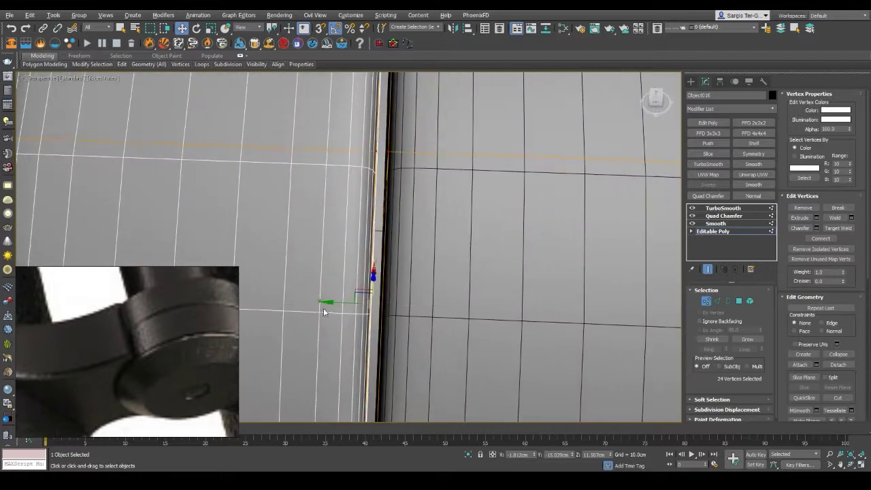
scroll(332, 303, down, 10)
key(F4)
key(ctrl+d)
Step: Check mesh density from below and front-above, then select the bridge piece
mouse_move(360, 287)
alt+middle_down()
mouse_move(438, 426)
mouse_move(408, 229)
alt+middle_up()
scroll(447, 295, up, 5)
key(F4)
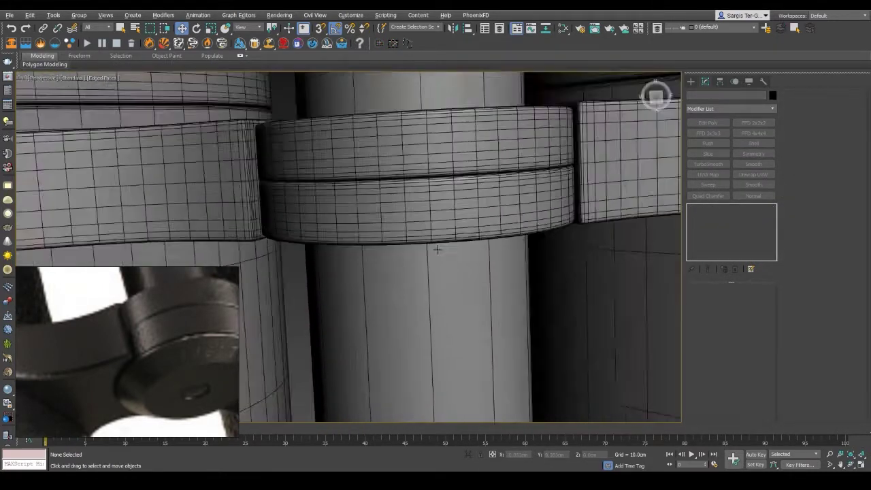
scroll(454, 301, down, 10)
key(F4)
scroll(454, 301, up, 5)
alt+middle_drag(455, 301, 117, 360)
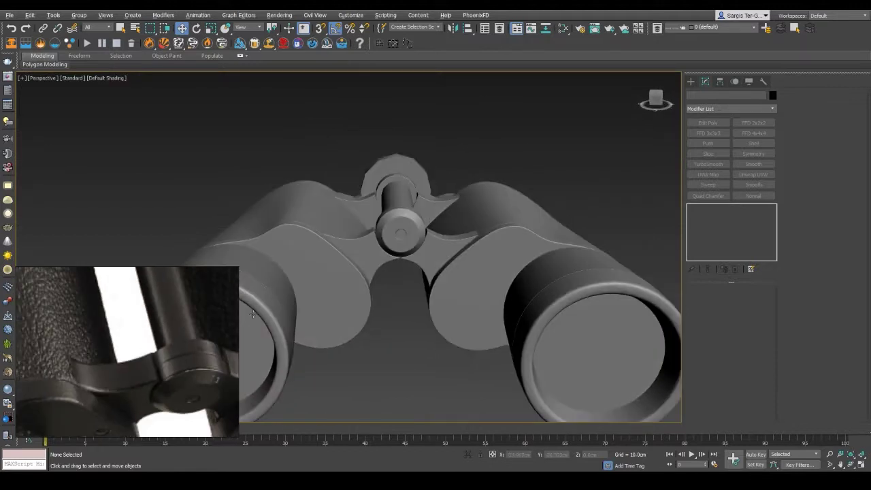
scroll(253, 313, up, 5)
mouse_move(327, 266)
middle_down()
mouse_move(421, 265)
mouse_move(480, 285)
middle_up()
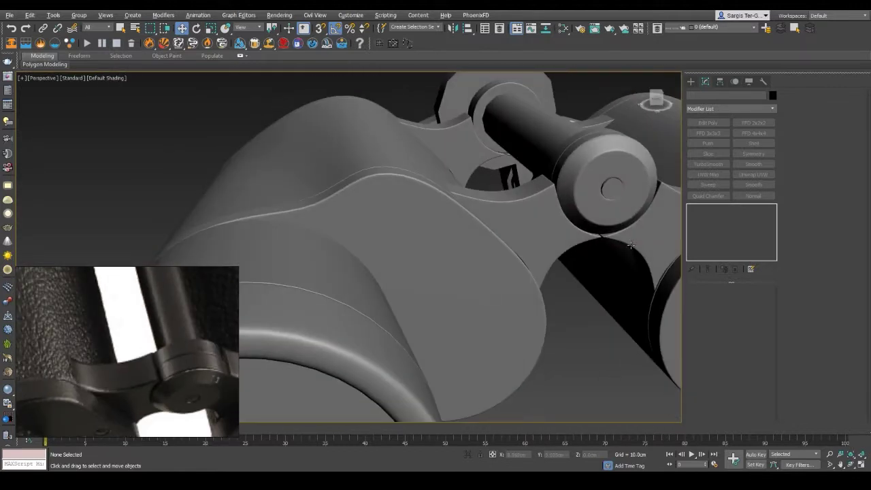
alt+middle_drag(631, 245, 498, 207)
key(F4)
click(499, 206)
Step: In Vertex mode, box-select 15 vertices along the bridge plate around the hinge
key(1)
scroll(477, 210, up, 4)
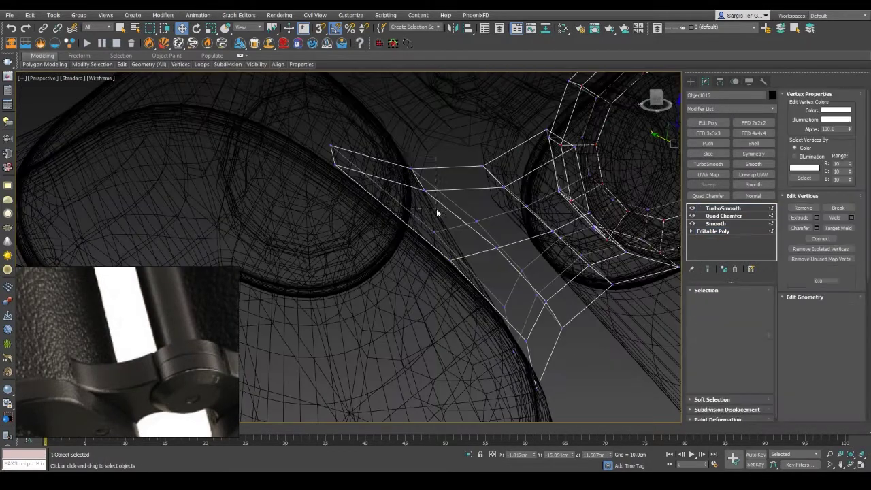
click(427, 167)
mouse_move(437, 210)
alt+middle_down()
mouse_move(414, 175)
mouse_move(484, 311)
mouse_move(413, 302)
mouse_move(441, 301)
mouse_move(418, 296)
mouse_move(341, 237)
mouse_move(334, 258)
mouse_move(383, 266)
mouse_move(367, 290)
mouse_move(408, 242)
mouse_move(501, 354)
mouse_move(336, 198)
mouse_move(327, 251)
mouse_move(313, 262)
mouse_move(447, 177)
mouse_move(374, 281)
mouse_move(341, 278)
alt+middle_up()
click(441, 301)
scroll(408, 242, up, 5)
scroll(405, 243, down, 5)
drag(282, 112, 338, 398)
mouse_move(338, 398)
alt+middle_down()
mouse_move(361, 300)
mouse_move(378, 410)
alt+middle_up()
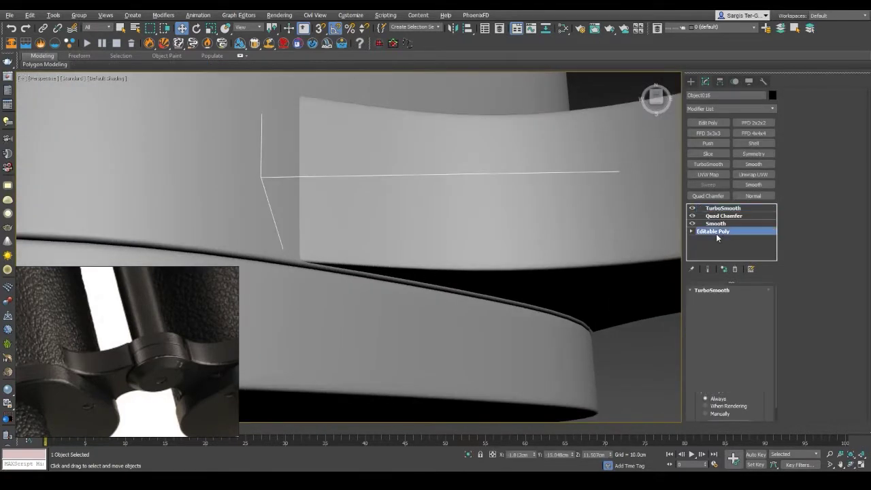
middle_drag(568, 252, 461, 235)
alt+middle_drag(441, 269, 568, 250)
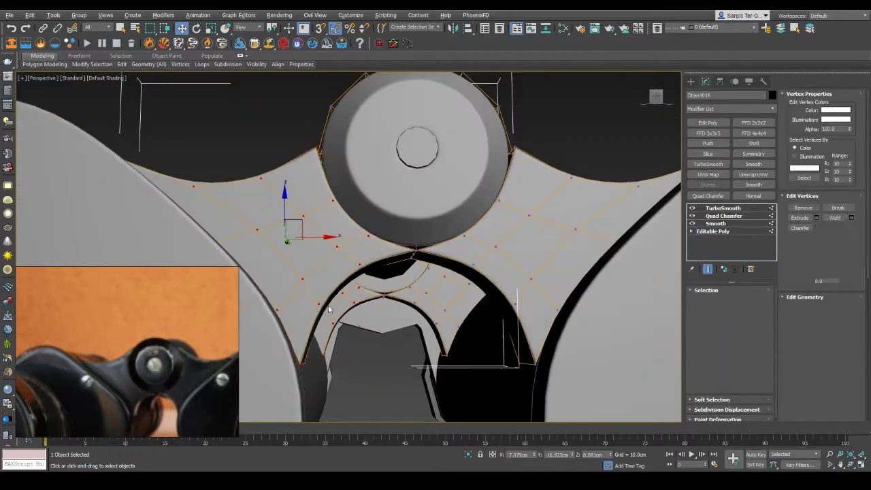
Step: Check the bridge's fit to the hinge from several angles, then return to its Editable Poly base level
key(F3)
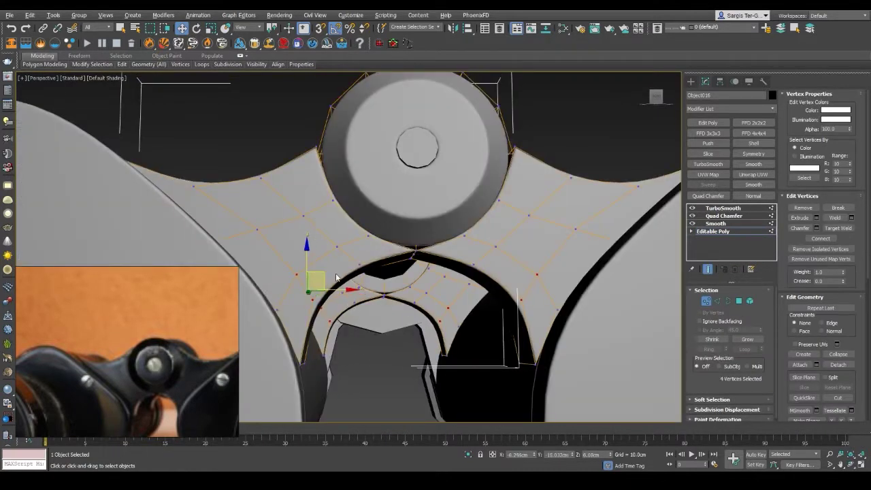
key(F3)
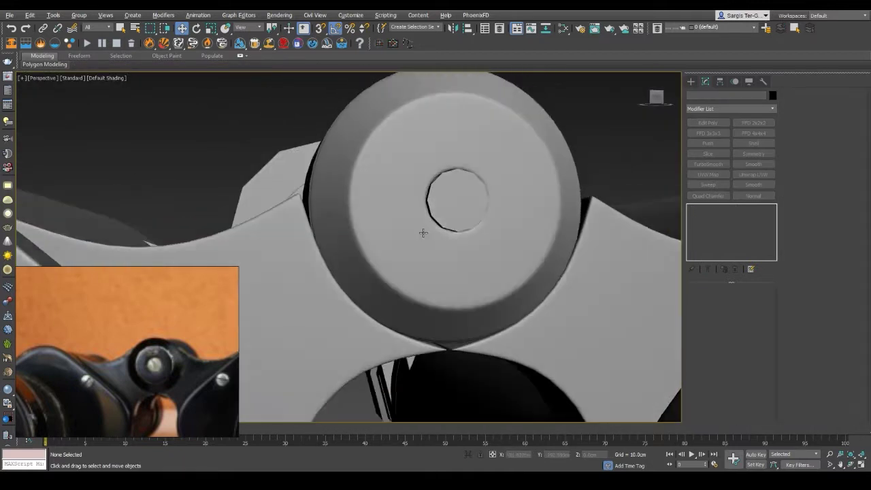
alt+middle_drag(423, 233, 352, 309)
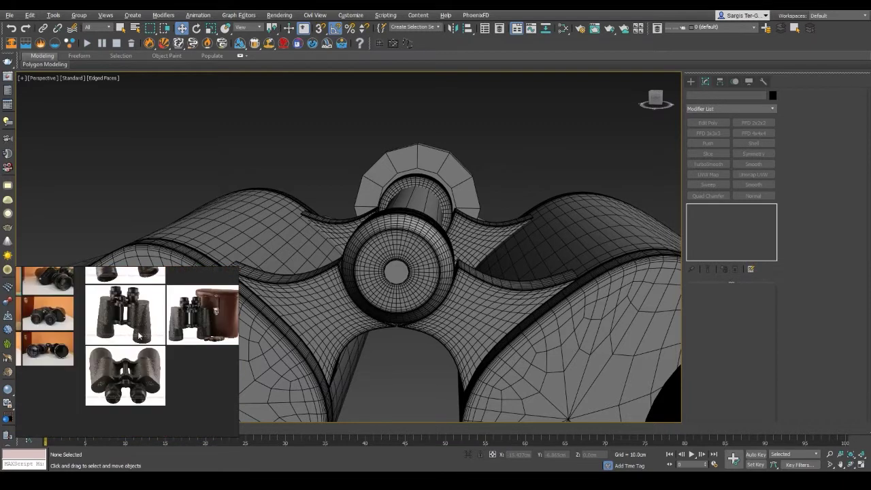
mouse_move(492, 258)
alt+middle_down()
mouse_move(526, 255)
mouse_move(490, 259)
alt+middle_up()
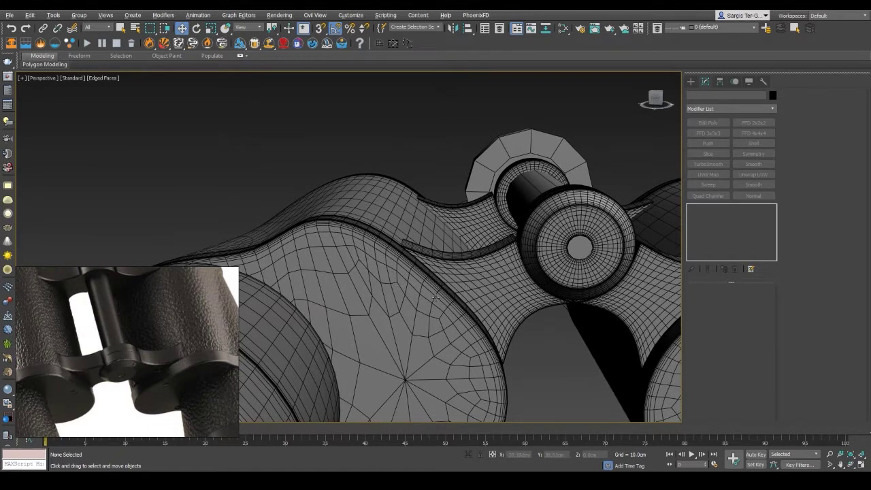
alt+middle_drag(436, 298, 476, 293)
click(537, 266)
click(713, 231)
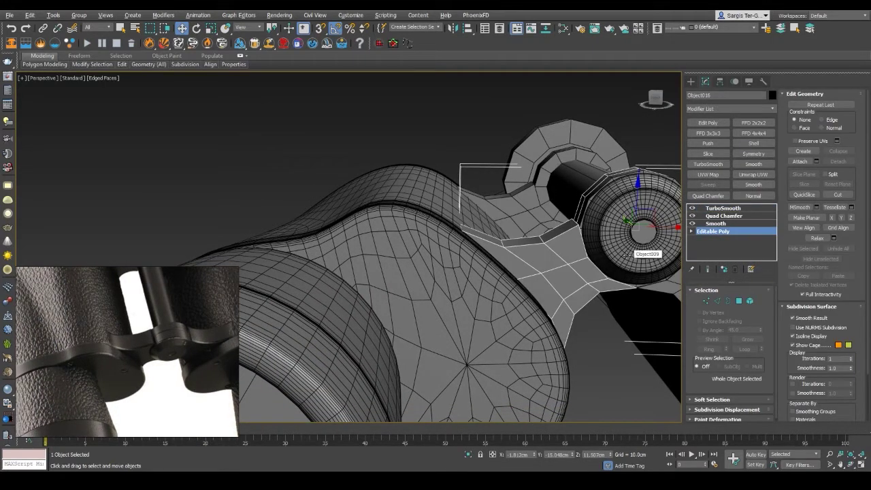
Step: In Edge mode, compare the bridge's low-poly cage with its smoothed result in wireframe and shaded views
alt+middle_drag(633, 246, 568, 233)
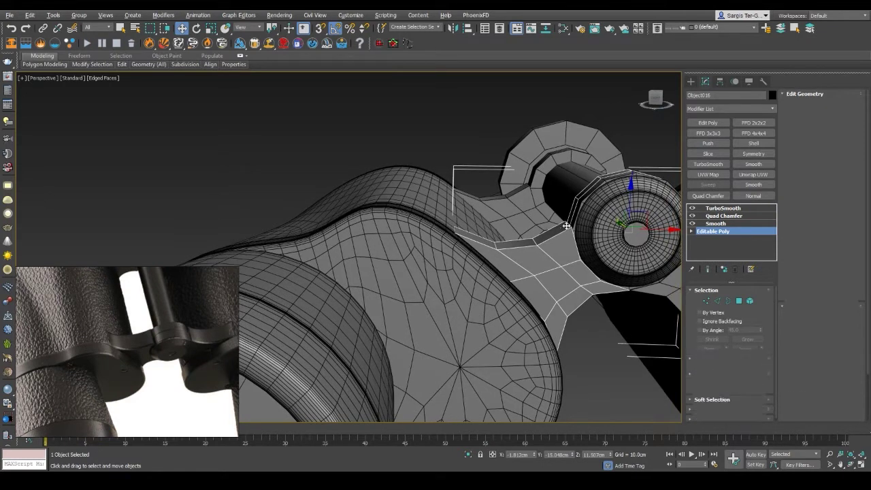
scroll(566, 225, up, 5)
key(2)
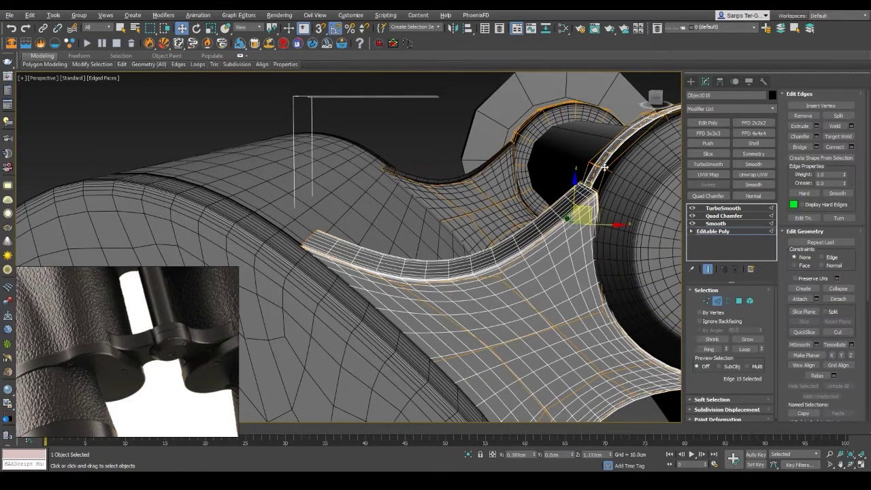
key(ctrl+e)
key(ctrl+e)
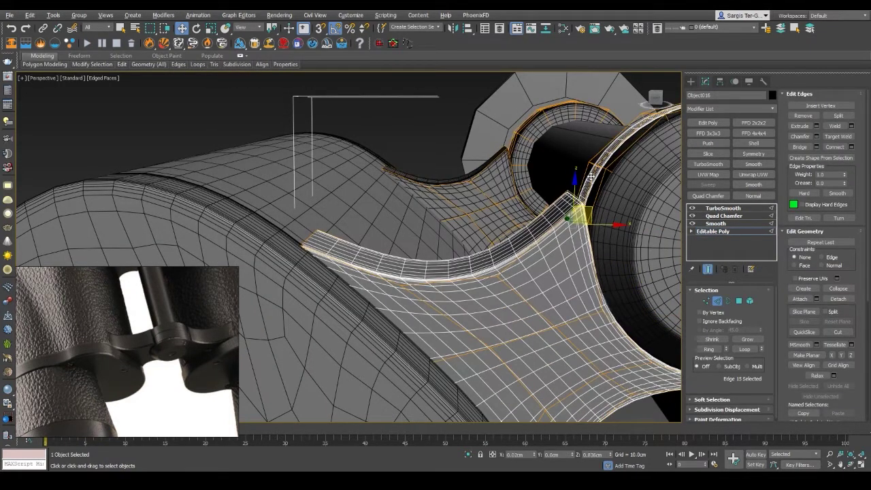
key(ctrl+e)
key(1)
key(F3)
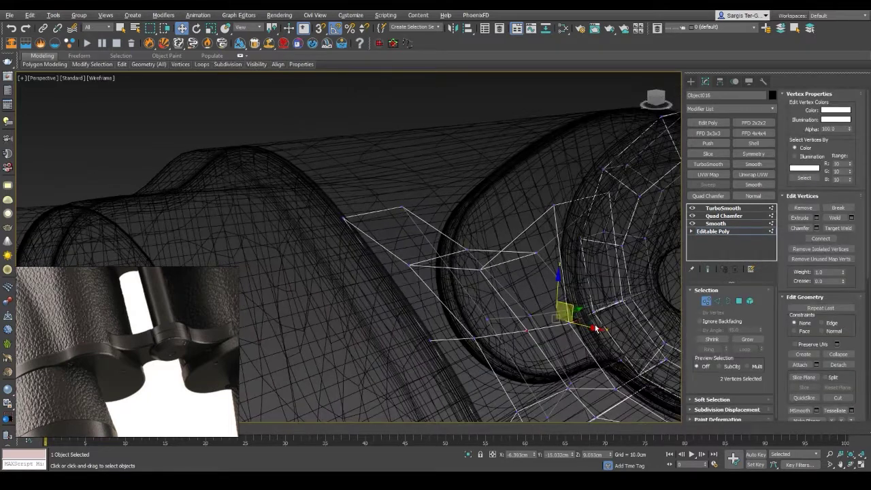
key(2)
key(F3)
key(ctrl+e)
key(F4)
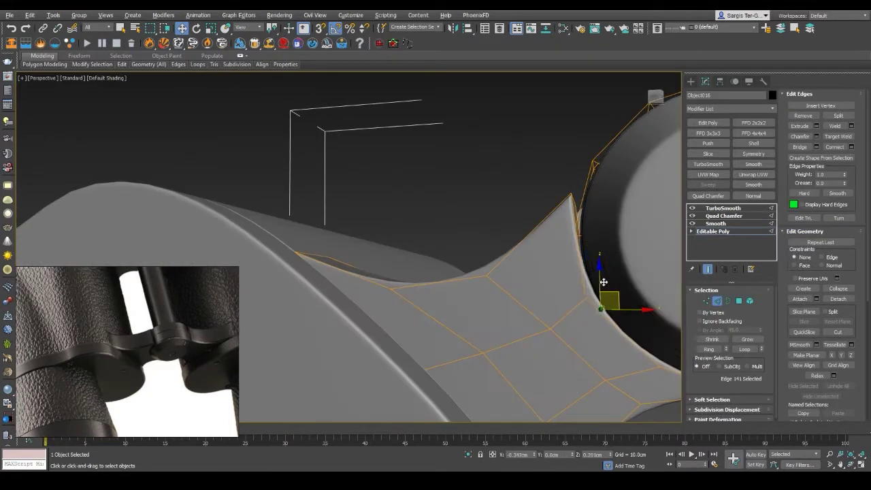
key(ctrl+e)
alt+middle_drag(602, 281, 604, 261)
key(F4)
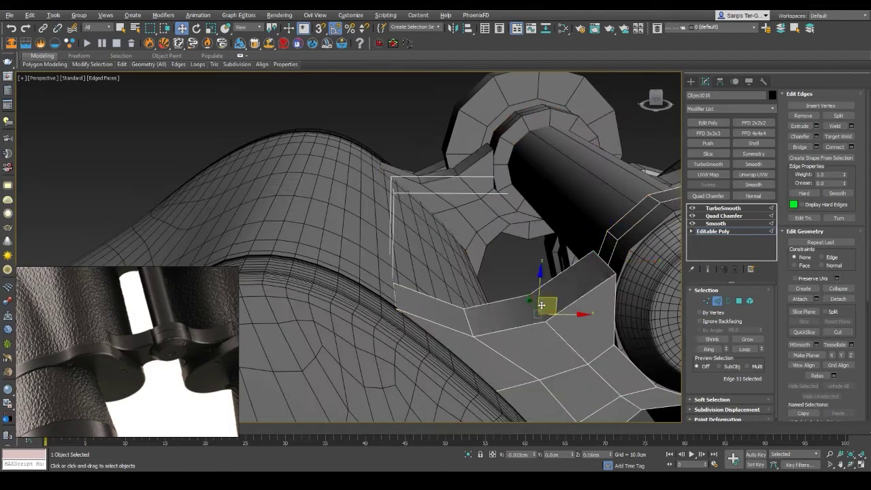
Step: Select the bridge plate's curved border edge loop and check its smoothness
alt+middle_drag(547, 316, 536, 287)
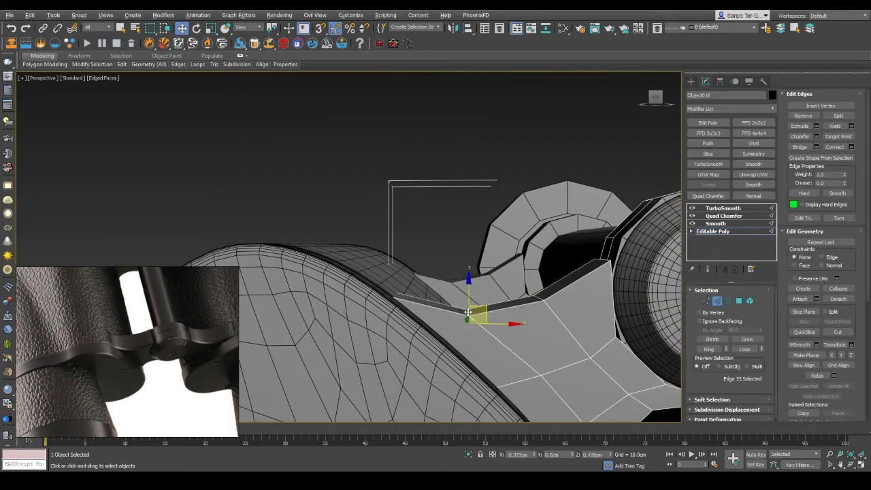
key(ctrl+e)
key(ctrl+e)
mouse_move(503, 286)
alt+middle_down()
mouse_move(558, 262)
mouse_move(551, 257)
alt+middle_up()
key(ctrl+e)
key(ctrl+e)
click(520, 315)
key(ctrl+e)
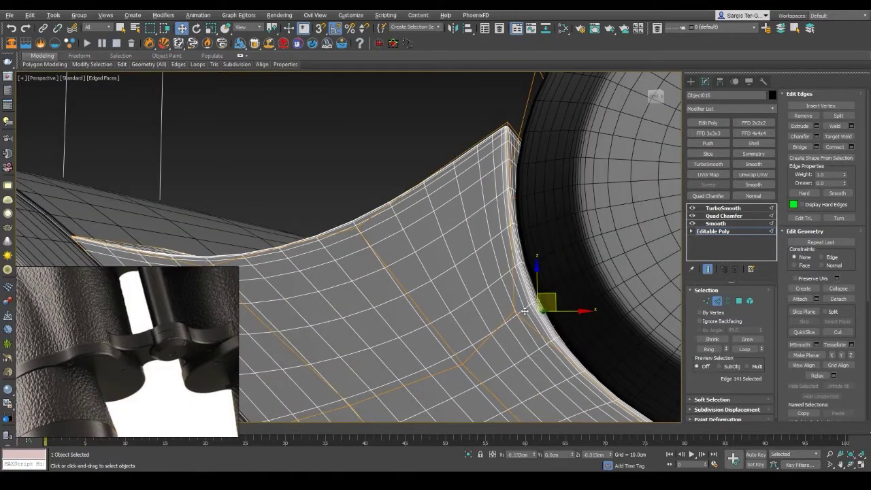
alt+middle_drag(524, 311, 525, 293)
key(F3)
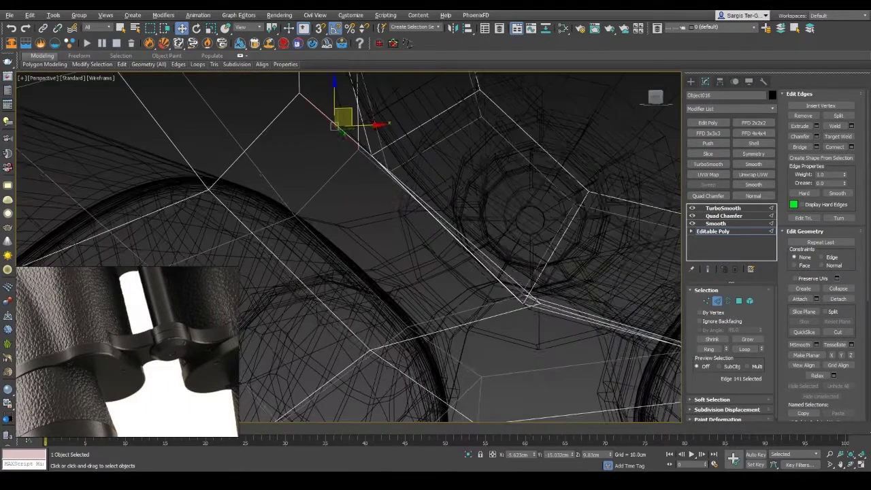
mouse_move(476, 327)
alt+middle_down()
mouse_move(440, 349)
mouse_move(305, 253)
alt+middle_up()
click(439, 348)
key(F3)
key(F3)
key(F3)
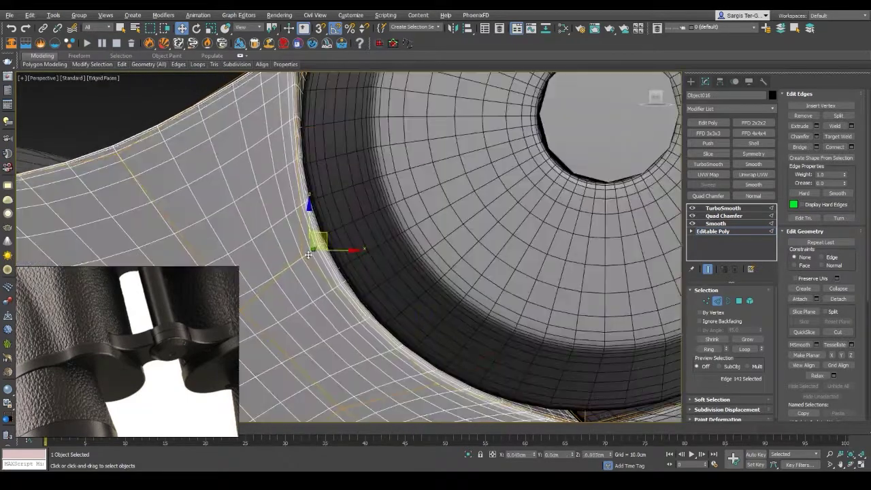
key(F4)
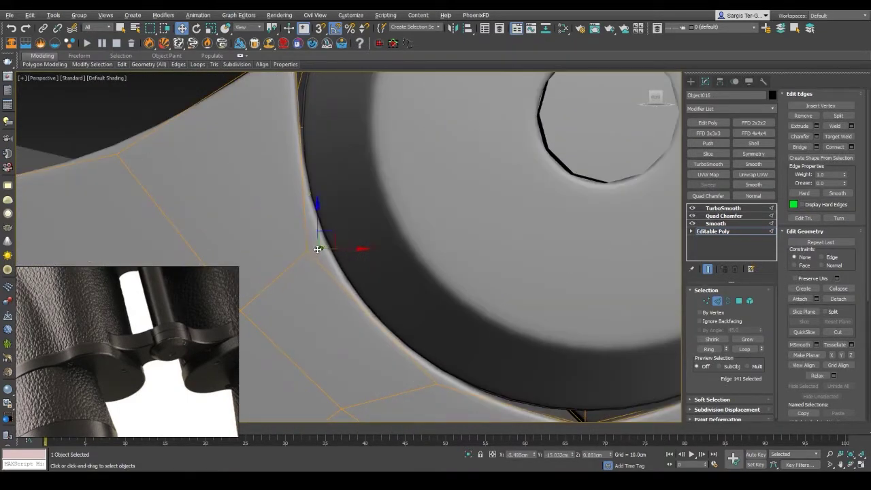
scroll(317, 249, down, 5)
mouse_move(317, 249)
alt+middle_down()
mouse_move(420, 349)
mouse_move(354, 291)
alt+middle_up()
click(420, 348)
Step: Reselect the bridge plate and move its selected edges up and left to sit around the hinge
scroll(354, 290, up, 5)
click(353, 289)
key(F4)
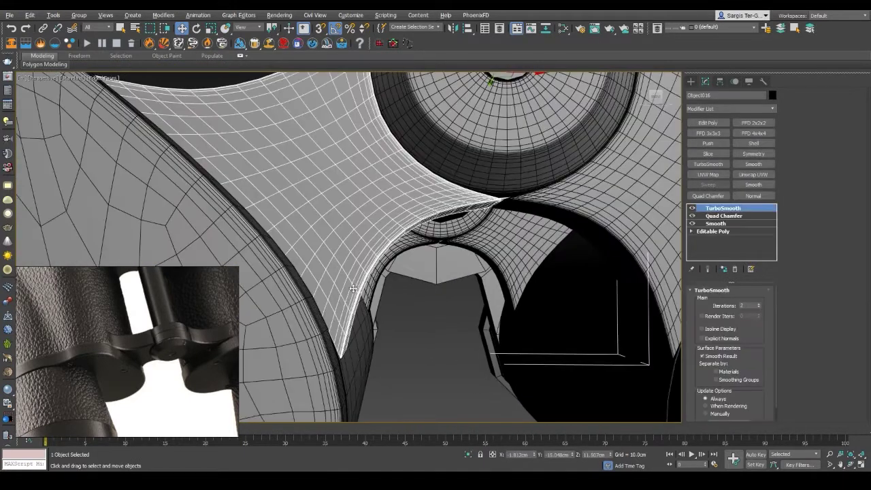
key(2)
mouse_move(391, 347)
alt+middle_down()
mouse_move(335, 354)
mouse_move(355, 269)
mouse_move(337, 266)
alt+middle_up()
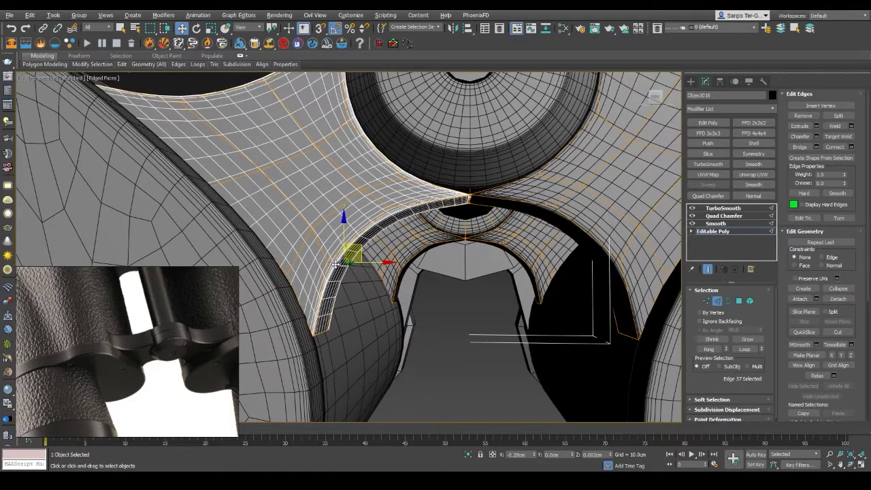
drag(336, 266, 314, 228)
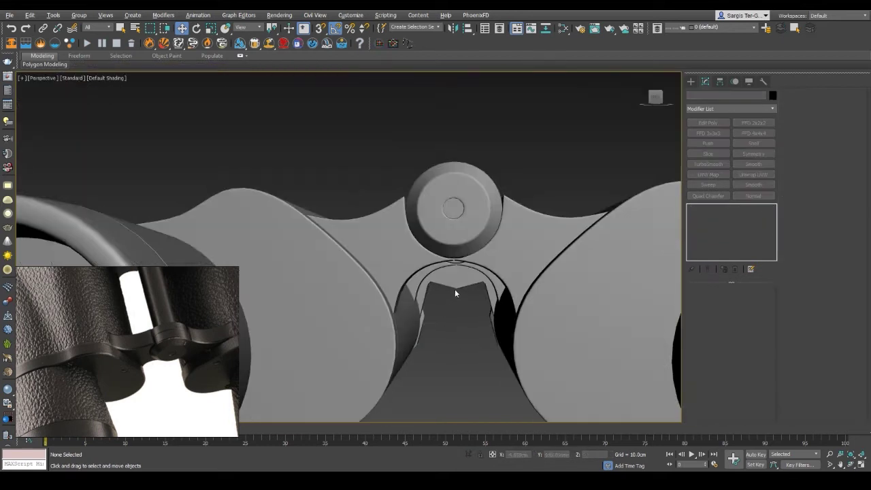
mouse_move(455, 292)
alt+middle_down()
mouse_move(466, 352)
mouse_move(491, 321)
mouse_move(333, 345)
mouse_move(517, 334)
alt+middle_up()
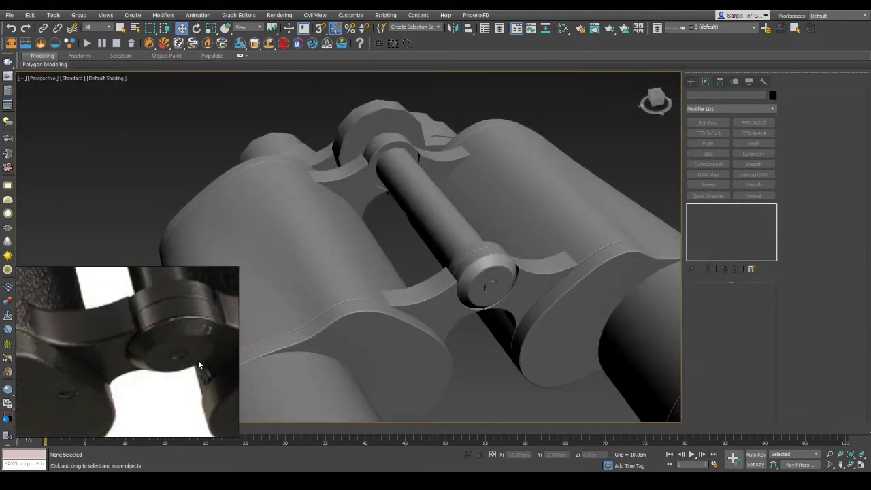
Step: Inspect the hinge cap's Edit Poly edges with edged faces, then deselect it
scroll(474, 305, up, 4)
key(F4)
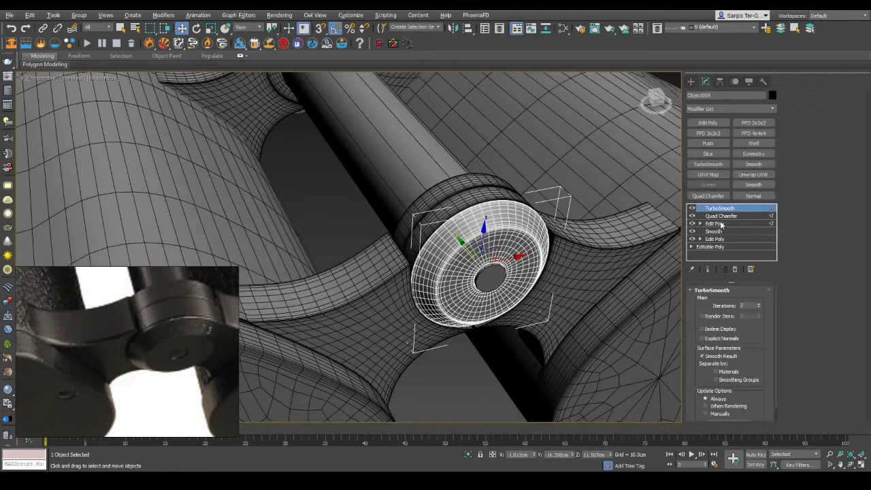
key(2)
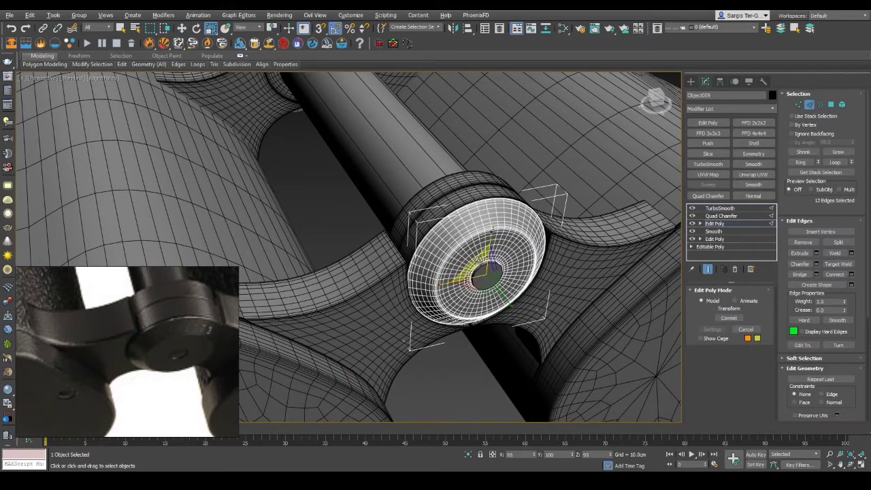
click(439, 402)
mouse_move(438, 403)
alt+middle_down()
mouse_move(423, 375)
mouse_move(464, 311)
mouse_move(402, 281)
mouse_move(470, 215)
mouse_move(352, 296)
mouse_move(408, 224)
mouse_move(476, 204)
alt+middle_up()
key(F4)
Step: Inspect the axle rod Cylinder002's Editable Poly base under TurboSmooth, then deselect it
key(F4)
click(470, 214)
key(F4)
key(F3)
click(443, 214)
click(709, 215)
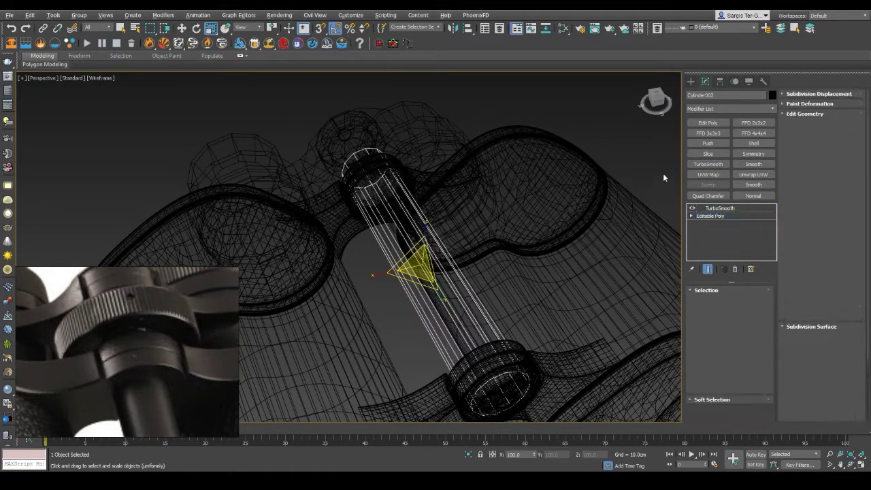
key(4)
alt+middle_drag(503, 288, 69, 345)
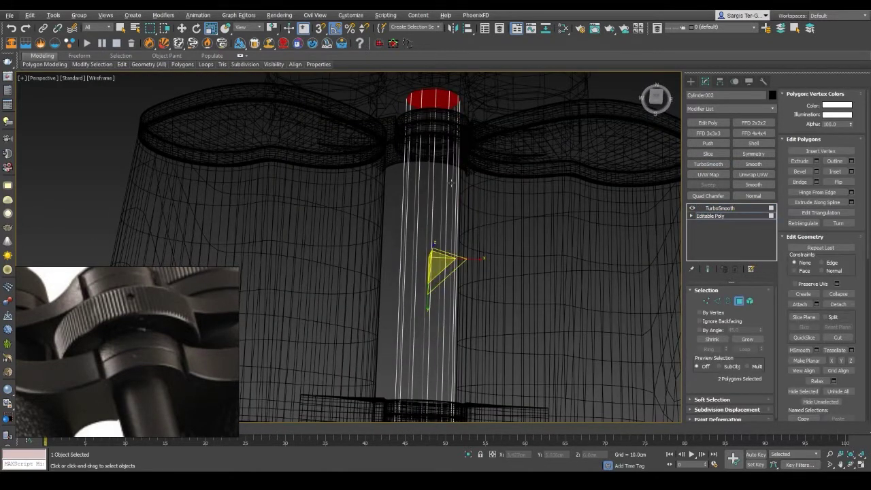
alt+middle_drag(451, 182, 517, 198)
click(680, 219)
click(716, 213)
key(F3)
scroll(635, 266, up, 5)
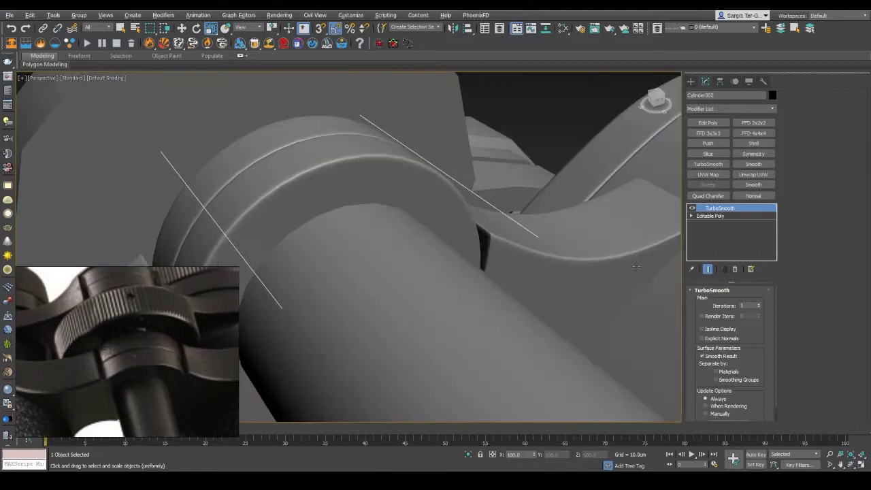
click(553, 157)
Step: Select the focus wheel ring Object018 with edged faces showing
scroll(553, 158, down, 5)
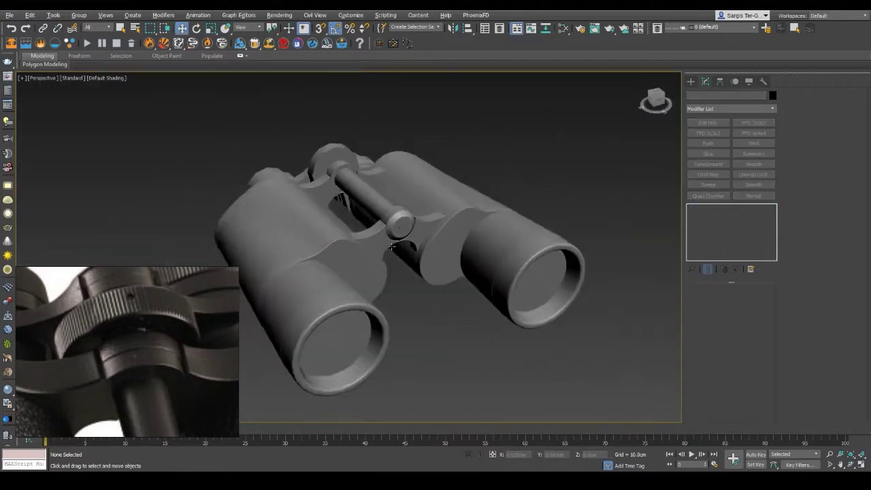
alt+middle_drag(408, 238, 327, 231)
scroll(327, 231, up, 5)
alt+middle_drag(372, 200, 422, 184)
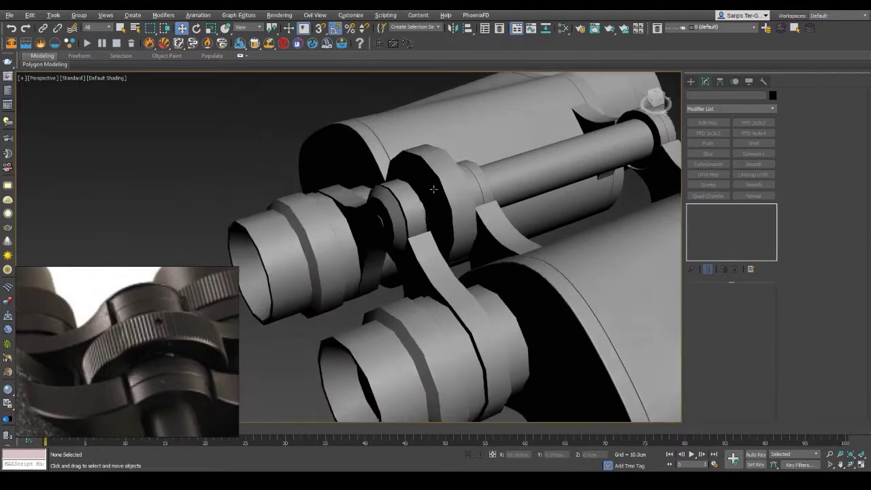
key(F4)
click(435, 174)
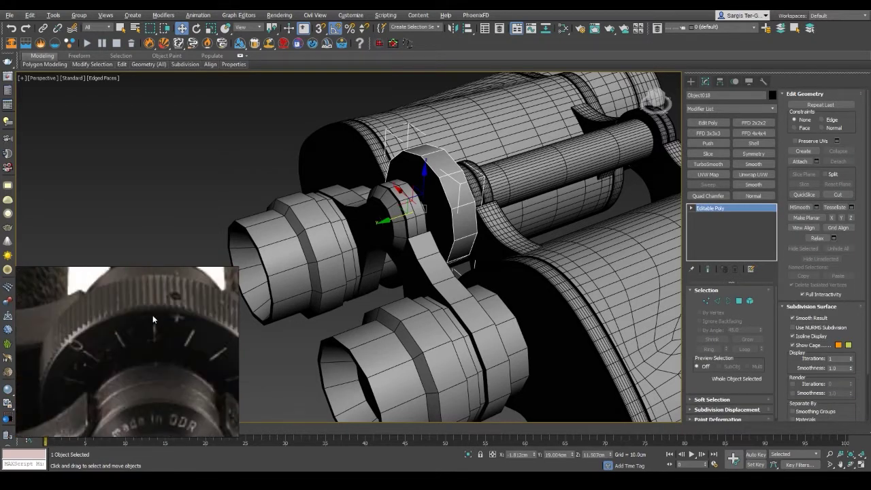
Step: Try TurboSmooth separated by smoothing groups on the focus wheel, then undo it
alt+middle_drag(175, 354, 411, 252)
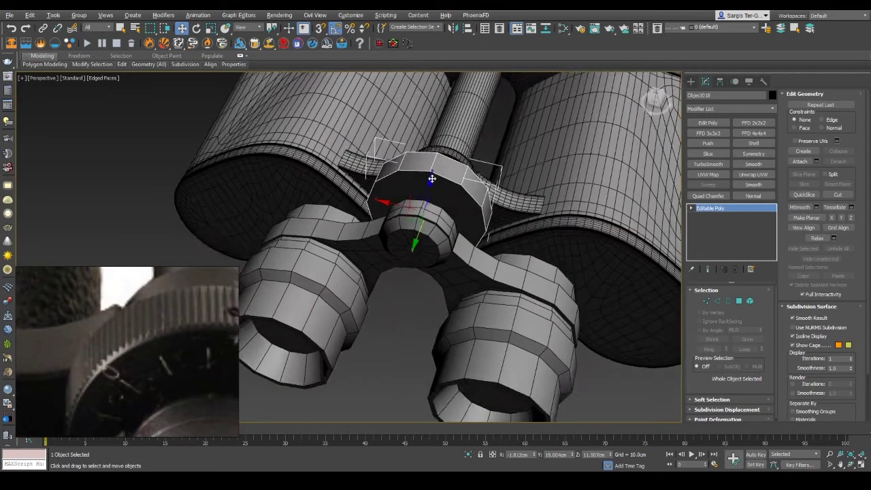
scroll(410, 252, up, 5)
key(F4)
key(F4)
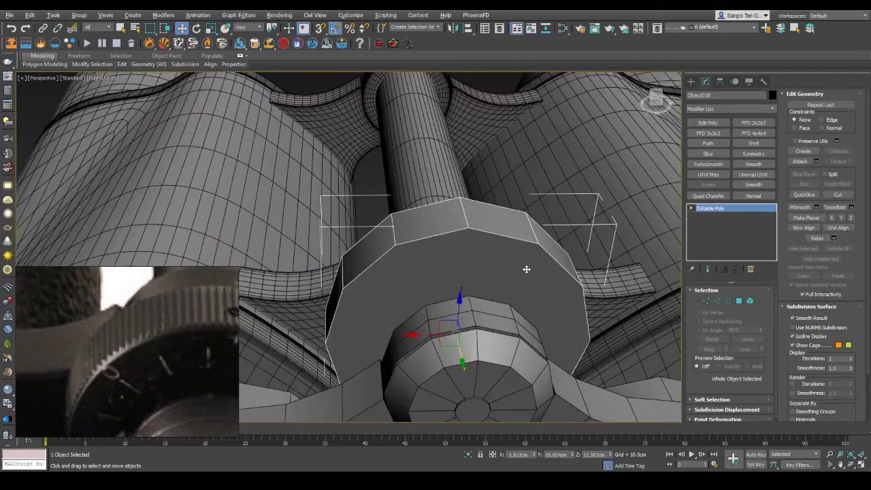
key(F4)
click(707, 164)
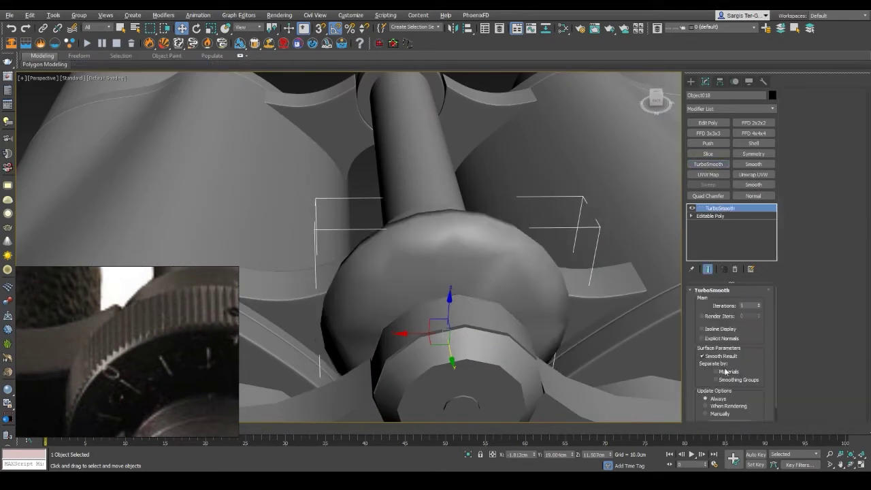
click(715, 379)
key(F4)
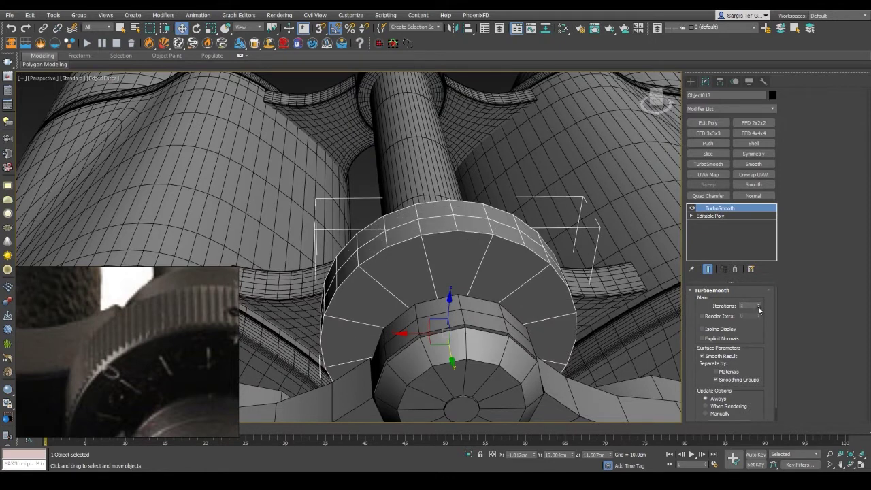
middle_drag(446, 331, 469, 297)
key(ctrl+z)
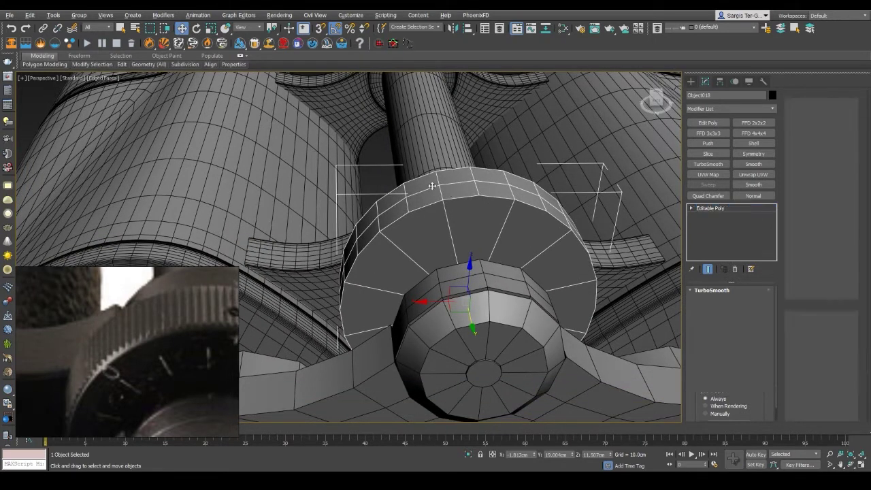
Step: Inspect the focus wheel's vertices, edges and polygons in wireframe and shaded views
key(1)
key(F3)
mouse_move(519, 279)
alt+middle_down()
mouse_move(608, 247)
mouse_move(557, 252)
mouse_move(468, 206)
alt+middle_up()
key(2)
key(F3)
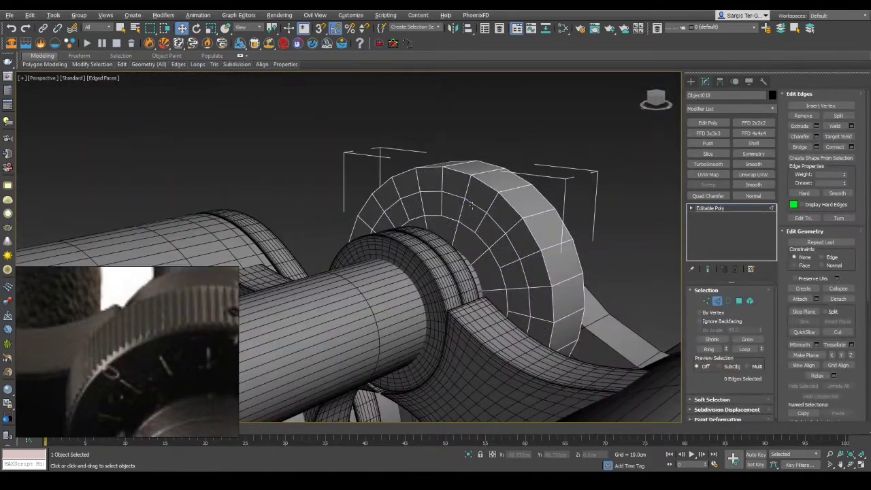
key(F3)
mouse_move(514, 259)
alt+middle_down()
mouse_move(509, 313)
mouse_move(490, 313)
alt+middle_up()
key(F3)
key(F3)
key(1)
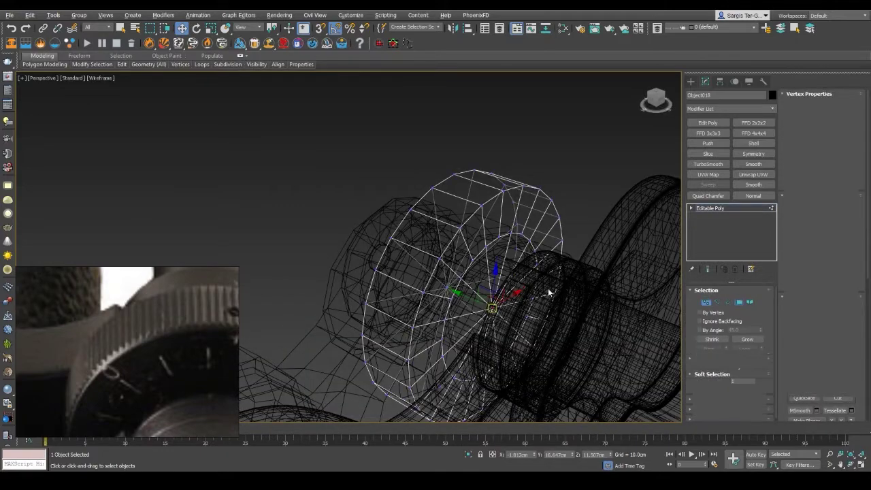
key(F3)
key(4)
right_click(496, 249)
mouse_move(496, 249)
alt+middle_down()
mouse_move(480, 291)
mouse_move(508, 291)
mouse_move(431, 330)
mouse_move(482, 252)
mouse_move(495, 276)
alt+middle_up()
key(F3)
key(1)
key(F3)
Step: Select the focus wheel cap's open border and scale it
key(ctrl+a)
alt+middle_drag(440, 297, 442, 300)
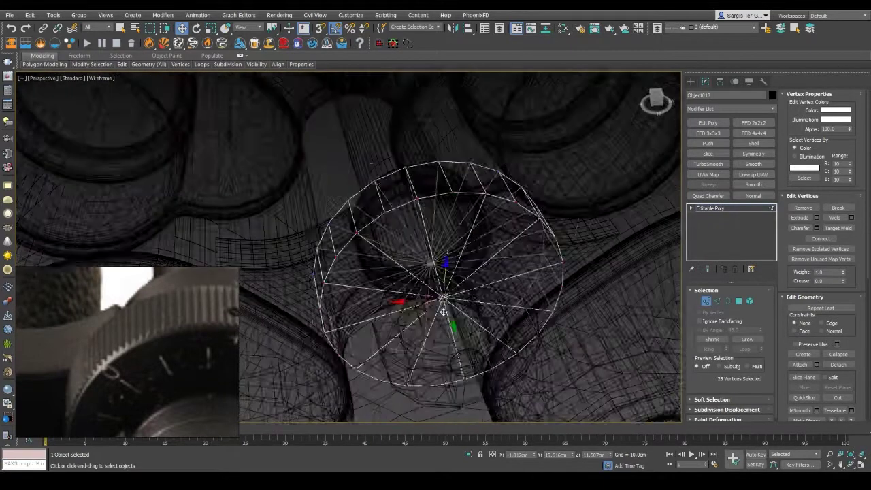
key(F3)
key(F3)
click(442, 299)
key(3)
click(426, 197)
key(r)
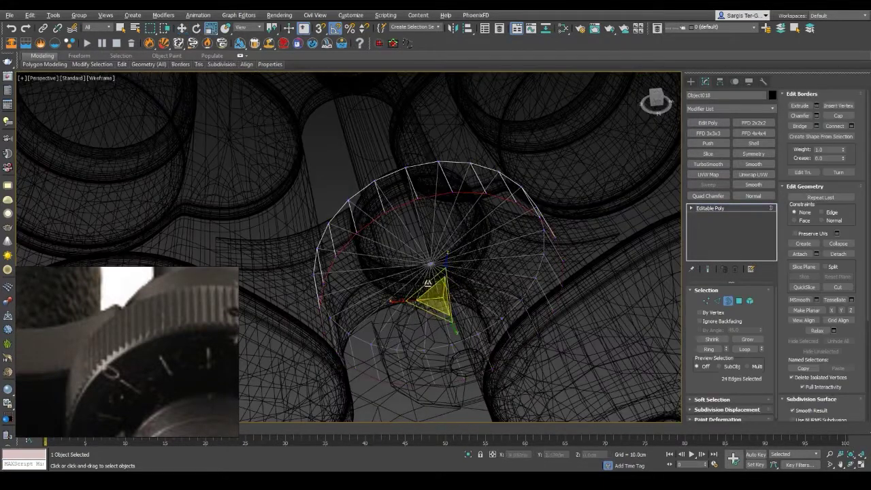
key(F3)
mouse_move(459, 249)
alt+middle_down()
mouse_move(432, 324)
mouse_move(507, 298)
alt+middle_up()
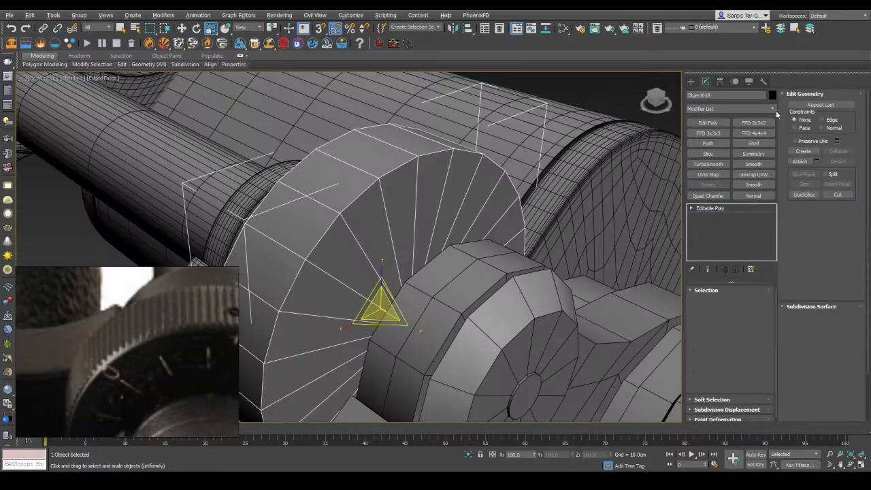
Step: Apply TurboSmooth with 2 iterations to the focus wheel and add an Edit Poly modifier above it
click(702, 166)
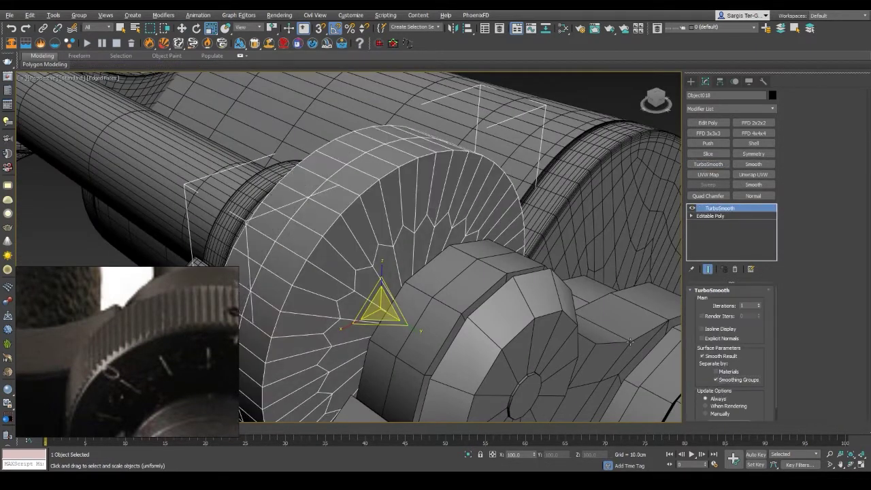
alt+middle_drag(670, 204, 678, 195)
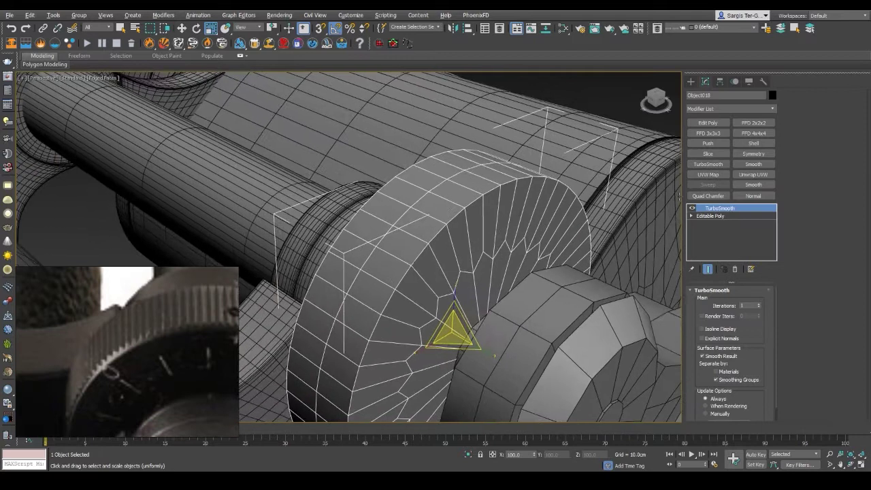
click(760, 305)
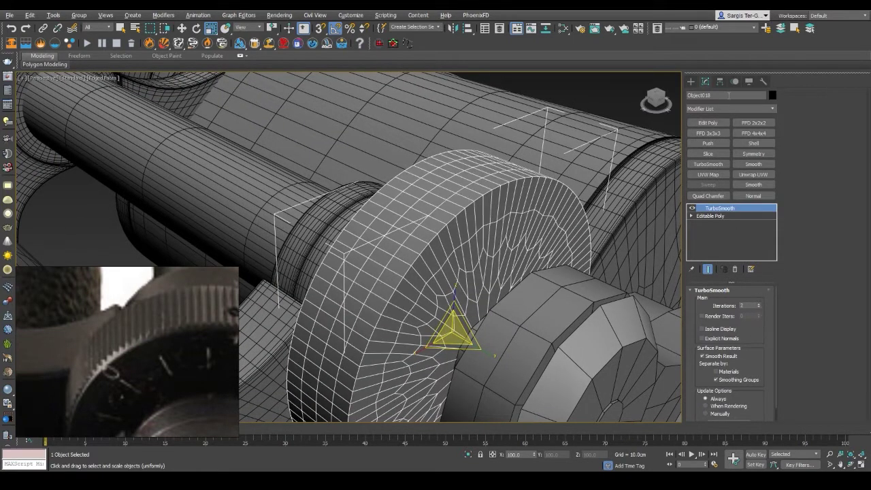
click(694, 123)
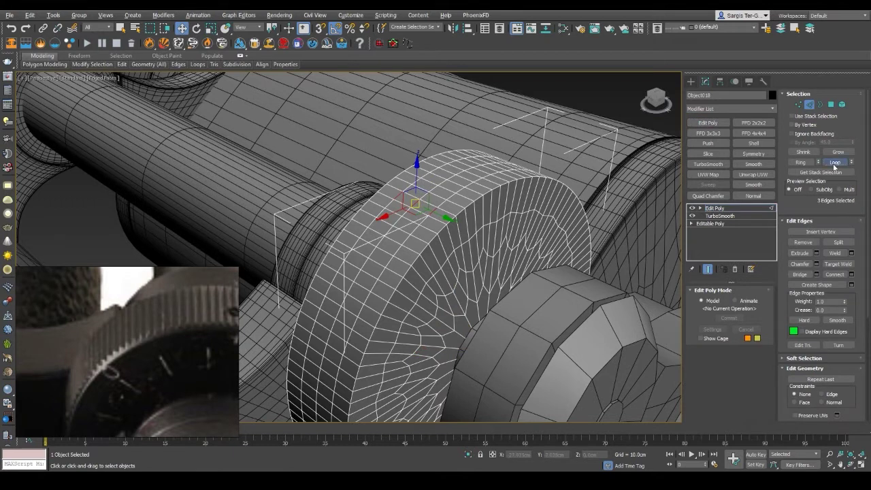
Step: Select a ring of rim edges on the wheel and Connect them to add an edge loop
click(400, 242)
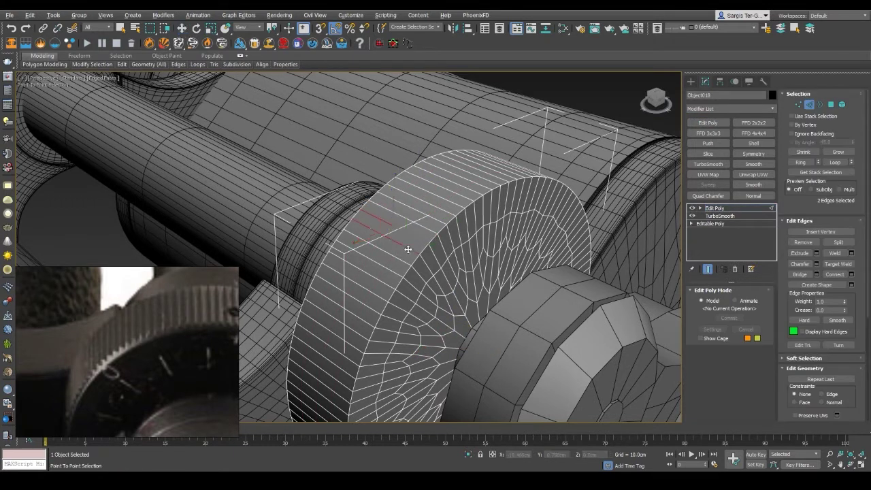
right_click(453, 182)
click(362, 213)
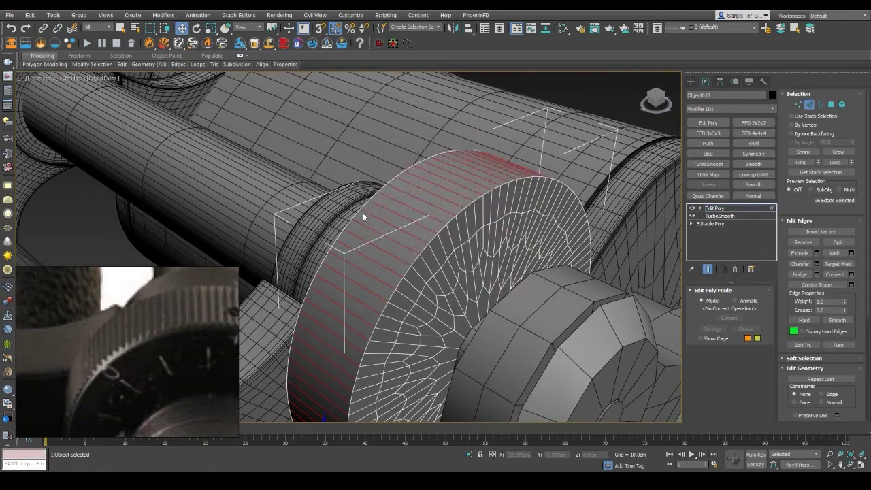
middle_drag(376, 247, 471, 206)
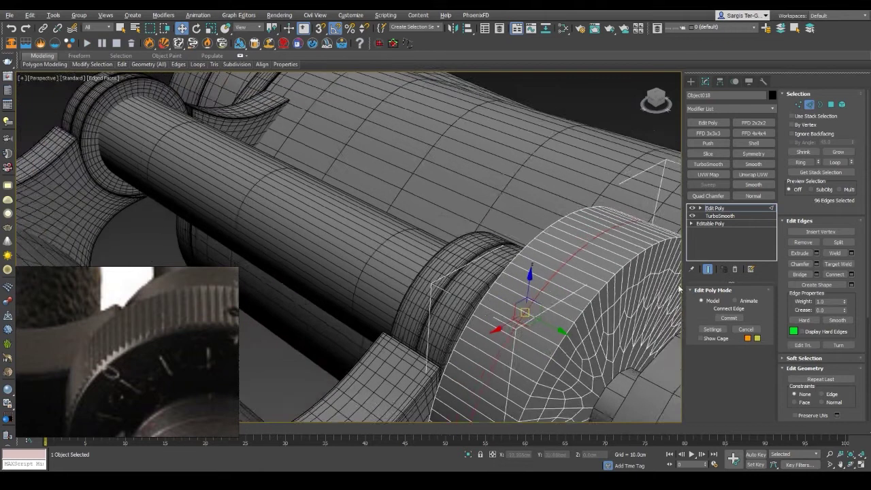
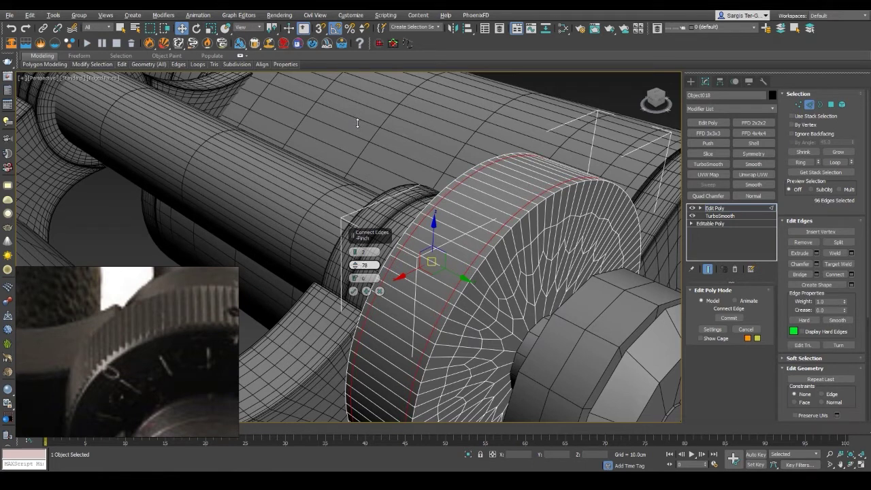
Step: Turn the wheel's edge ring into a polygon selection and extend it around the full rim loop
key(4)
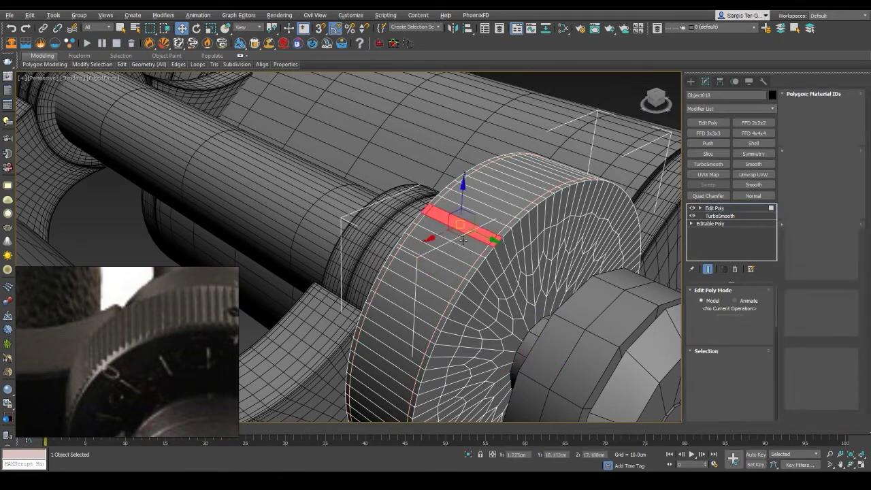
alt+middle_drag(353, 291, 505, 333)
drag(505, 332, 507, 331)
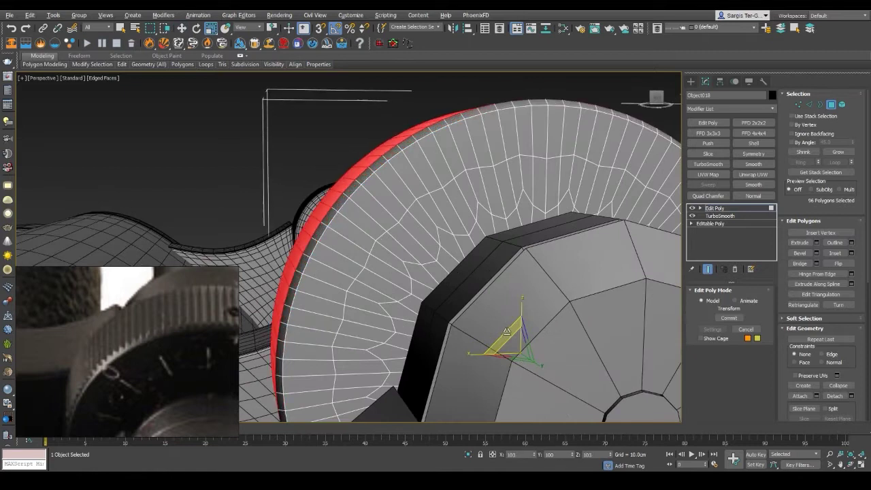
key(F4)
scroll(450, 198, down, 5)
alt+middle_drag(450, 198, 570, 186)
scroll(570, 185, up, 5)
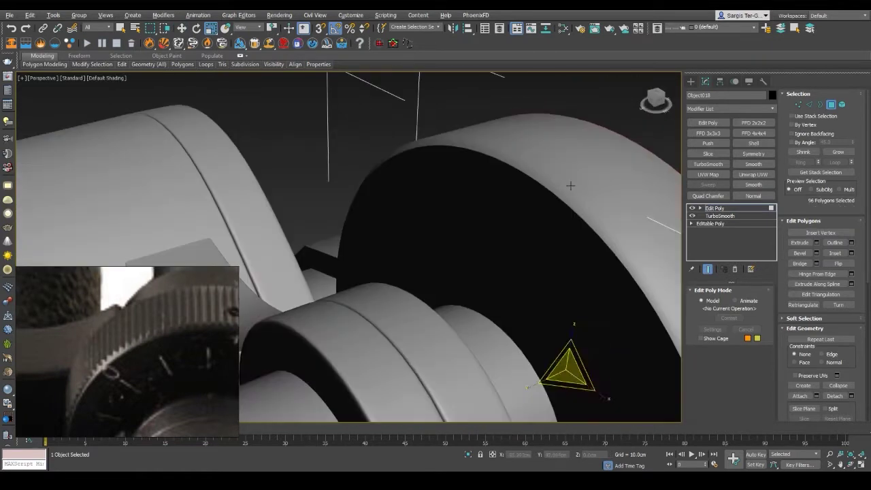
shift+click(539, 159)
scroll(848, 371, down, 2)
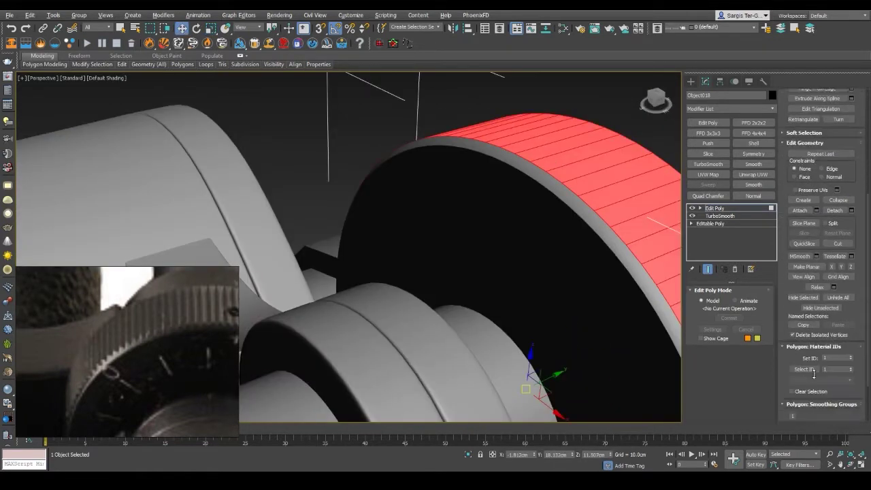
mouse_move(442, 245)
alt+middle_down()
mouse_move(394, 257)
mouse_move(535, 214)
mouse_move(354, 228)
mouse_move(390, 238)
mouse_move(441, 270)
mouse_move(416, 215)
alt+middle_up()
key(ctrl+d)
key(F4)
Step: Select the focus wheel's outer band of polygons
click(441, 270)
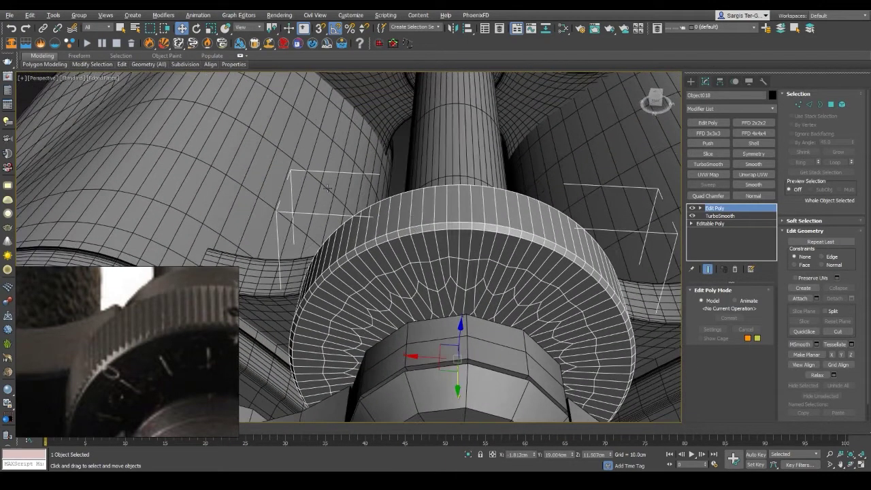
key(4)
click(428, 210)
shift+click(441, 214)
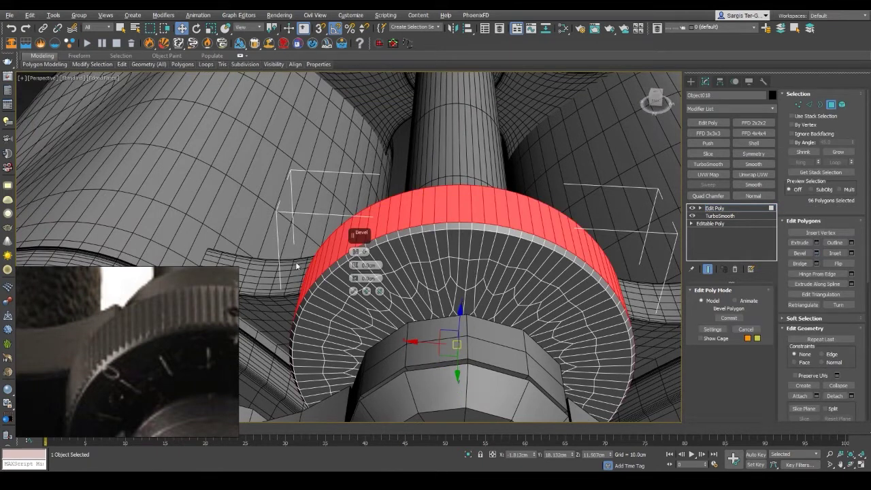
Step: Bevel the 96 band polygons into separate strips, Outline about -0.13 cm, Height about 0.11 cm
drag(353, 278, 354, 265)
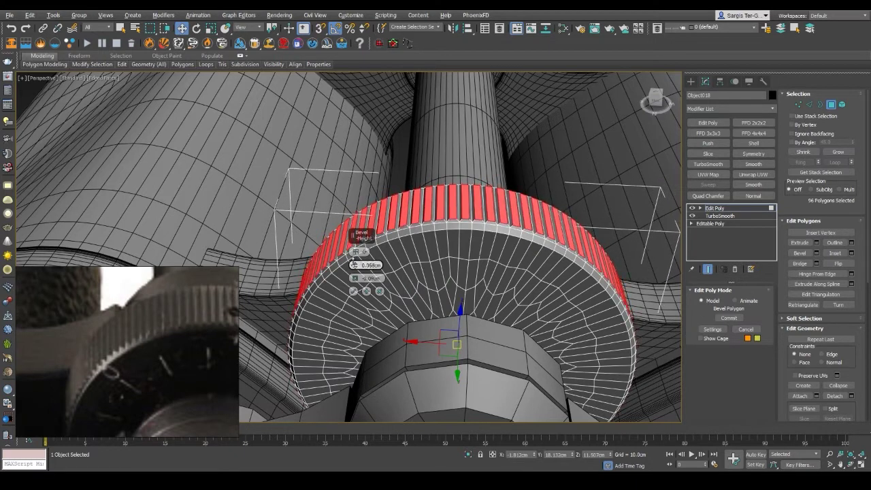
mouse_move(355, 265)
alt+middle_down()
mouse_move(431, 225)
mouse_move(475, 238)
alt+middle_up()
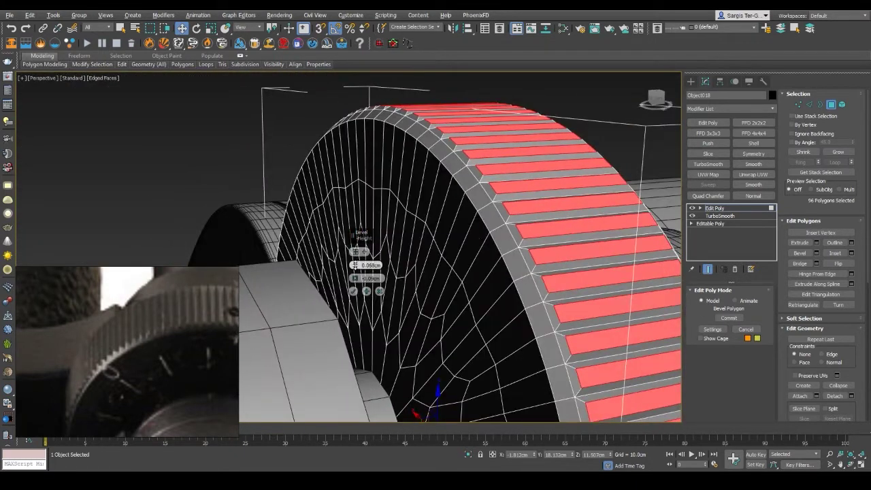
drag(355, 265, 354, 279)
alt+middle_drag(354, 280, 433, 185)
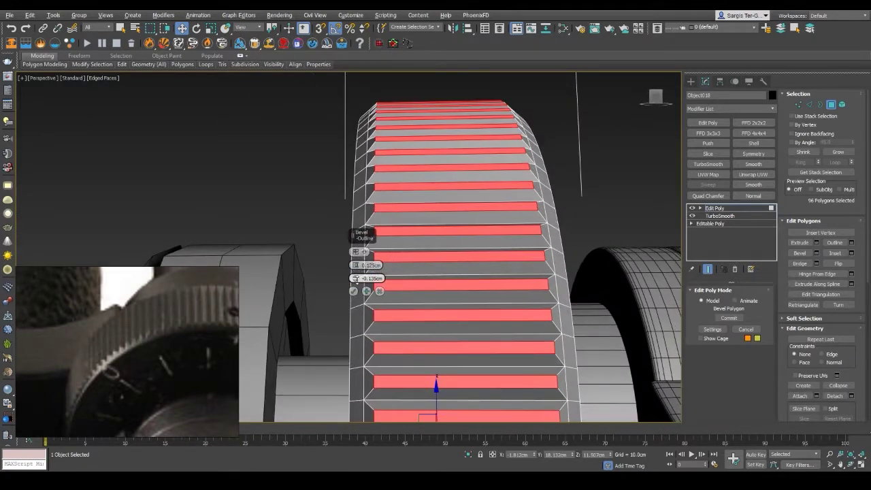
drag(355, 264, 355, 268)
key(F4)
mouse_move(354, 268)
alt+middle_down()
mouse_move(545, 267)
mouse_move(359, 290)
alt+middle_up()
scroll(353, 291, down, 5)
click(418, 213)
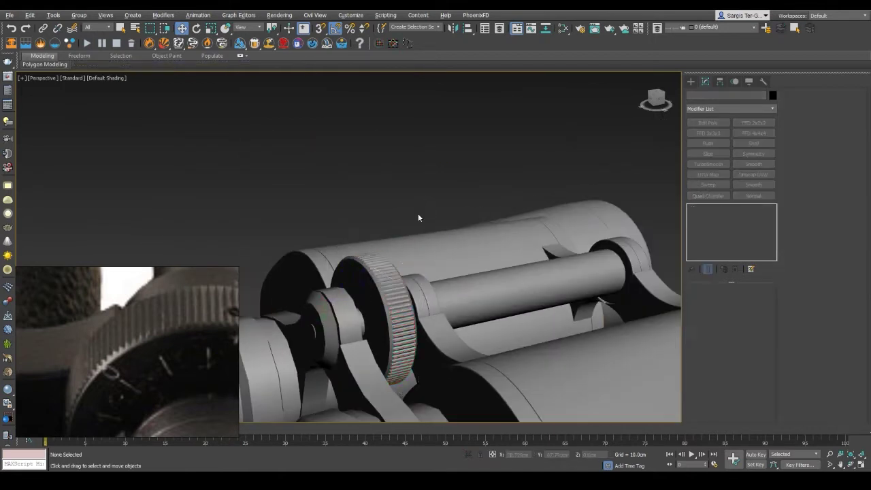
mouse_move(418, 213)
alt+middle_down()
mouse_move(382, 207)
mouse_move(368, 259)
mouse_move(406, 238)
mouse_move(374, 262)
alt+middle_up()
scroll(373, 263, down, 5)
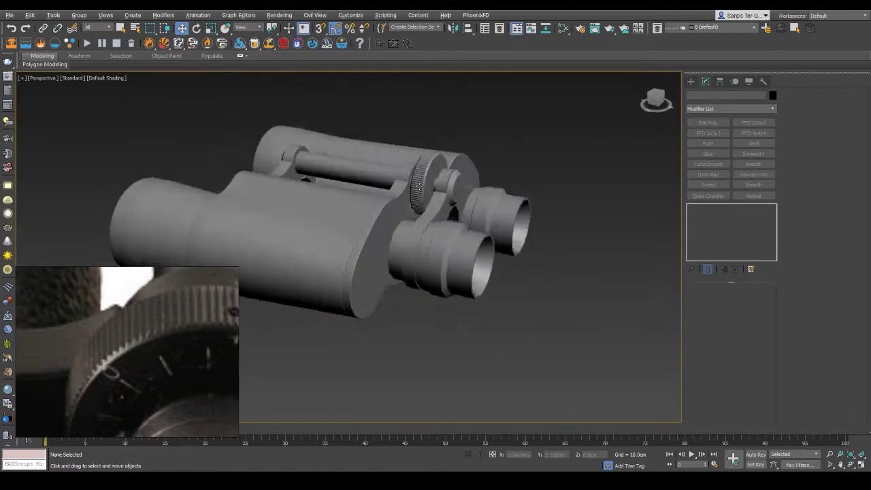
scroll(408, 231, up, 8)
mouse_move(408, 231)
alt+middle_down()
mouse_move(449, 206)
mouse_move(450, 176)
alt+middle_up()
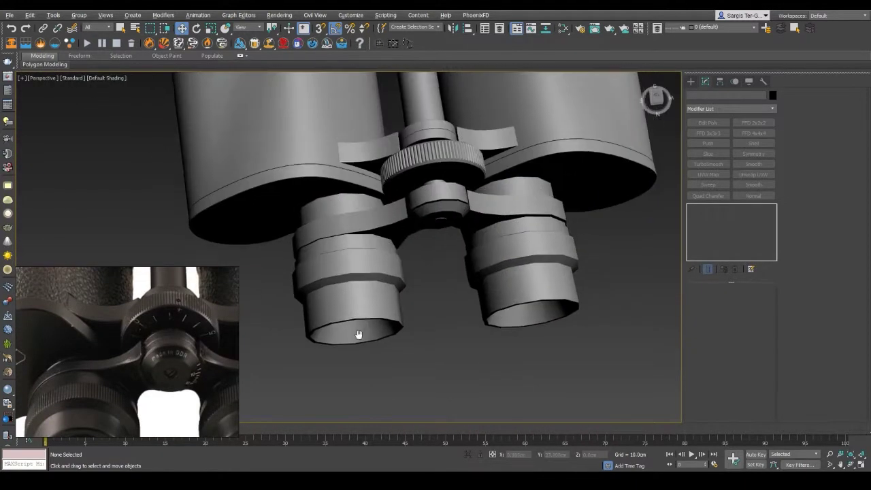
scroll(359, 334, up, 5)
scroll(385, 233, up, 3)
scroll(373, 229, up, 3)
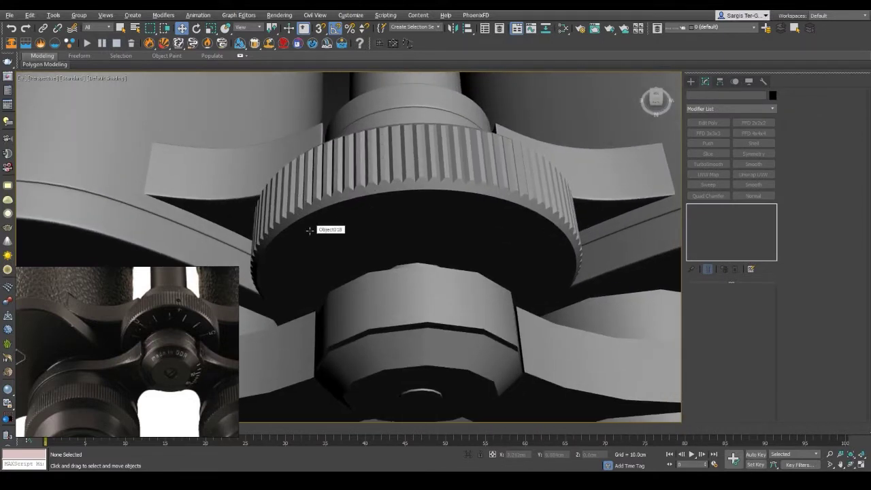
mouse_move(310, 230)
alt+middle_down()
mouse_move(385, 276)
mouse_move(372, 391)
alt+middle_up()
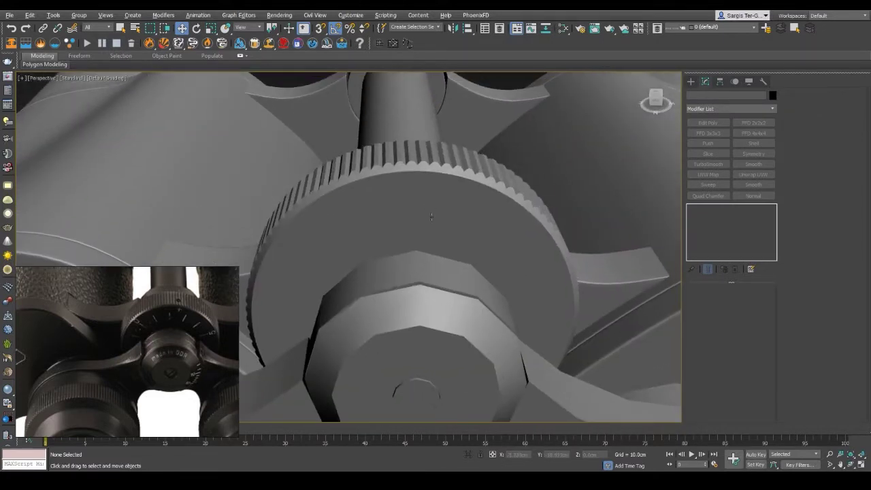
alt+middle_drag(431, 216, 404, 257)
Step: Delete the wheel's first knurling Edit Poly, raise TurboSmooth iterations, and add a new Edit Poly
click(404, 258)
key(F4)
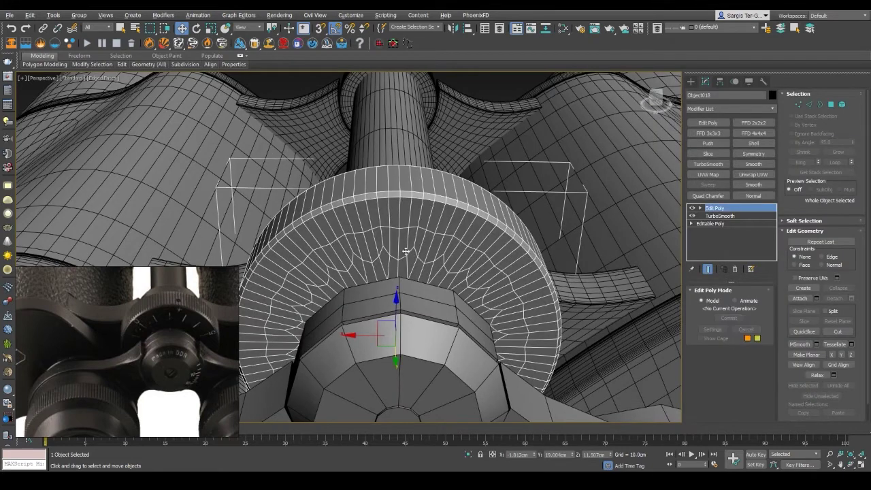
click(735, 270)
click(759, 306)
scroll(417, 213, up, 4)
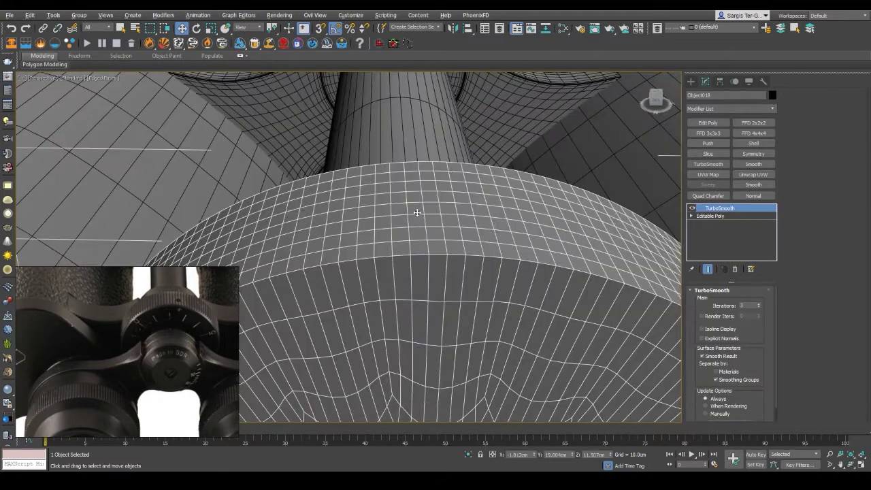
click(701, 125)
Step: Remove the band's edge loops, then connect its edge ring with new, denser edge loops
key(2)
click(450, 228)
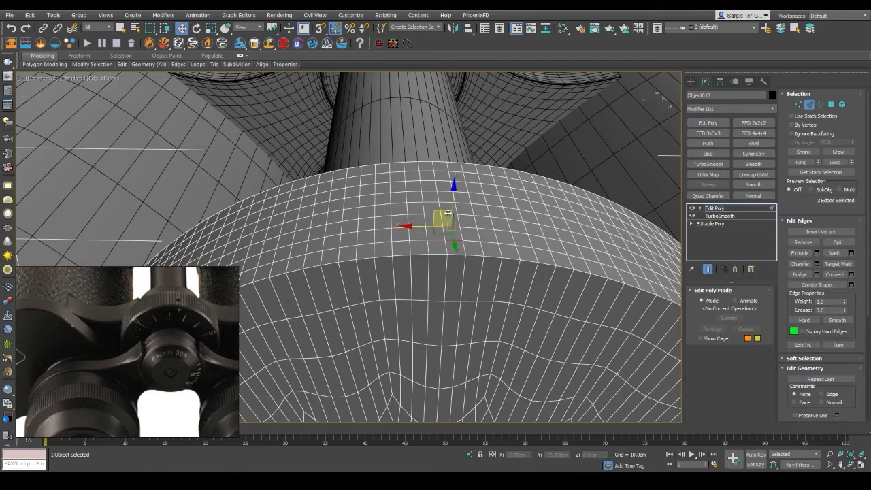
click(835, 162)
key(ctrl+BackSpace)
alt+middle_drag(488, 249, 479, 289)
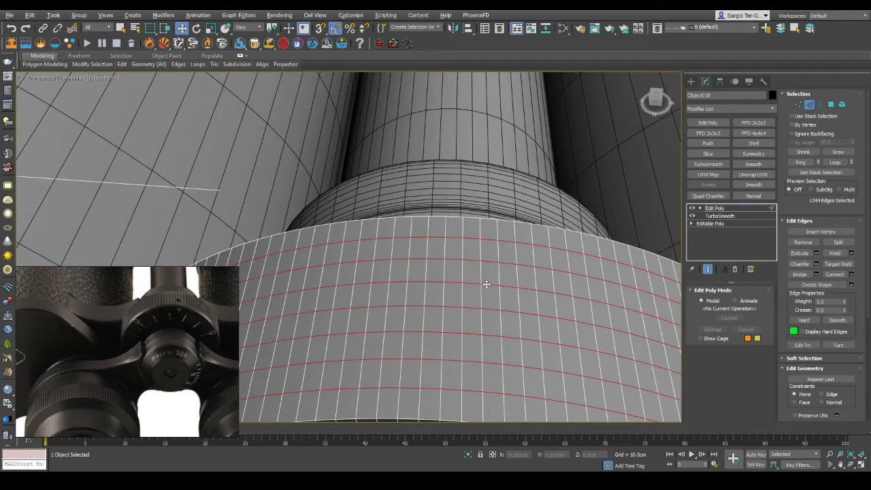
key(ctrl+BackSpace)
key(alt+r)
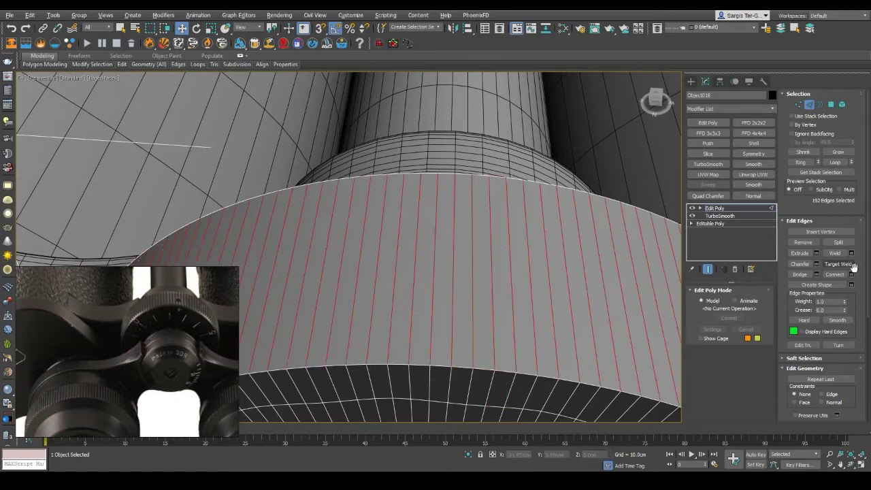
click(850, 274)
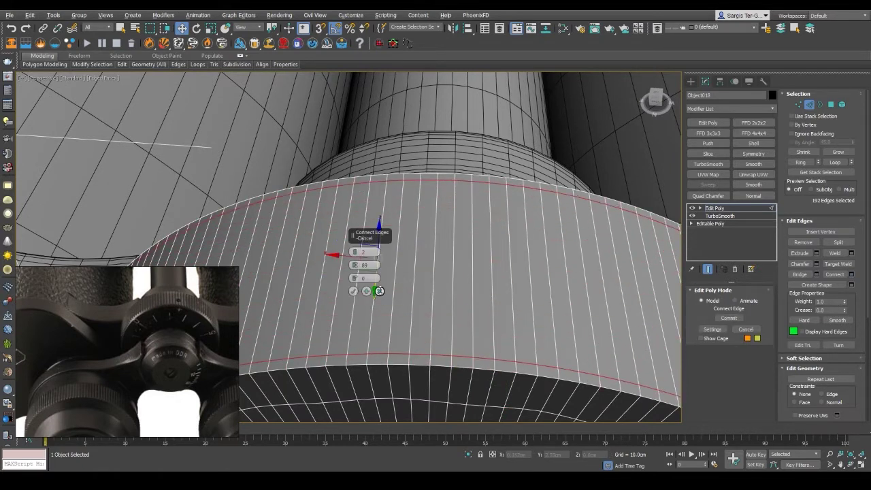
click(379, 290)
Step: Select the whole wheel band of polygons and bevel it outward with a deeper inset
key(4)
double_click(371, 272)
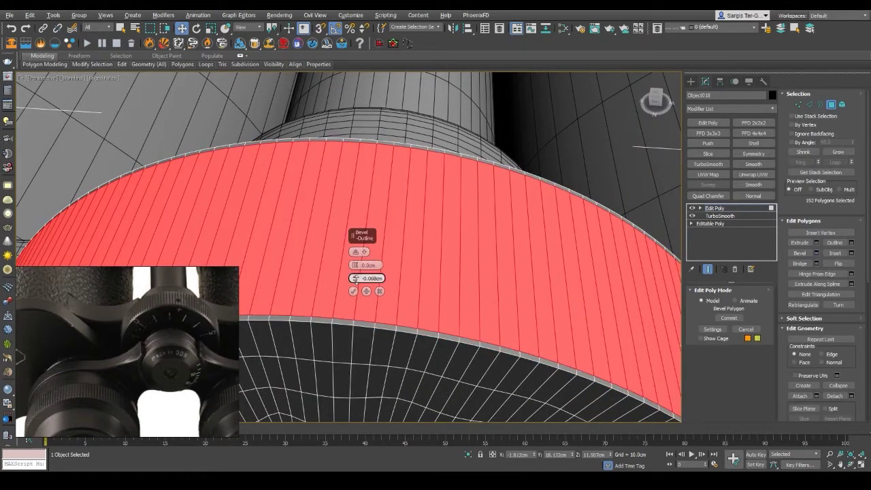
mouse_move(354, 277)
alt+middle_down()
mouse_move(414, 334)
mouse_move(476, 354)
alt+middle_up()
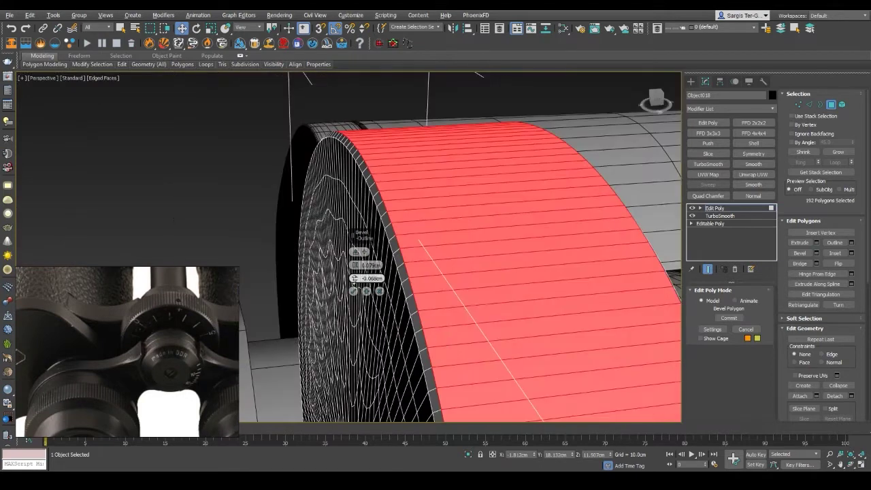
drag(355, 278, 354, 262)
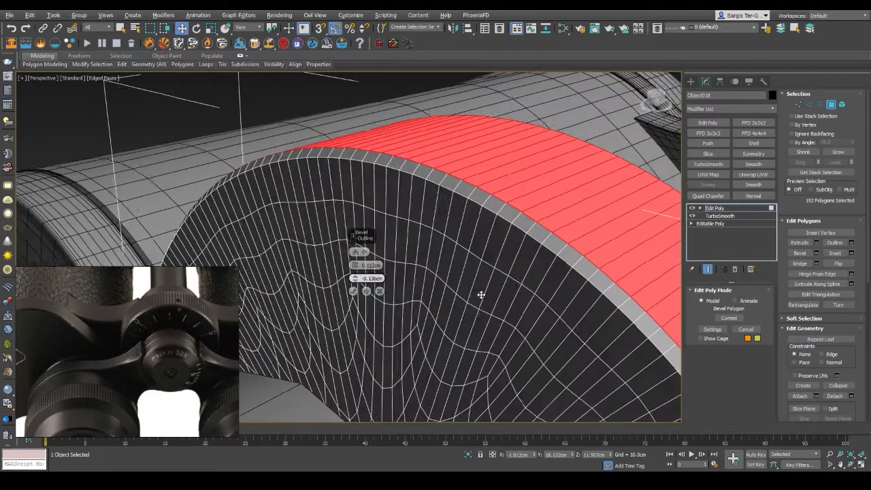
alt+middle_drag(355, 261, 481, 327)
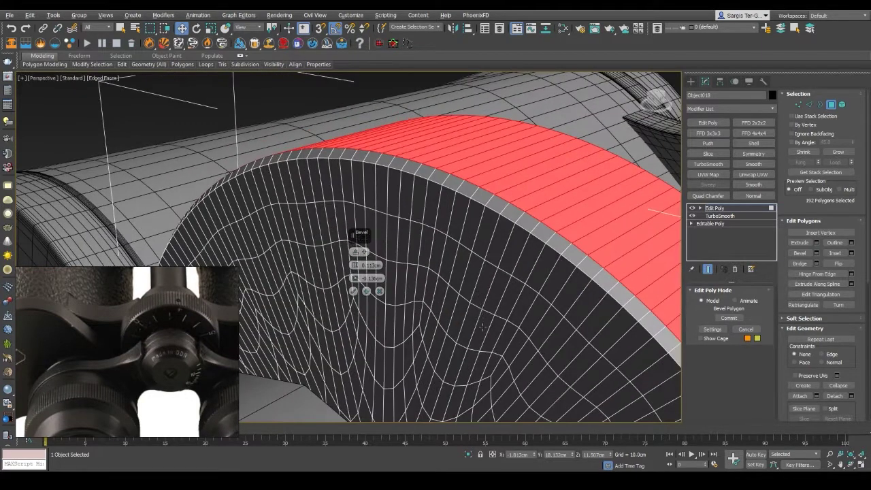
mouse_move(430, 373)
alt+middle_down()
mouse_move(423, 404)
mouse_move(510, 266)
alt+middle_up()
key(F4)
key(F4)
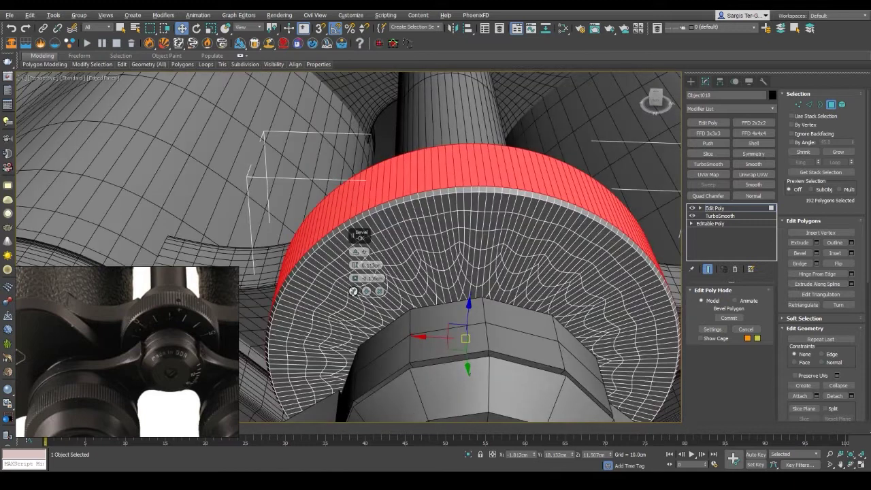
scroll(361, 259, up, 3)
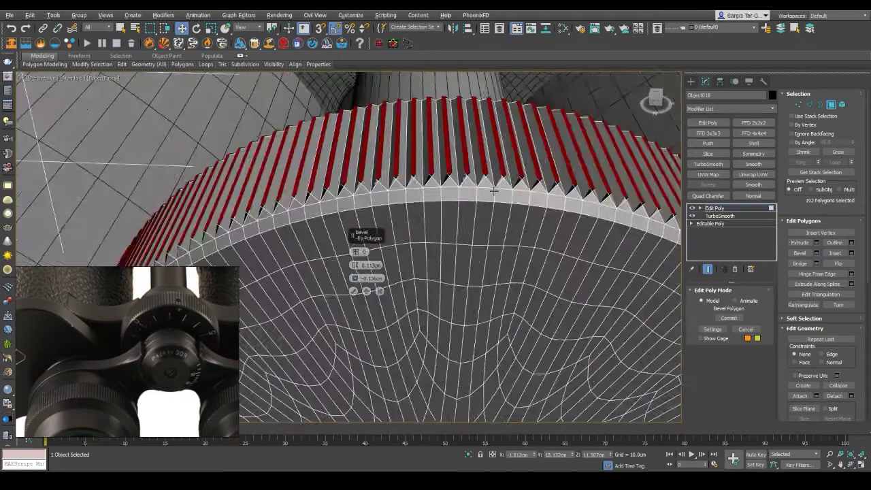
scroll(366, 292, up, 2)
Step: Refine the 192 tooth bevels to a 0.068 cm height with a smaller inset, and commit
drag(355, 280, 354, 275)
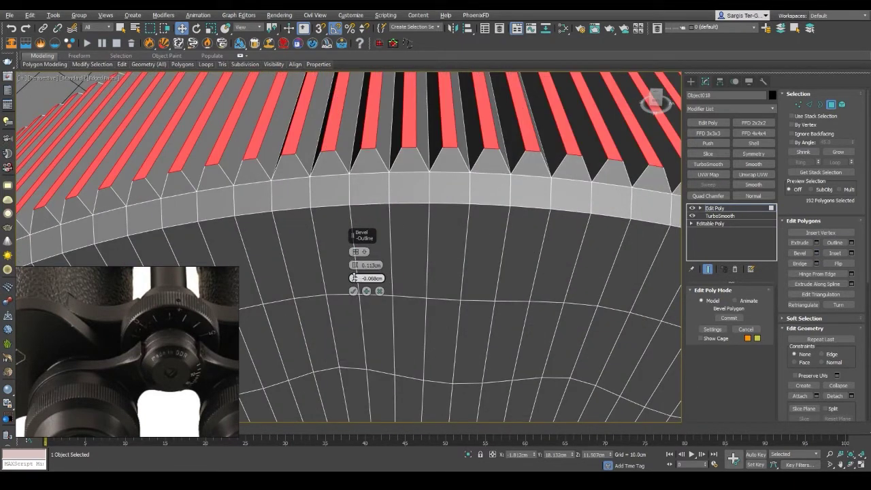
key(F4)
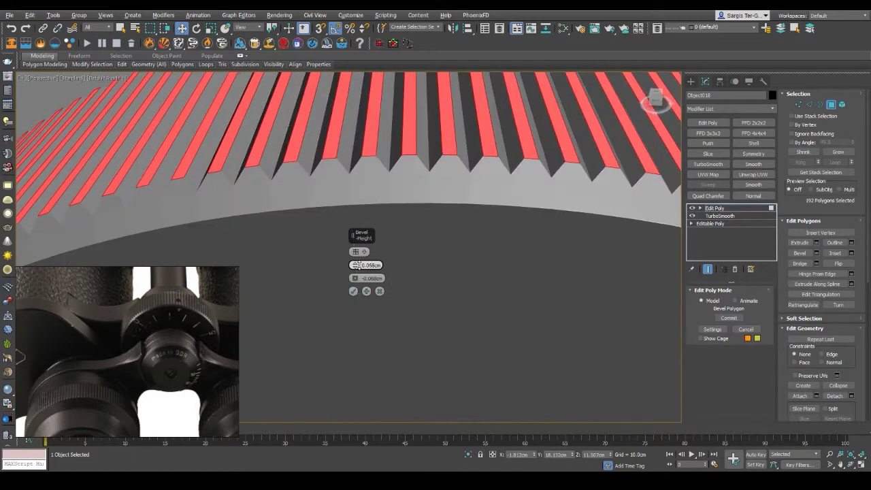
alt+middle_drag(354, 275, 453, 220)
drag(357, 265, 354, 265)
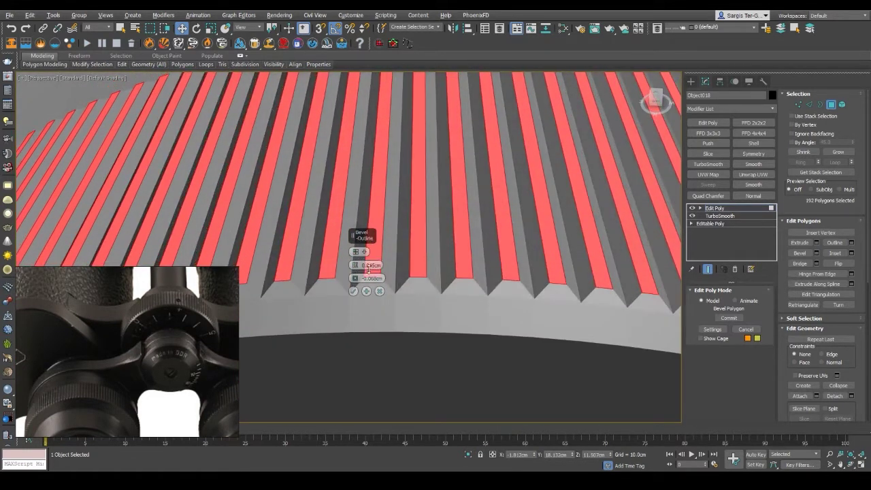
click(353, 291)
scroll(353, 291, down, 5)
alt+middle_drag(408, 272, 463, 279)
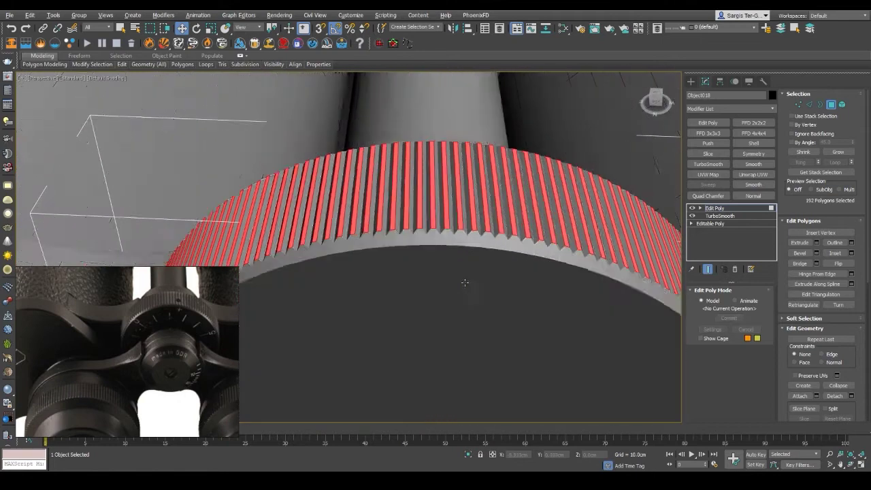
scroll(463, 279, up, 4)
key(4)
mouse_move(501, 235)
alt+middle_down()
mouse_move(408, 194)
mouse_move(316, 128)
alt+middle_up()
scroll(316, 128, up, 2)
scroll(316, 128, up, 4)
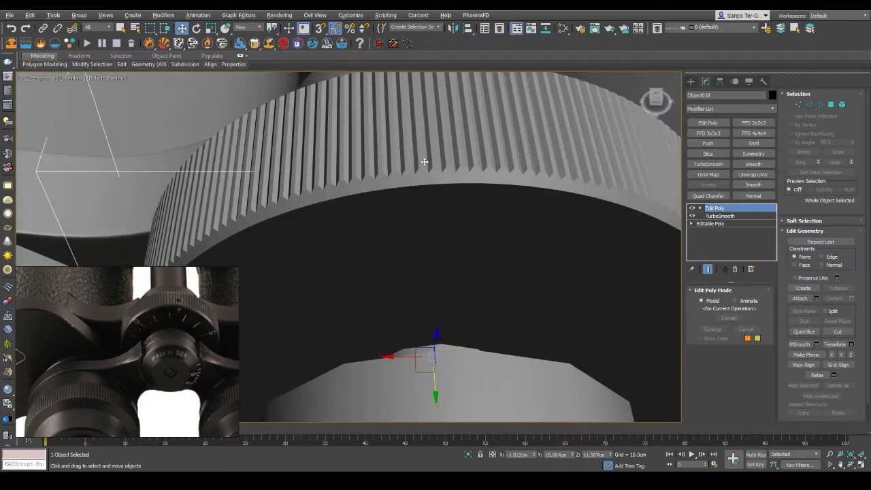
scroll(316, 128, up, 3)
key(F4)
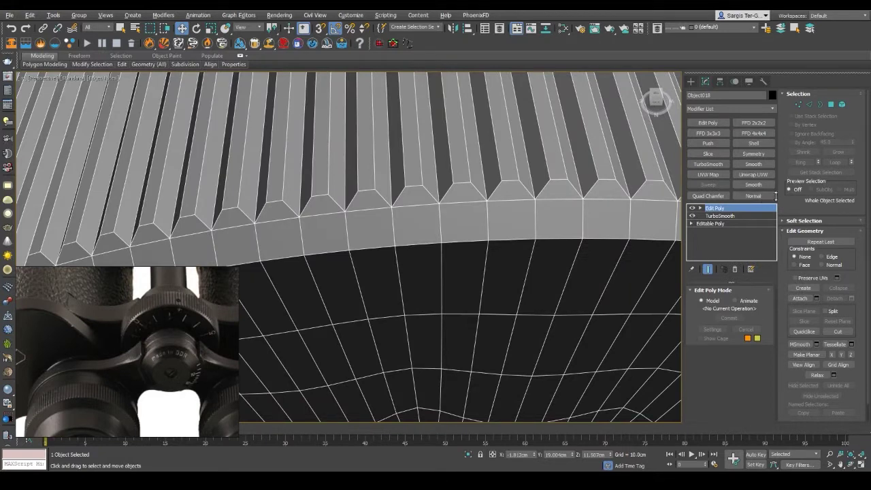
Step: Add a Smooth modifier to the knurled focus wheel
click(757, 187)
key(F4)
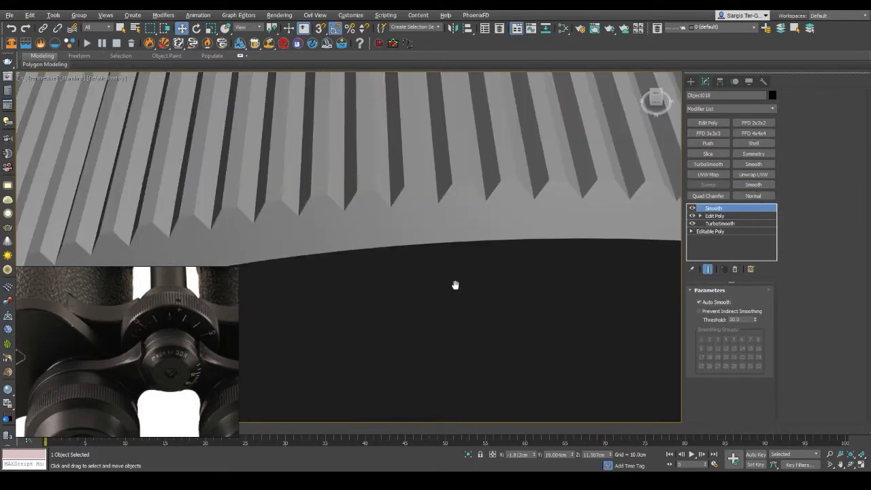
scroll(463, 233, down, 3)
scroll(462, 234, down, 5)
click(548, 120)
mouse_move(547, 121)
alt+middle_down()
mouse_move(340, 204)
mouse_move(509, 171)
mouse_move(360, 268)
mouse_move(445, 333)
alt+middle_up()
scroll(340, 204, up, 3)
key(F4)
Step: Split the left eyepiece ring element off the eyepiece rings object
click(360, 268)
key(5)
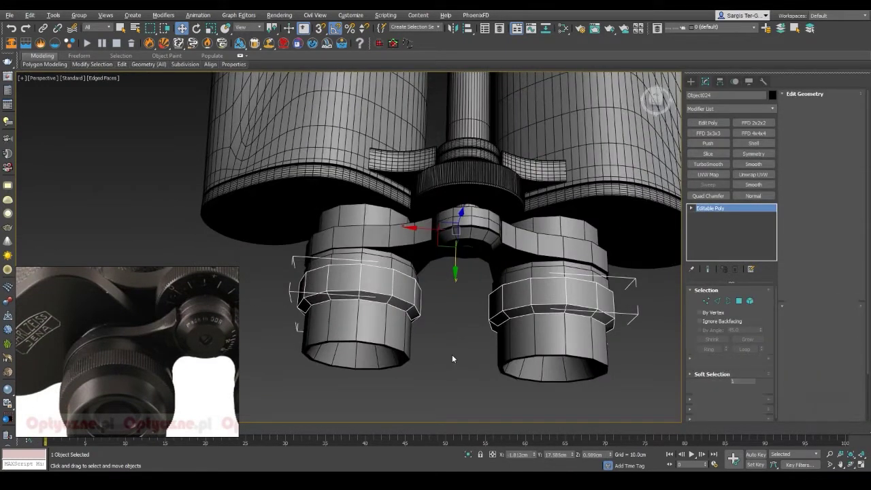
click(360, 289)
key(Delete)
middle_drag(230, 198, 171, 171)
key(5)
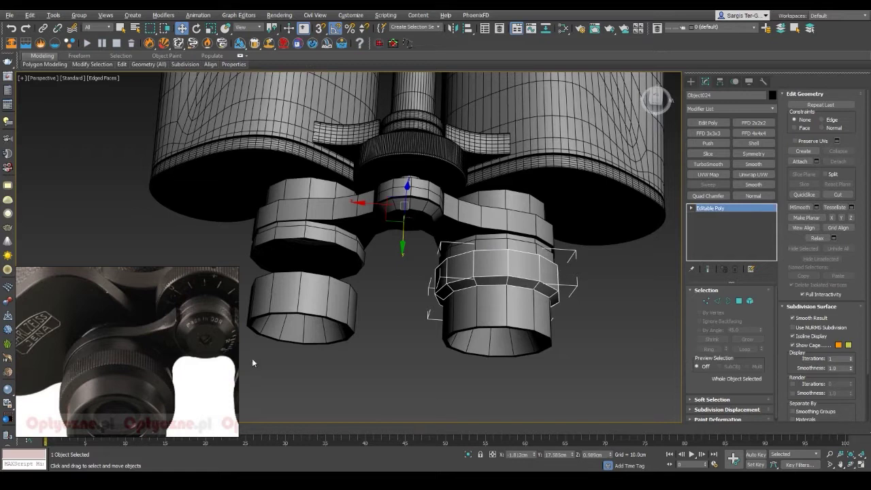
scroll(470, 286, up, 5)
Step: Give the right eyepiece ring TurboSmooth with Separate by Smoothing Groups and 3 iterations
click(708, 164)
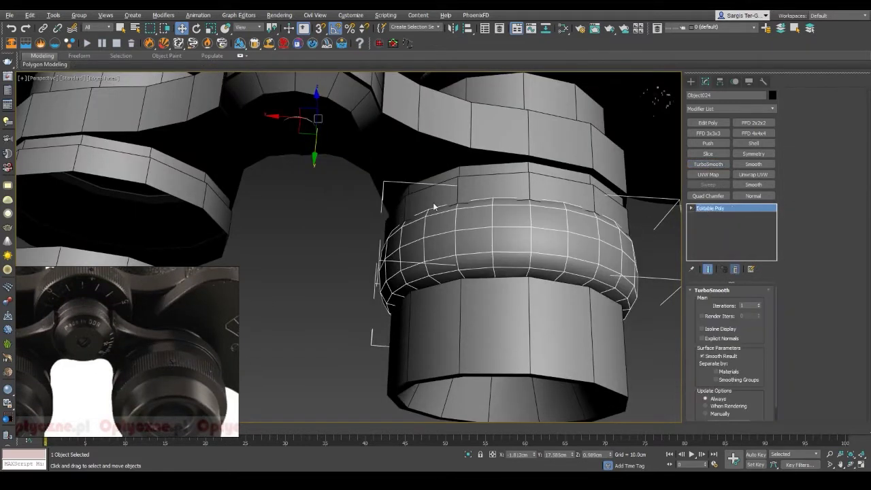
scroll(433, 206, down, 3)
click(286, 218)
click(753, 185)
key(Return)
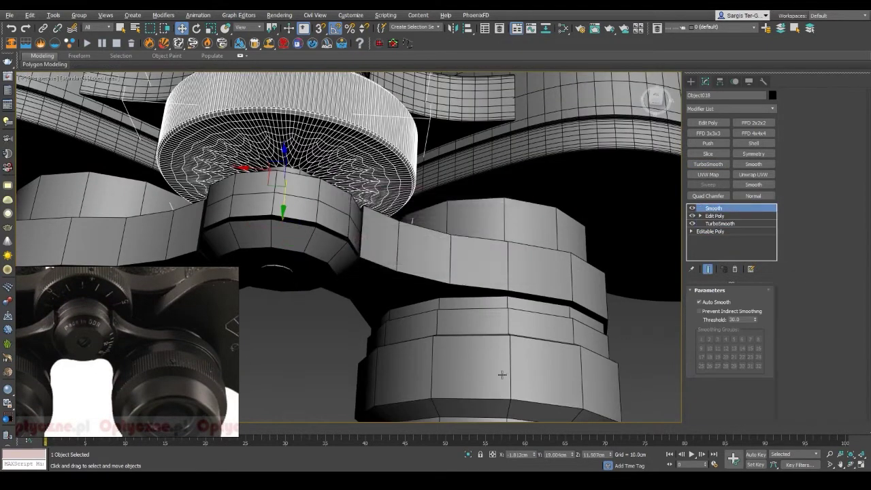
middle_drag(501, 374, 481, 251)
click(469, 177)
click(716, 380)
click(759, 304)
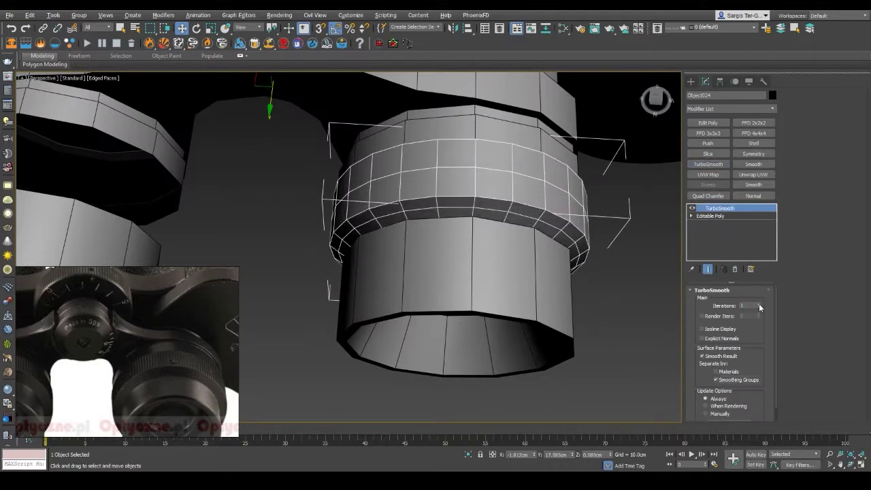
click(758, 303)
Step: Check the bridge and focus wheel, then reselect the smoothed right eyepiece ring
scroll(517, 352, down, 2)
scroll(578, 375, down, 2)
scroll(493, 337, up, 2)
scroll(494, 337, up, 2)
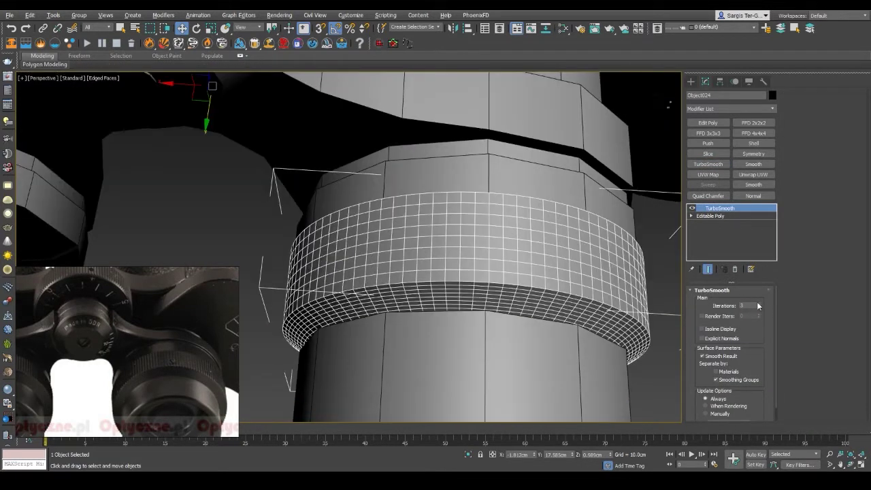
scroll(476, 273, down, 3)
click(451, 185)
scroll(370, 100, down, 2)
click(371, 100)
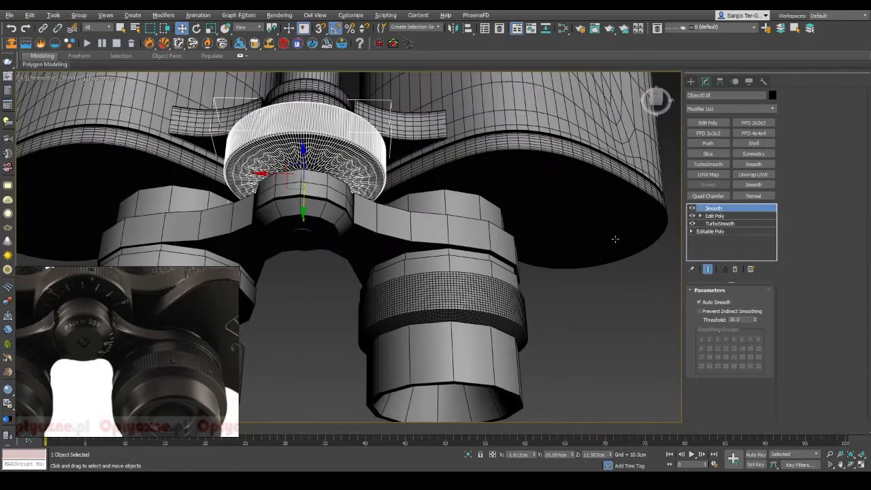
scroll(517, 341, up, 2)
scroll(476, 313, up, 2)
click(453, 300)
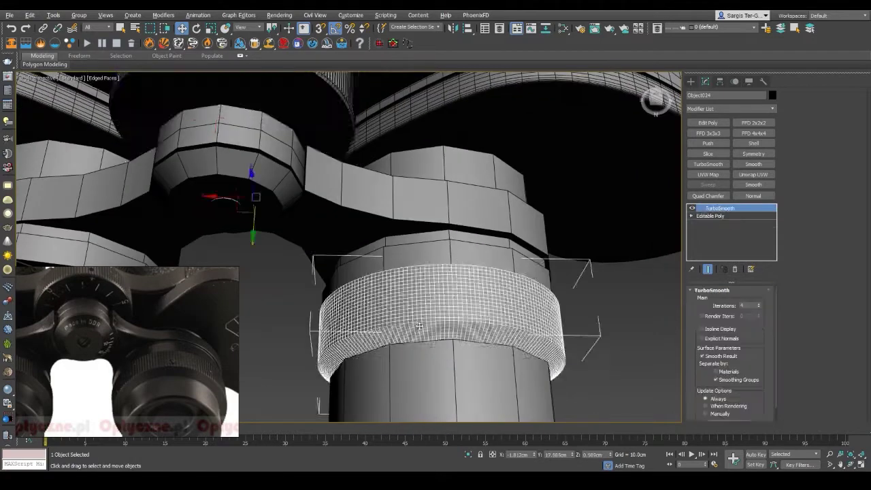
scroll(452, 299, up, 3)
Step: Add Edit Poly above the TurboSmooth and select full horizontal edge loops across the ring
click(707, 122)
key(2)
key(ctrl+a)
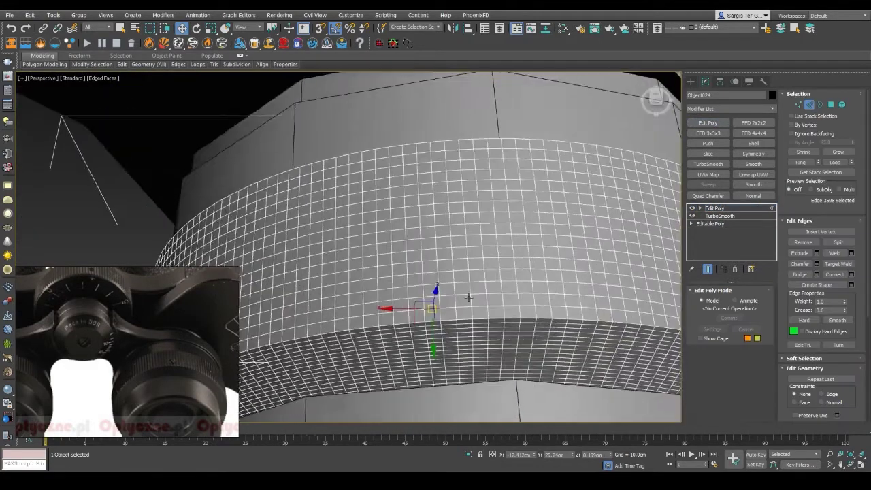
alt+middle_drag(409, 286, 411, 261)
key(F3)
scroll(412, 260, up, 3)
alt+middle_drag(412, 207, 331, 203)
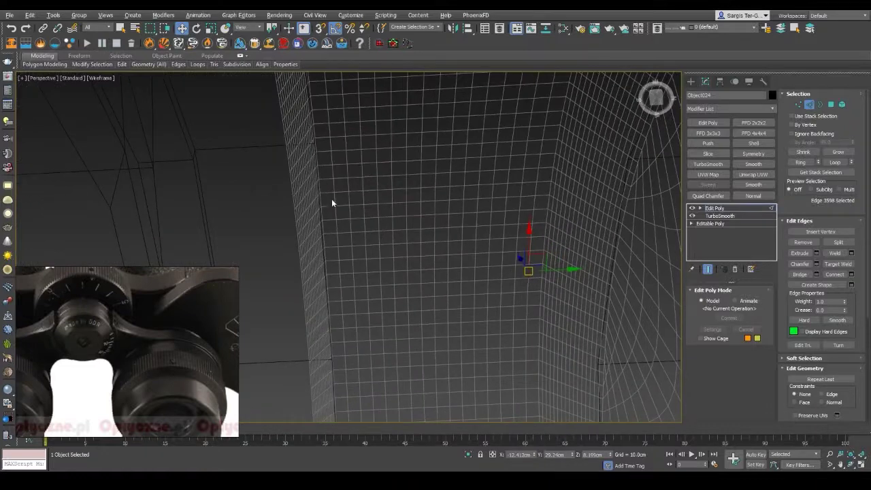
alt+middle_drag(471, 197, 329, 197)
drag(329, 196, 537, 200)
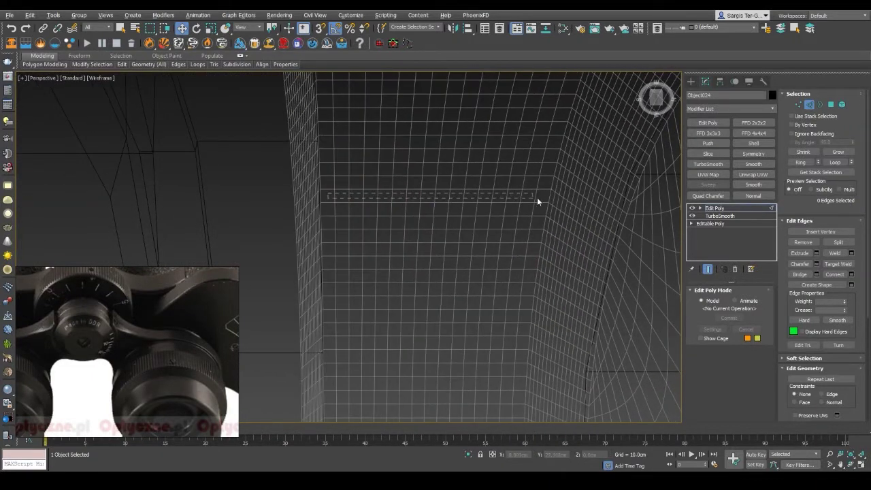
key(alt+l)
scroll(517, 338, down, 5)
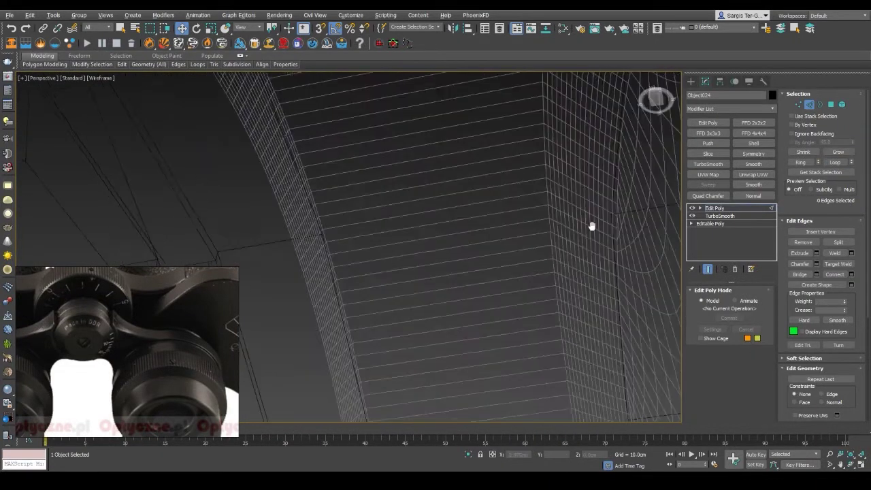
key(F3)
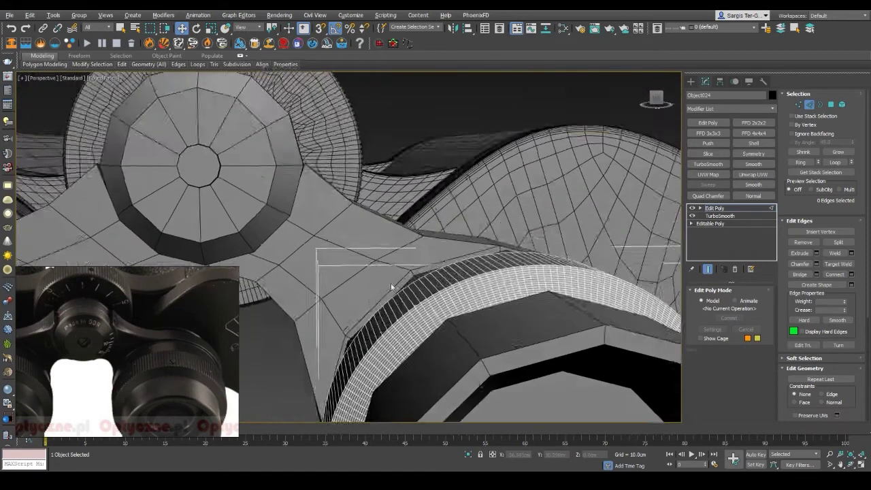
Step: Turn off the hinge's TurboSmooth display and delete the Edit Poly from the eyepiece ring's stack
alt+middle_drag(391, 286, 354, 204)
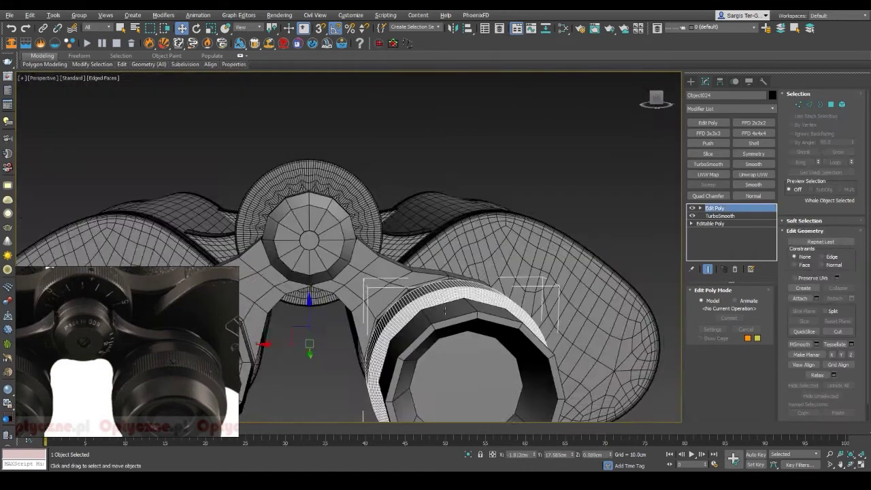
click(359, 100)
click(692, 224)
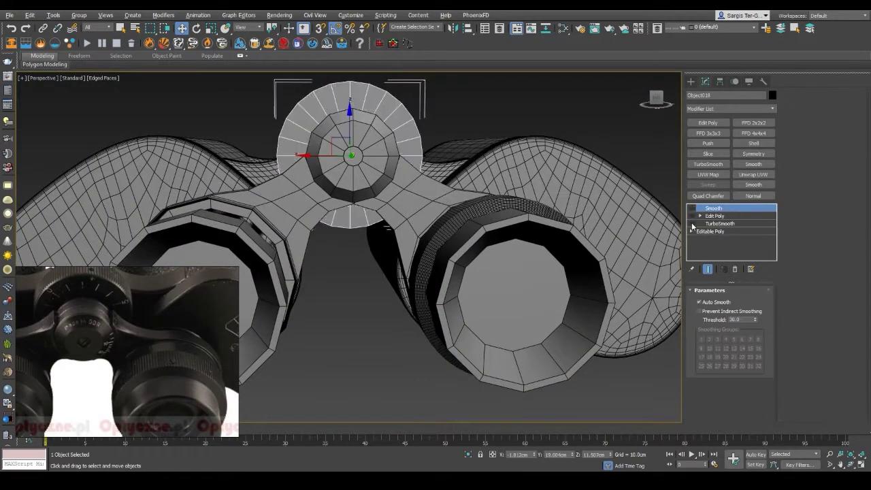
click(483, 206)
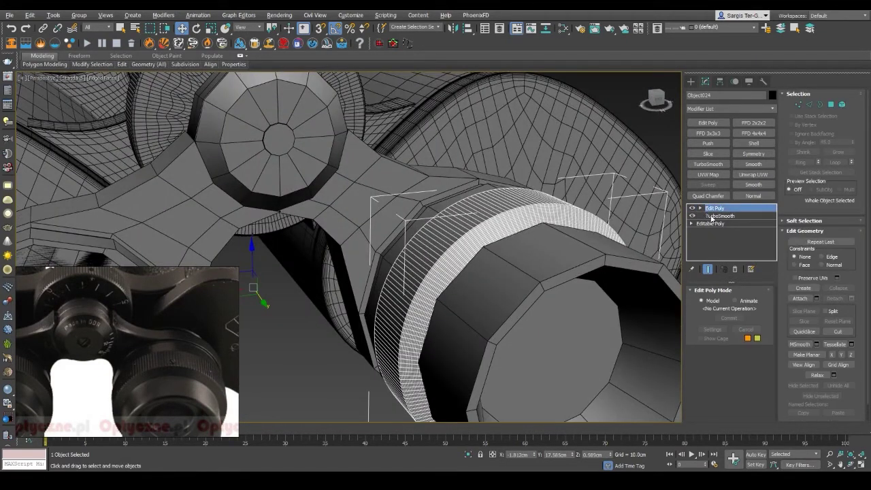
click(714, 223)
key(Return)
key(Delete)
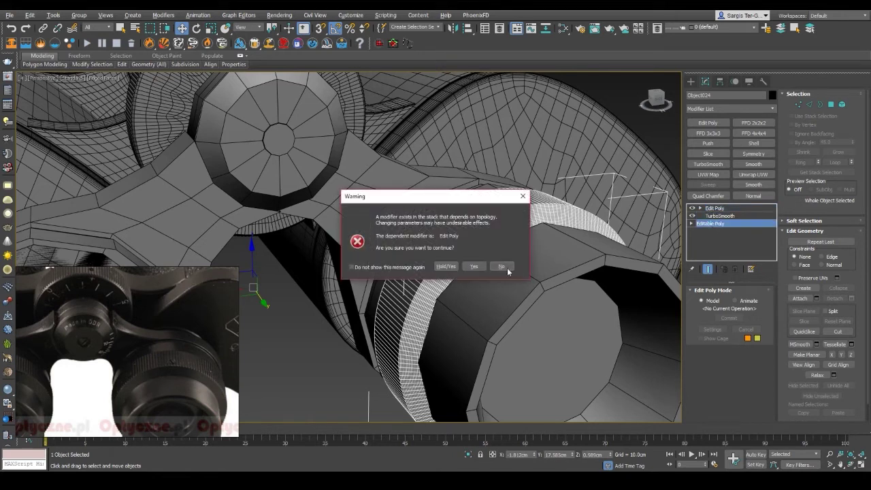
click(509, 266)
click(759, 308)
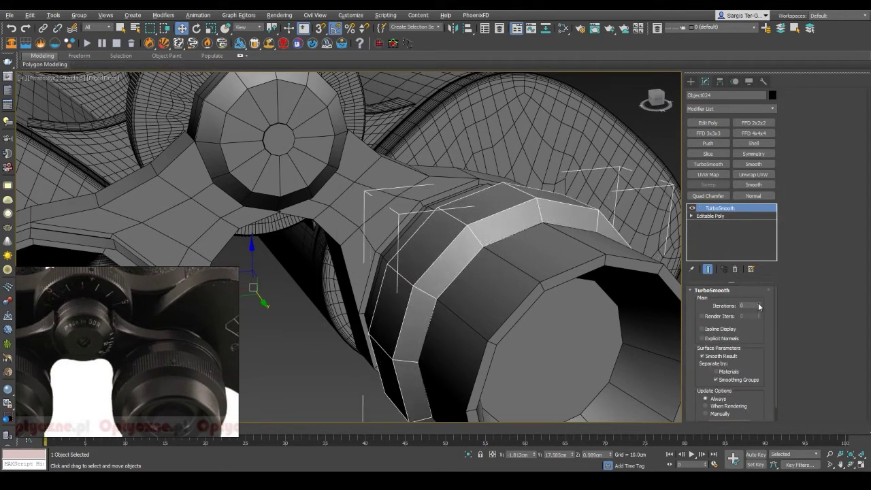
click(759, 305)
click(758, 305)
Step: Lower the ring's smoothing to 1 iteration and delete the end cap polygon from its base mesh
key(shift+z)
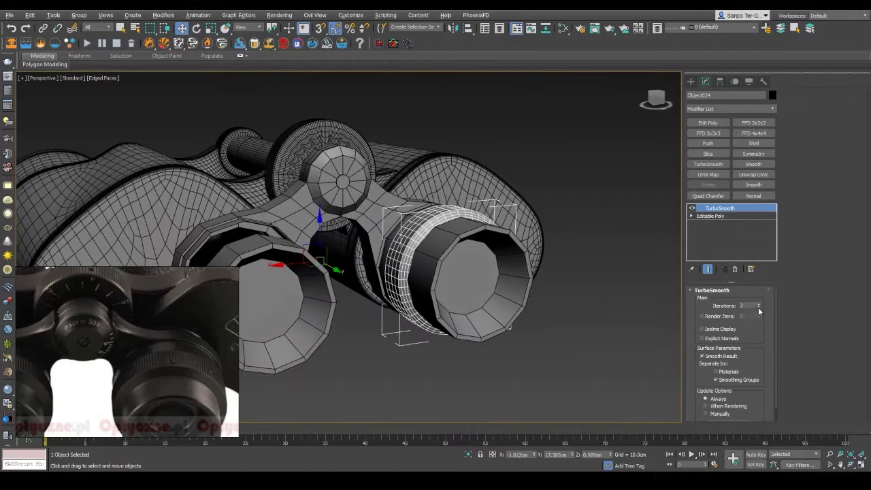
click(759, 311)
scroll(460, 252, up, 5)
key(F3)
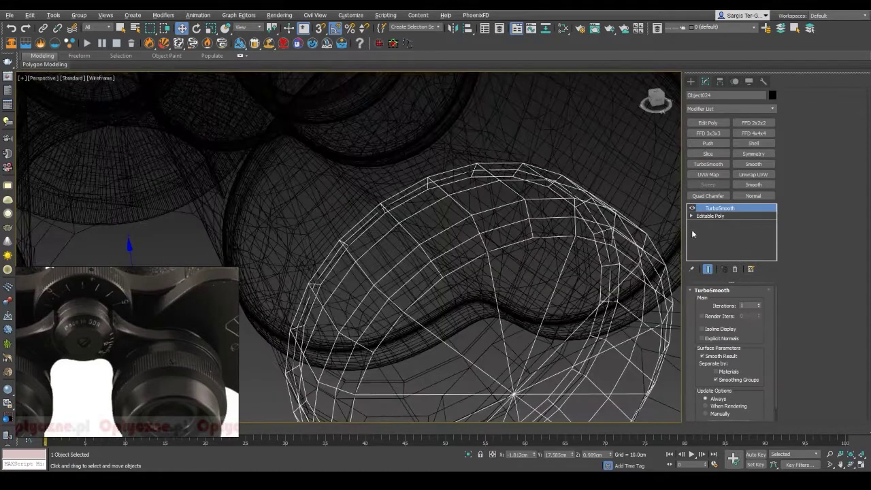
alt+middle_drag(476, 272, 524, 175)
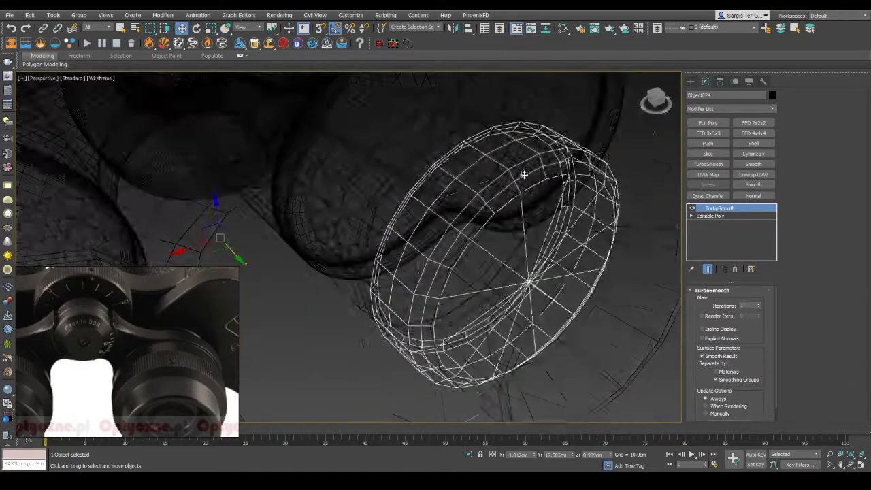
click(710, 216)
key(F3)
key(F3)
key(4)
click(496, 272)
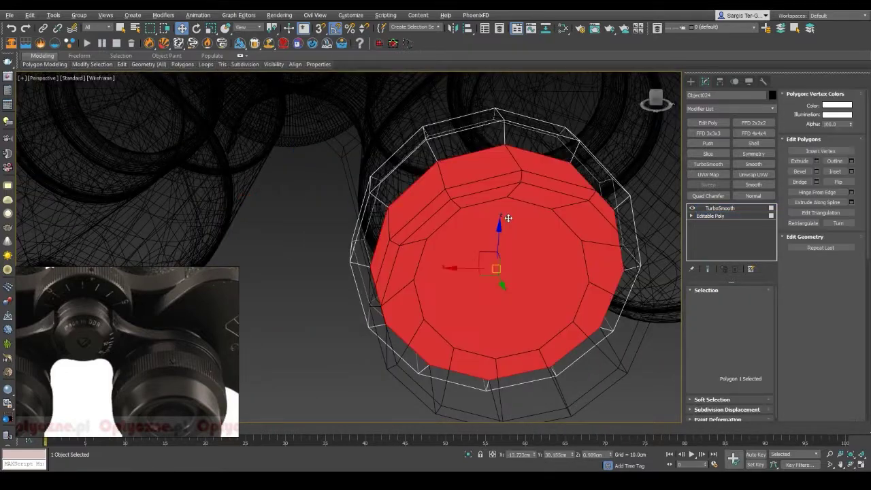
key(Delete)
key(F3)
Step: Convert the ring to Editable Poly and add TurboSmooth with 3 iterations
alt+middle_drag(523, 217, 530, 265)
key(4)
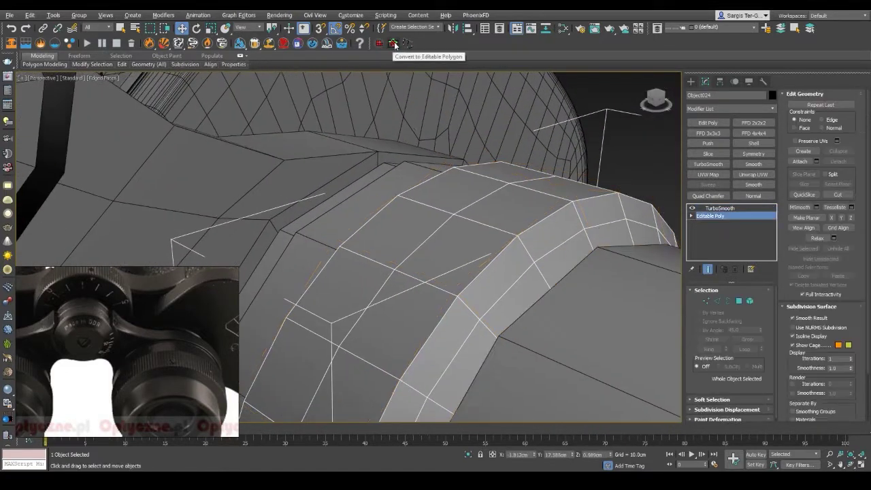
key(F3)
key(2)
click(486, 195)
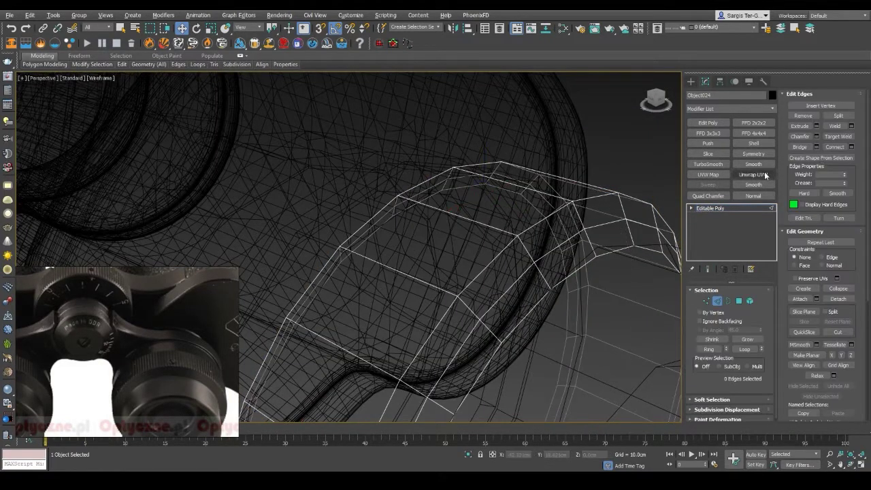
click(708, 164)
key(F3)
scroll(510, 256, up, 2)
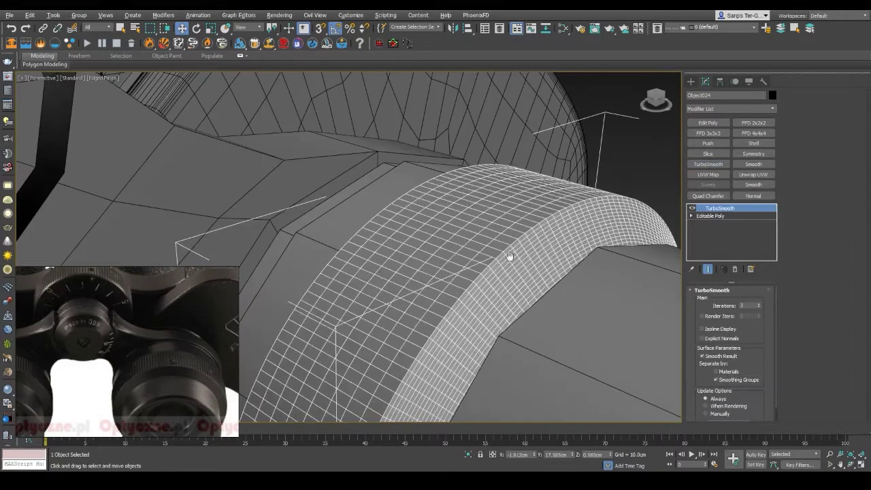
alt+middle_drag(510, 257, 460, 365)
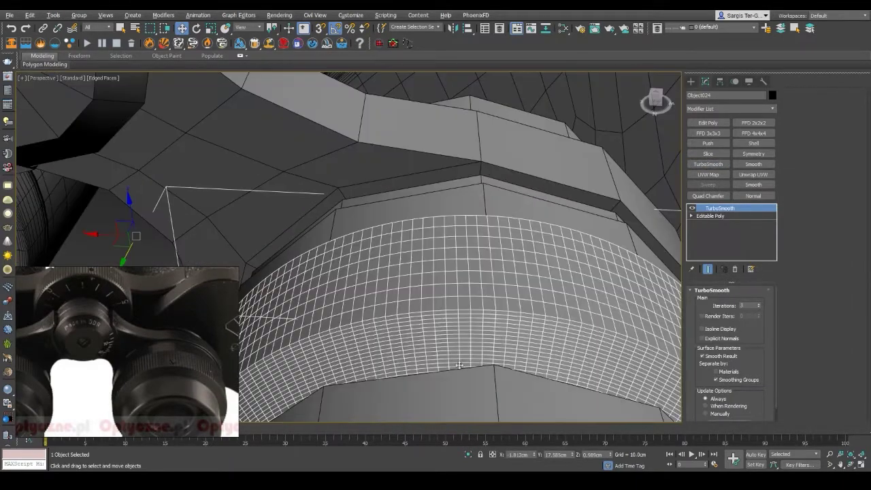
Step: Add an edit layer above TurboSmooth and box-select a horizontal row of ring edges
click(708, 122)
scroll(467, 272, down, 3)
scroll(440, 249, up, 5)
scroll(398, 237, up, 3)
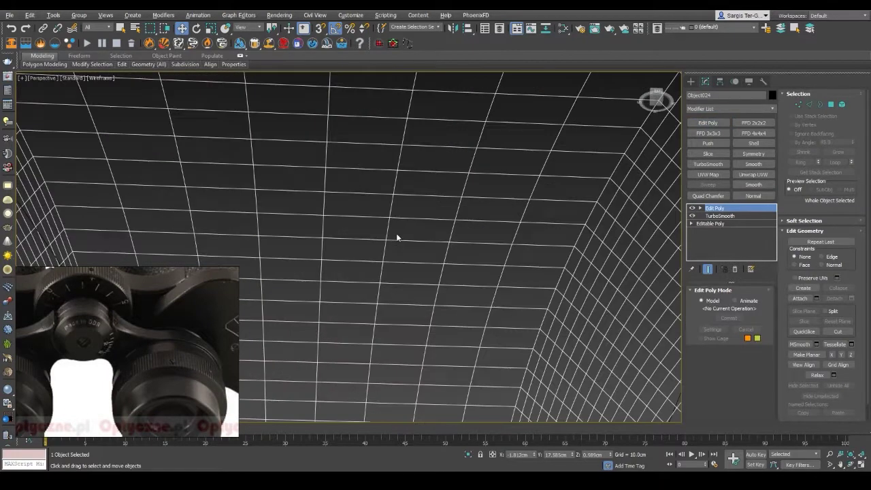
key(F3)
key(2)
drag(62, 178, 531, 182)
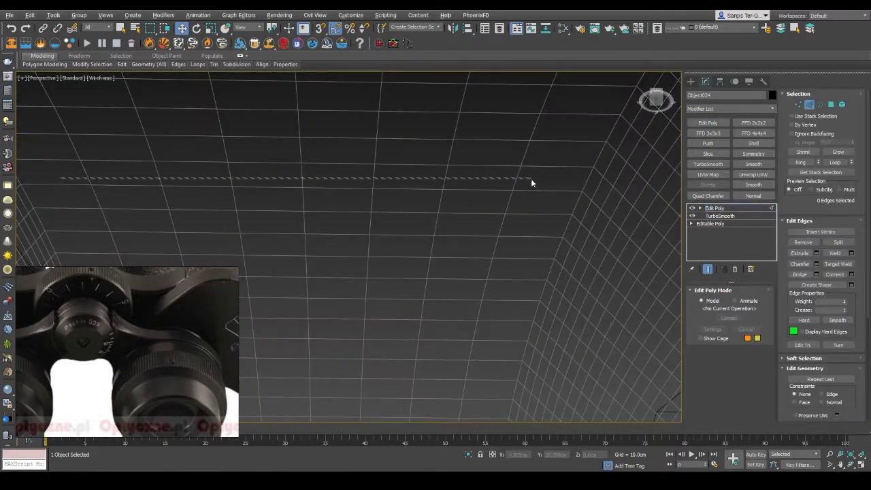
scroll(426, 274, down, 4)
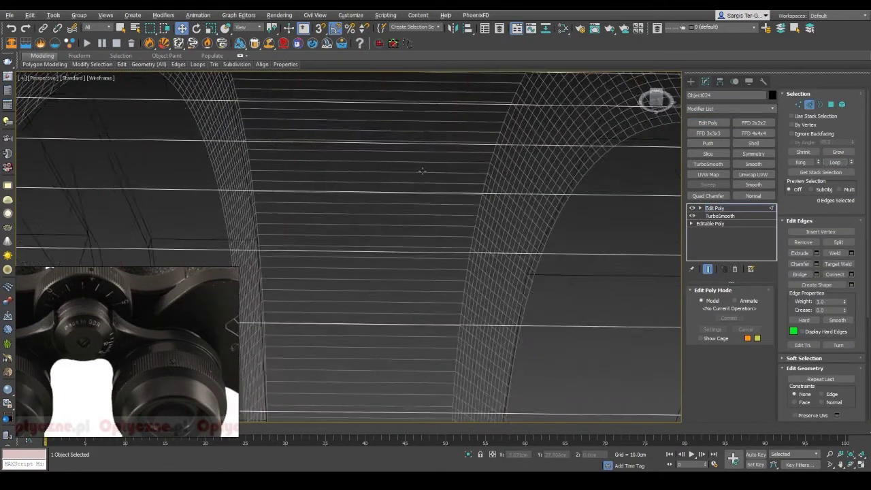
Step: Select a band of vertical strip polygons around the eyepiece ring
key(F3)
key(2)
scroll(443, 262, down, 2)
key(F4)
scroll(444, 261, up, 3)
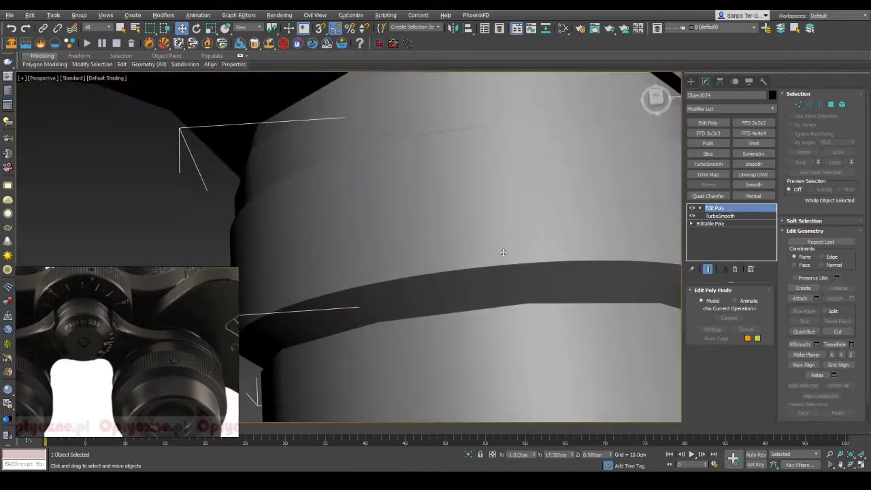
scroll(537, 250, down, 3)
key(F4)
scroll(537, 251, up, 2)
key(4)
click(476, 232)
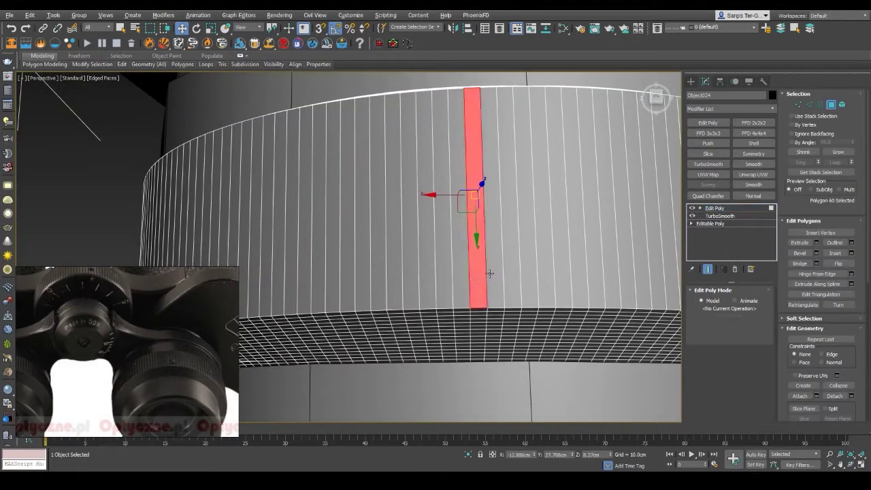
shift+click(628, 272)
Step: Bevel the selected polygons By Polygon with height 0.079 and outline -0.08
click(816, 253)
mouse_move(435, 286)
alt+middle_down()
mouse_move(408, 245)
mouse_move(180, 347)
alt+middle_up()
key(F4)
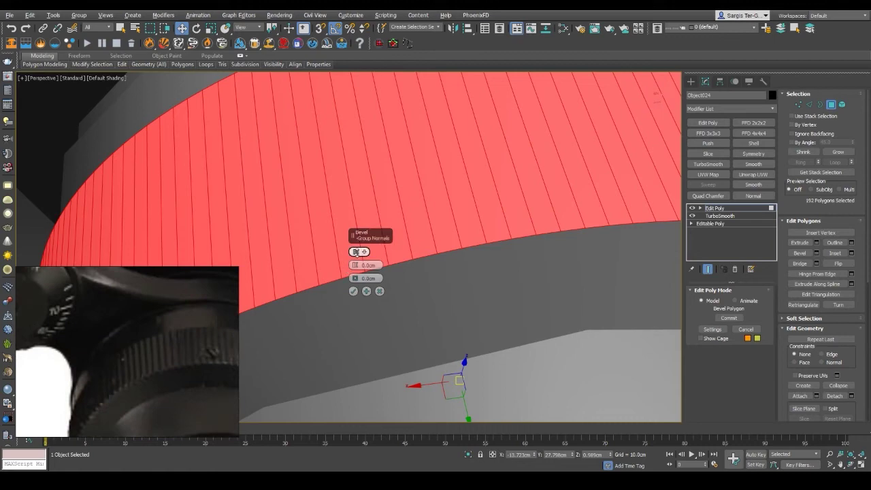
drag(354, 264, 355, 254)
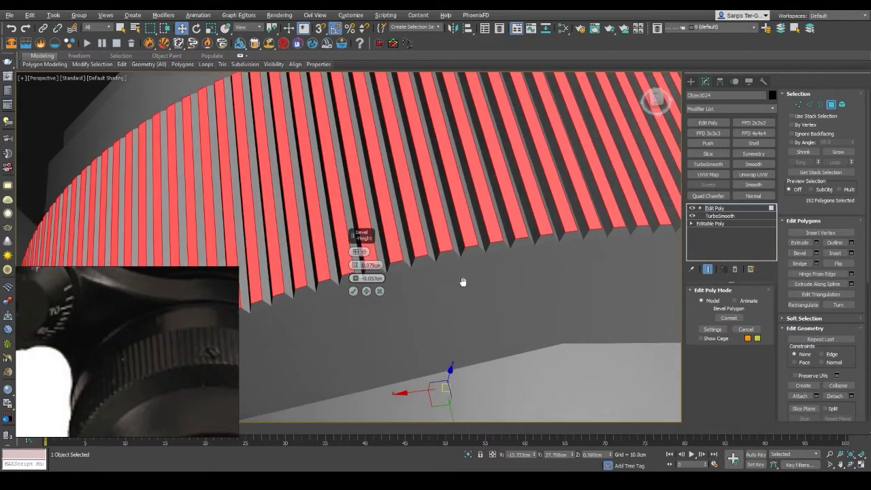
scroll(463, 281, down, 5)
key(F4)
scroll(471, 193, up, 5)
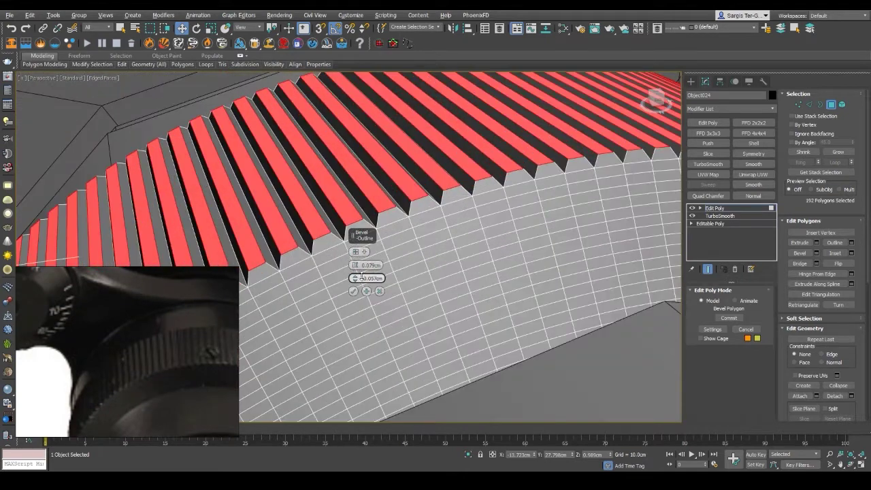
drag(361, 275, 356, 262)
click(355, 252)
key(F4)
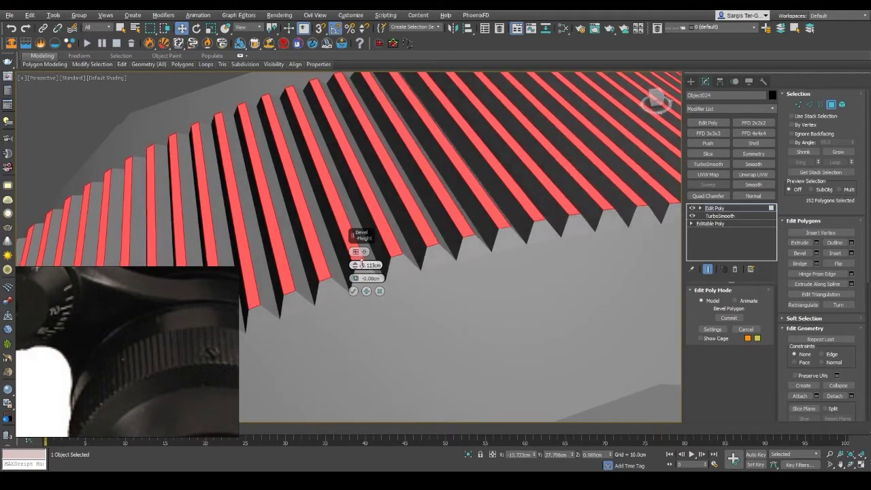
Step: Exit Polygon level and add a Smooth modifier to the knurled ring
mouse_move(354, 294)
alt+middle_down()
mouse_move(570, 178)
mouse_move(476, 217)
alt+middle_up()
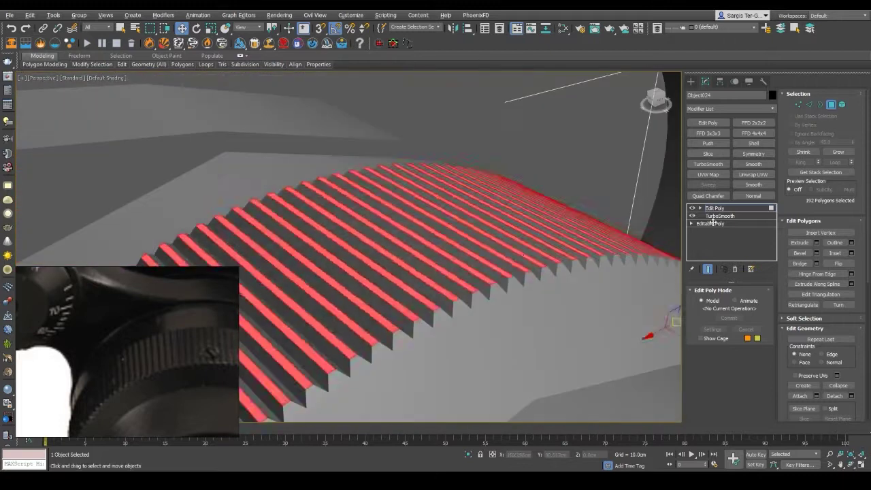
key(F4)
click(753, 184)
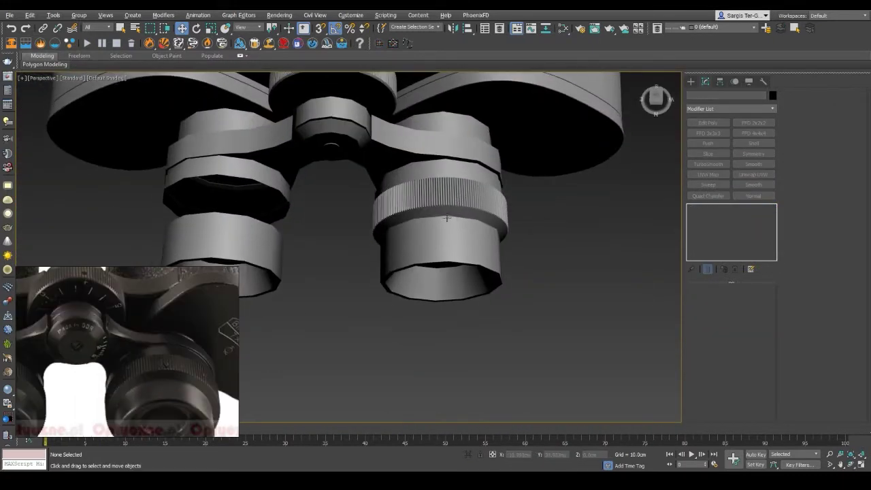
alt+middle_drag(161, 385, 286, 344)
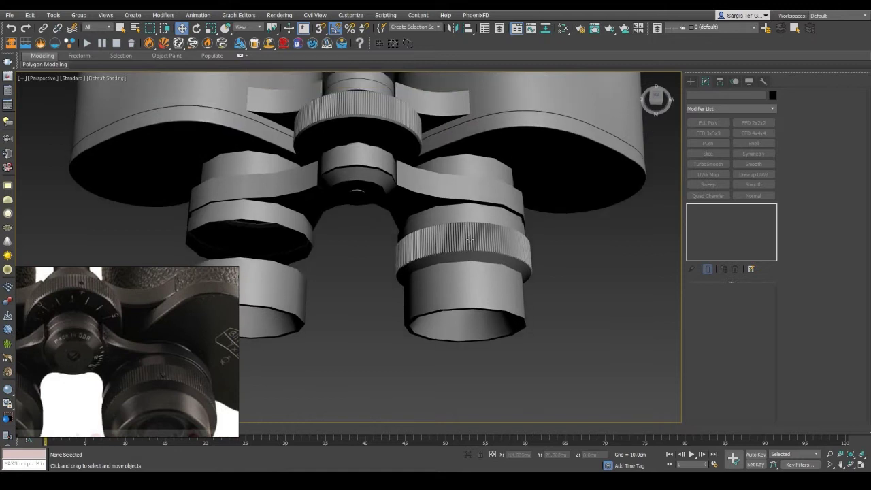
click(466, 232)
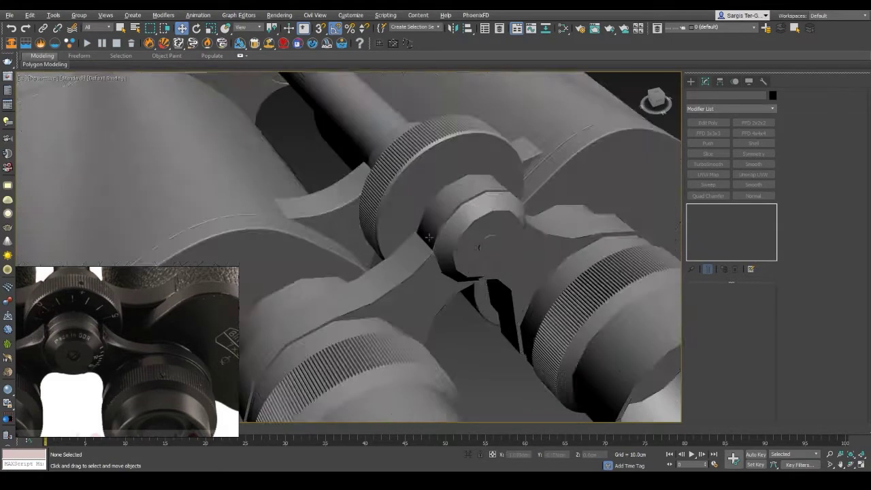
Step: Copy the curved bridge plate's smoothing modifiers and paste them onto the second plate
alt+middle_drag(421, 270, 428, 153)
click(329, 198)
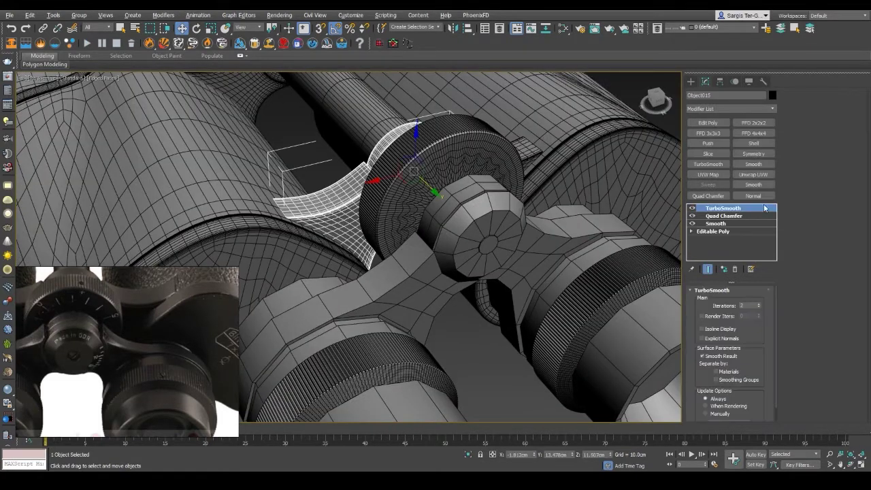
right_click(726, 210)
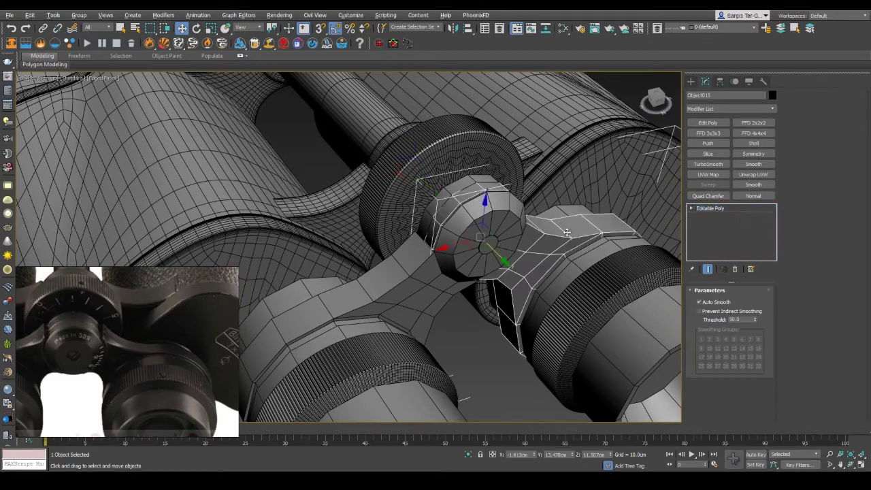
right_click(722, 210)
click(742, 216)
Step: Enable Quad Ends in the second plate's Quad Chamfer modifier
mouse_move(558, 237)
alt+middle_down()
mouse_move(395, 318)
mouse_move(511, 267)
alt+middle_up()
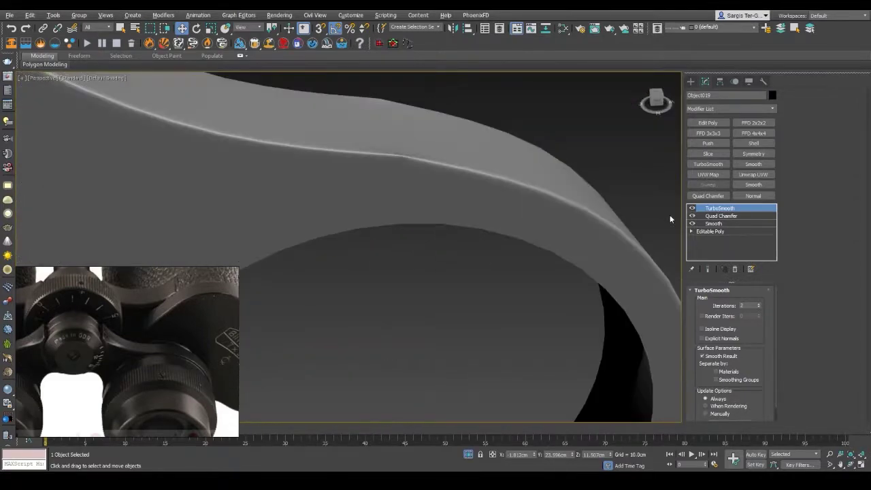
click(720, 215)
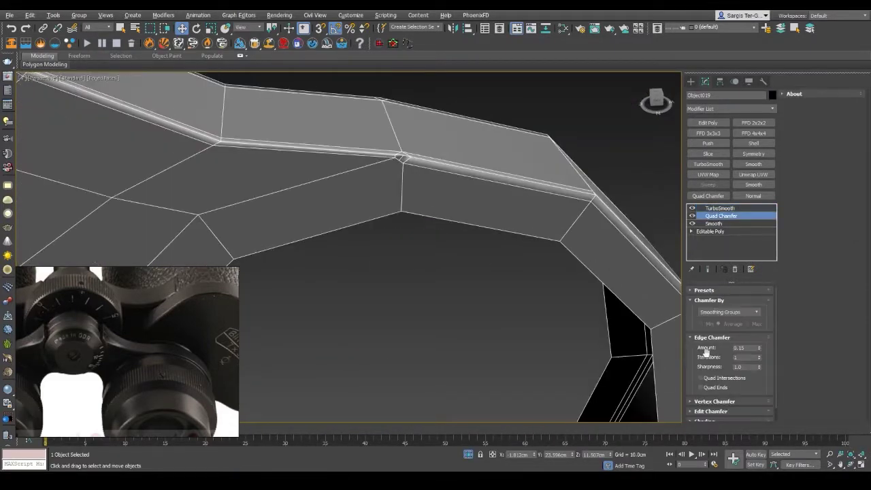
click(701, 388)
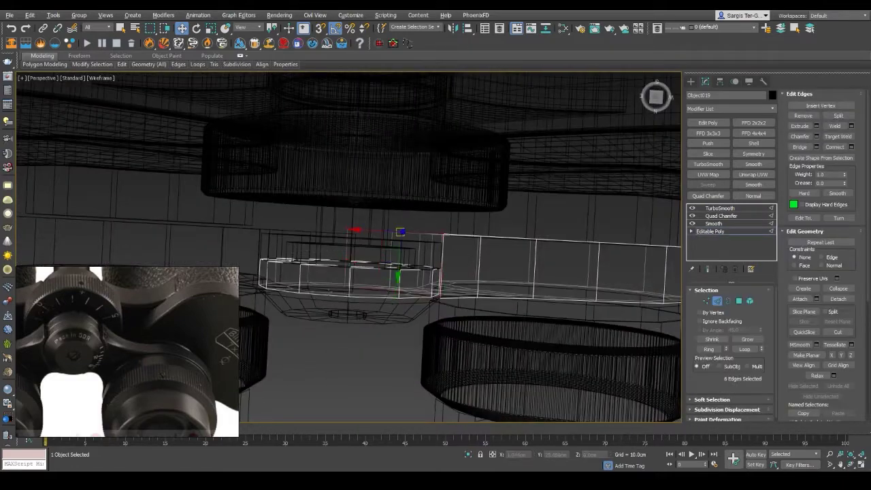
scroll(408, 272, up, 3)
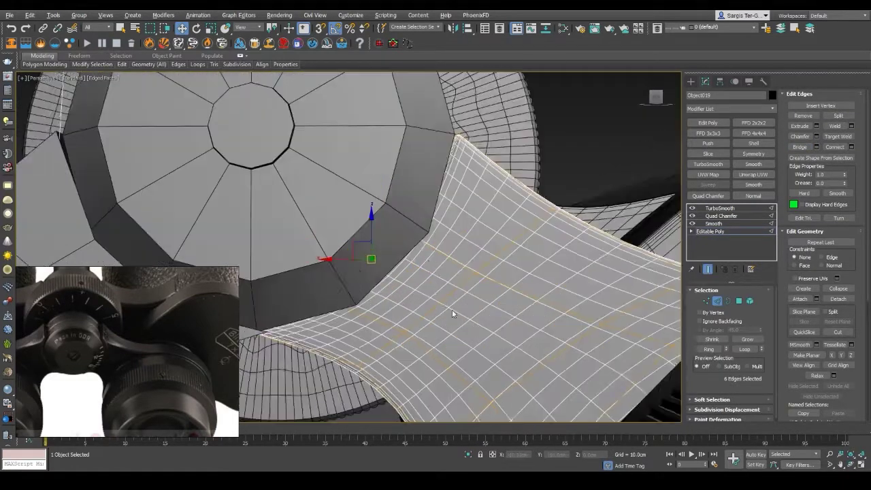
alt+middle_drag(451, 311, 413, 333)
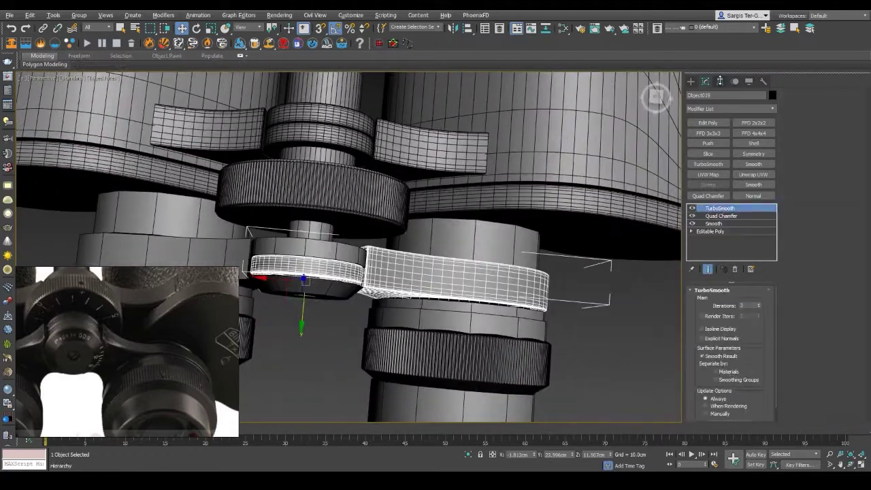
Step: Move the flat band's pivot onto the hinge ring with Affect Pivot Only
click(720, 81)
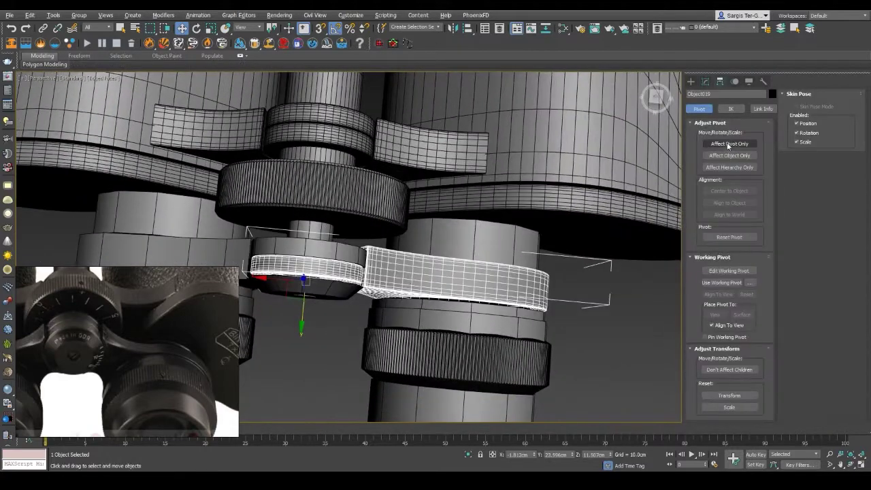
scroll(447, 308, up, 3)
scroll(409, 286, up, 3)
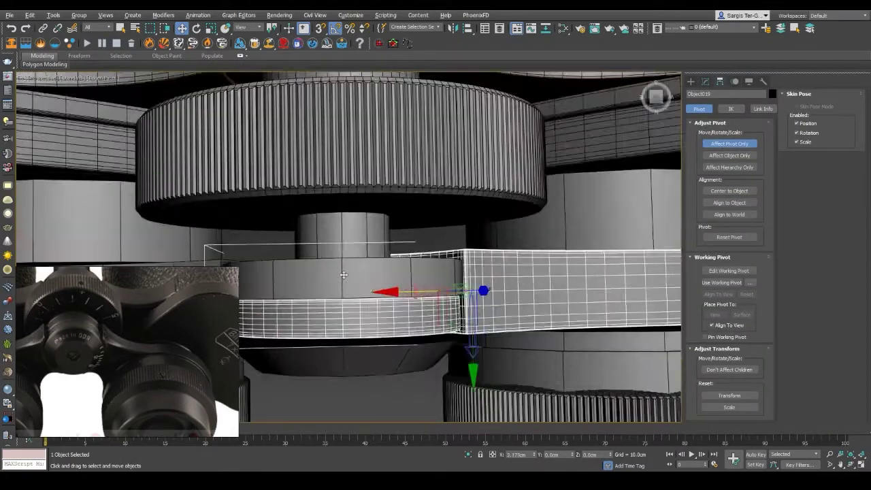
key(F3)
scroll(343, 250, down, 3)
scroll(307, 291, down, 5)
key(F3)
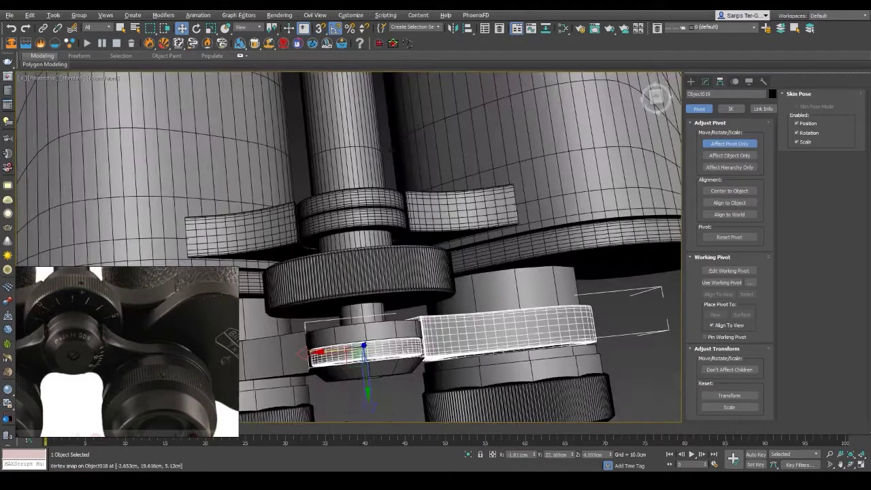
alt+middle_drag(407, 250, 480, 251)
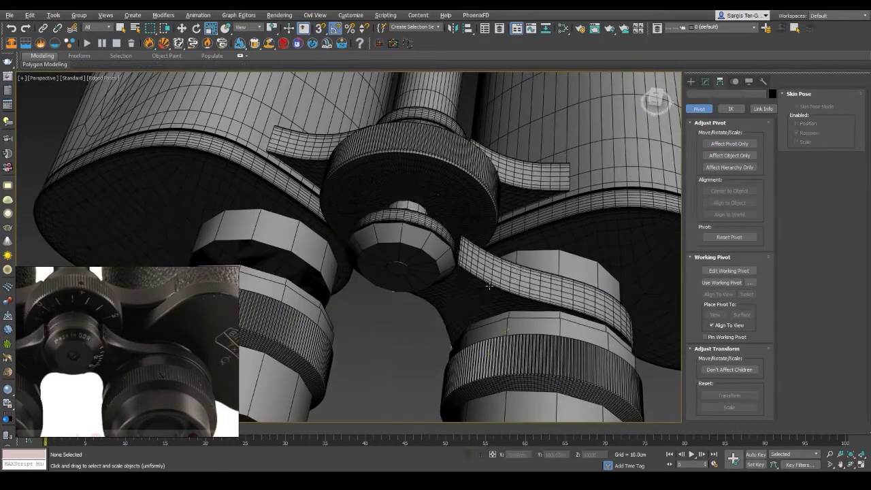
Step: Shift-rotate a copy of the band 175° about Z around the hinge ring
key(e)
alt+middle_drag(426, 293, 440, 374)
drag(467, 334, 502, 335)
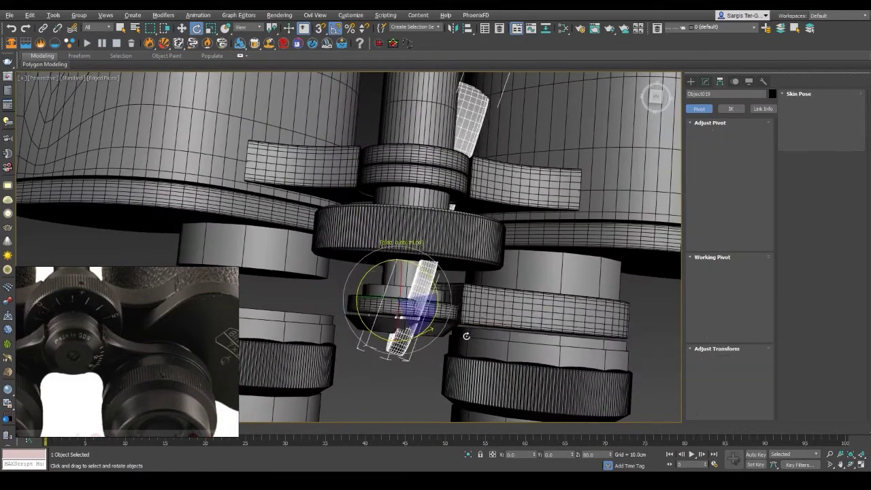
click(436, 279)
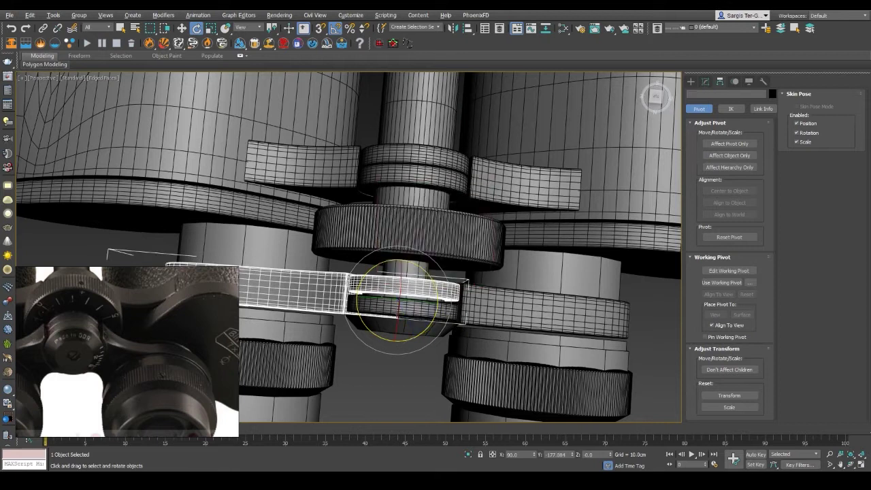
click(706, 82)
Step: Select the ring band's edge vertices at Vertex level
scroll(408, 300, up, 3)
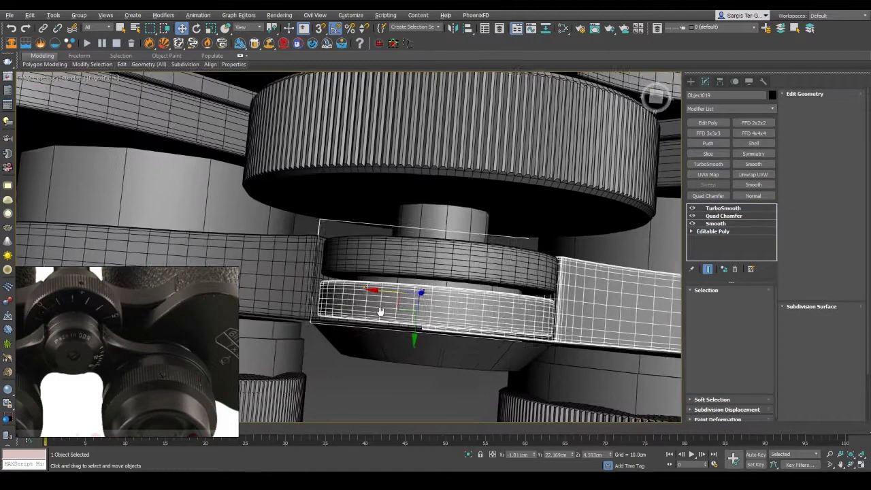
alt+middle_drag(476, 300, 572, 302)
key(1)
drag(259, 286, 517, 324)
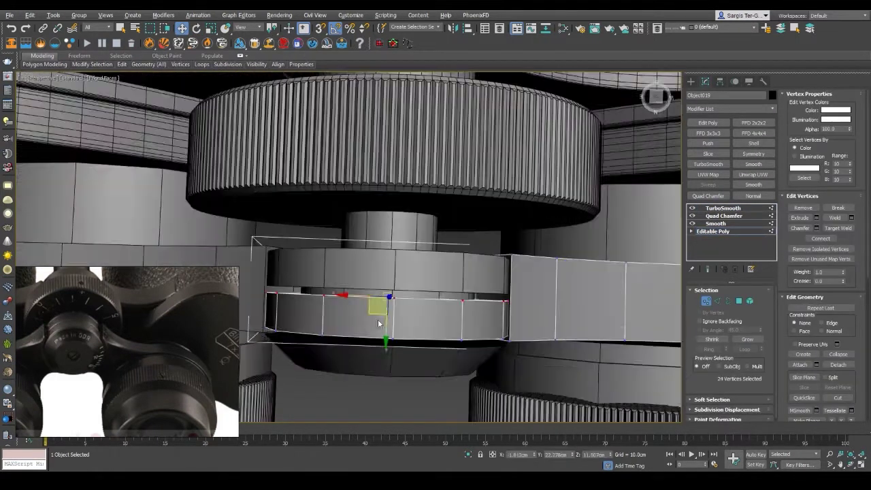
scroll(394, 317, up, 4)
scroll(394, 317, up, 3)
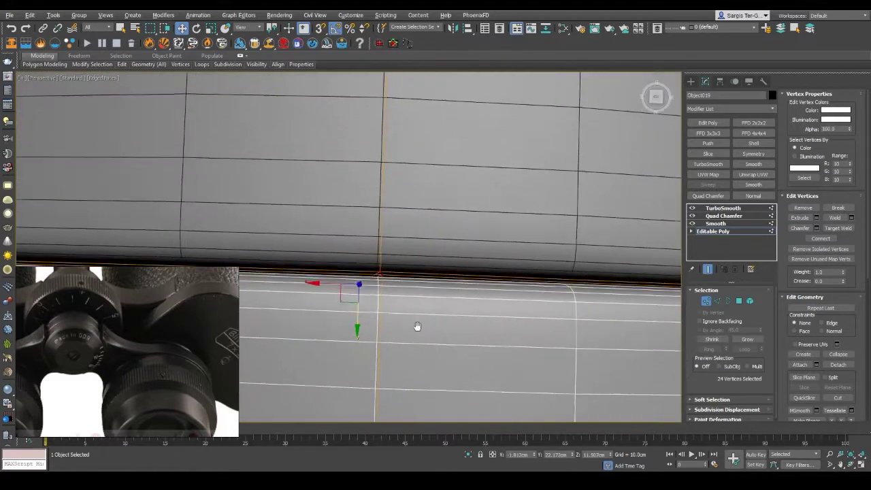
scroll(408, 325, up, 2)
scroll(368, 324, up, 2)
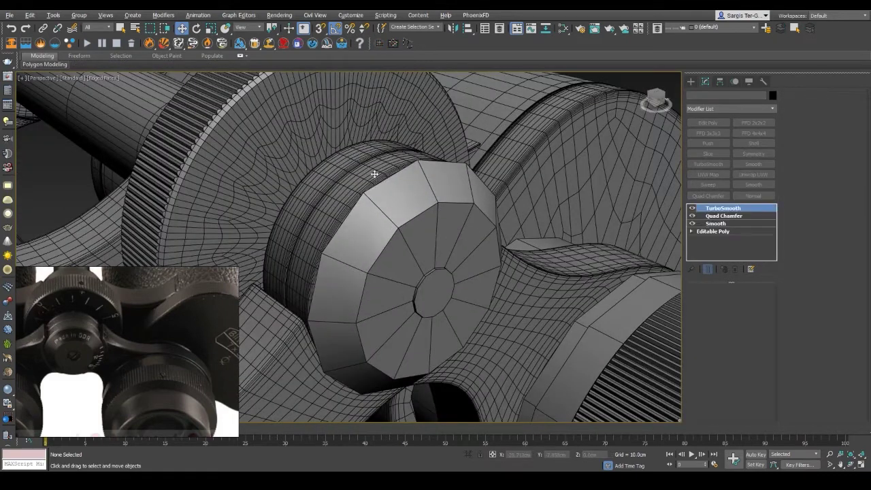
Step: Copy the ring band's TurboSmooth, Quad Chamfer and Smooth stack onto the screw cap
click(374, 174)
right_click(721, 221)
click(732, 253)
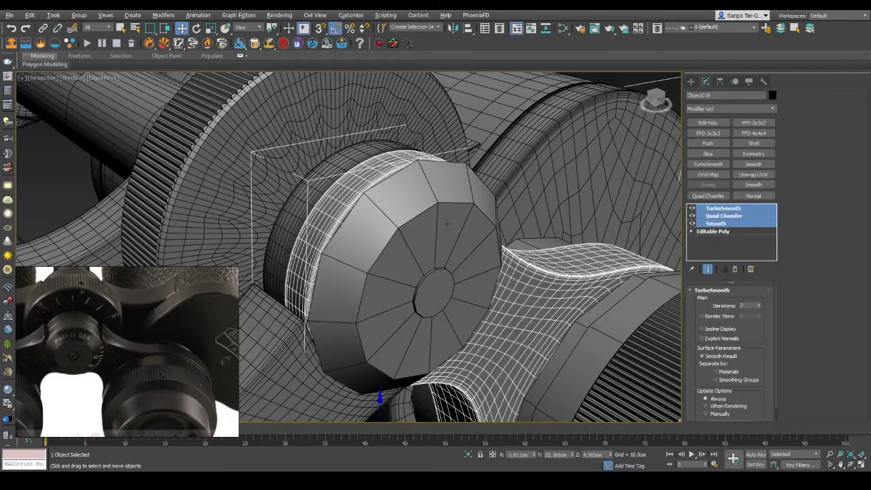
right_click(717, 210)
click(735, 261)
click(719, 232)
Step: Select the screw cap's open border on its base mesh
key(F3)
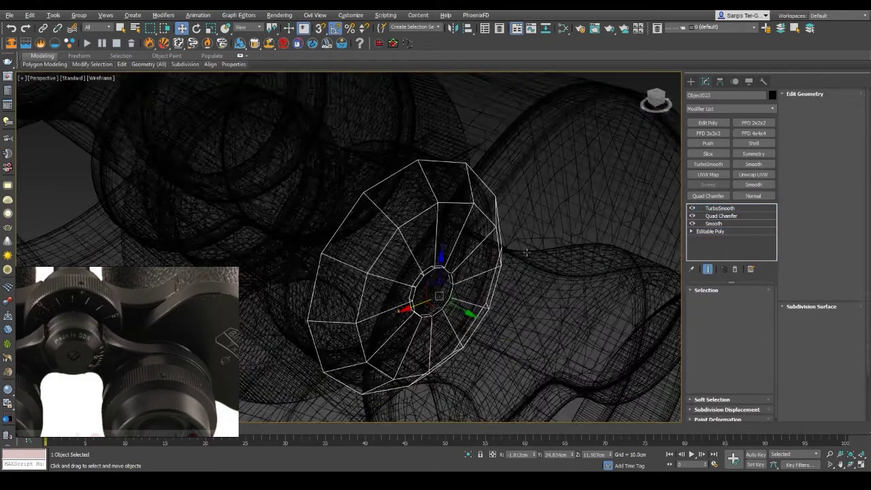
alt+middle_drag(435, 217, 412, 175)
key(3)
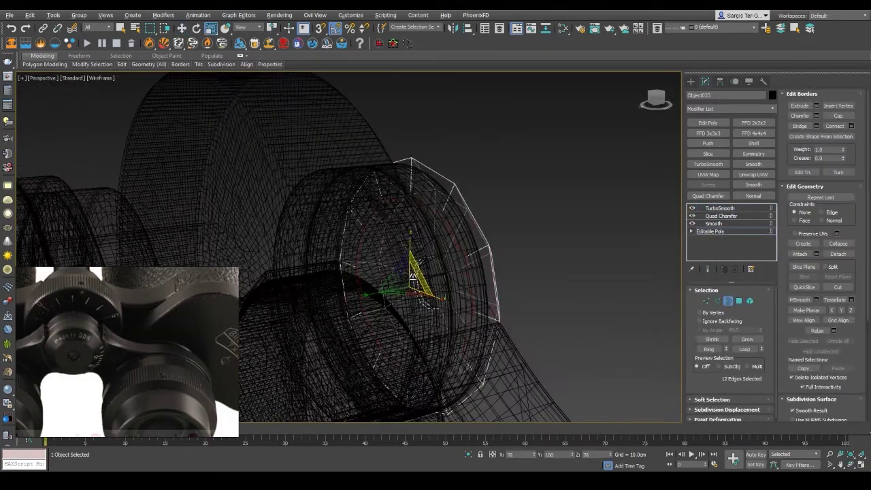
key(F3)
mouse_move(413, 277)
alt+middle_down()
mouse_move(466, 272)
mouse_move(407, 312)
mouse_move(442, 286)
alt+middle_up()
Step: Select a polygon loop around the upper ring band
click(544, 164)
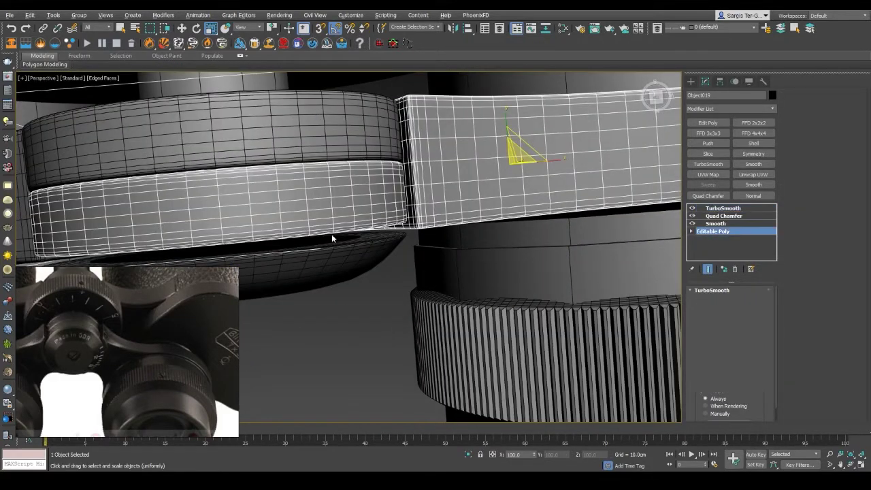
key(4)
alt+middle_drag(332, 237, 369, 326)
click(370, 319)
key(F3)
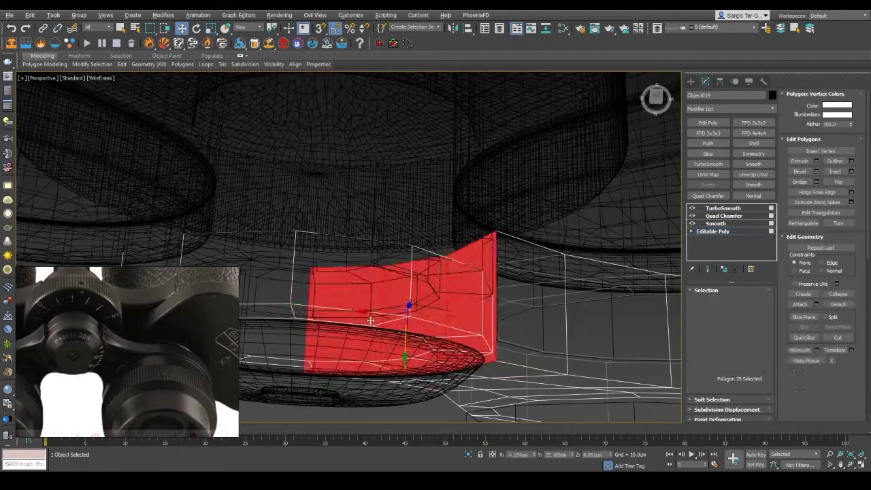
shift+click(344, 332)
key(F3)
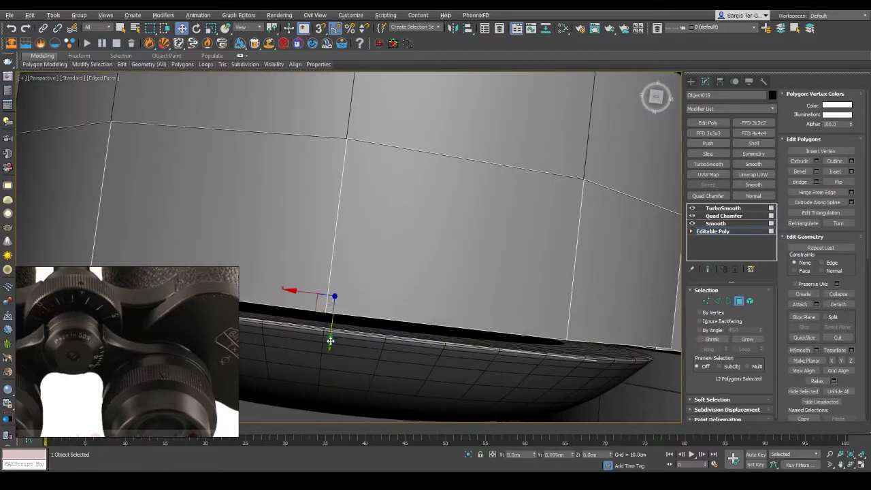
scroll(330, 341, down, 5)
alt+middle_drag(330, 340, 445, 294)
Step: Exit polygon editing and reselect the screw cap
key(4)
key(F4)
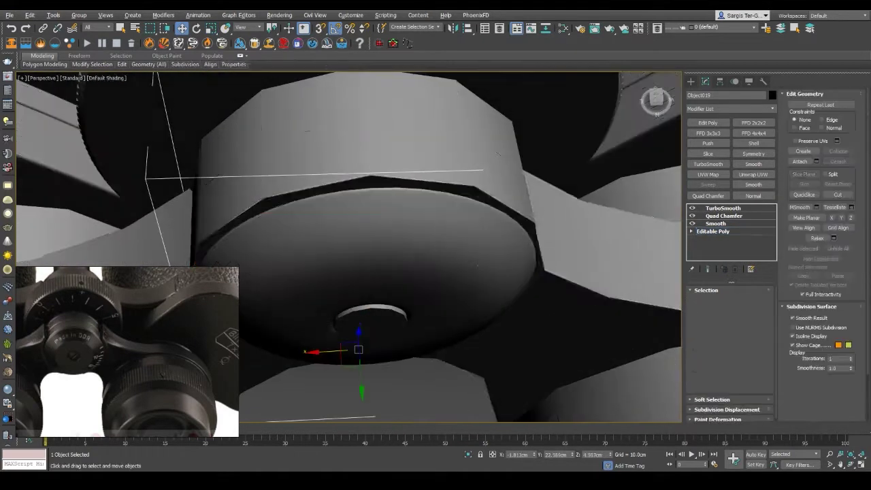
key(F4)
click(404, 233)
scroll(407, 230, up, 3)
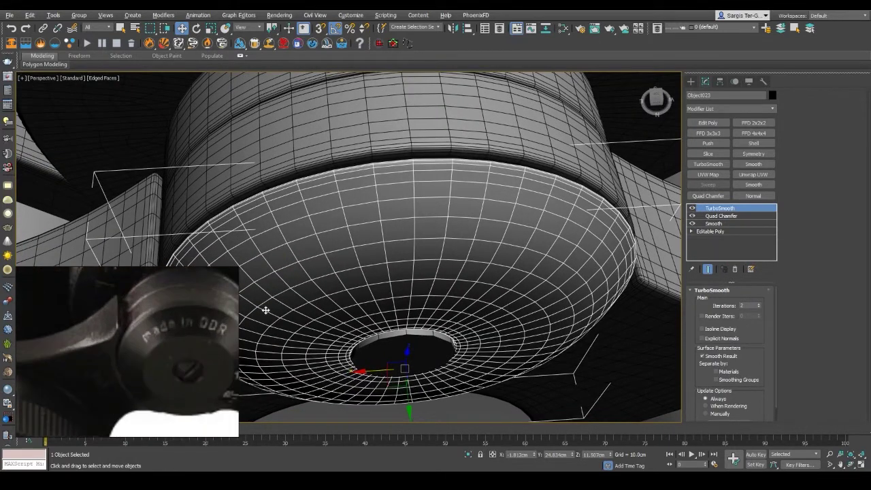
Step: Add an Edit Poly modifier to the eyepiece ring's stack and check its smoothing
alt+middle_drag(265, 310, 436, 301)
scroll(436, 302, down, 2)
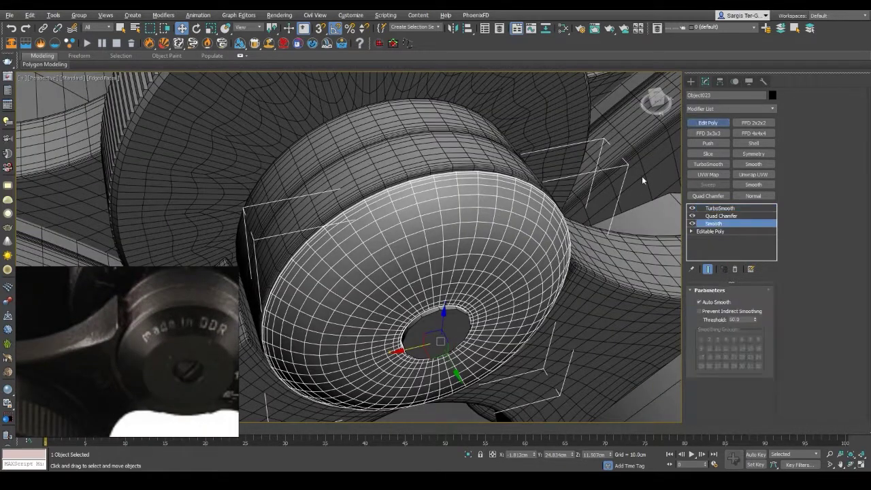
click(708, 123)
key(2)
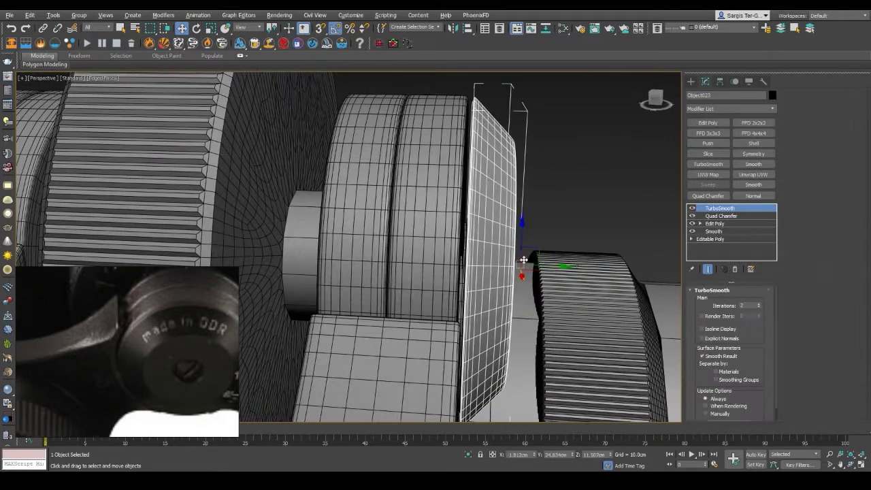
key(F4)
key(F4)
key(F4)
key(ctrl+d)
scroll(444, 250, up, 5)
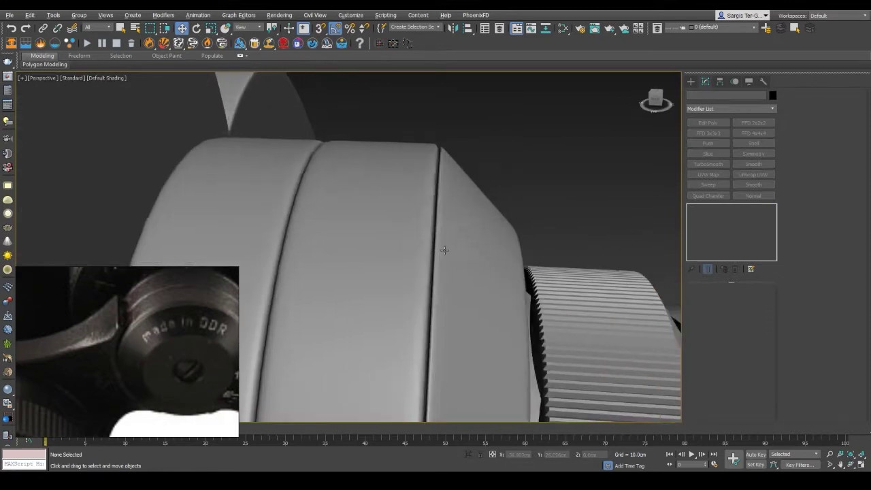
key(F4)
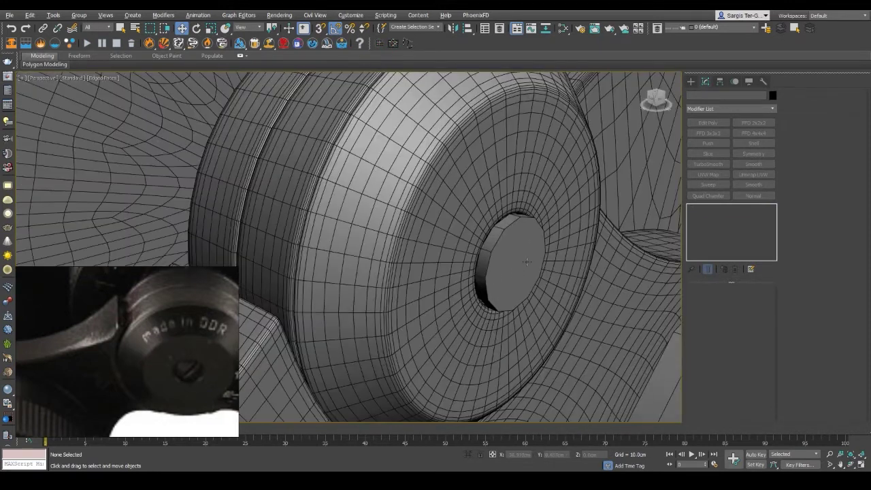
Step: Select and zoom to the small centre cap, then choose Box under Standard Primitives
click(511, 260)
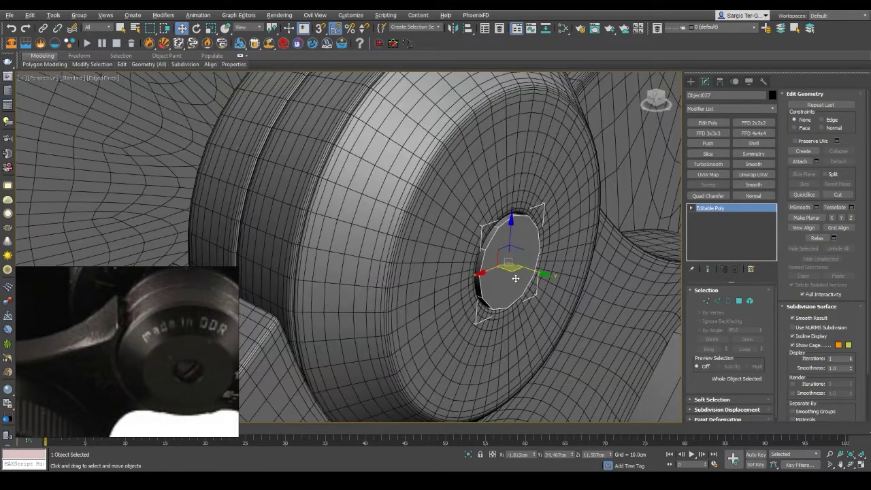
mouse_move(515, 278)
alt+middle_down()
mouse_move(577, 255)
mouse_move(531, 311)
alt+middle_up()
key(F3)
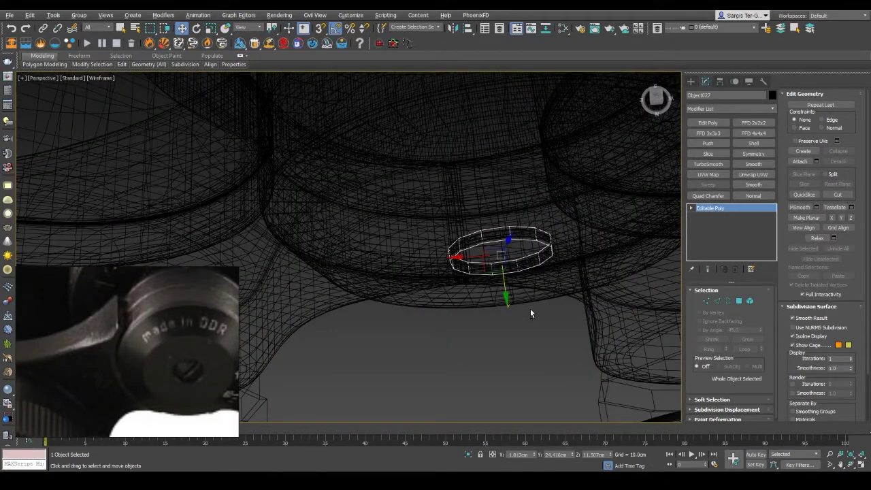
key(F3)
key(z)
key(F4)
click(690, 81)
Step: Draw a small box above the centre hole with a height of 0.8cm
click(711, 138)
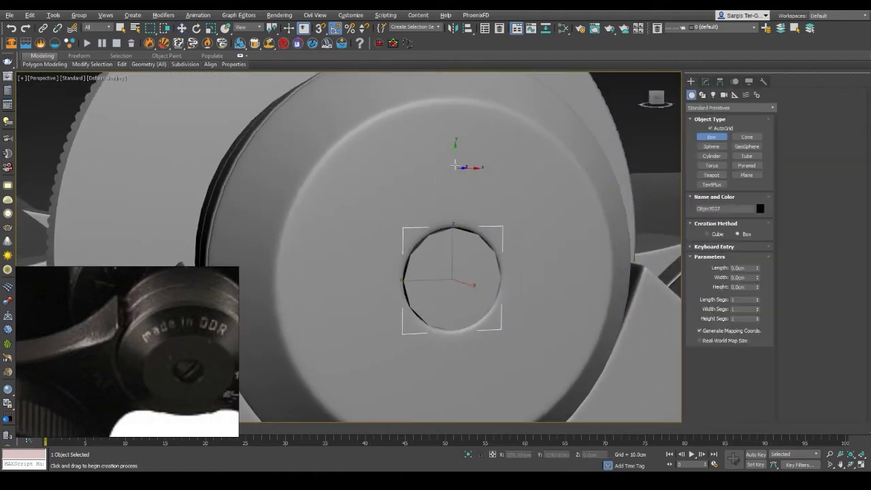
key(F4)
alt+middle_drag(477, 184, 493, 190)
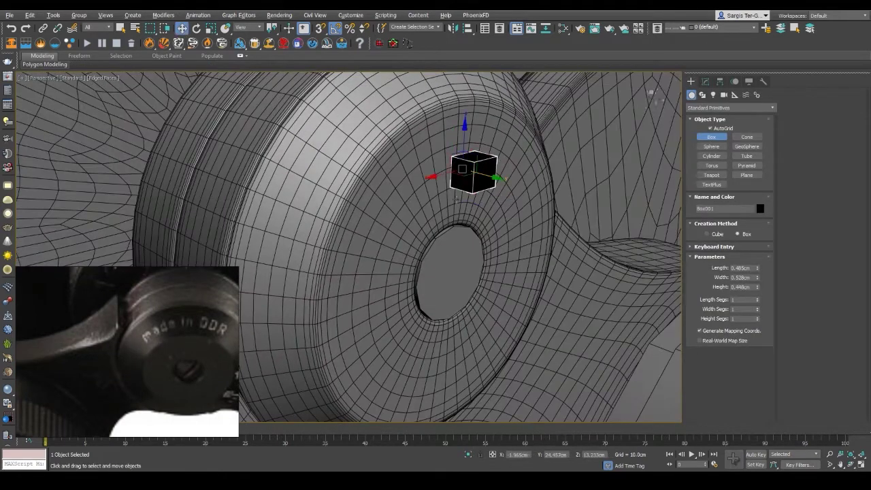
key(m)
key(m)
key(F4)
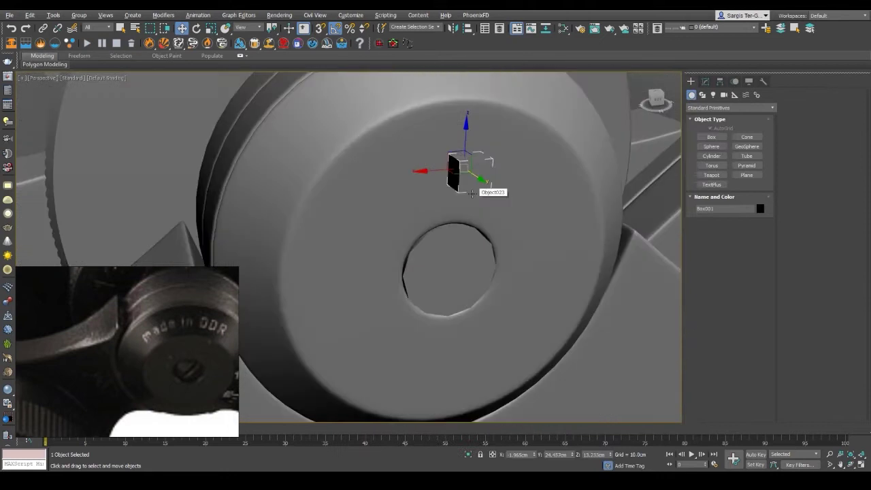
click(705, 81)
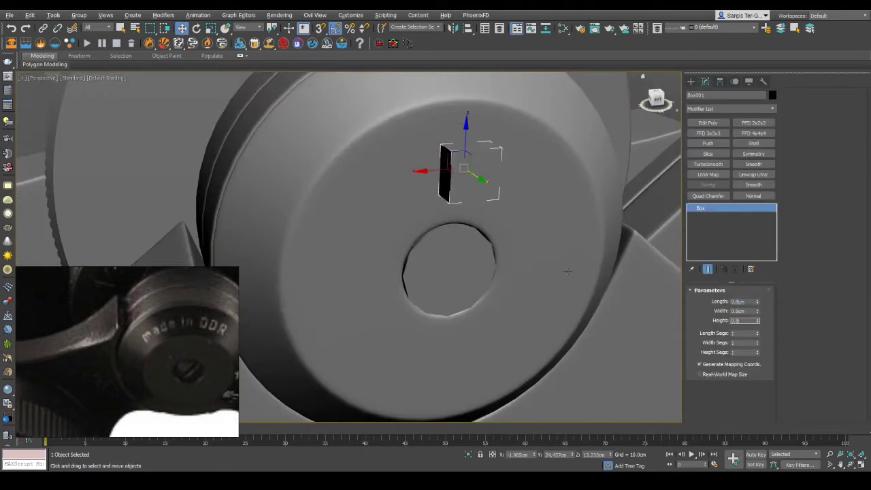
key(Return)
Step: Round the box into a sphere with TurboSmooth and Spherify, then collapse it to an editable poly
click(707, 164)
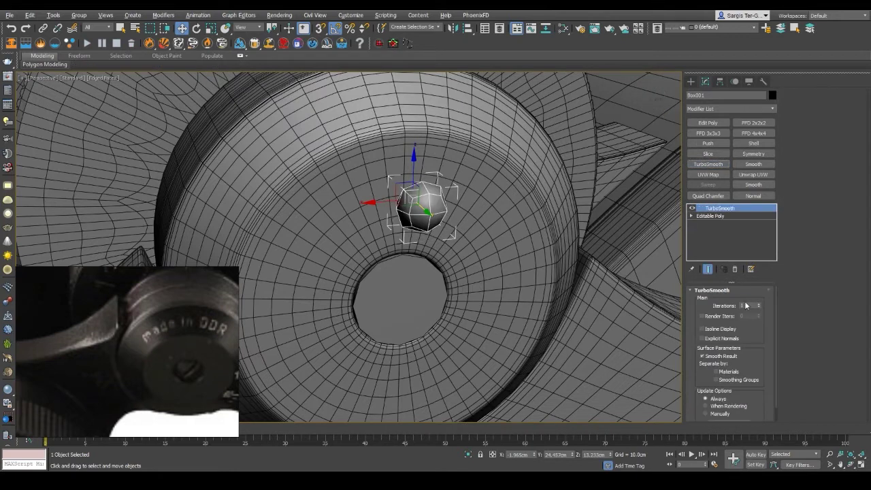
click(758, 305)
middle_drag(442, 235, 447, 235)
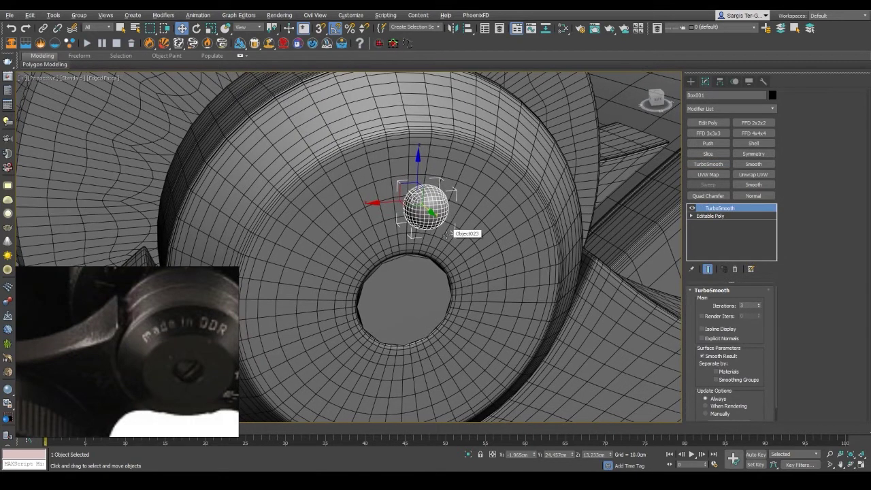
click(763, 108)
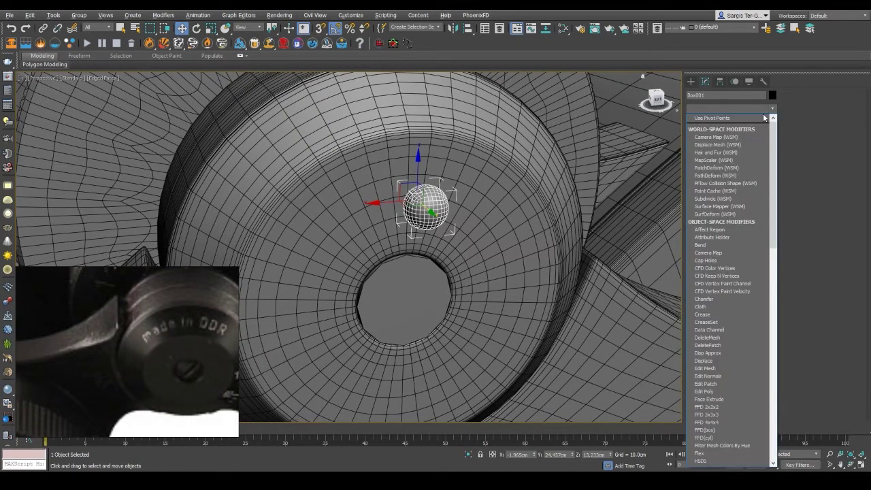
text(Spherify)
key(Return)
click(394, 46)
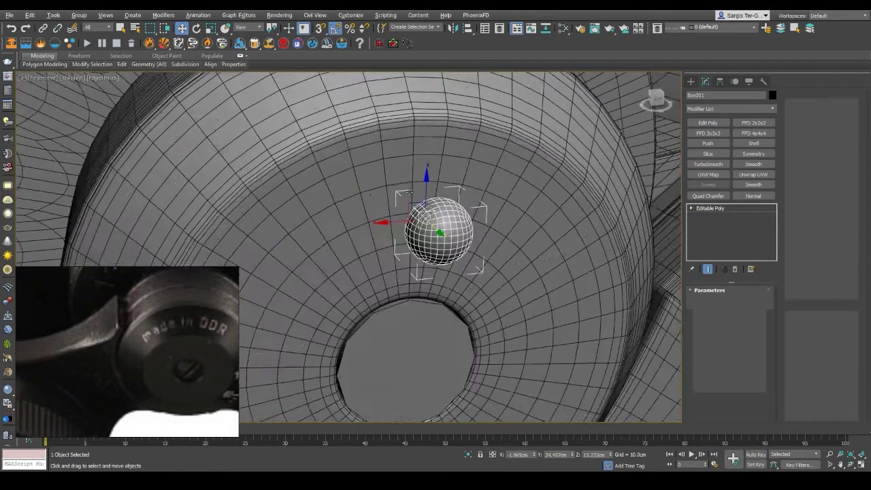
Step: Align the sphere so it is centred on the centre cylinder
alt+middle_drag(491, 210, 472, 134)
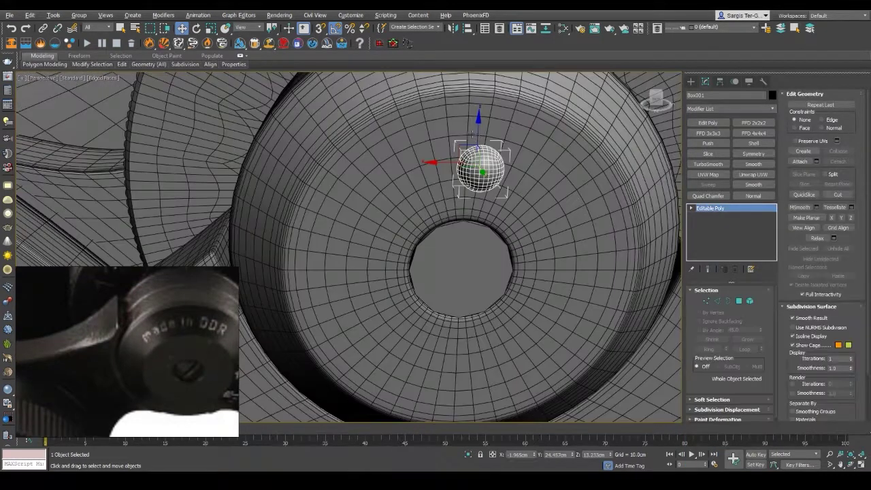
click(466, 259)
click(437, 314)
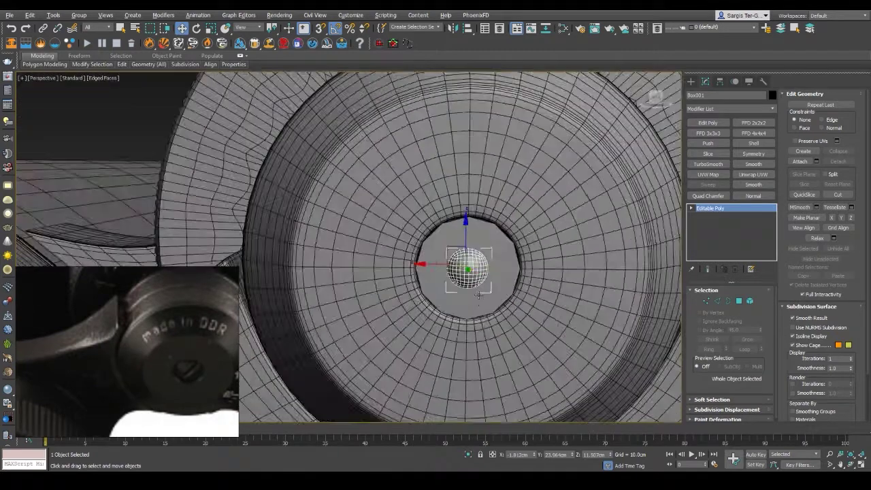
Step: Select all of the sphere's polygons, checking it from several angles in wireframe and shaded views
key(F3)
key(F3)
key(4)
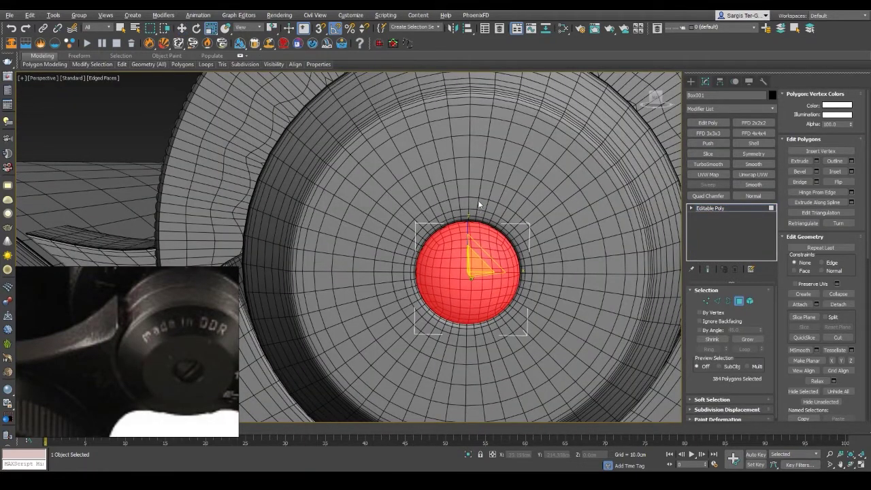
mouse_move(476, 204)
alt+middle_down()
mouse_move(469, 338)
mouse_move(476, 320)
alt+middle_up()
key(F3)
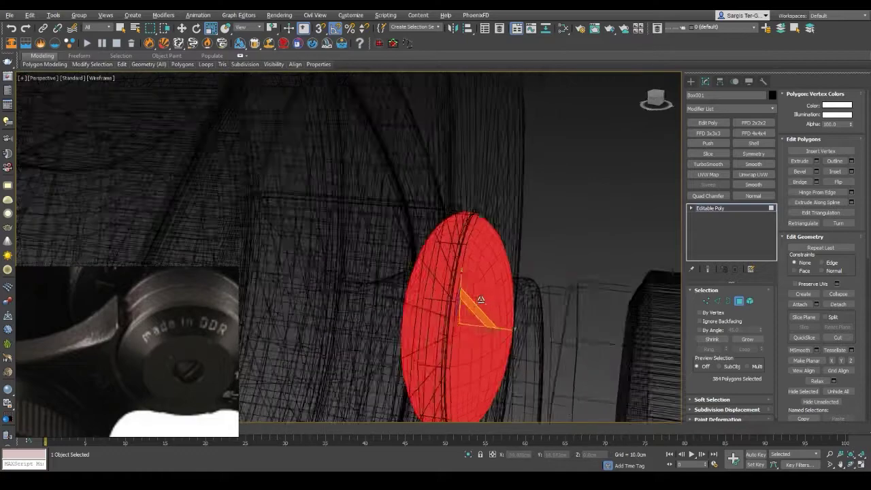
key(2)
key(5)
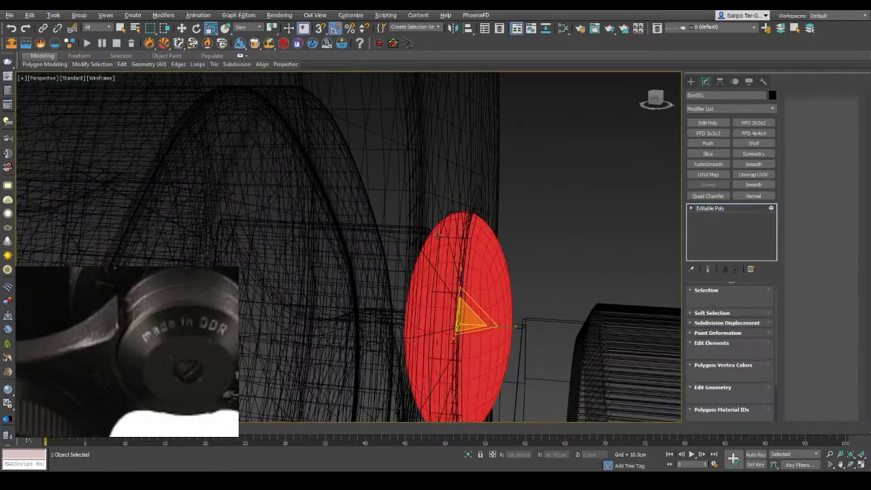
key(ctrl+d)
key(F3)
mouse_move(435, 286)
alt+middle_down()
mouse_move(376, 249)
mouse_move(432, 319)
mouse_move(454, 187)
alt+middle_up()
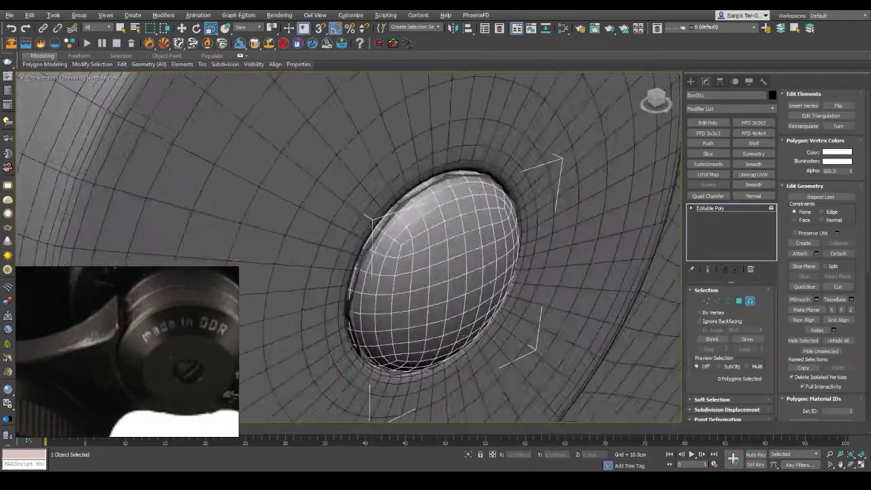
key(F4)
key(r)
key(ctrl+d)
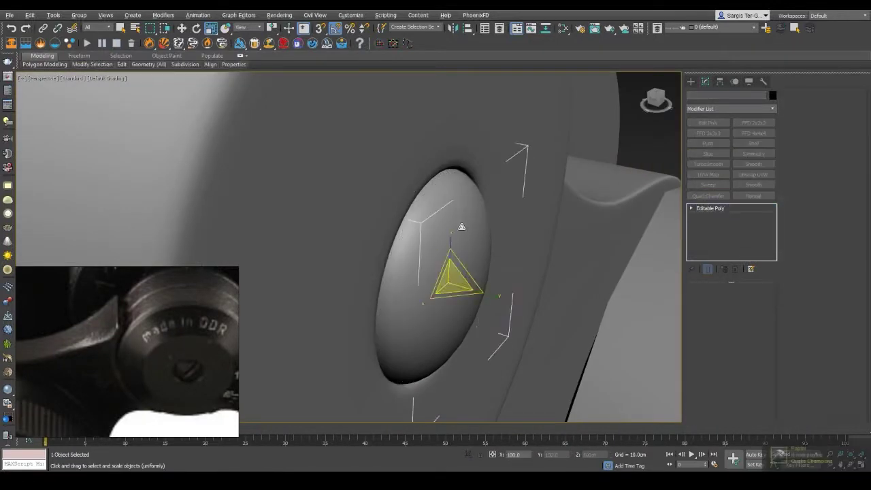
key(F3)
key(4)
key(ctrl+a)
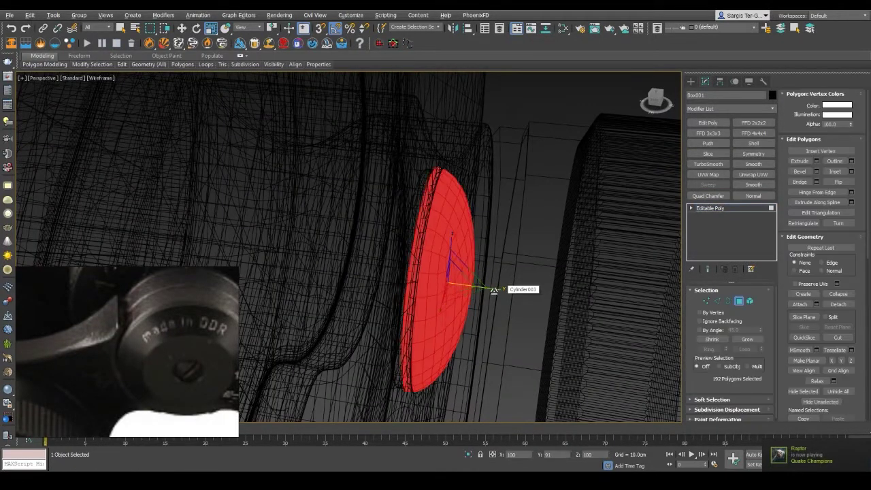
Step: Switch to edge level and inspect the sphere's edges from below
key(F3)
mouse_move(494, 290)
alt+middle_down()
mouse_move(382, 284)
mouse_move(373, 220)
mouse_move(433, 291)
alt+middle_up()
key(4)
key(F3)
key(w)
key(F3)
key(F4)
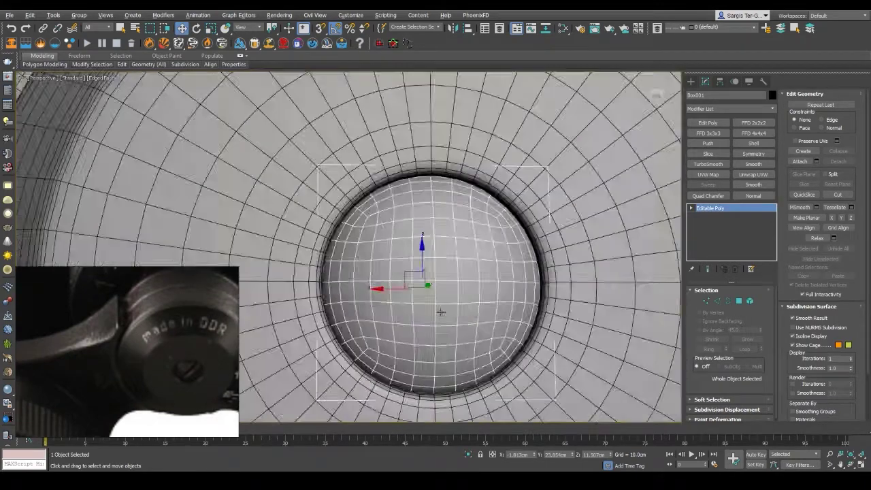
key(2)
key(F3)
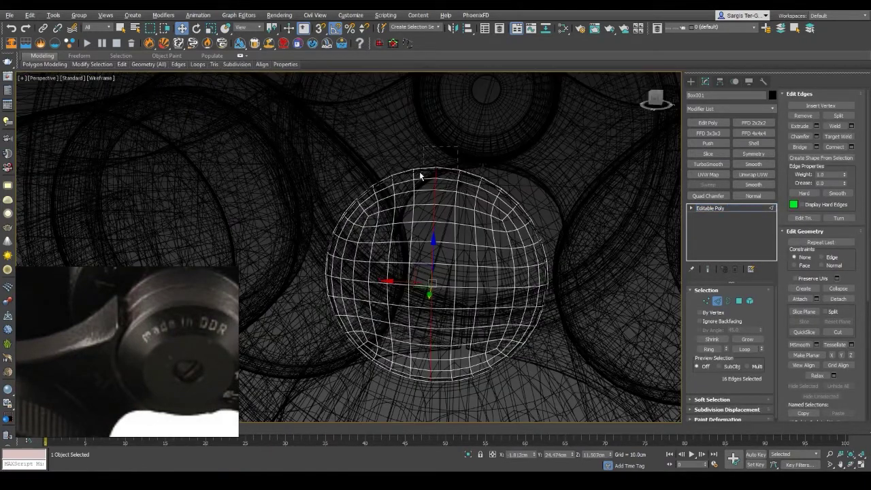
alt+middle_drag(419, 175, 461, 416)
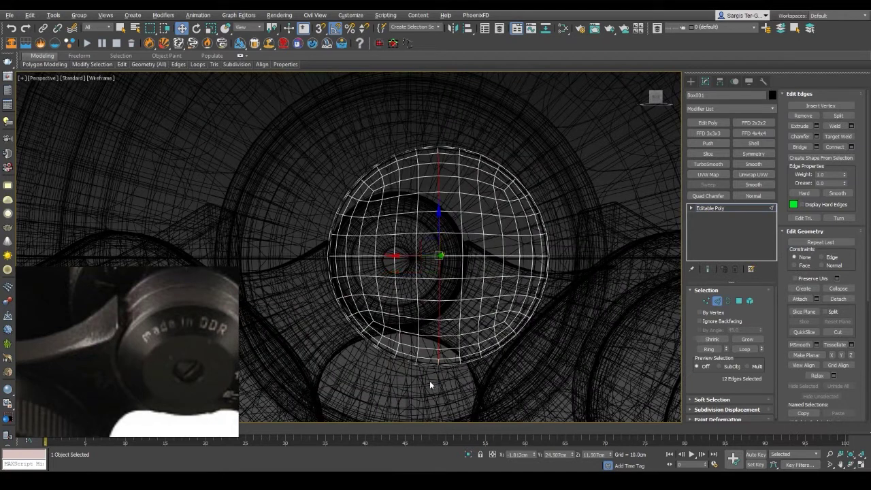
key(F3)
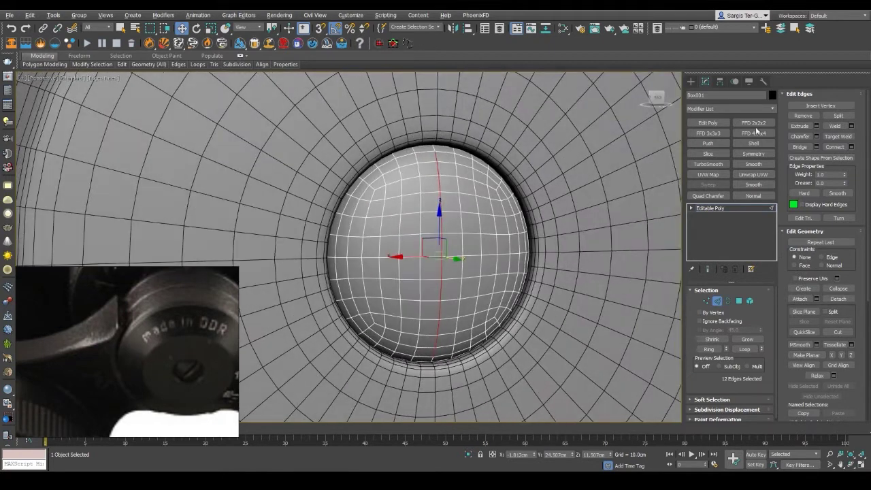
Step: Extrude the selected sphere edges and weld nearby vertices together
click(816, 126)
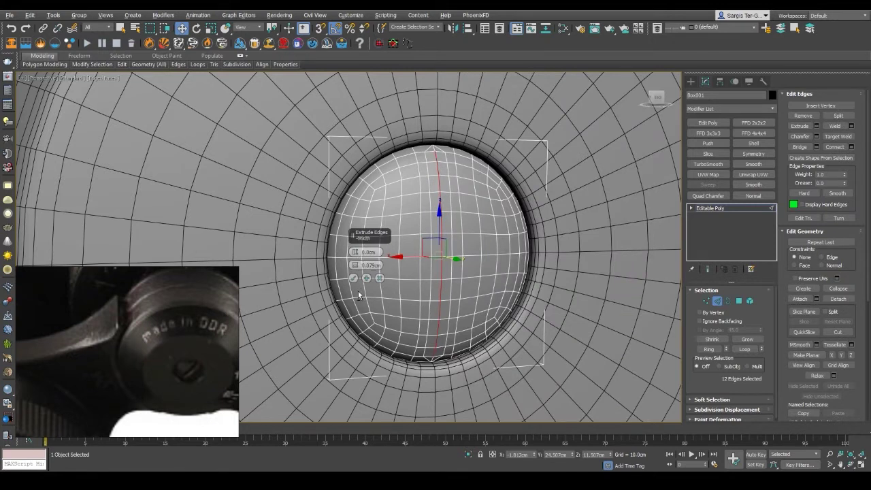
key(F3)
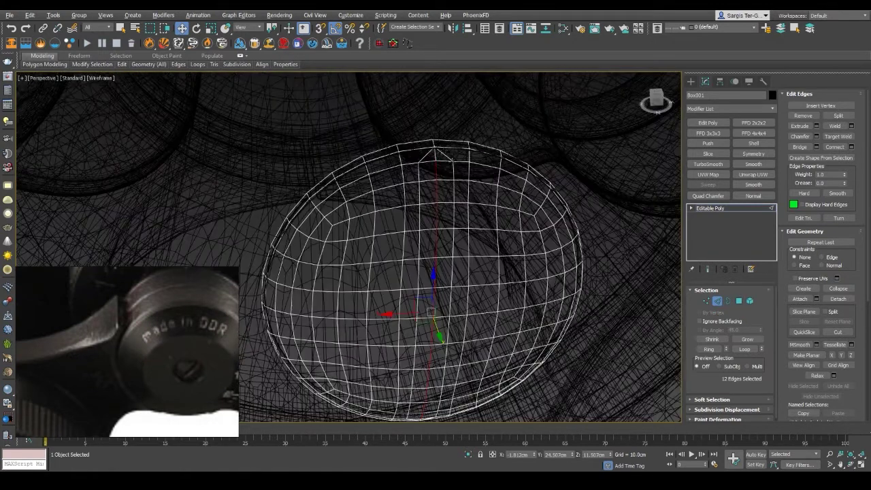
click(851, 217)
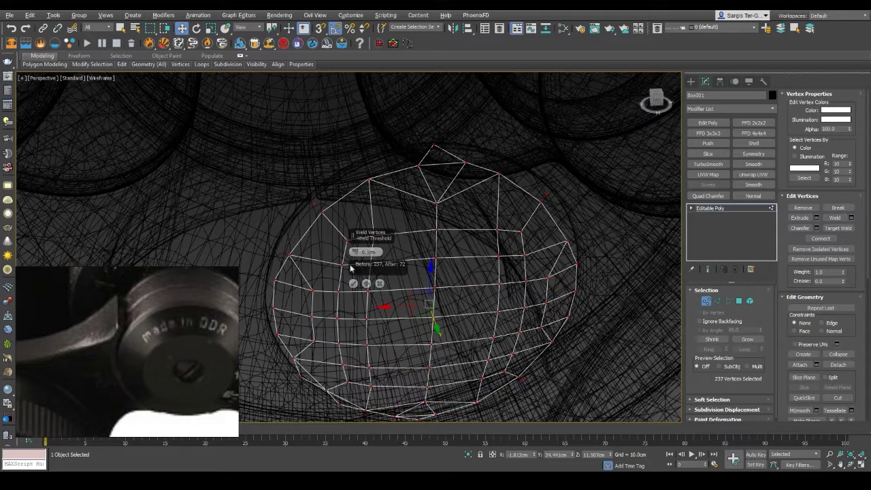
click(353, 283)
key(F3)
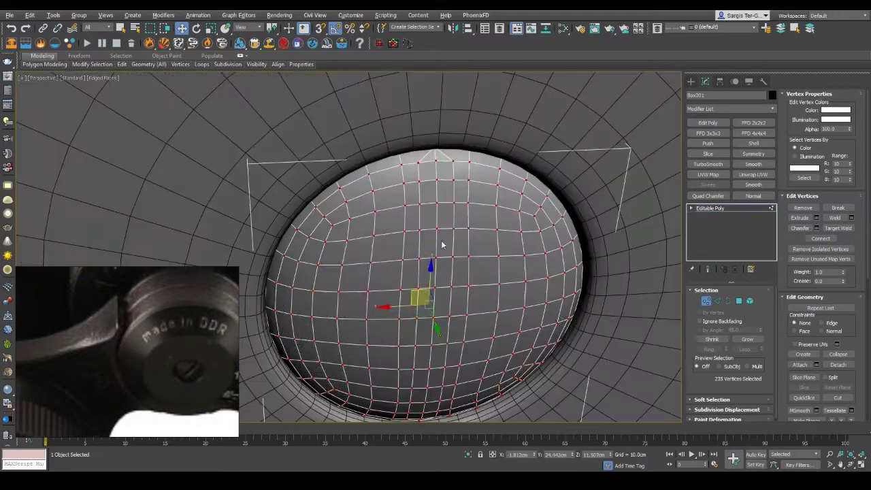
Step: Bevel a vertical strip of polygons inward, about -0.226, to cut the screw slot
click(739, 300)
click(717, 300)
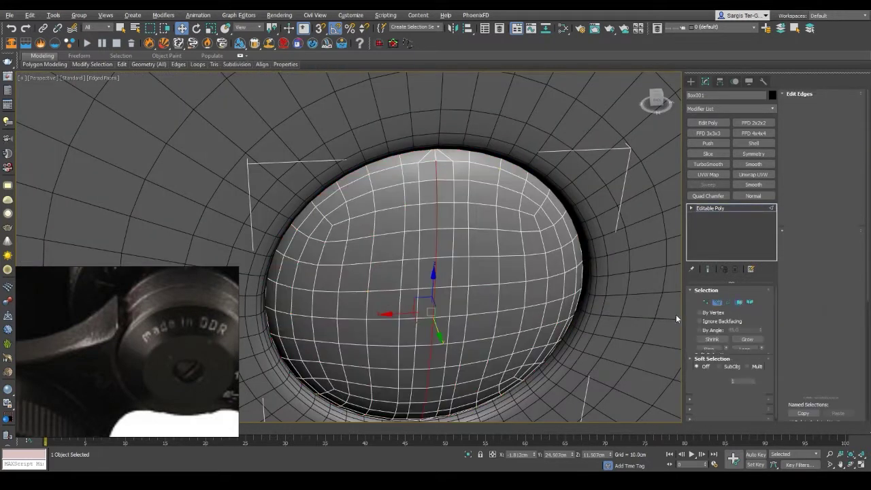
alt+middle_drag(582, 252, 575, 236)
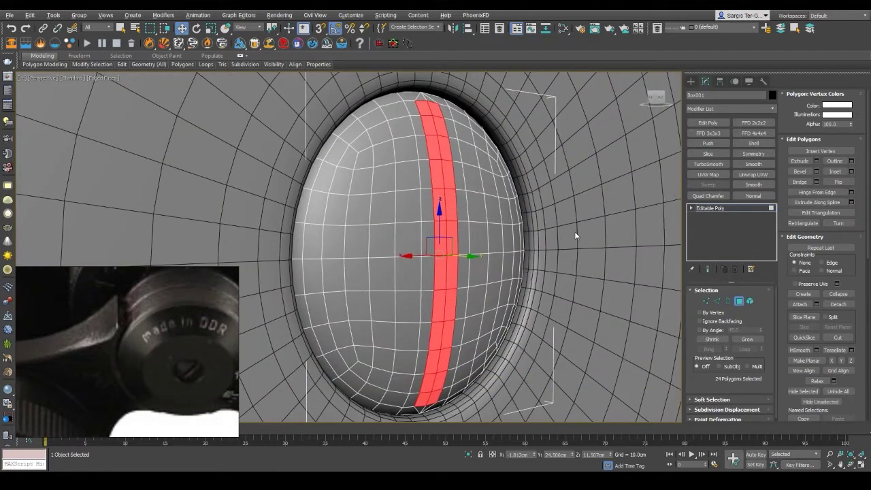
click(817, 171)
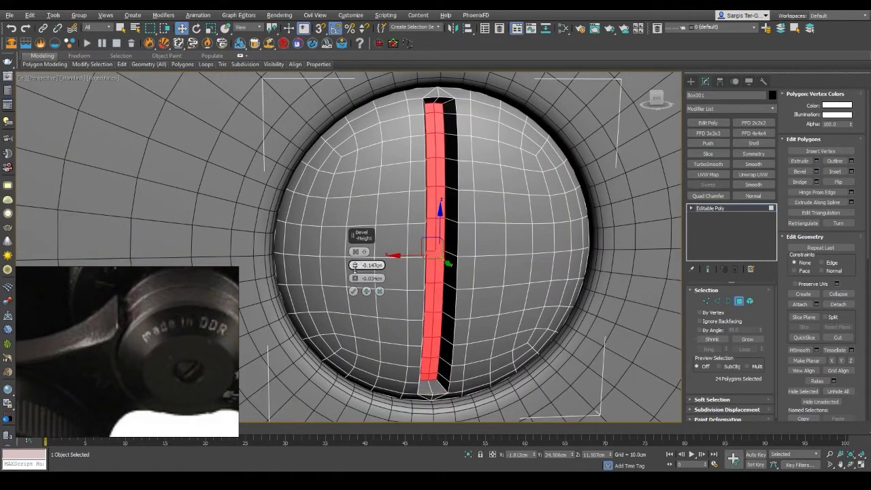
key(F3)
alt+middle_drag(355, 268, 428, 340)
drag(355, 264, 356, 265)
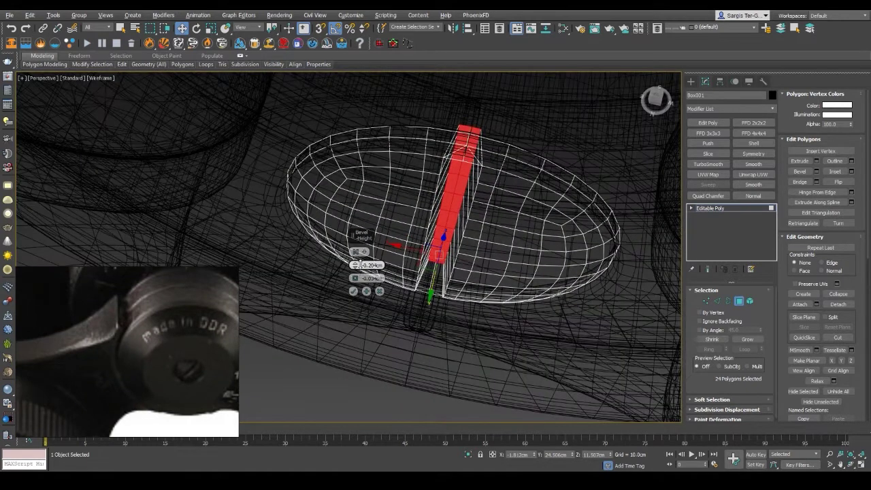
click(353, 291)
key(F3)
Step: Try a smoothing modifier on the screw head, then undo it
click(753, 164)
key(F4)
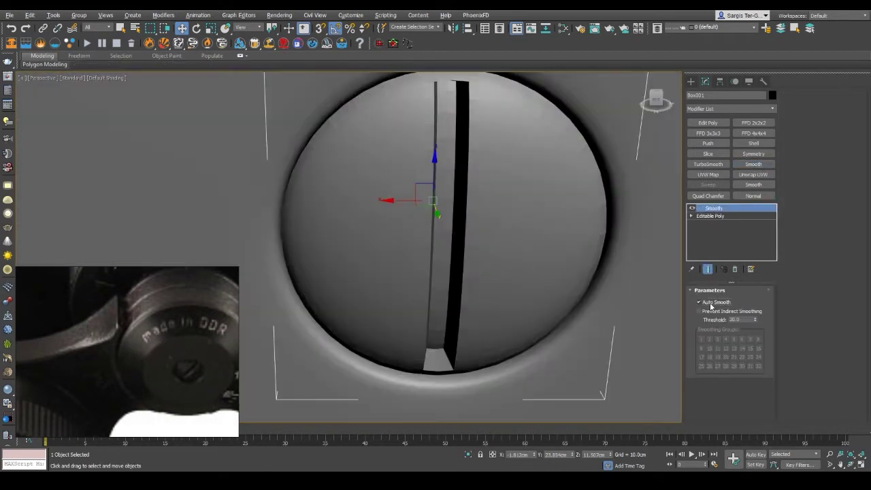
alt+middle_drag(530, 235, 439, 283)
key(ctrl+z)
scroll(333, 238, down, 5)
alt+middle_drag(334, 238, 362, 217)
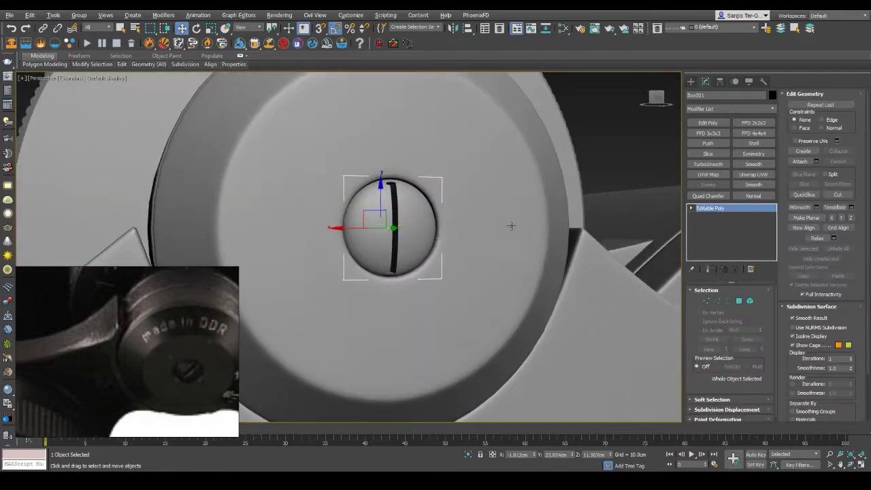
Step: Deselect the screw and view the binocular hinge from the front
key(e)
click(644, 155)
scroll(645, 154, down, 5)
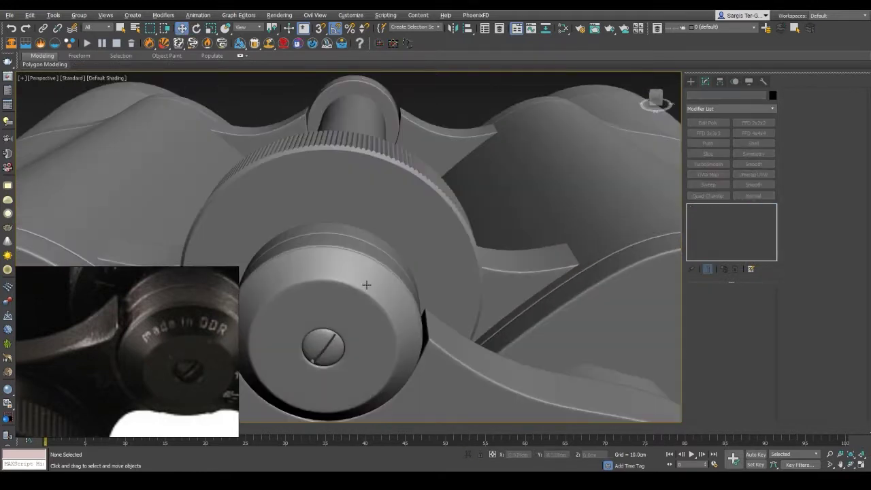
alt+middle_drag(645, 154, 566, 155)
alt+middle_drag(424, 302, 380, 299)
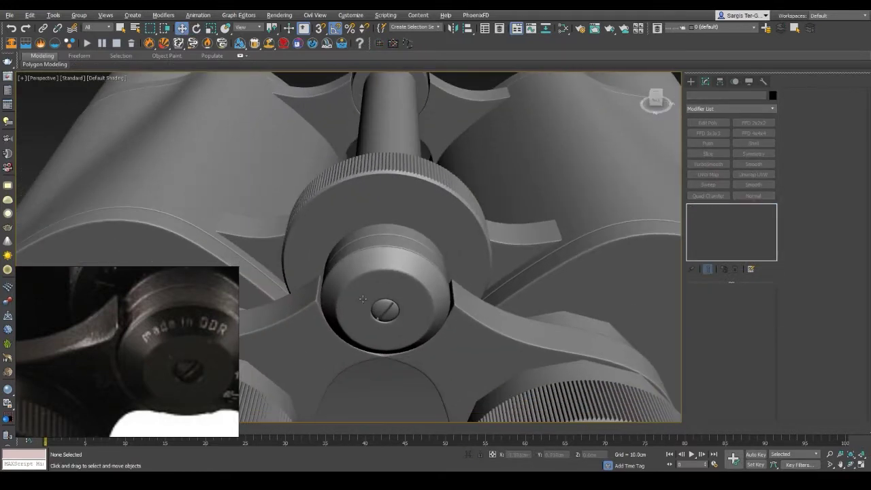
Step: Check the centre hinge cap's edges, then deselect it and view the whole binoculars
click(384, 303)
key(F4)
key(2)
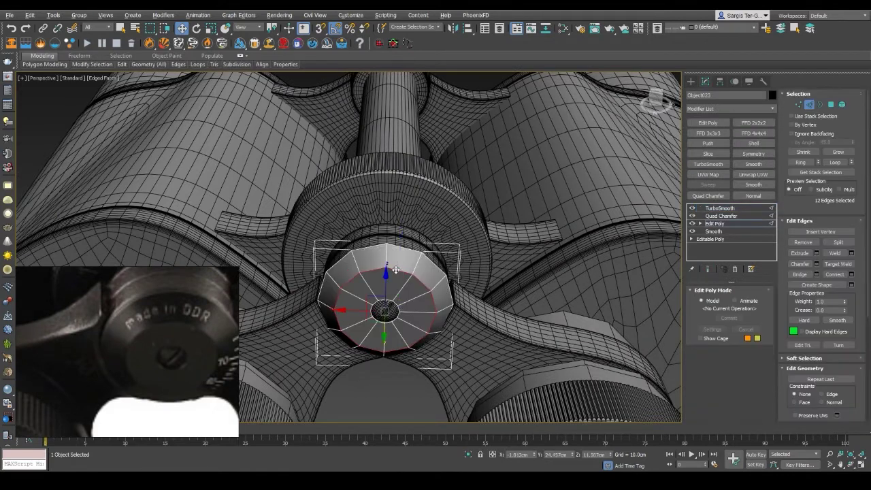
scroll(515, 268, down, 3)
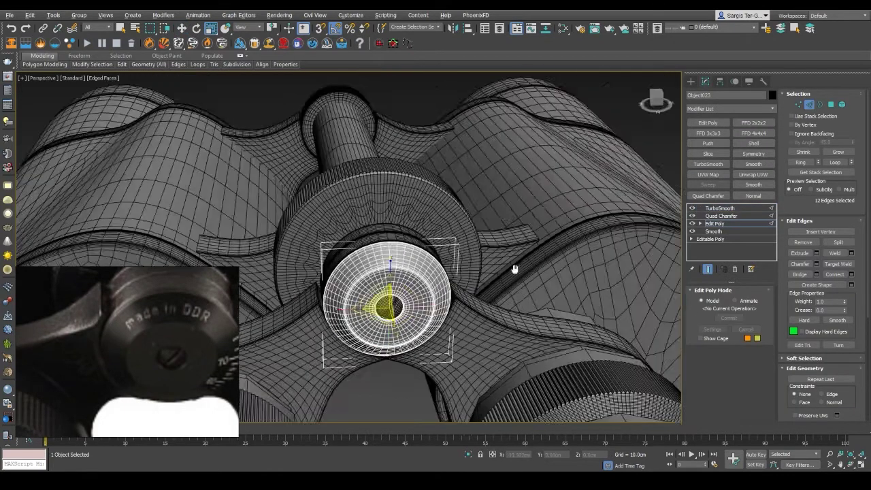
click(554, 175)
key(F4)
alt+middle_drag(554, 175, 422, 237)
scroll(422, 237, down, 3)
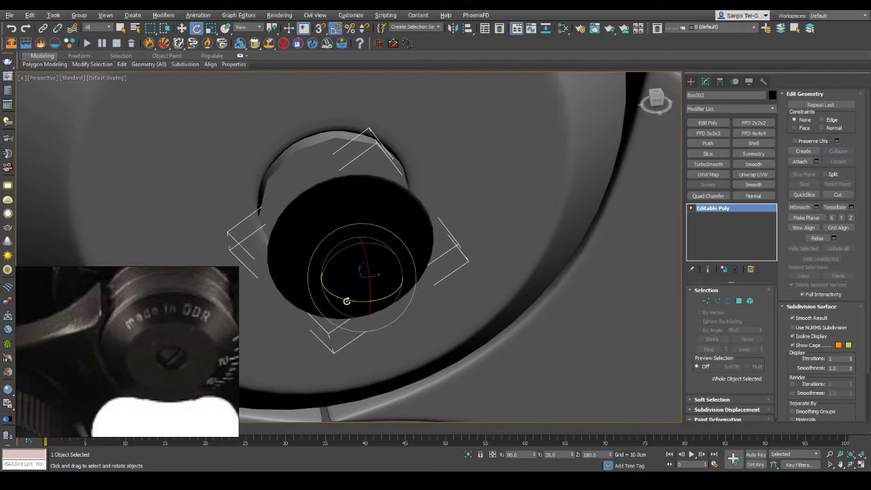
Step: Rotate the screw copy 185° on Z and -35° on Y onto the other cap, then select the eyepiece ring
drag(347, 300, 430, 299)
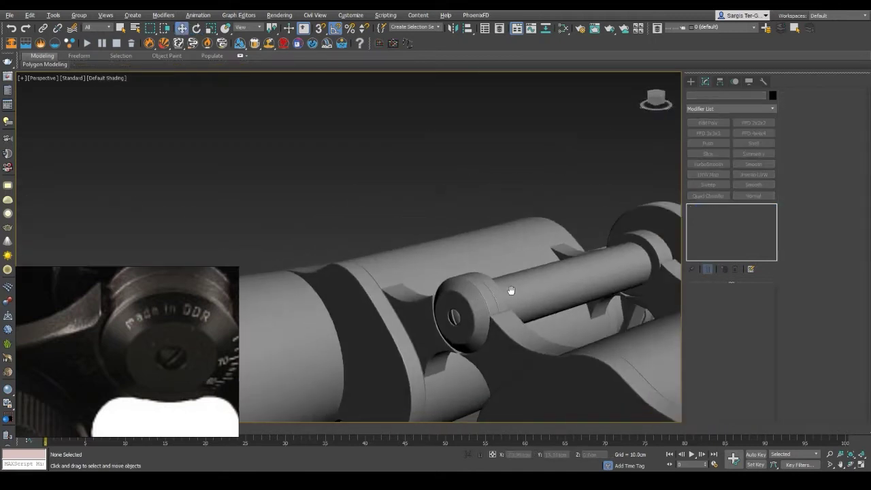
drag(370, 234, 387, 253)
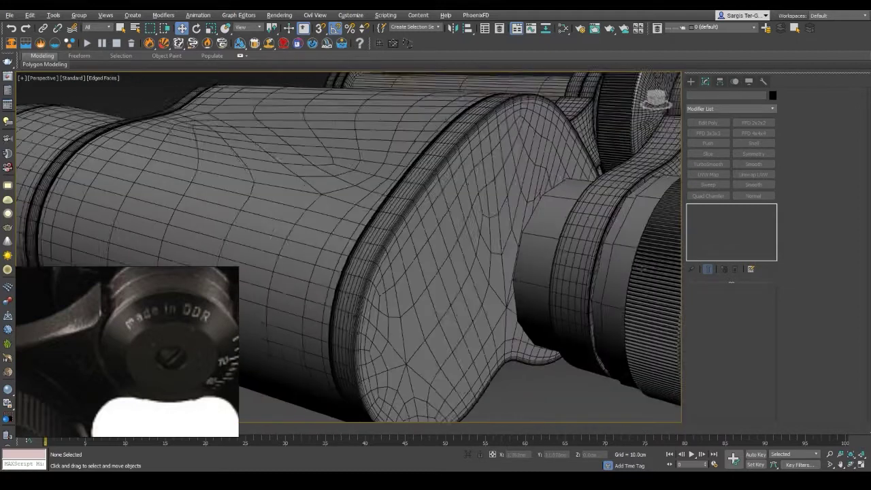
click(585, 270)
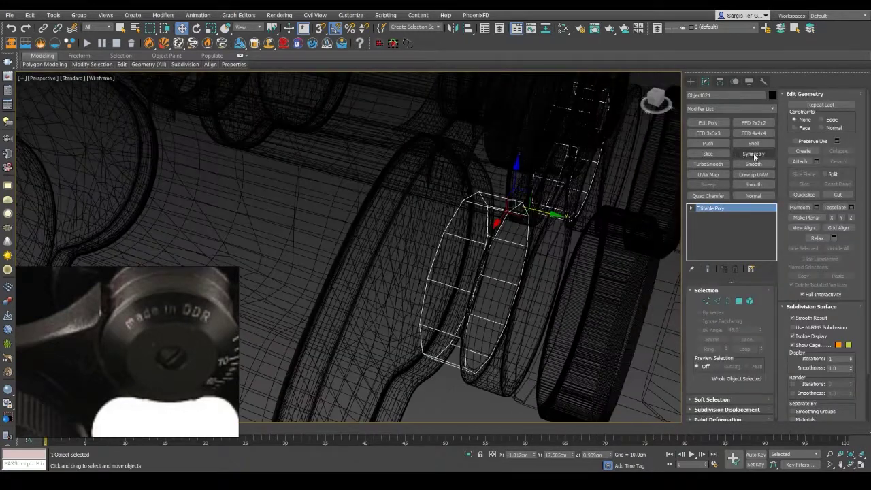
Step: Add TurboSmooth to the eyepiece ring piece and frame it in view
click(708, 164)
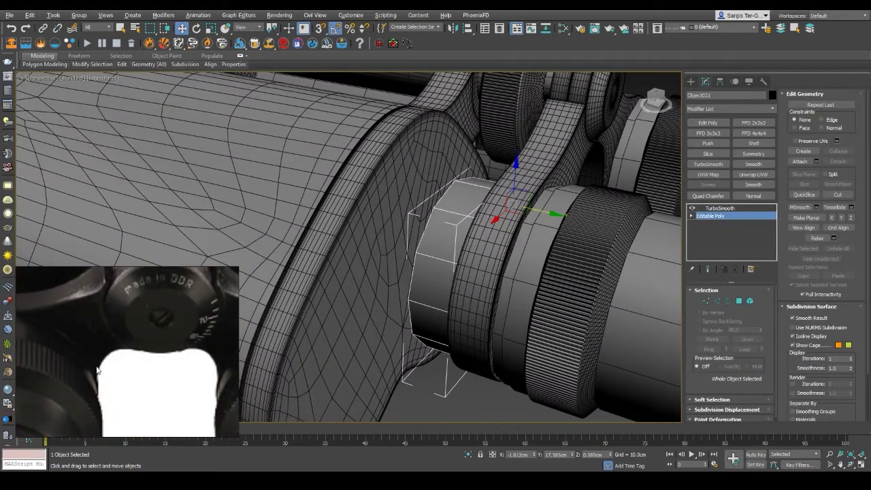
key(F3)
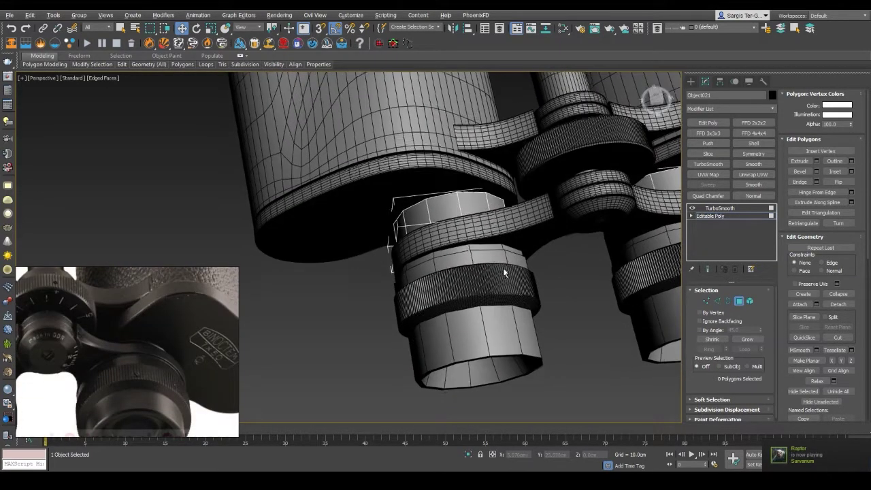
scroll(503, 269, up, 10)
mouse_move(424, 288)
middle_down()
mouse_move(444, 241)
mouse_move(499, 273)
middle_up()
key(F4)
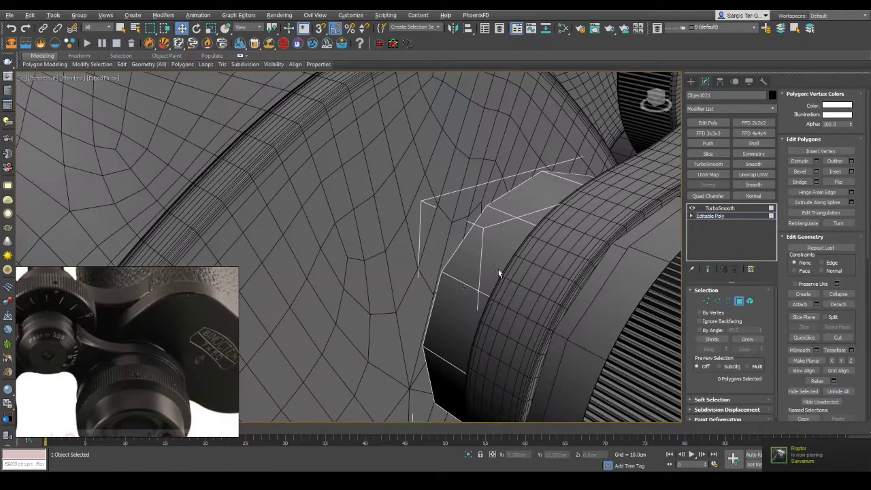
key(4)
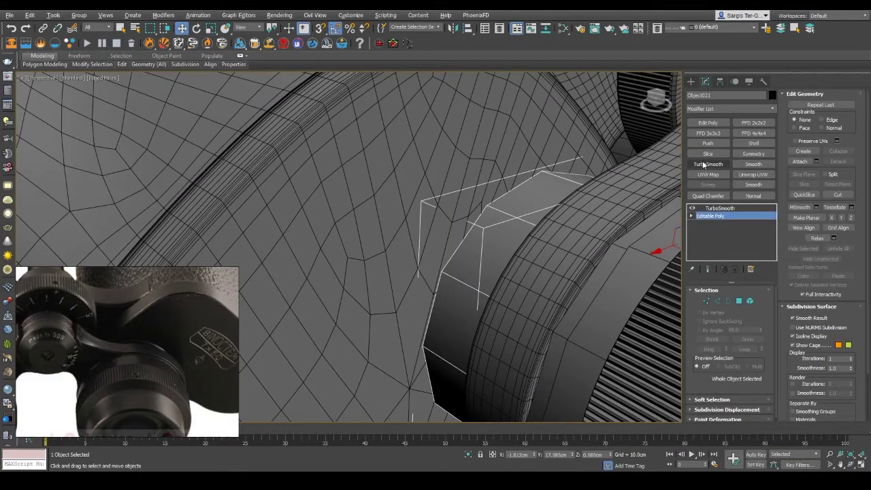
key(z)
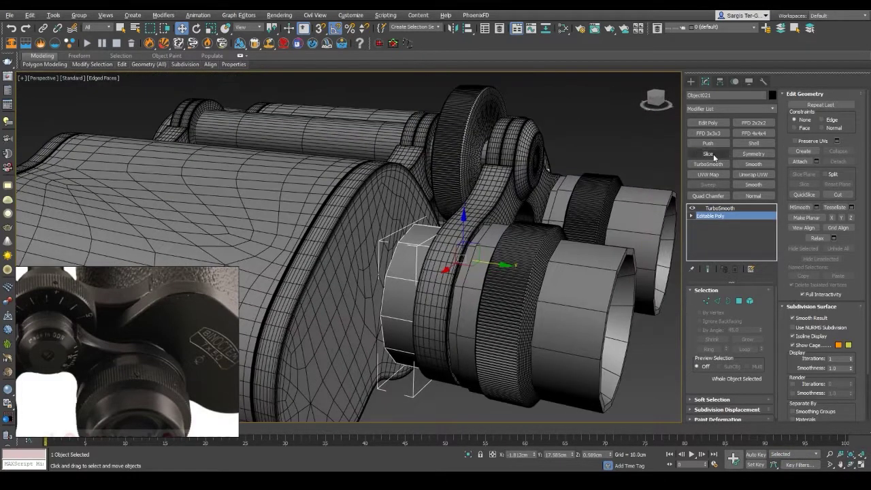
Step: Undo an extra smoothing layer and set TurboSmooth iterations to 2
click(709, 164)
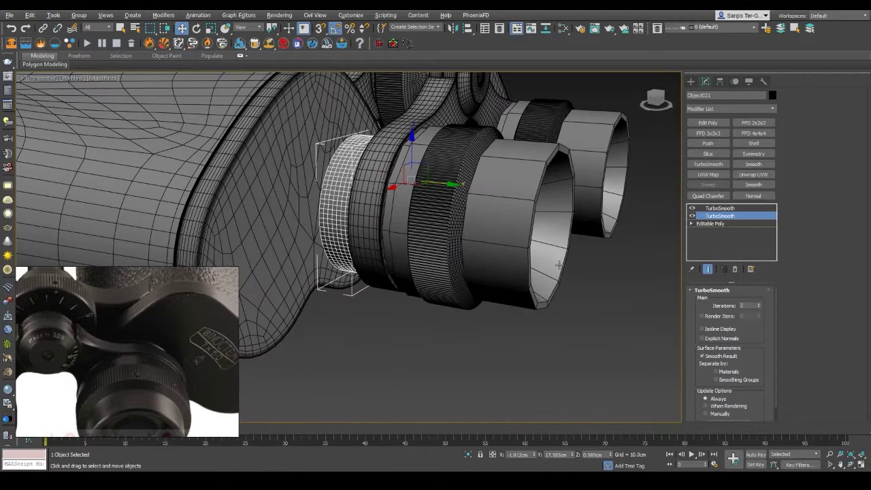
key(ctrl+z)
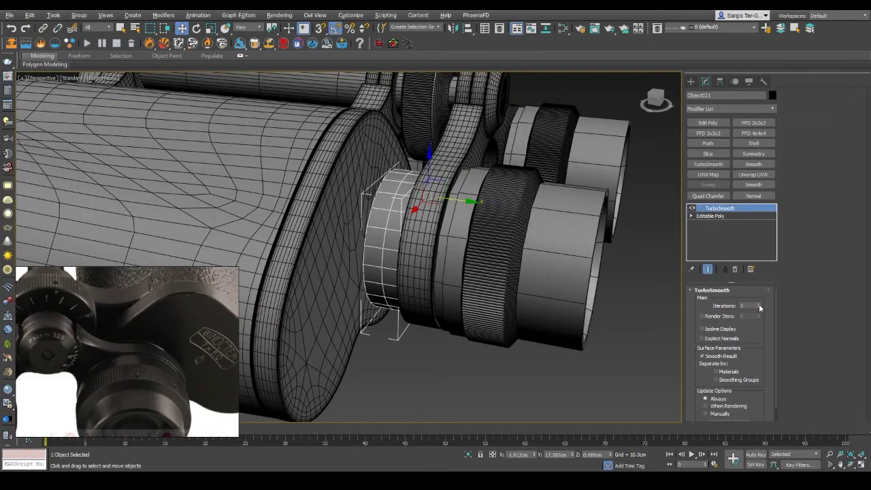
click(759, 305)
mouse_move(517, 272)
alt+middle_down()
mouse_move(641, 298)
mouse_move(536, 283)
mouse_move(512, 297)
mouse_move(588, 218)
mouse_move(603, 320)
alt+middle_up()
key(F3)
key(4)
key(F3)
Step: Deselect the ring piece and select the plain ring beside the focus wheel
click(603, 319)
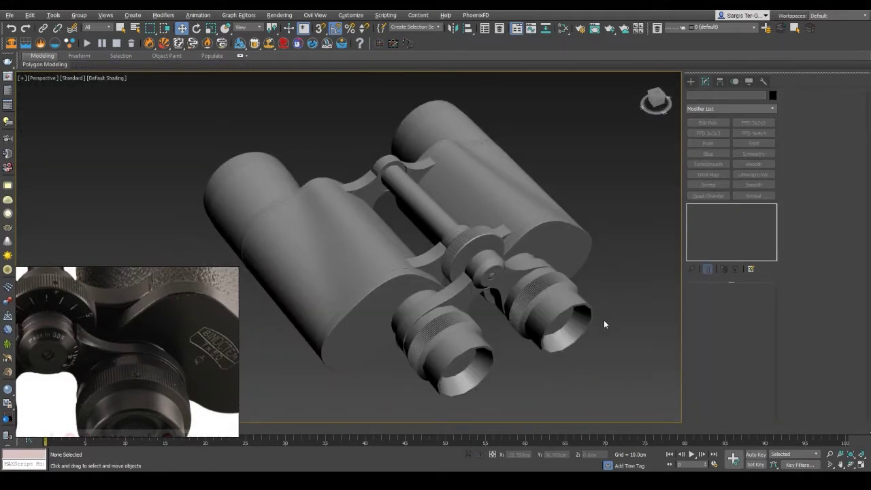
key(F4)
scroll(422, 293, up, 5)
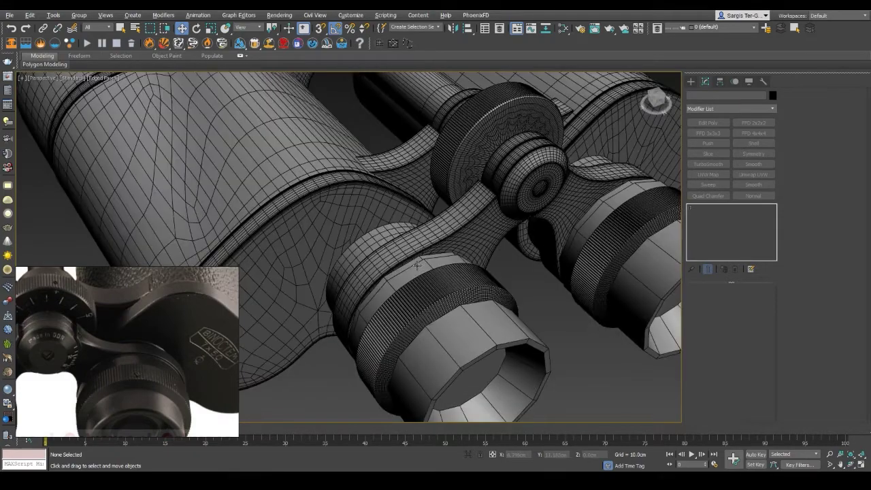
click(433, 270)
scroll(432, 270, up, 10)
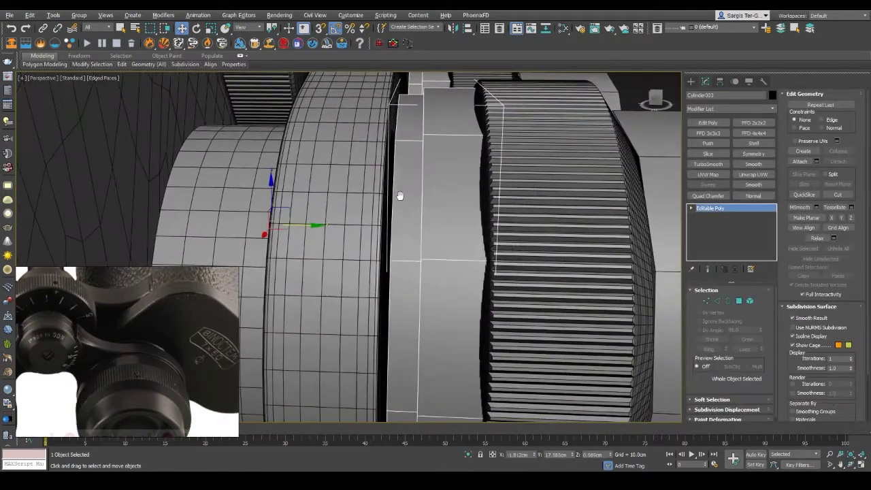
Step: Add a Symmetry modifier to mirror the plain ring onto the other barrel
key(F4)
mouse_move(399, 194)
middle_down()
mouse_move(351, 215)
mouse_move(370, 324)
middle_up()
key(F3)
scroll(351, 216, down, 5)
key(5)
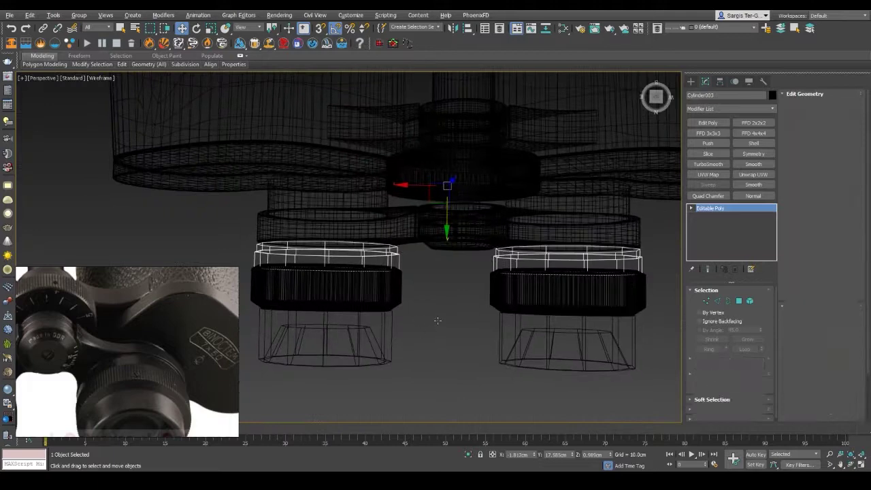
key(F3)
key(F3)
key(F3)
click(753, 153)
key(z)
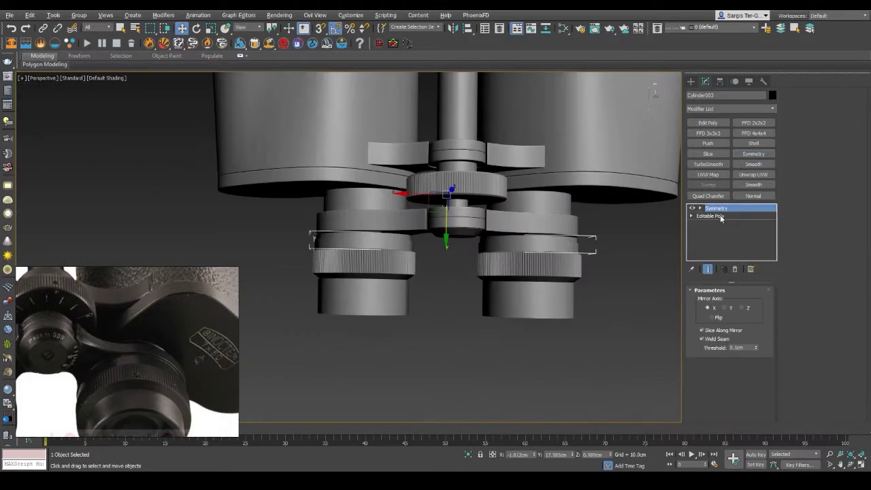
Step: Inspect the ring's open border edges in its base Editable Poly
click(710, 216)
key(F4)
key(3)
click(543, 238)
scroll(542, 238, up, 5)
alt+middle_drag(542, 238, 508, 357)
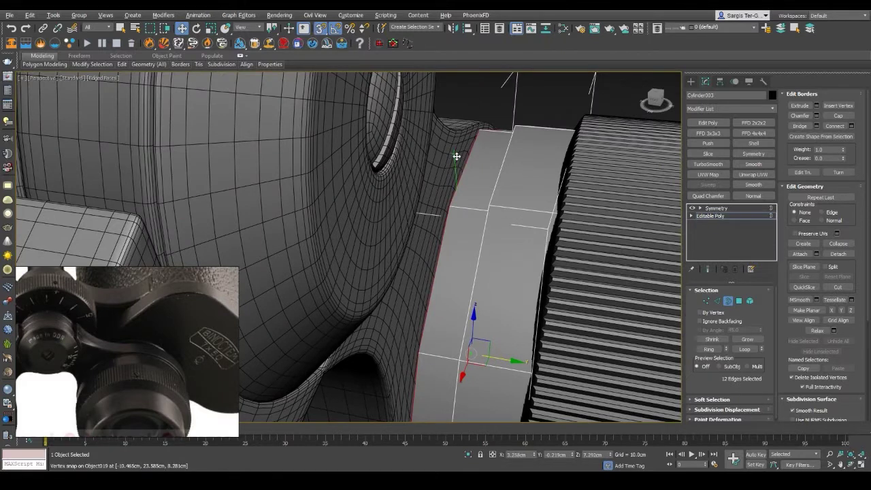
key(3)
alt+middle_drag(592, 221, 558, 204)
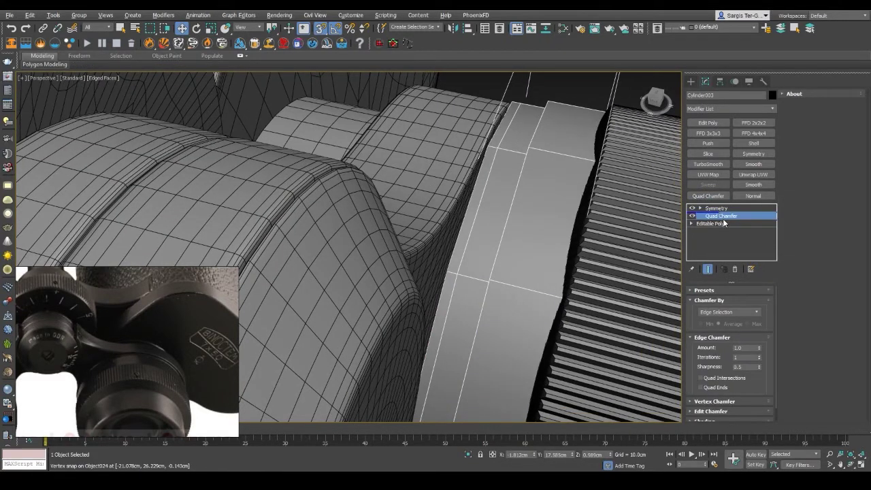
alt+middle_drag(585, 225, 528, 249)
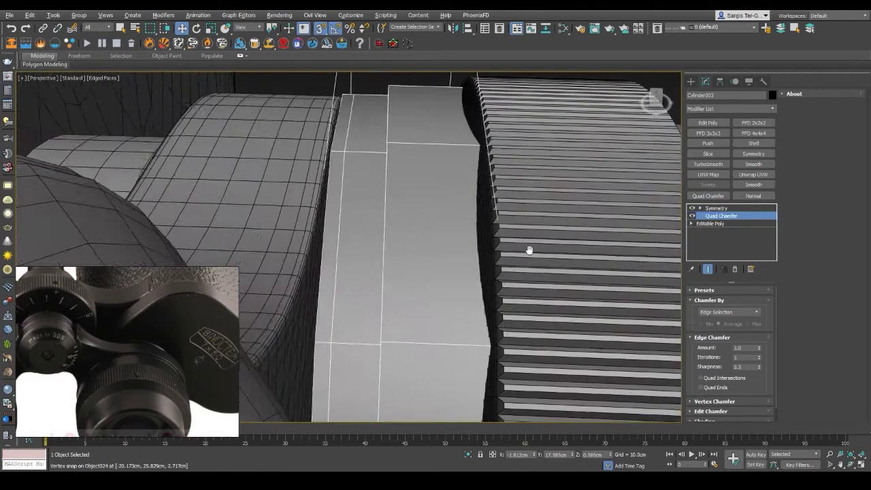
Step: Add a Quad Chamfer by smoothing groups with Amount 0.047
click(728, 311)
click(721, 328)
right_click(759, 368)
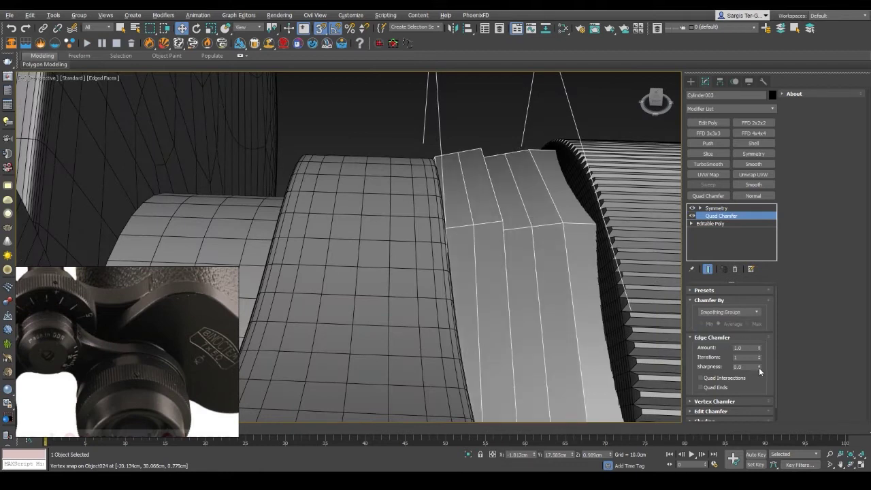
right_click(759, 348)
right_click(757, 347)
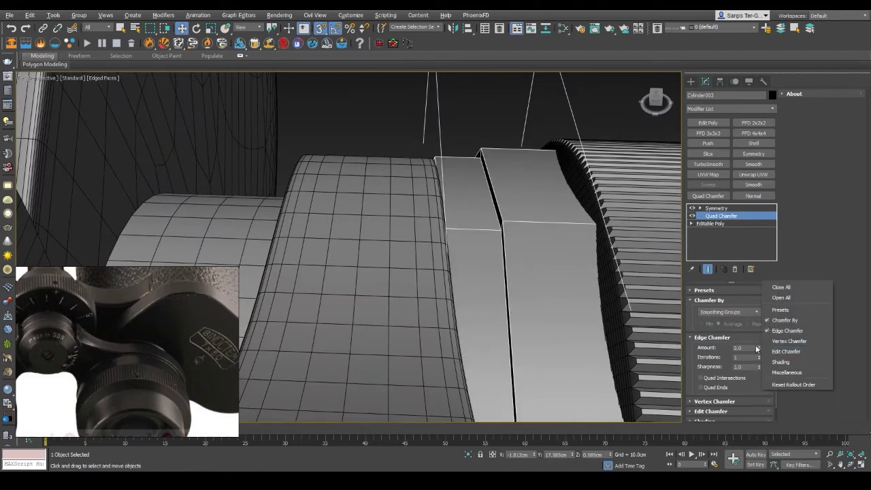
drag(758, 332, 758, 320)
mouse_move(408, 273)
alt+middle_down()
mouse_move(225, 189)
mouse_move(340, 239)
alt+middle_up()
Step: Add a 2-iteration TurboSmooth over the chamfered ring
key(F3)
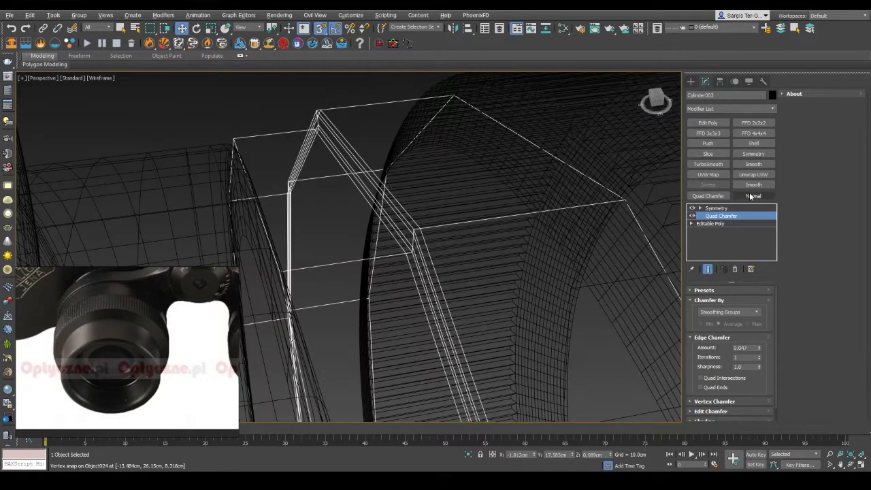
click(761, 164)
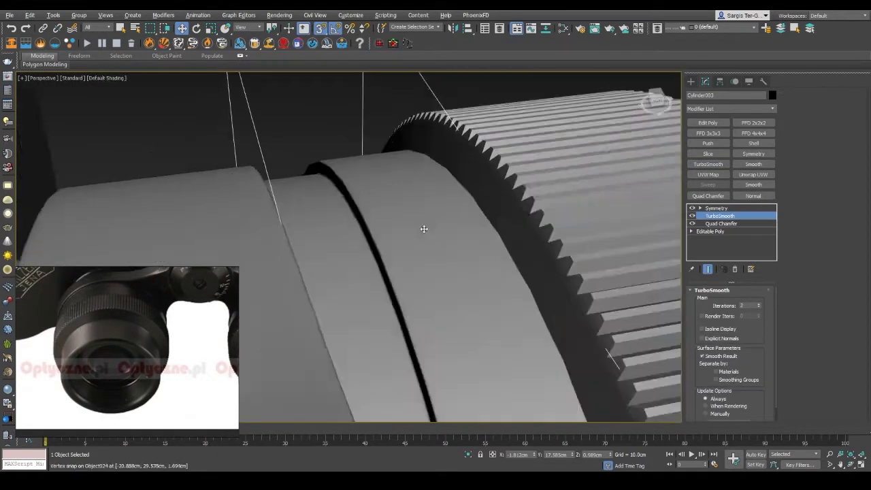
mouse_move(423, 227)
alt+middle_down()
mouse_move(457, 276)
mouse_move(474, 280)
mouse_move(392, 330)
alt+middle_up()
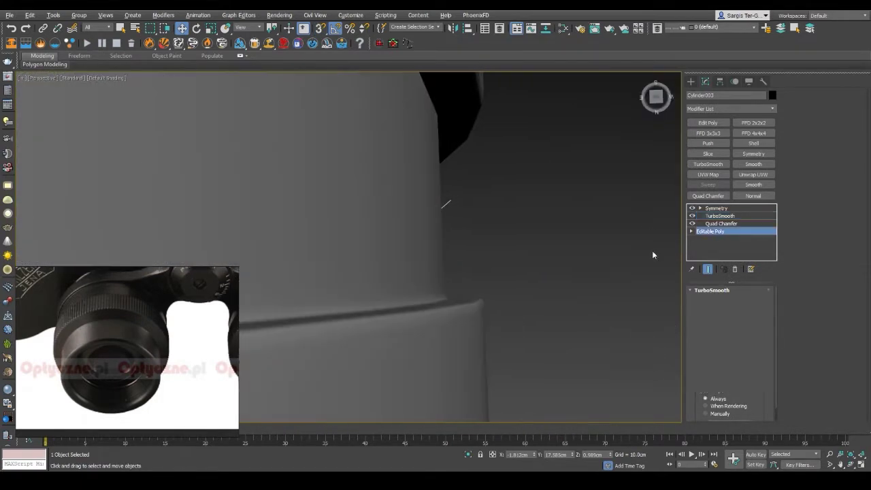
Step: Deselect the cylinder and orbit to front and side views of the binoculars with edged faces shown
key(2)
key(F4)
mouse_move(519, 269)
alt+middle_down()
mouse_move(435, 249)
mouse_move(445, 291)
alt+middle_up()
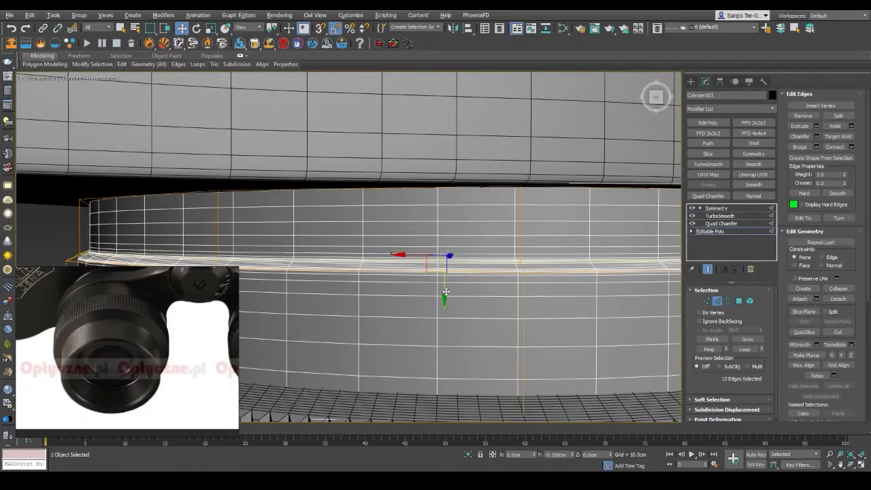
click(62, 231)
mouse_move(61, 231)
alt+middle_down()
mouse_move(491, 292)
mouse_move(476, 239)
alt+middle_up()
key(F4)
scroll(485, 233, up, 2)
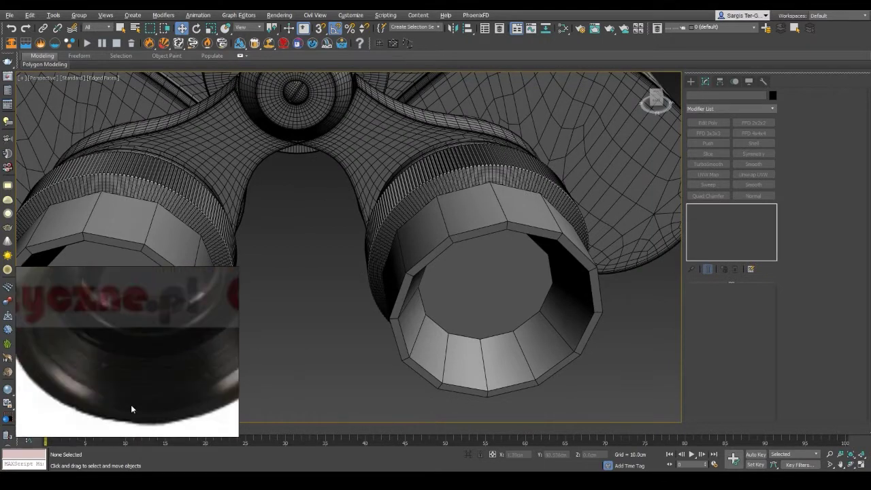
alt+middle_drag(461, 338, 444, 316)
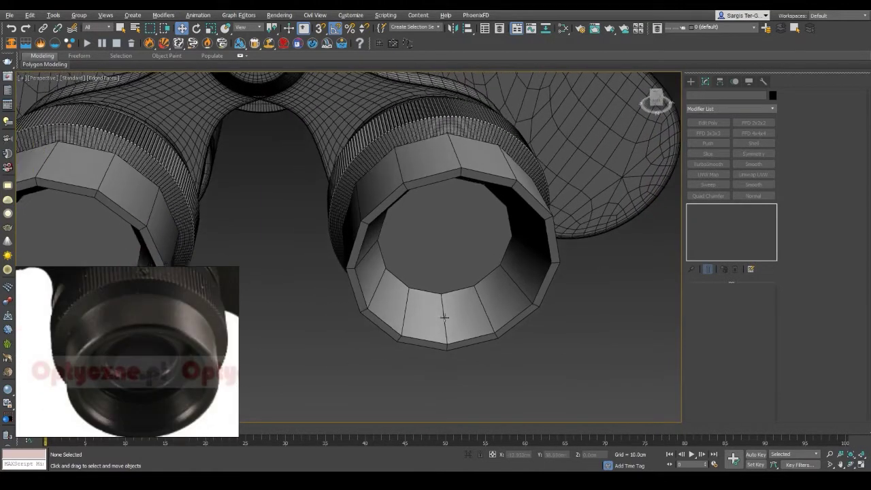
alt+middle_drag(444, 316, 458, 267)
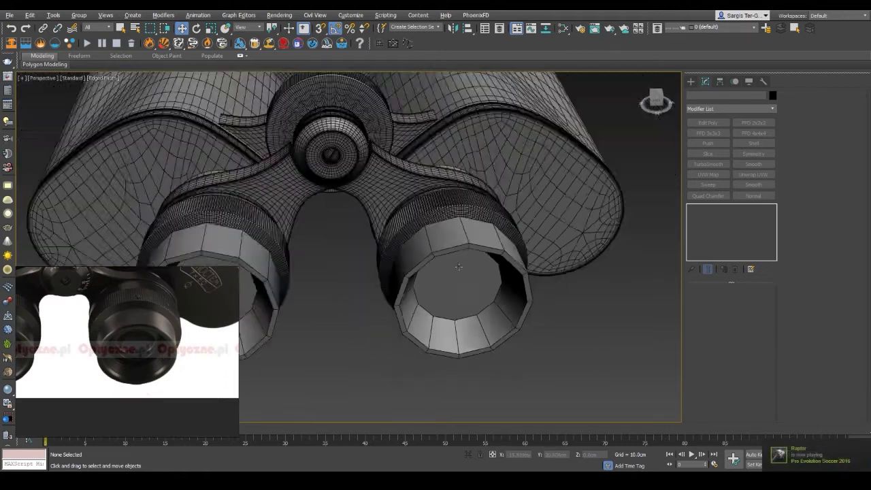
scroll(459, 267, down, 3)
mouse_move(448, 333)
alt+middle_down()
mouse_move(472, 301)
mouse_move(622, 255)
mouse_move(524, 247)
mouse_move(435, 258)
alt+middle_up()
Step: Orbit the binoculars through frontal, level side and low-angle views to compare with the reference
key(F4)
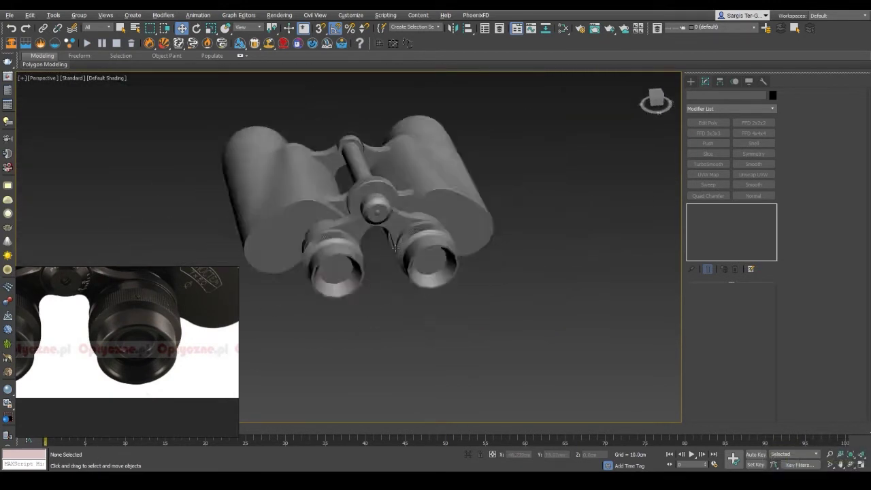
scroll(408, 238, up, 5)
scroll(395, 253, down, 5)
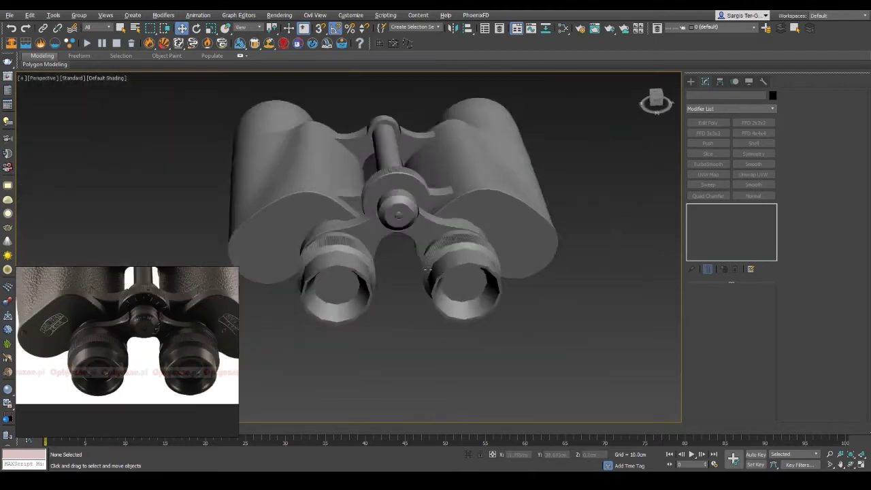
mouse_move(408, 231)
alt+middle_down()
mouse_move(395, 253)
mouse_move(415, 215)
mouse_move(412, 245)
alt+middle_up()
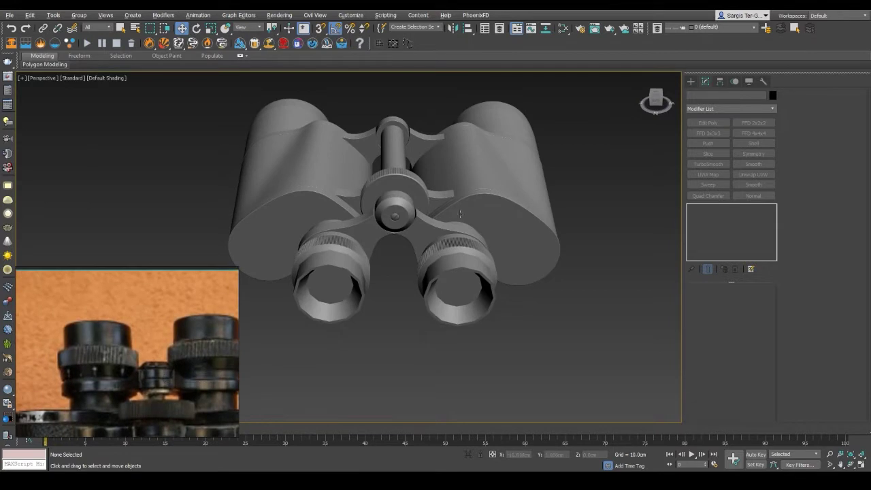
alt+middle_drag(408, 285, 400, 317)
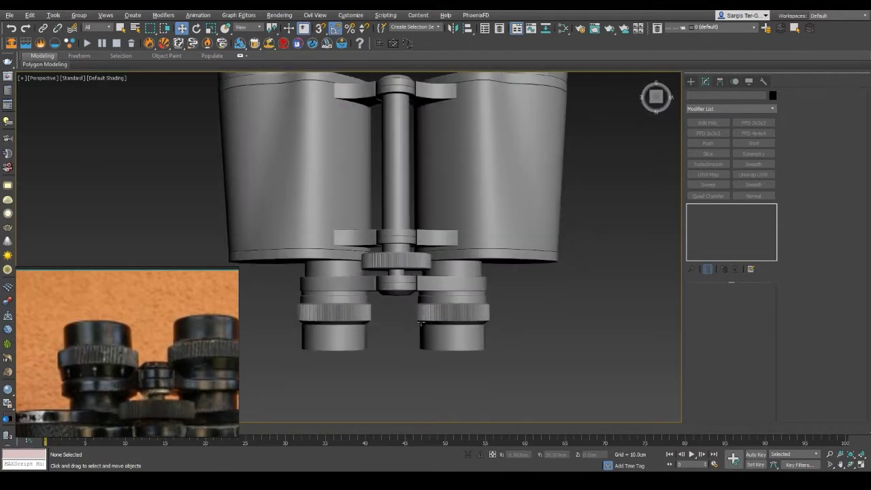
alt+middle_drag(443, 395, 446, 394)
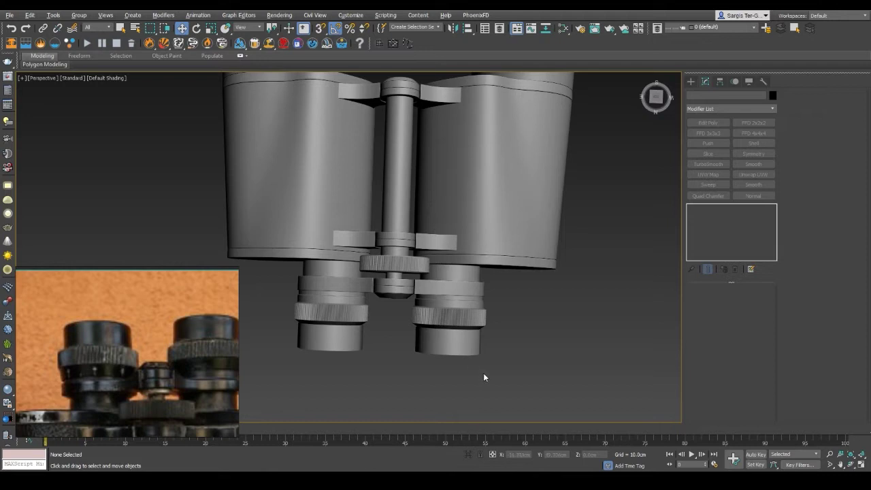
alt+middle_drag(490, 365, 501, 330)
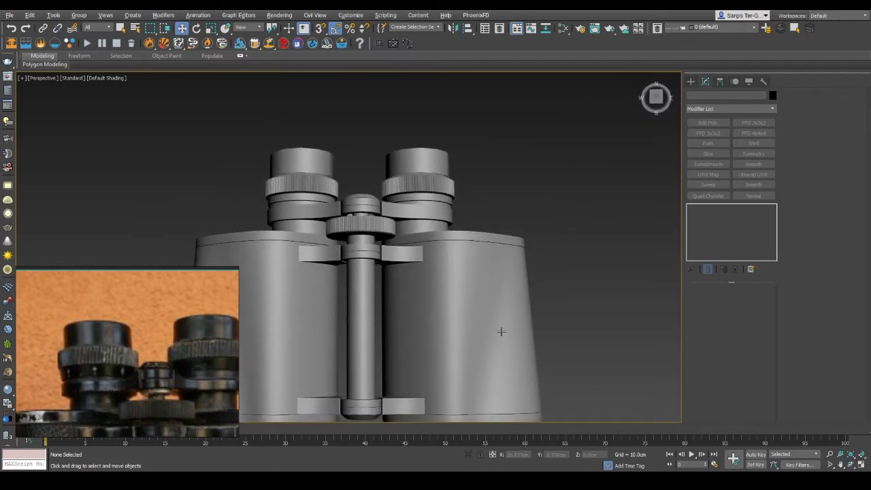
Step: Select both knurled eyepiece rings with edged faces displayed
scroll(340, 211, up, 3)
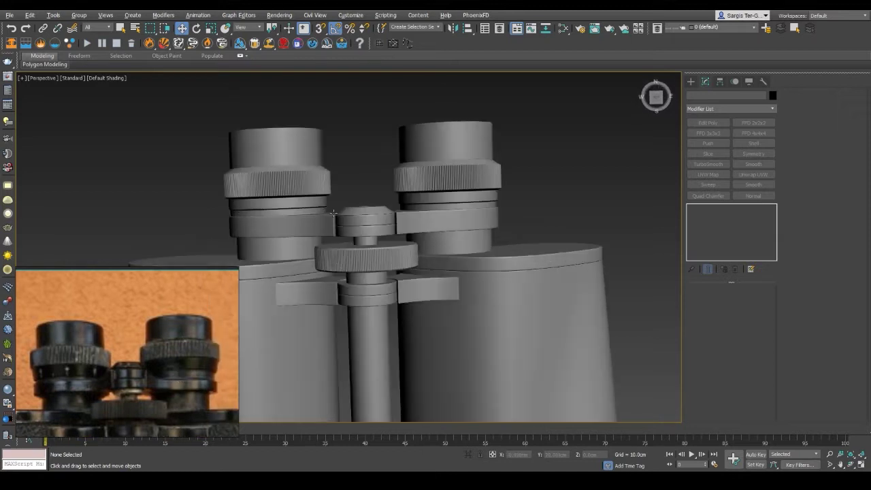
click(318, 185)
key(F4)
Step: Select one knurled eyepiece ring and view all its vertices in wireframe
scroll(326, 190, up, 3)
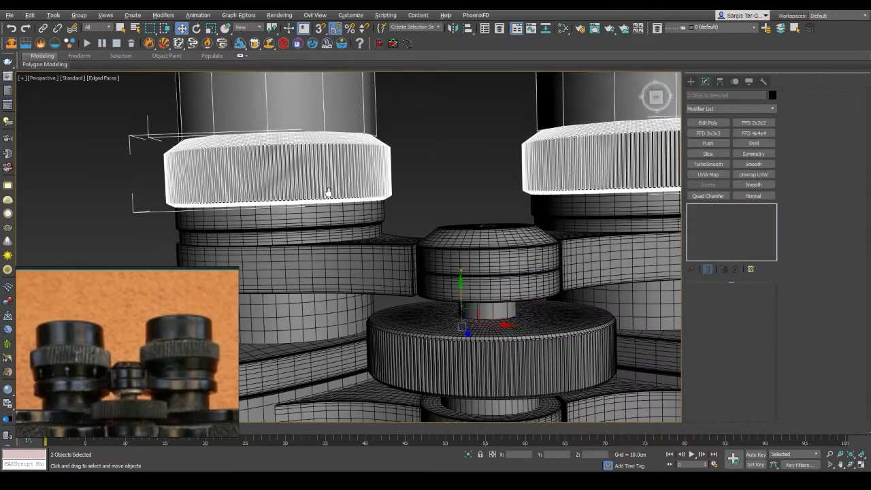
click(327, 191)
key(1)
key(Return)
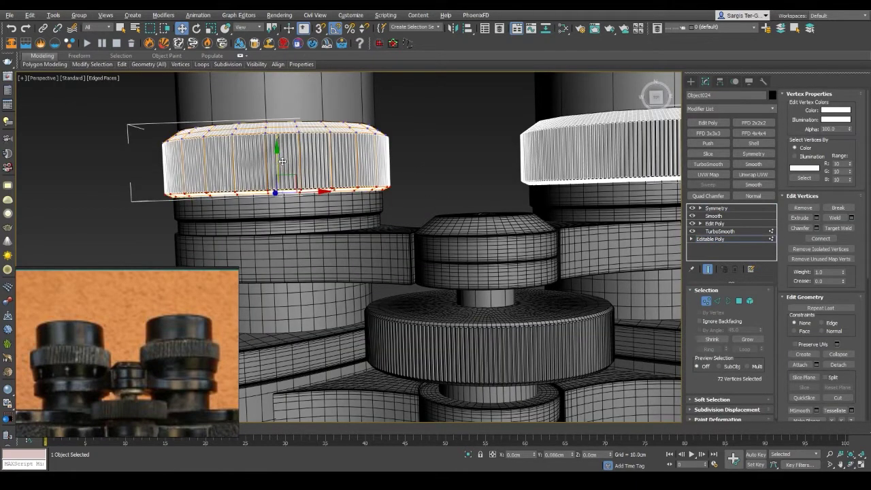
key(F3)
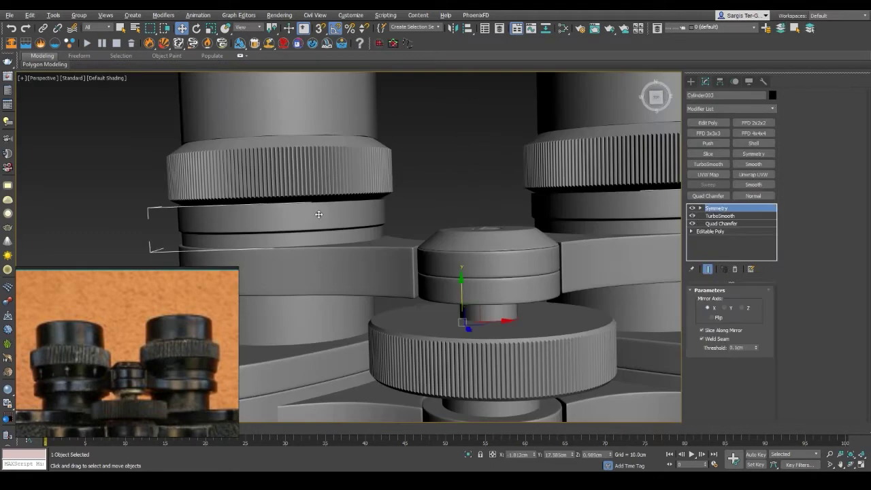
Step: Raise the eyepiece cylinder's TurboSmooth iterations from 2 to 3
key(1)
key(F3)
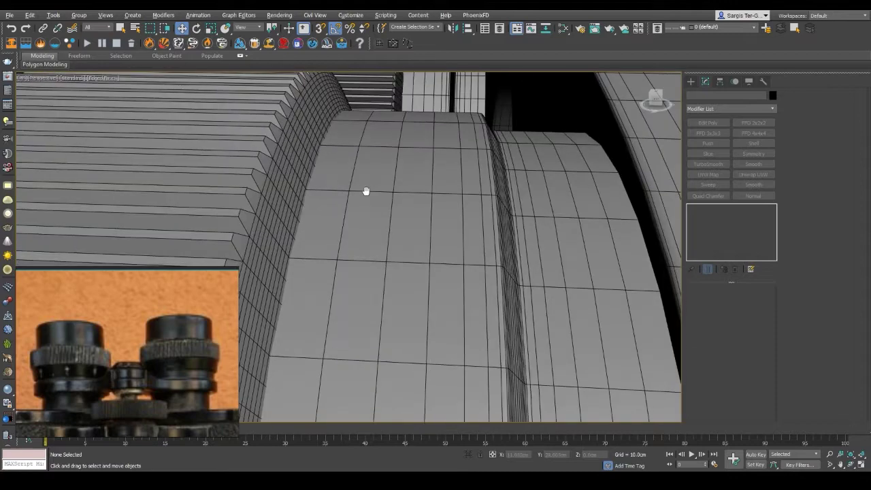
click(720, 216)
click(759, 305)
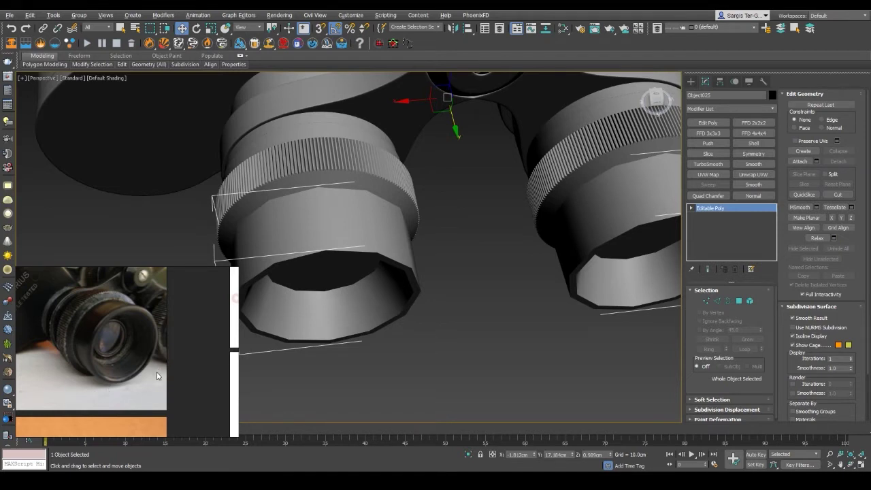
Step: Select the eyecup's inner cap and inner-wall polygon loop and detach them
alt+middle_drag(157, 376, 430, 228)
key(F4)
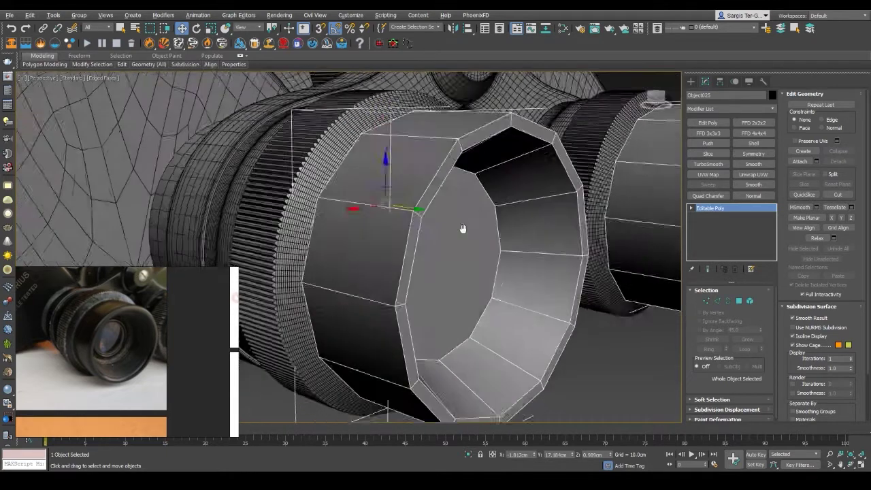
mouse_move(388, 258)
alt+middle_down()
mouse_move(459, 226)
mouse_move(415, 268)
mouse_move(478, 284)
alt+middle_up()
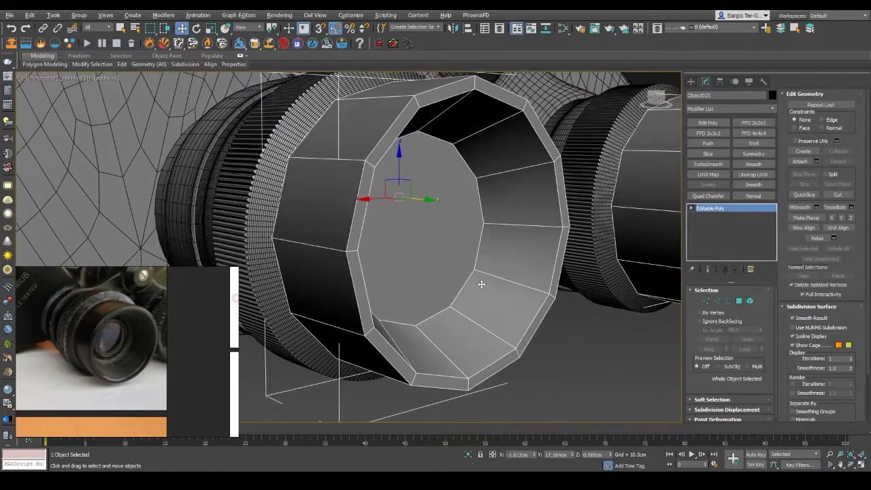
key(3)
key(4)
click(452, 224)
key(r)
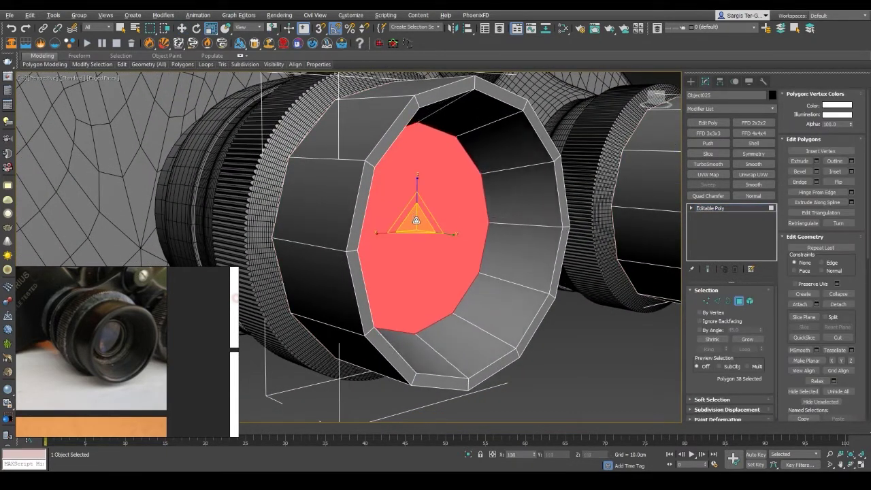
alt+middle_drag(417, 219, 505, 337)
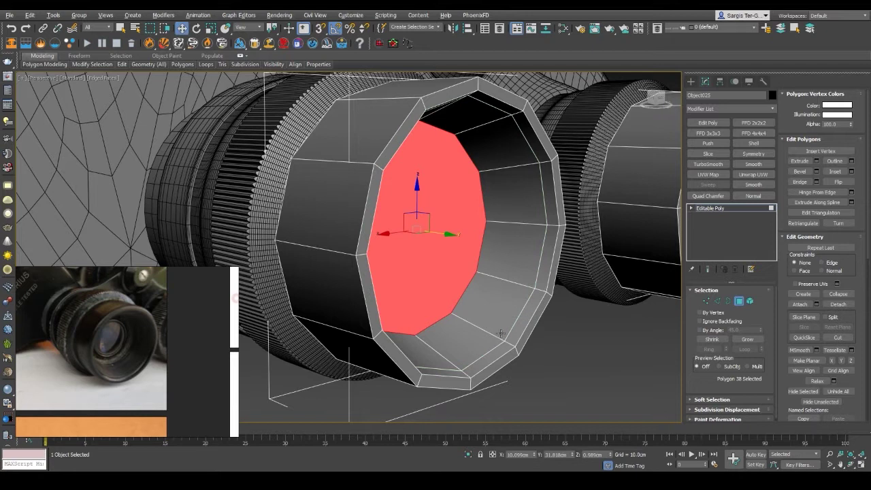
click(489, 296)
shift+click(506, 255)
key(Return)
mouse_move(446, 271)
alt+middle_down()
mouse_move(382, 256)
mouse_move(511, 234)
mouse_move(578, 300)
alt+middle_up()
key(4)
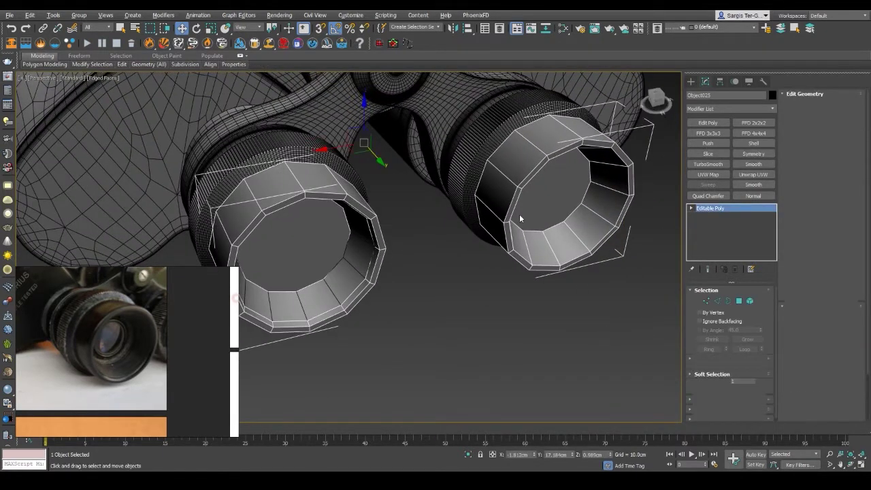
Step: Detach the cap face from the left eyecup
alt+middle_drag(529, 252, 390, 237)
key(F3)
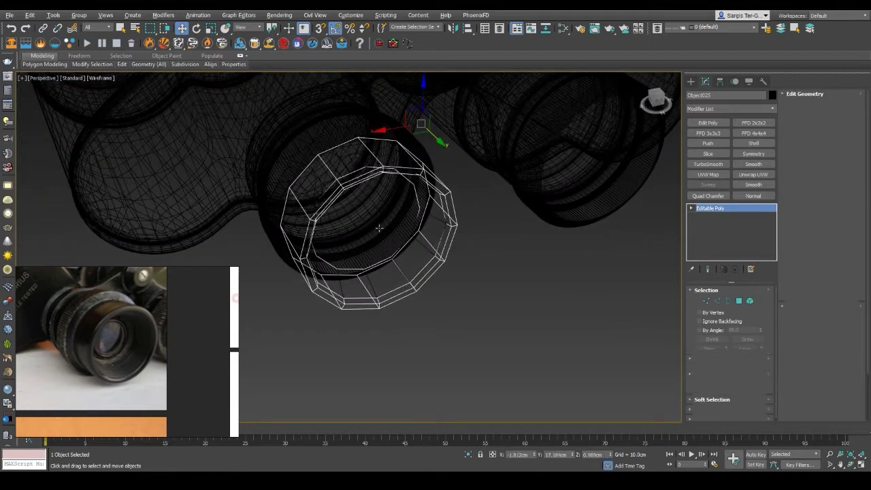
key(4)
click(390, 236)
key(F3)
click(838, 304)
click(460, 253)
key(F3)
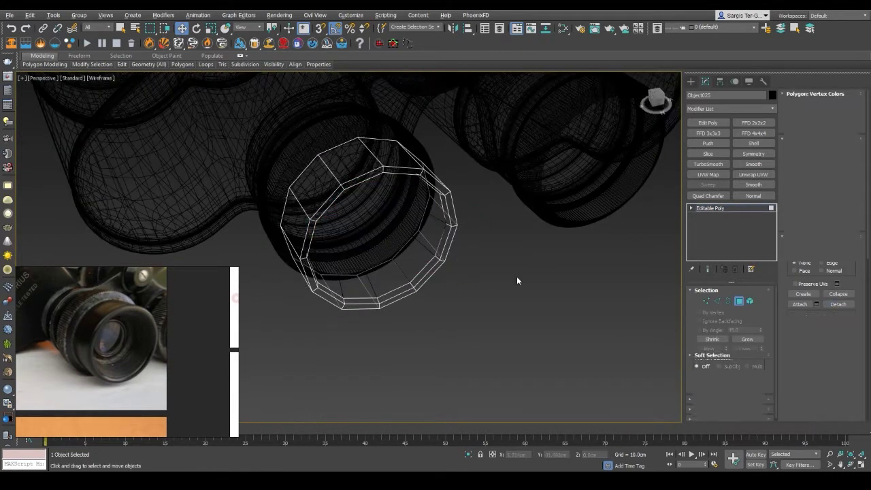
key(4)
Step: Add a Symmetry modifier on X with Flip to mirror the eyecup onto the second barrel
click(753, 154)
key(F3)
click(720, 318)
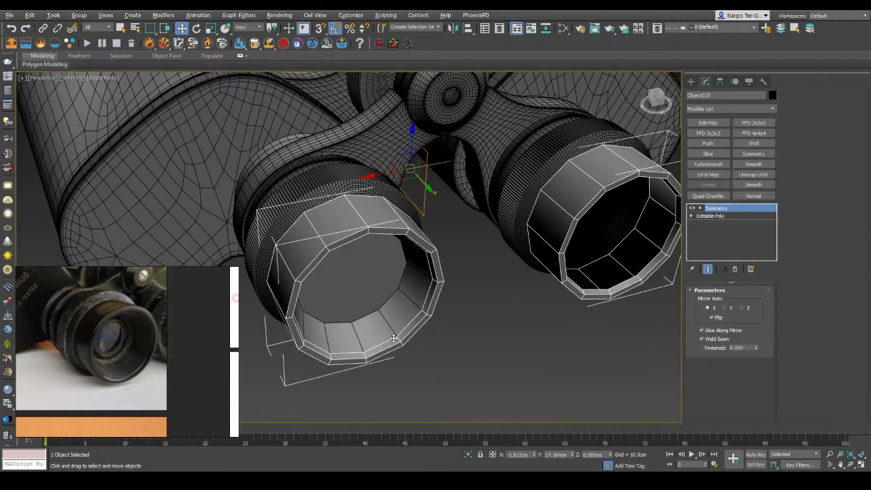
scroll(372, 333, up, 3)
scroll(400, 231, up, 2)
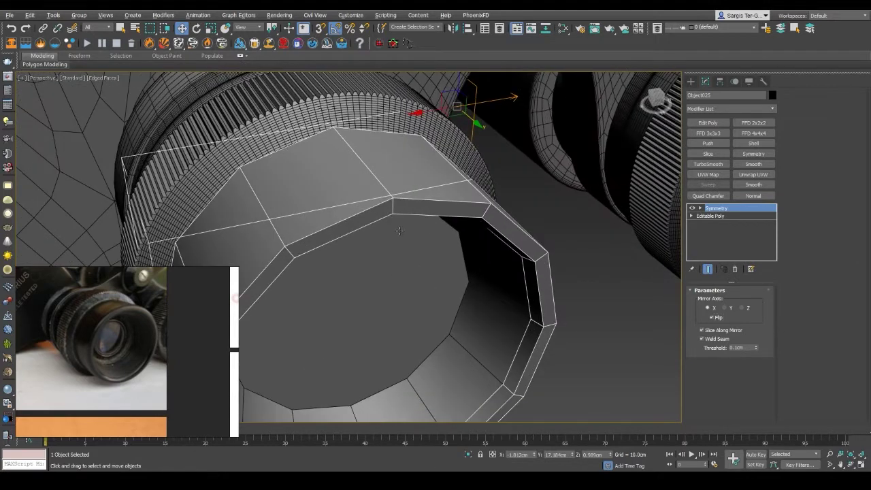
Step: Chamfer the eyecup's rim edges by about 0.17 cm with 1 segment
key(2)
click(422, 199)
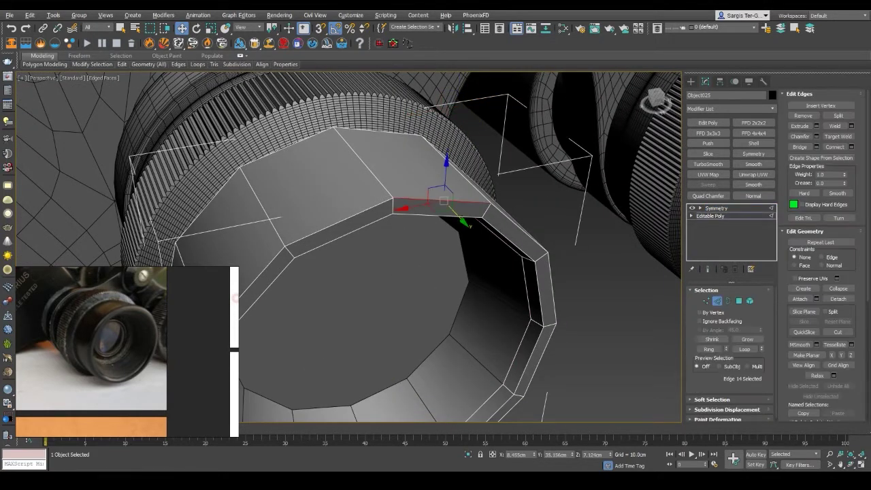
click(816, 137)
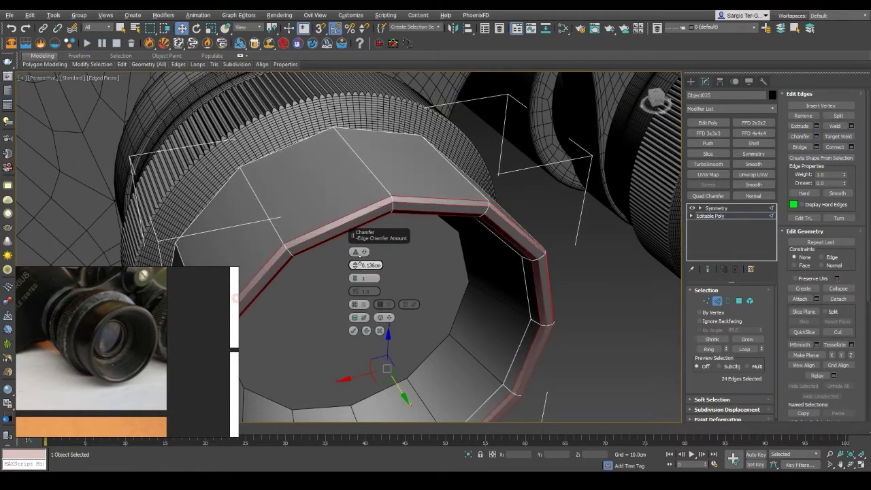
drag(355, 279, 356, 273)
alt+middle_drag(355, 273, 413, 173)
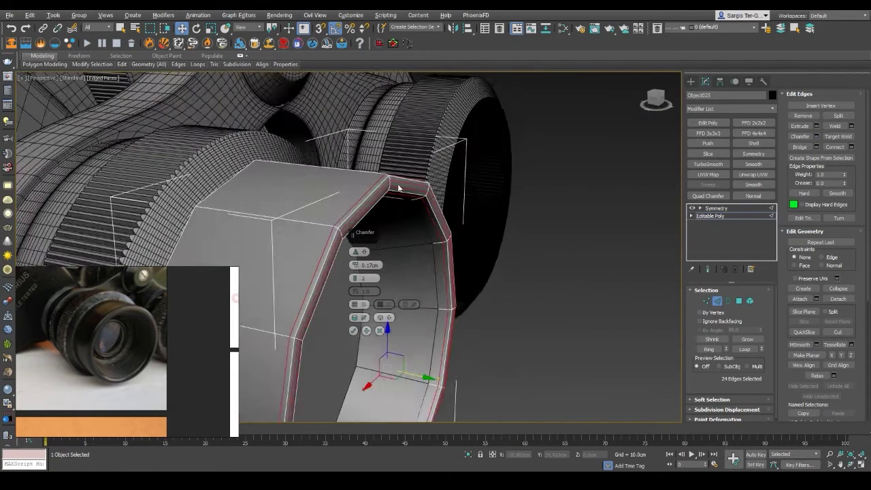
drag(356, 279, 356, 282)
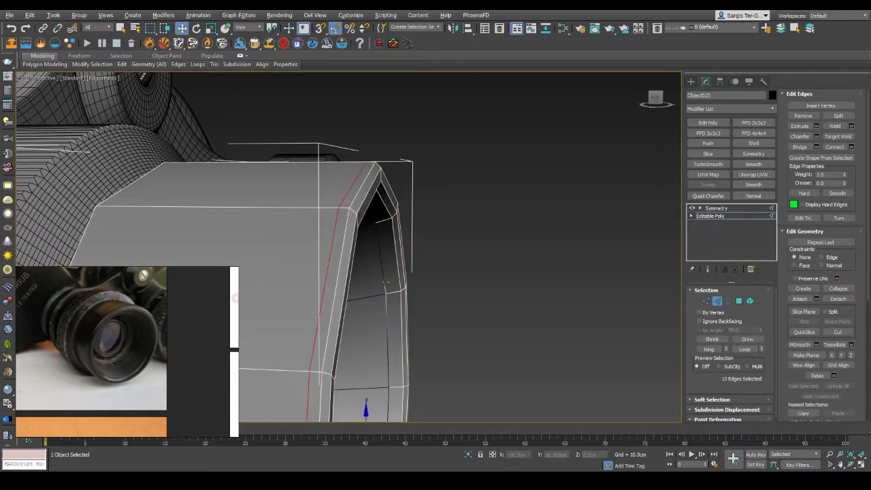
mouse_move(385, 281)
alt+middle_down()
mouse_move(565, 266)
mouse_move(494, 170)
alt+middle_up()
scroll(496, 173, up, 5)
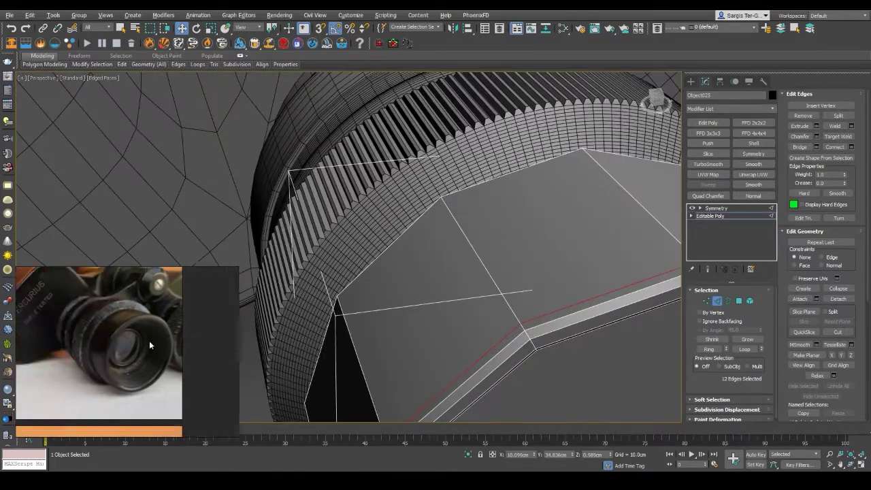
scroll(410, 197, down, 3)
key(2)
mouse_move(411, 198)
alt+middle_down()
mouse_move(515, 224)
mouse_move(498, 213)
mouse_move(641, 209)
alt+middle_up()
Step: Add TurboSmooth to the eyecup and raise its iterations from 2 to 3
click(708, 164)
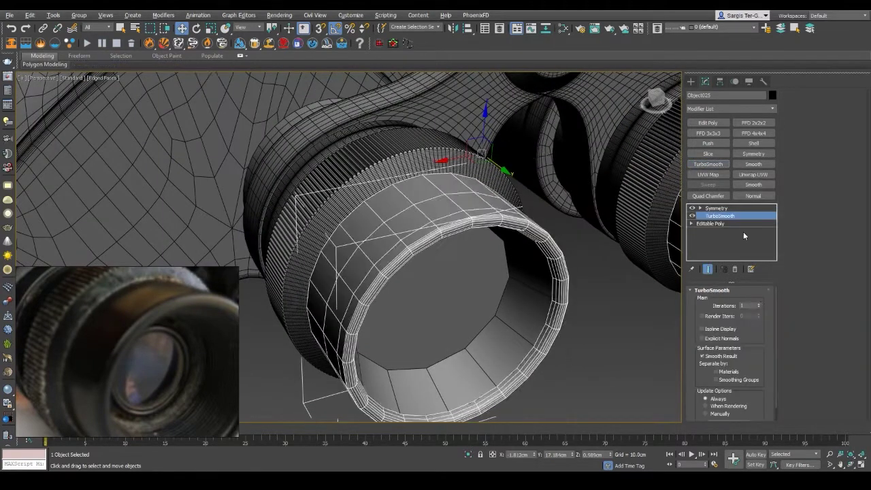
click(759, 304)
click(759, 304)
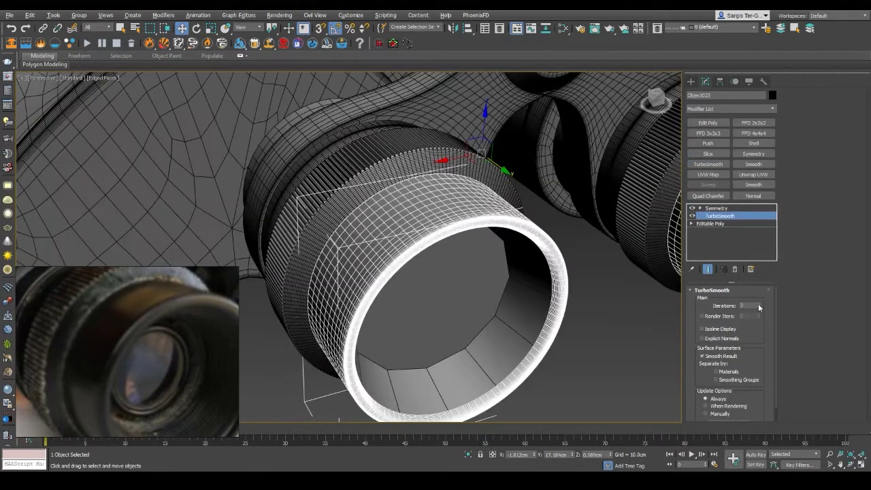
scroll(444, 283, down, 3)
scroll(423, 270, down, 3)
scroll(416, 335, up, 6)
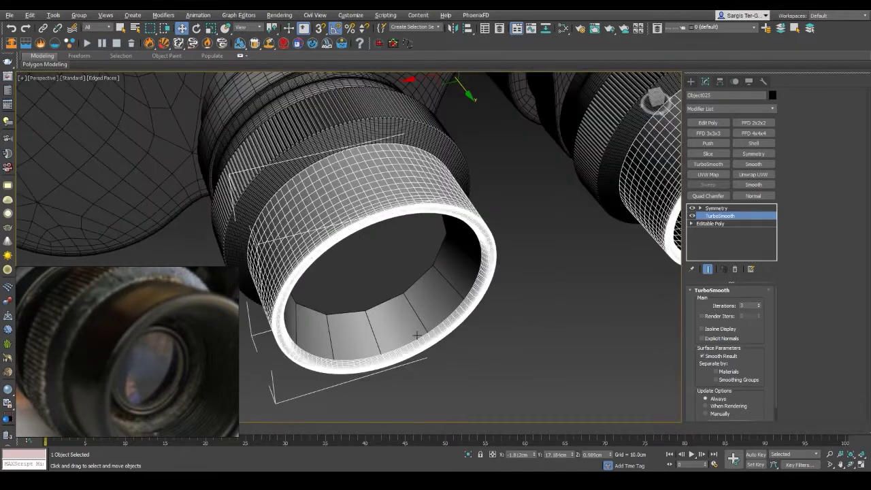
Step: Give the inner eyepiece tube Object030 a 3-iteration TurboSmooth topped by an Edit Poly modifier
click(378, 327)
scroll(379, 327, up, 3)
scroll(427, 315, up, 2)
scroll(419, 303, up, 1)
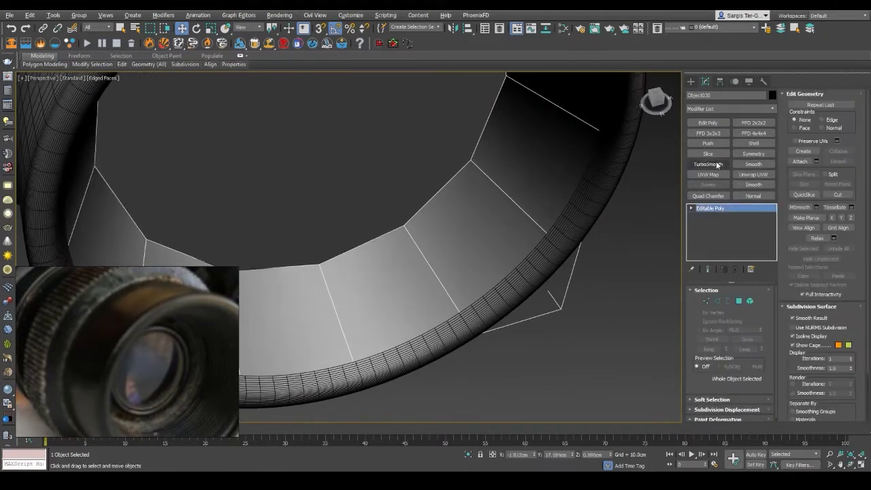
click(716, 165)
click(759, 304)
click(759, 304)
scroll(491, 202, up, 2)
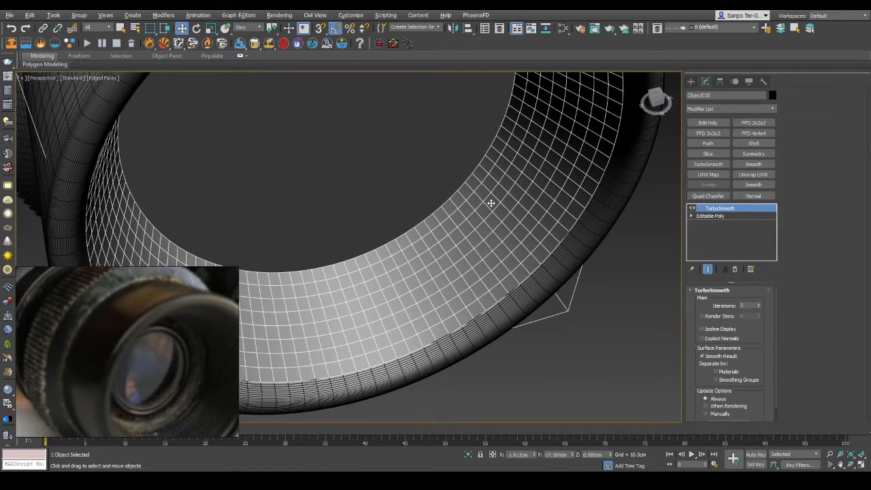
scroll(491, 203, down, 1)
click(707, 122)
Step: Select an inner-rim edge loop and expand it to a ring of 768 edges
key(2)
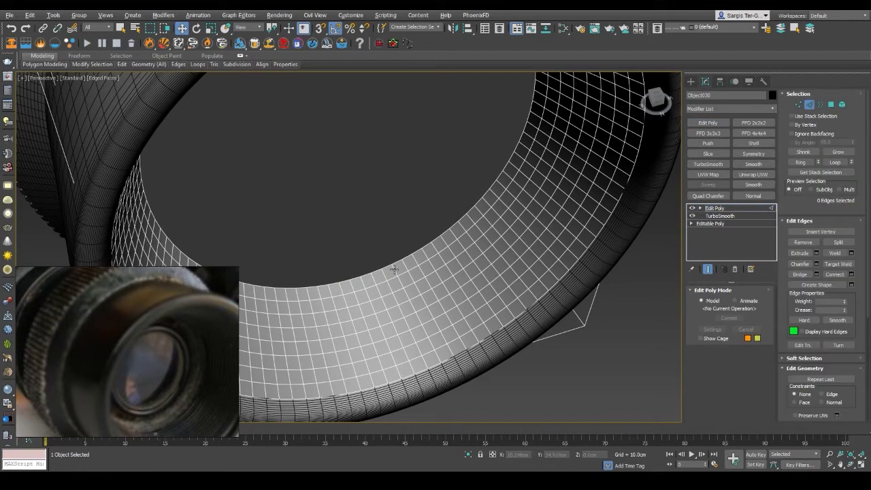
click(381, 284)
key(z)
scroll(392, 283, up, 4)
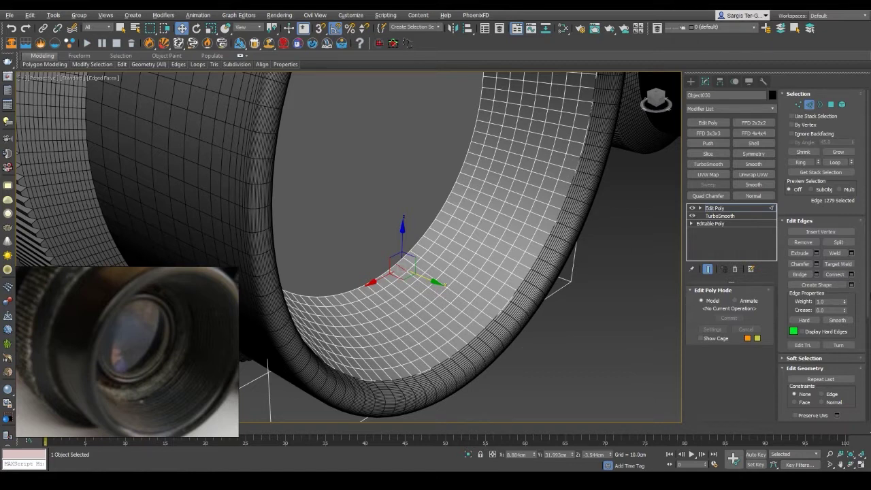
key(alt+r)
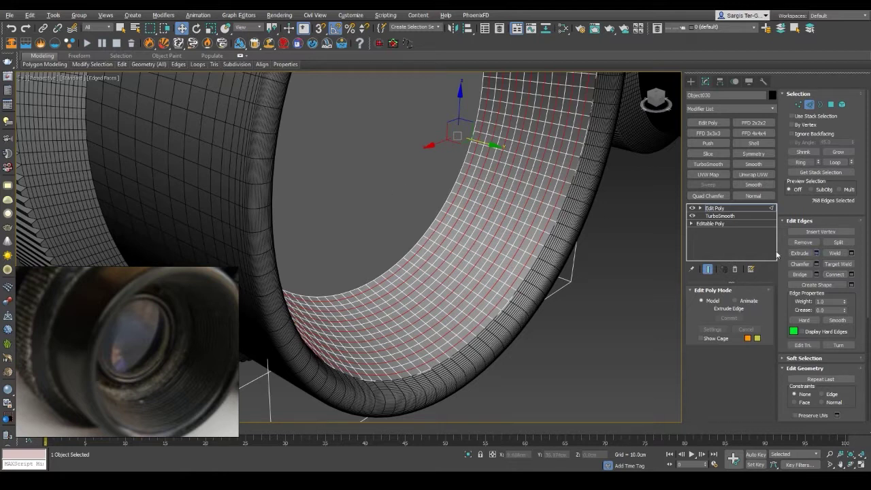
Step: Extrude the ring edges into thread grooves, height −0.136 cm and width 0.113 cm
drag(362, 265, 358, 263)
scroll(556, 262, down, 2)
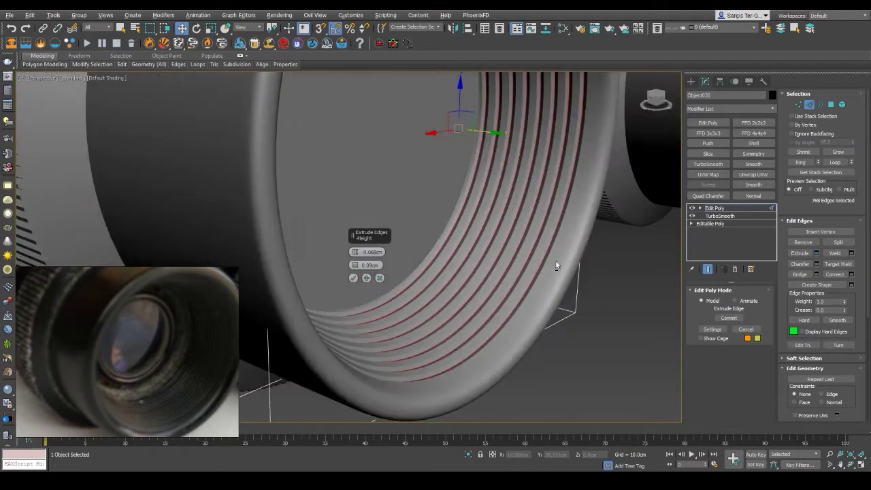
scroll(556, 261, up, 6)
drag(356, 264, 356, 261)
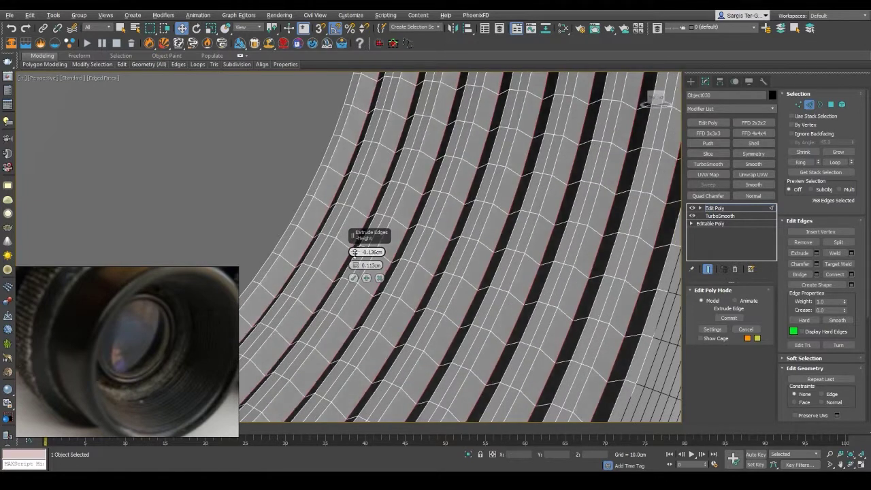
scroll(494, 259, down, 5)
key(F4)
mouse_move(494, 259)
alt+middle_down()
mouse_move(470, 252)
mouse_move(427, 342)
alt+middle_up()
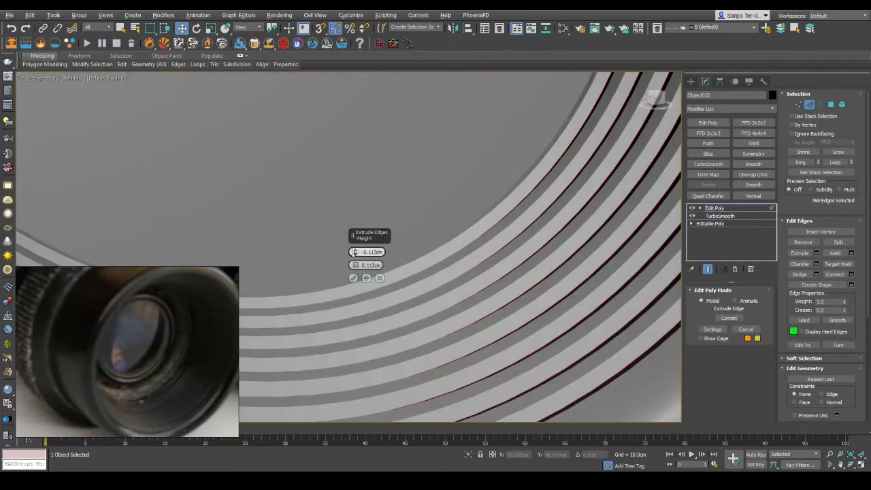
scroll(356, 280, down, 5)
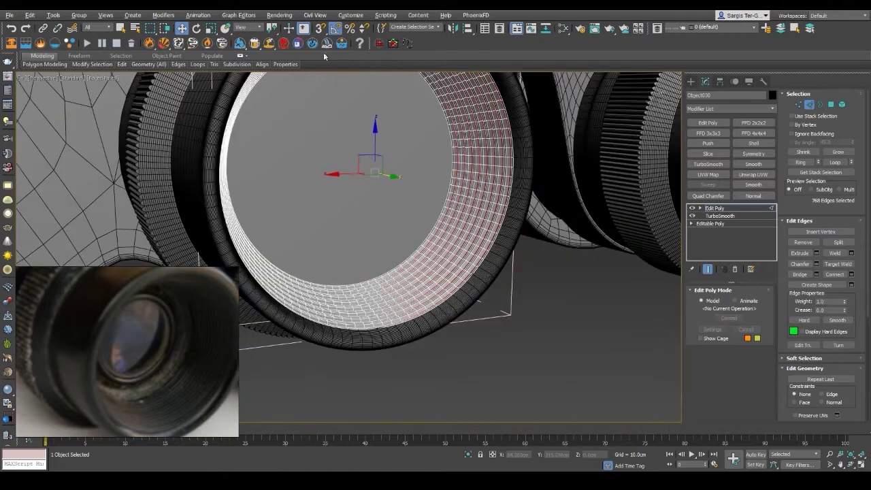
key(F4)
click(285, 64)
scroll(508, 260, up, 2)
Step: Select the threaded rim mesh, inspect it with the wireframe overlay, and dismiss the update notification
click(510, 269)
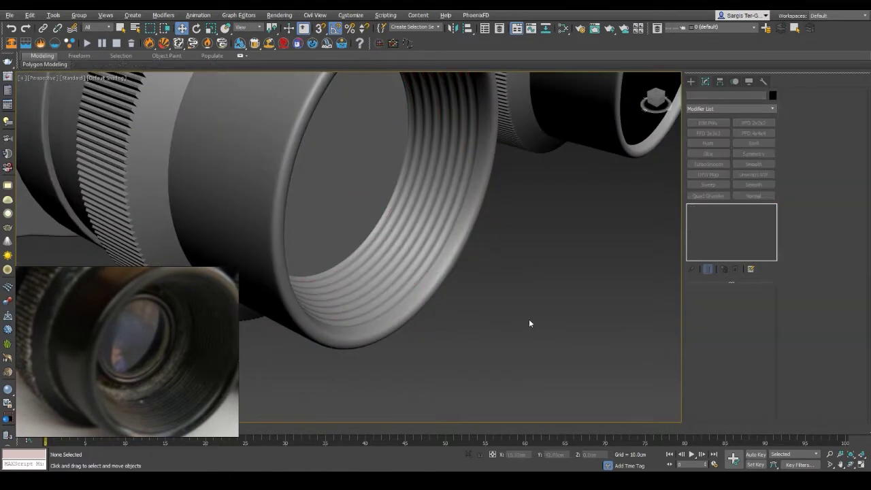
scroll(529, 318, down, 5)
mouse_move(503, 312)
alt+middle_down()
mouse_move(456, 272)
mouse_move(394, 288)
alt+middle_up()
scroll(395, 288, up, 3)
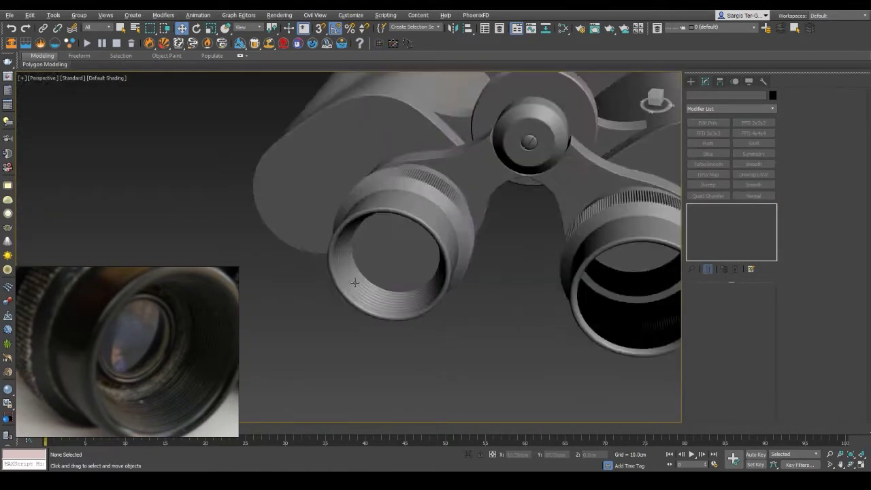
scroll(305, 284, up, 5)
key(F4)
key(F4)
key(F4)
click(317, 160)
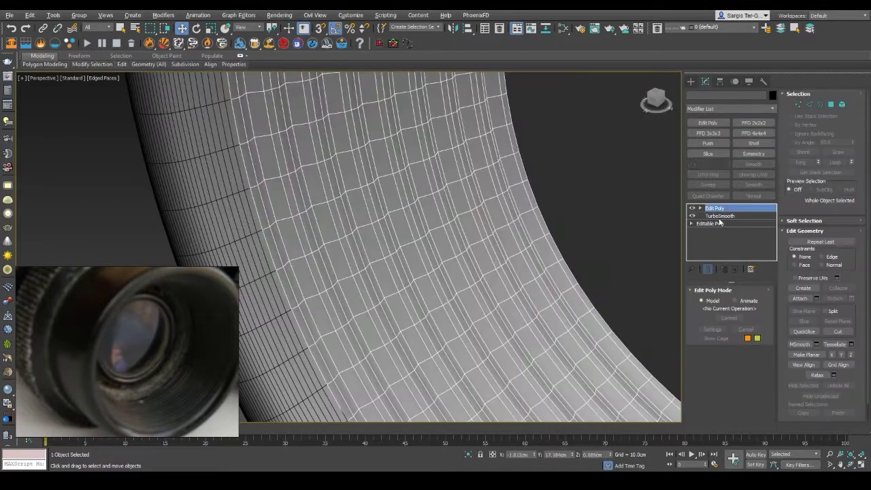
scroll(338, 275, down, 5)
key(F4)
scroll(622, 302, up, 5)
key(F4)
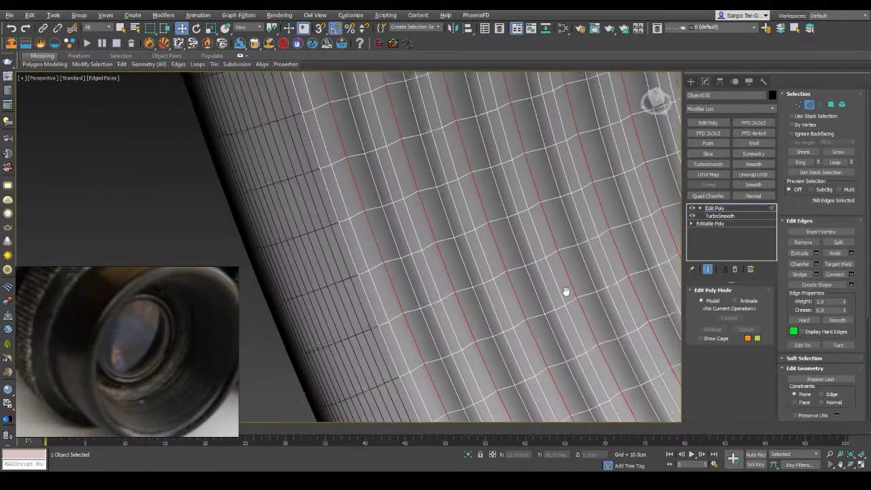
scroll(568, 247, down, 3)
scroll(568, 246, down, 3)
scroll(568, 247, up, 6)
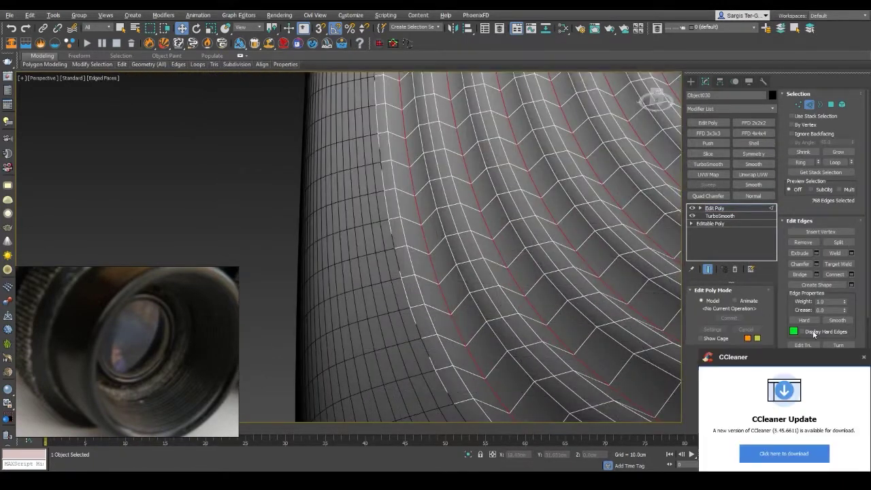
click(864, 357)
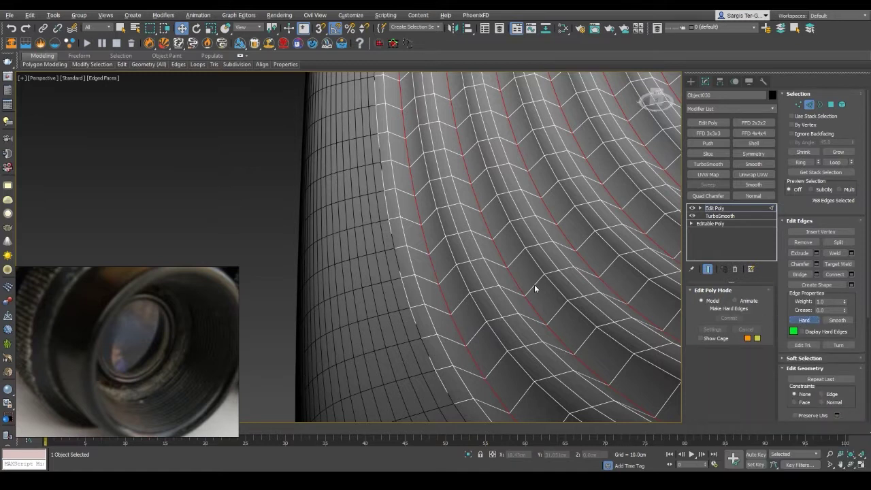
Step: Add a Symmetry modifier to the left eyepiece rim to mirror its thread onto the other eyepiece
scroll(534, 285, down, 5)
key(F4)
scroll(534, 285, down, 5)
key(ctrl+d)
alt+middle_drag(476, 272, 435, 204)
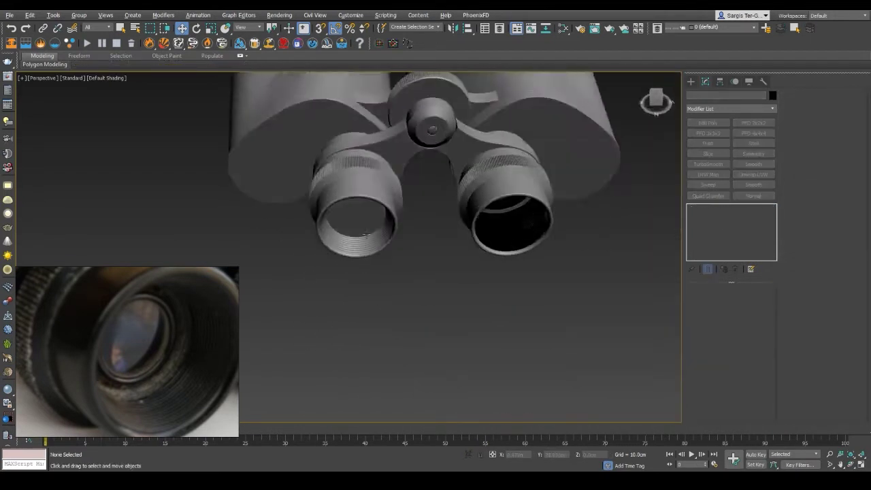
click(365, 234)
key(F4)
scroll(361, 253, up, 5)
click(753, 153)
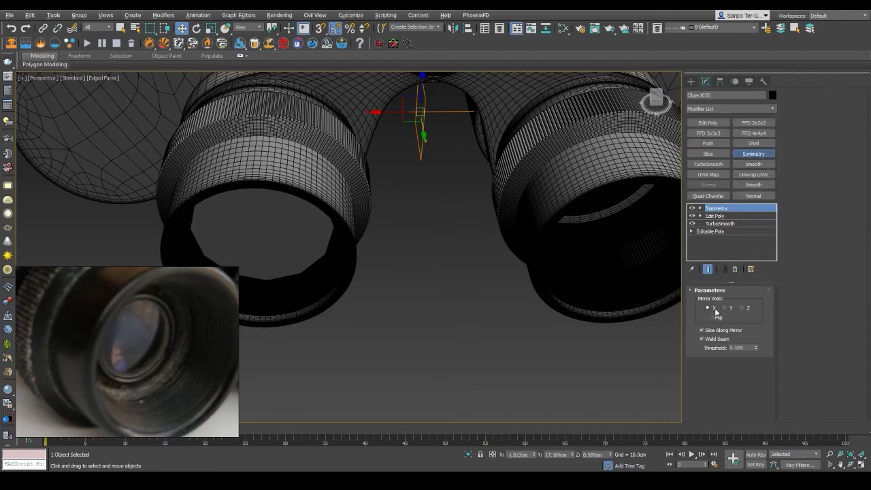
Step: Orbit around both eyepieces, hinge and focus ring to compare the threaded rims with the references
click(457, 386)
key(F4)
scroll(458, 386, down, 3)
alt+middle_drag(458, 386, 455, 372)
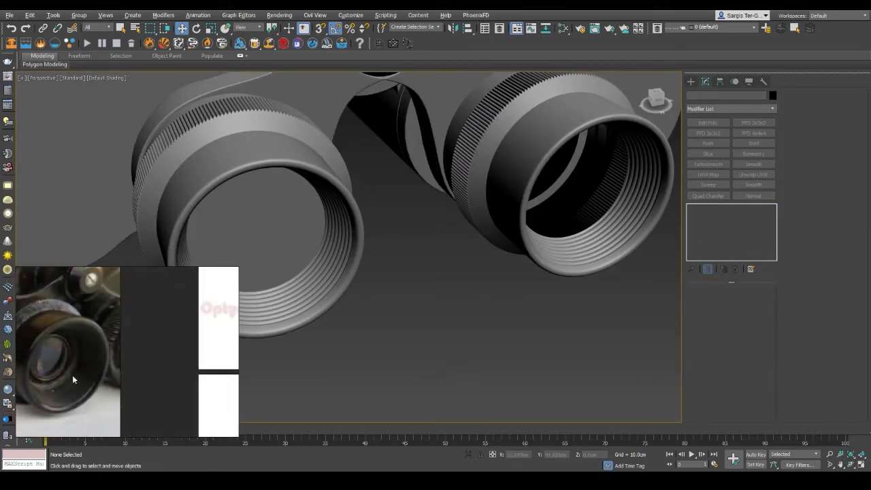
alt+middle_drag(357, 264, 499, 289)
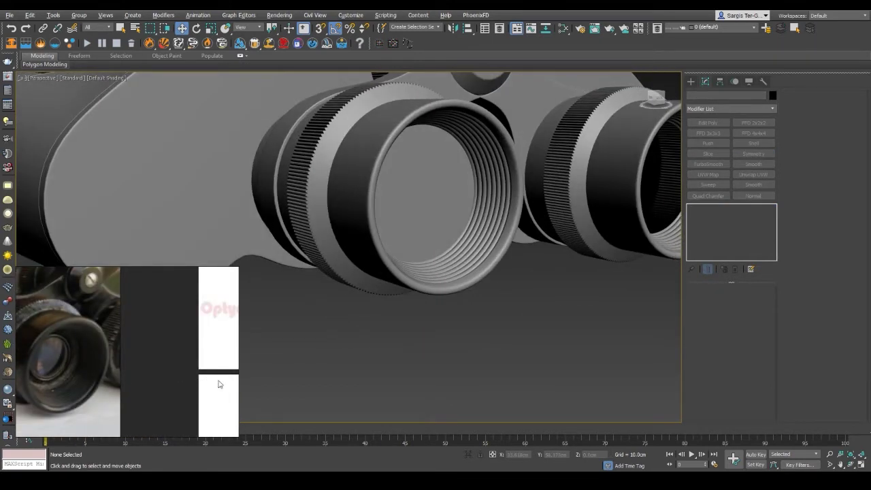
alt+middle_drag(445, 268, 434, 300)
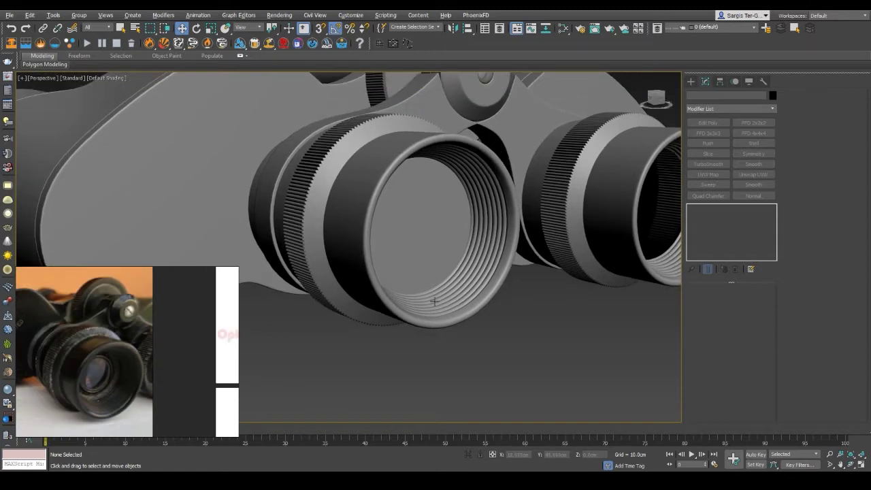
alt+middle_drag(442, 262, 485, 276)
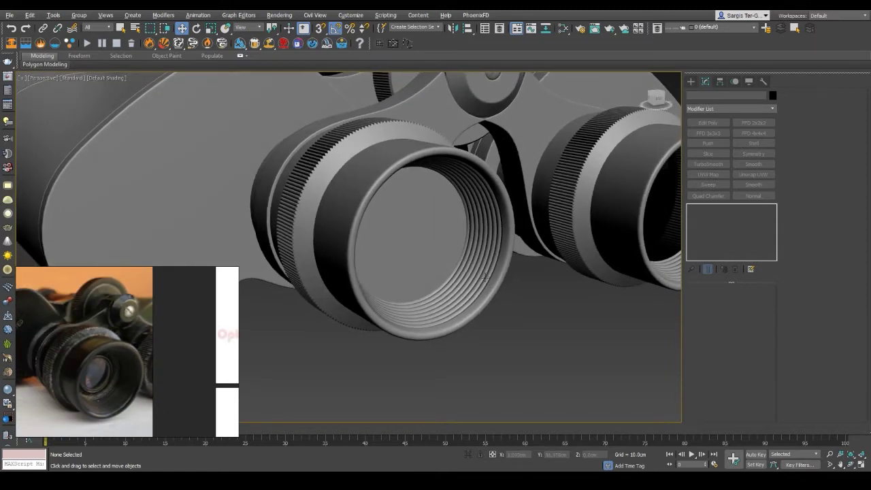
mouse_move(448, 309)
alt+middle_down()
mouse_move(501, 317)
mouse_move(501, 330)
alt+middle_up()
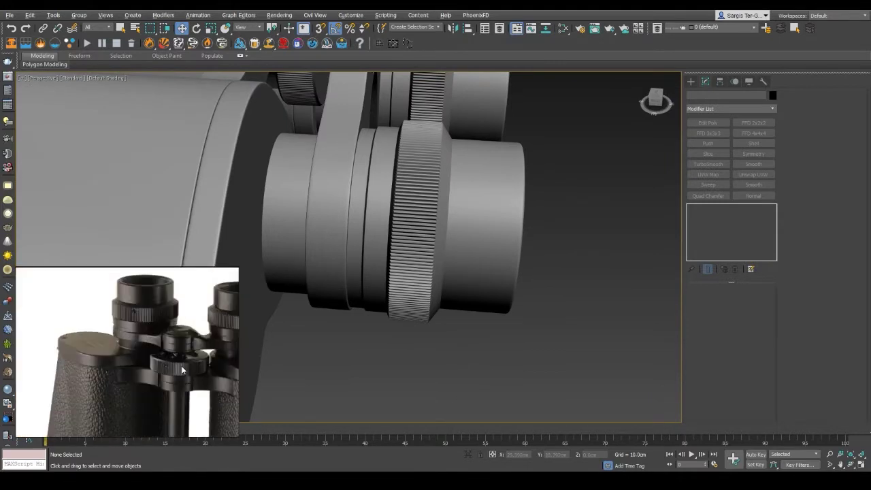
mouse_move(182, 370)
alt+middle_down()
mouse_move(484, 283)
mouse_move(521, 258)
mouse_move(296, 258)
mouse_move(347, 281)
alt+middle_up()
Step: Select the focus ring and inspect it with wireframe overlay from below, toward the bridge
click(264, 195)
key(F4)
key(F4)
scroll(390, 223, down, 5)
alt+middle_drag(390, 224, 285, 245)
scroll(286, 245, up, 5)
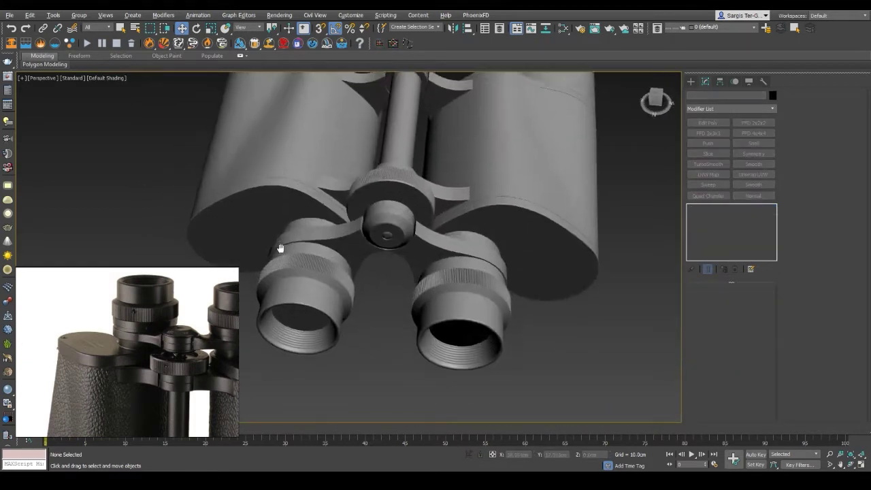
scroll(338, 283, up, 5)
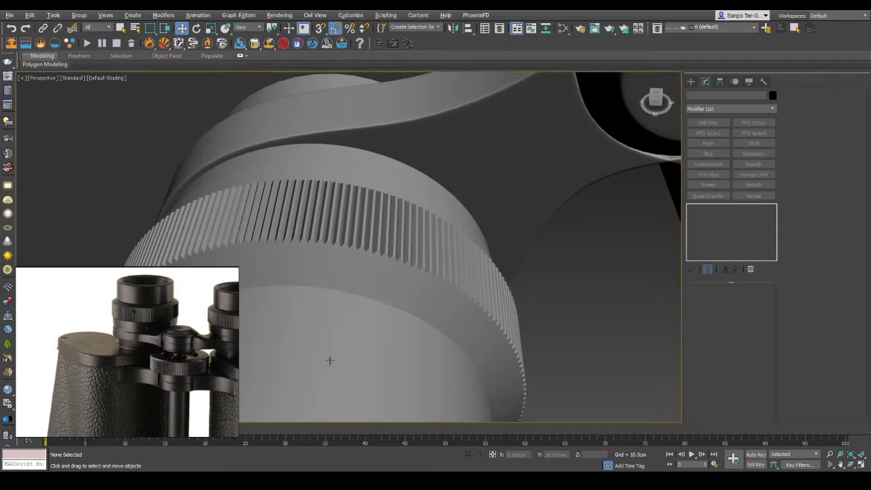
scroll(366, 323, down, 5)
alt+middle_drag(365, 323, 462, 158)
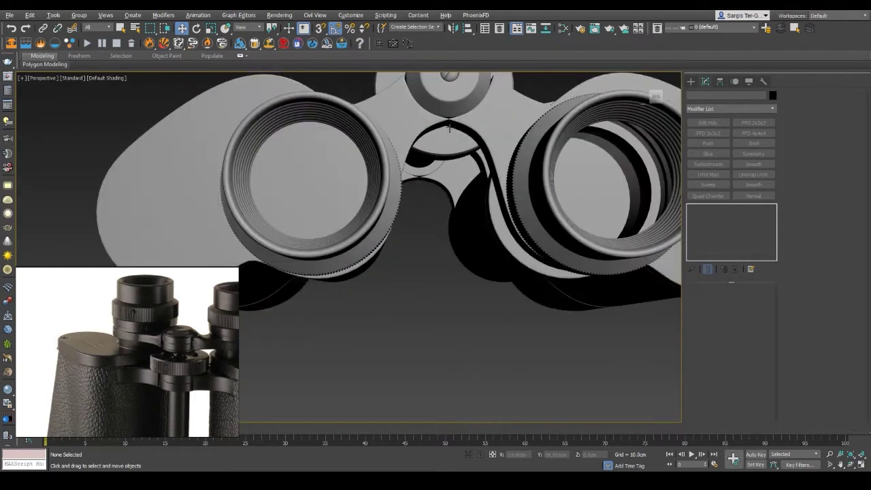
key(F4)
scroll(462, 157, up, 5)
scroll(462, 158, up, 3)
Step: Select the two seam vertices on the bridge plate and lower them slightly
click(578, 184)
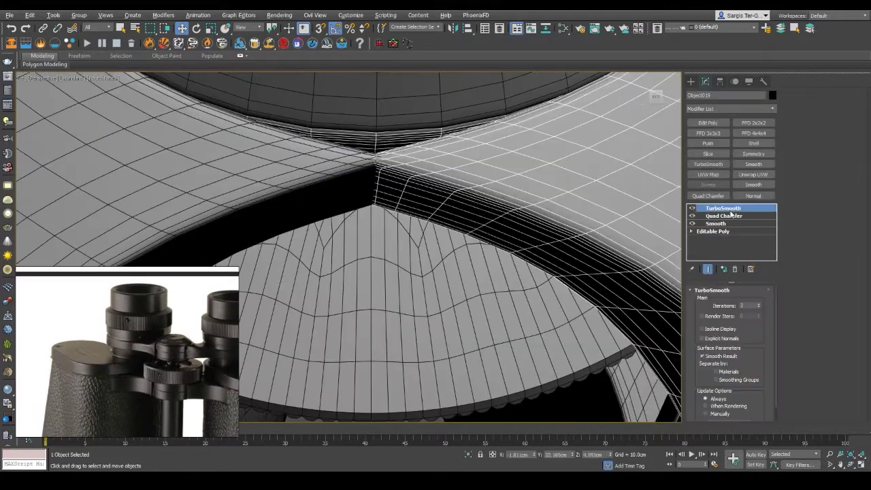
key(1)
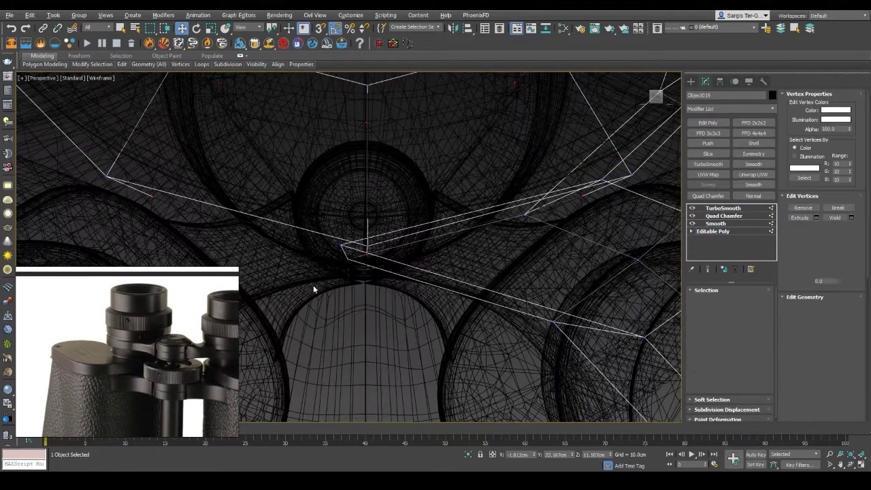
drag(320, 204, 381, 265)
key(F4)
drag(344, 211, 344, 217)
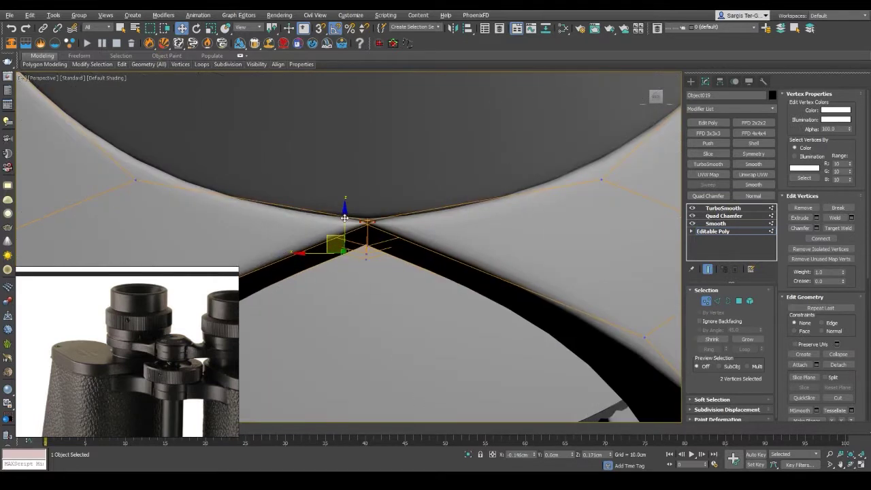
alt+middle_drag(344, 217, 331, 265)
key(F4)
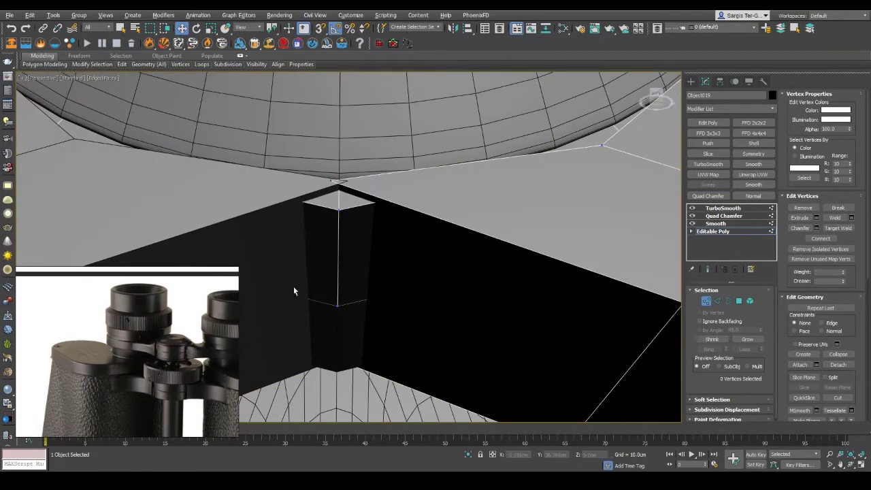
scroll(304, 285, down, 3)
scroll(303, 285, down, 5)
Step: Reselect the bridge plate near the screw and add a third vertex to the selection in wireframe
click(521, 118)
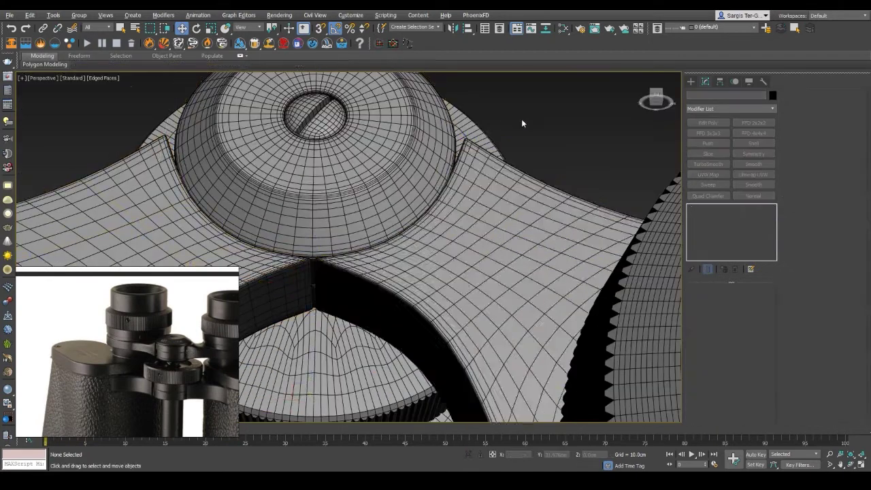
key(F4)
click(456, 263)
key(F4)
scroll(451, 163, up, 5)
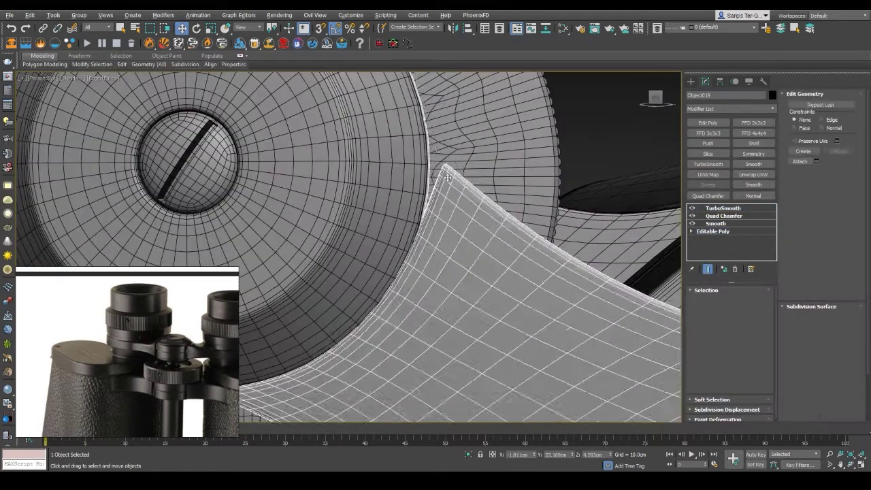
key(1)
key(F3)
key(F3)
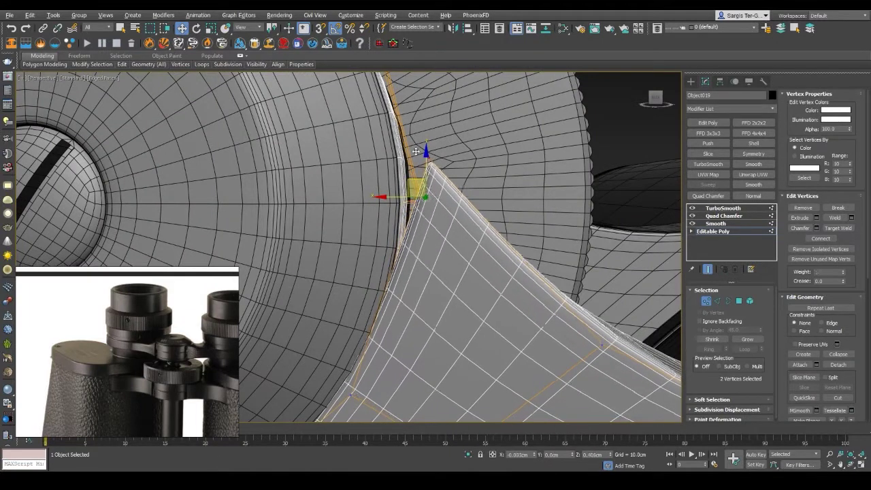
mouse_move(406, 162)
alt+middle_down()
mouse_move(401, 251)
mouse_move(323, 344)
alt+middle_up()
key(F3)
ctrl+click(342, 296)
key(F3)
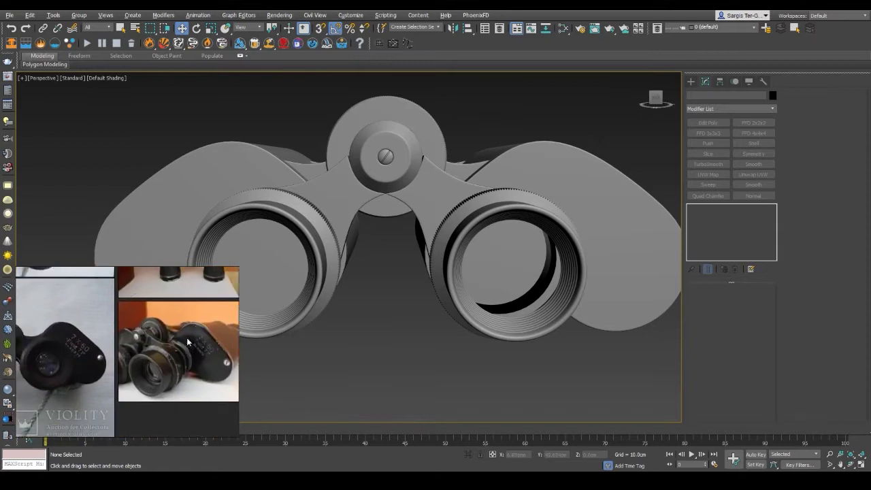
Step: Select the central bridge plate and enter its Editable Poly vertex level
mouse_move(493, 161)
alt+middle_down()
mouse_move(369, 210)
mouse_move(349, 264)
alt+middle_up()
click(307, 213)
key(F4)
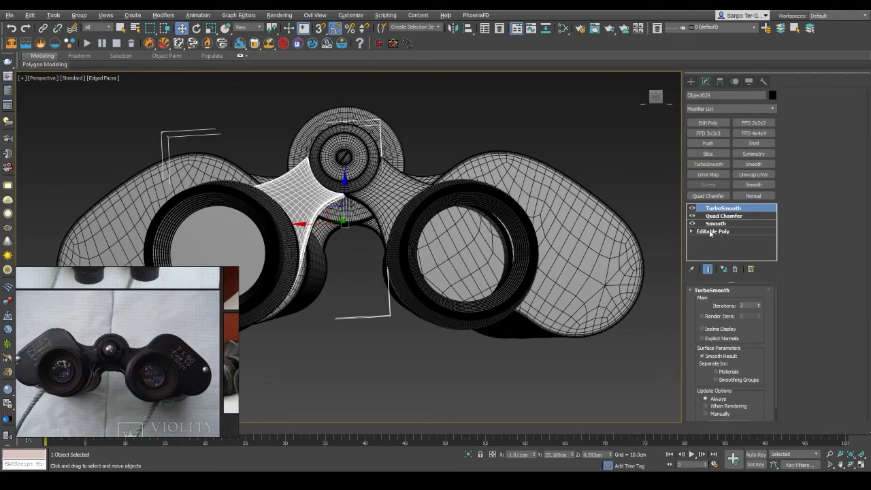
click(709, 232)
scroll(367, 245, up, 5)
mouse_move(368, 259)
middle_down()
mouse_move(380, 265)
mouse_move(421, 206)
middle_up()
key(F3)
middle_drag(419, 285, 477, 251)
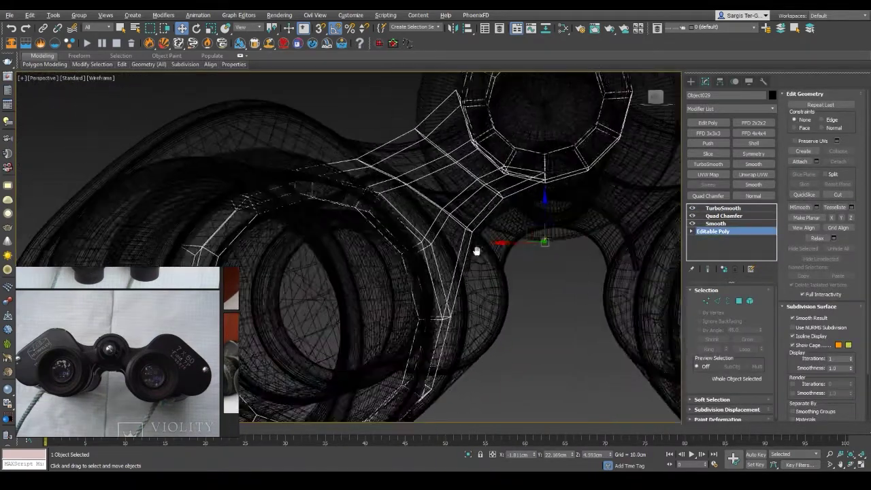
key(4)
key(F3)
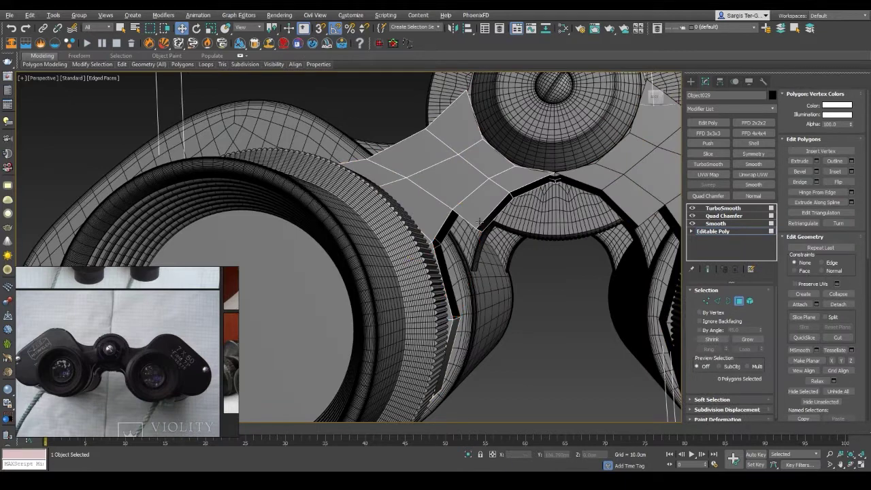
scroll(480, 221, up, 2)
key(1)
Step: Select vertices along the bridge edge and apply Target Weld from the quad menu
click(509, 122)
right_click(453, 208)
click(442, 249)
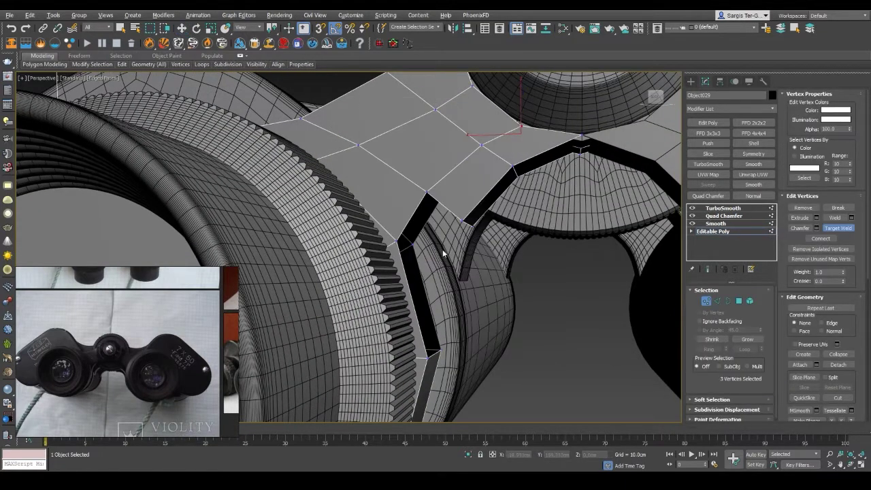
right_click(430, 259)
mouse_move(429, 259)
alt+middle_down()
mouse_move(408, 279)
mouse_move(422, 248)
mouse_move(290, 385)
alt+middle_up()
scroll(408, 279, down, 2)
key(F3)
key(F3)
key(ctrl+w)
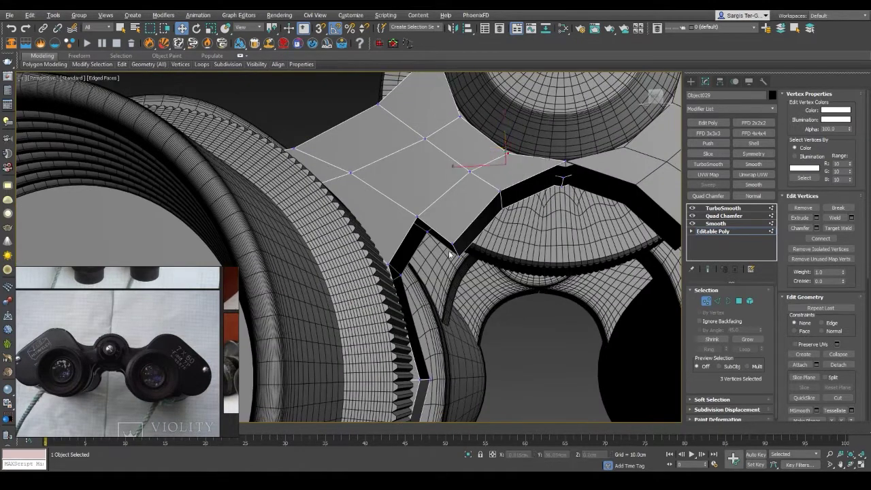
key(F3)
key(F3)
key(w)
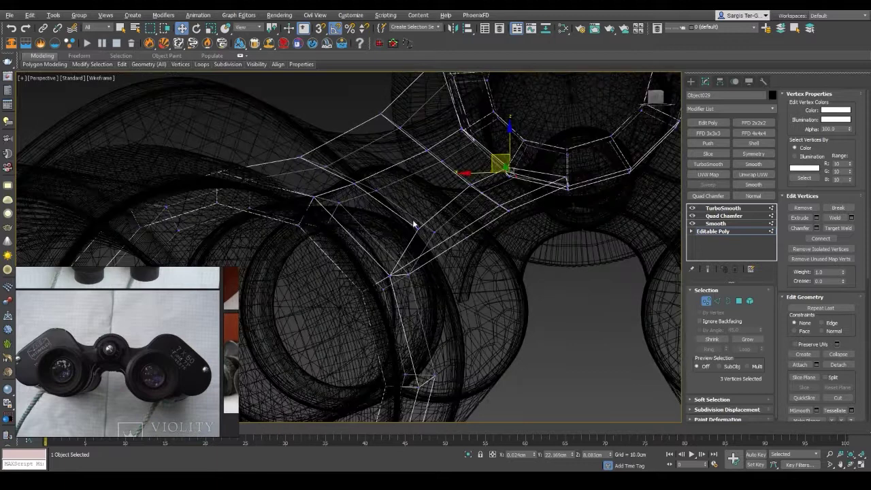
mouse_move(396, 278)
alt+middle_down()
mouse_move(439, 234)
mouse_move(450, 256)
alt+middle_up()
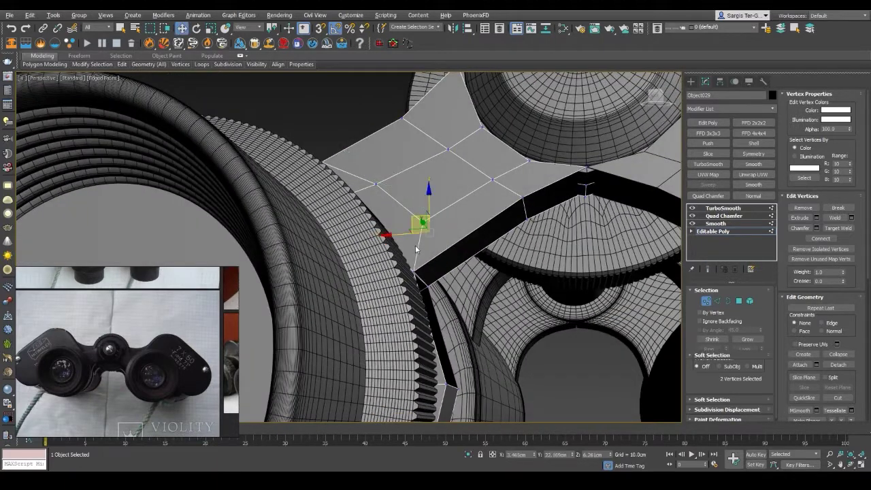
Step: Select the bridge corner vertex and its edges, orbiting to inspect them in wireframe
key(2)
key(F3)
key(F3)
key(1)
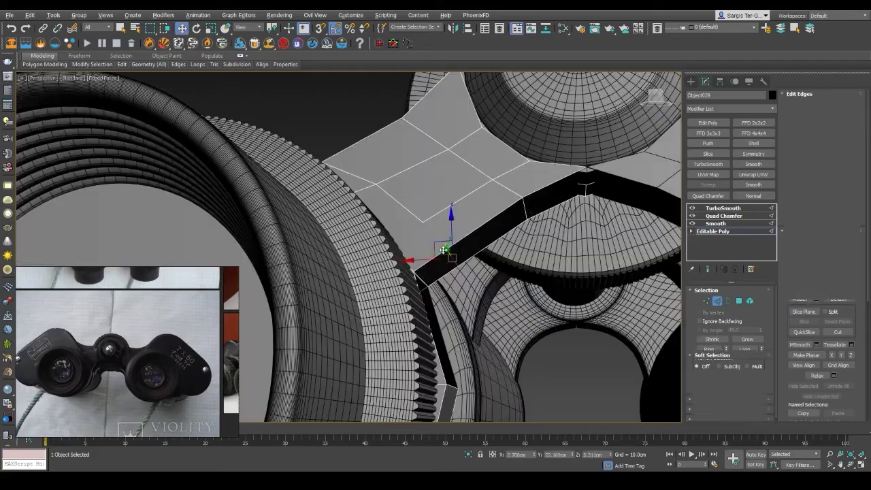
click(449, 253)
key(w)
key(F3)
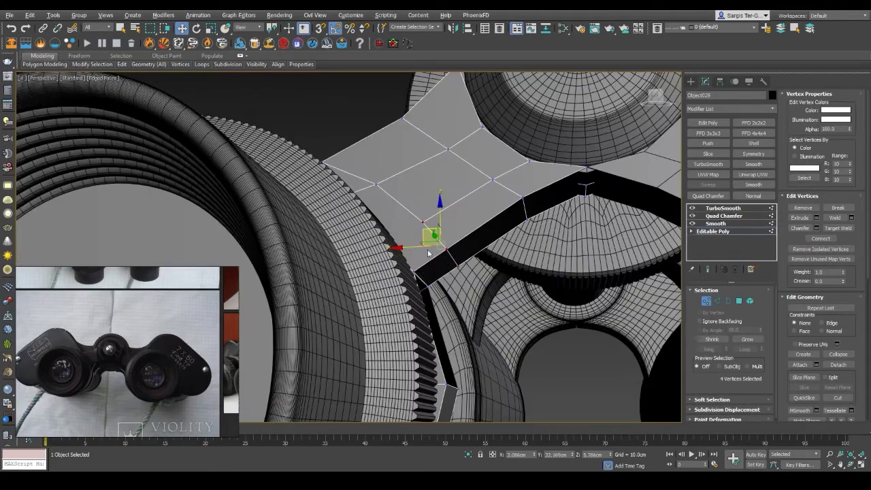
mouse_move(445, 253)
alt+middle_down()
mouse_move(398, 301)
mouse_move(399, 350)
alt+middle_up()
key(2)
key(F3)
alt+middle_drag(515, 172, 417, 240)
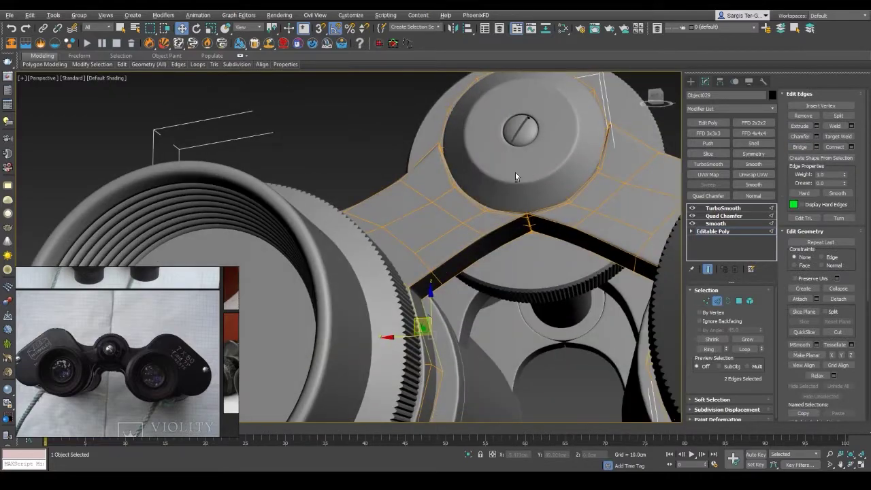
scroll(408, 245, up, 3)
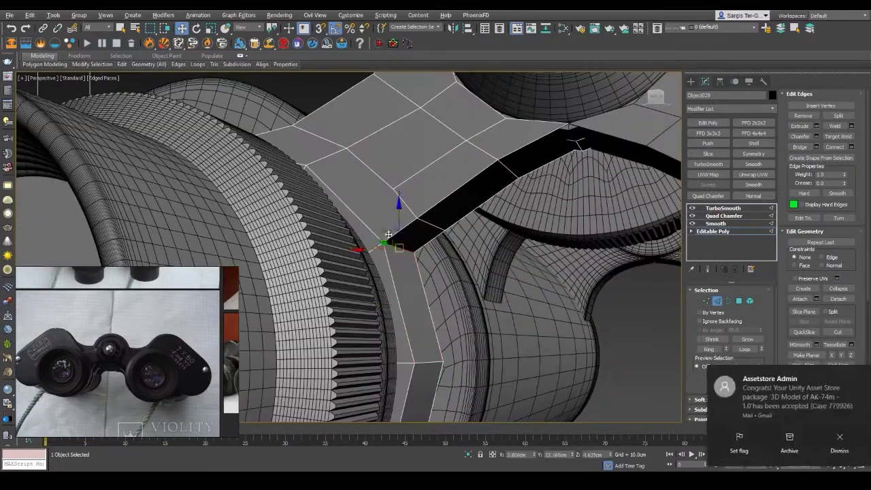
mouse_move(468, 256)
alt+middle_down()
mouse_move(461, 256)
mouse_move(458, 222)
mouse_move(466, 229)
mouse_move(464, 305)
mouse_move(464, 239)
mouse_move(517, 218)
mouse_move(553, 160)
alt+middle_up()
Step: Preview the smoothed result, then weld the four overlapping bridge-edge vertices into two
key(ctrl+e)
key(F4)
key(F4)
key(shift+x)
key(F3)
key(F3)
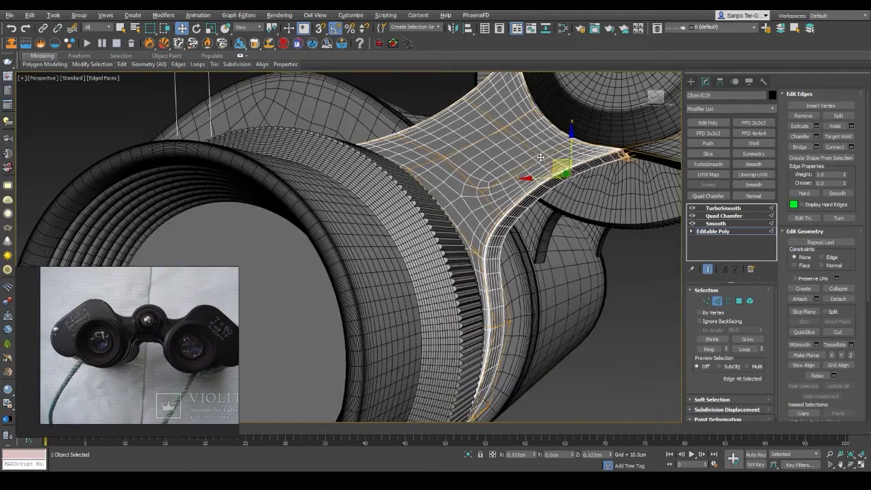
key(F3)
alt+middle_drag(552, 164, 573, 184)
click(564, 167)
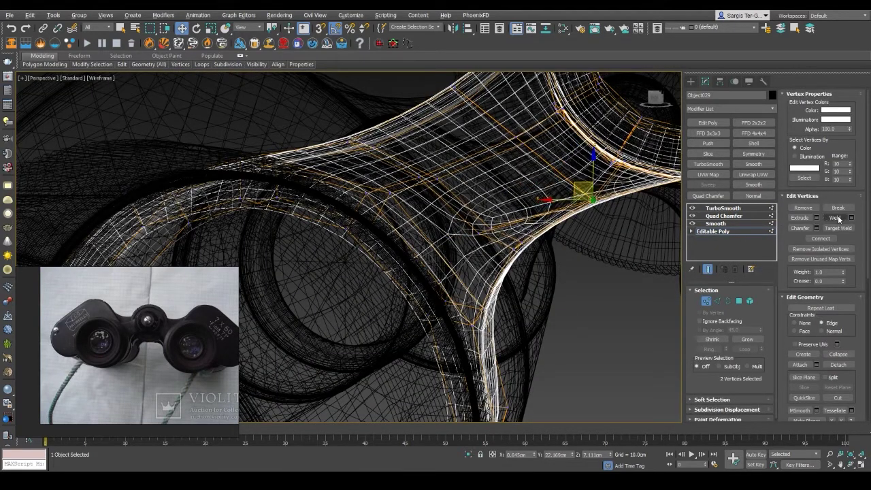
key(ctrl+e)
key(F3)
key(F3)
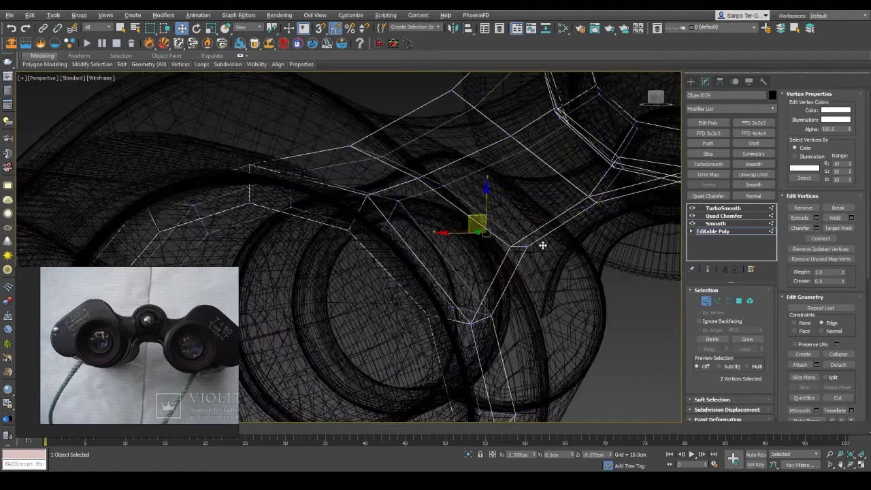
click(835, 219)
key(F3)
key(ctrl+e)
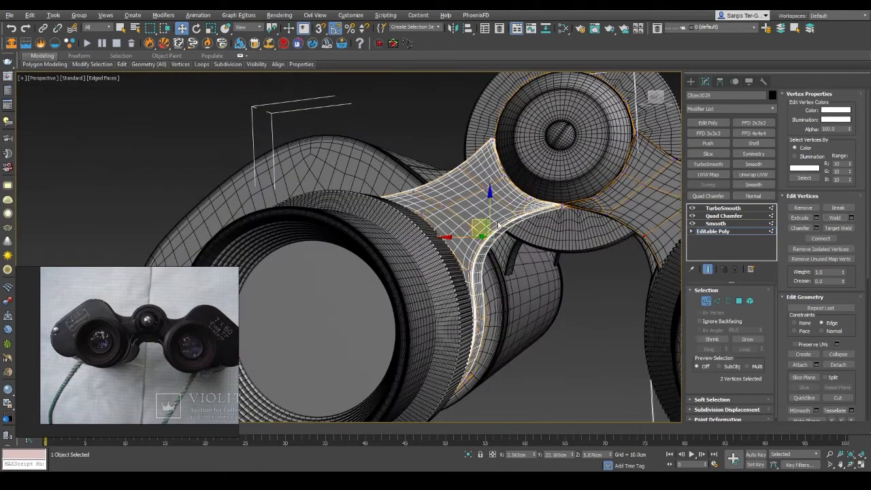
Step: Review the welded bridge's smoothed end result in shaded and wireframe views
key(ctrl+e)
scroll(517, 219, up, 4)
key(F4)
scroll(498, 267, down, 5)
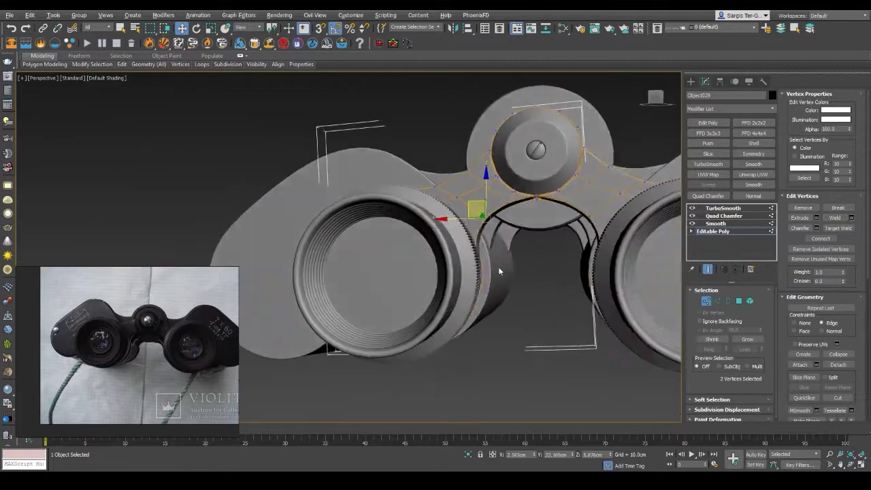
scroll(521, 237, up, 4)
alt+middle_drag(456, 289, 492, 262)
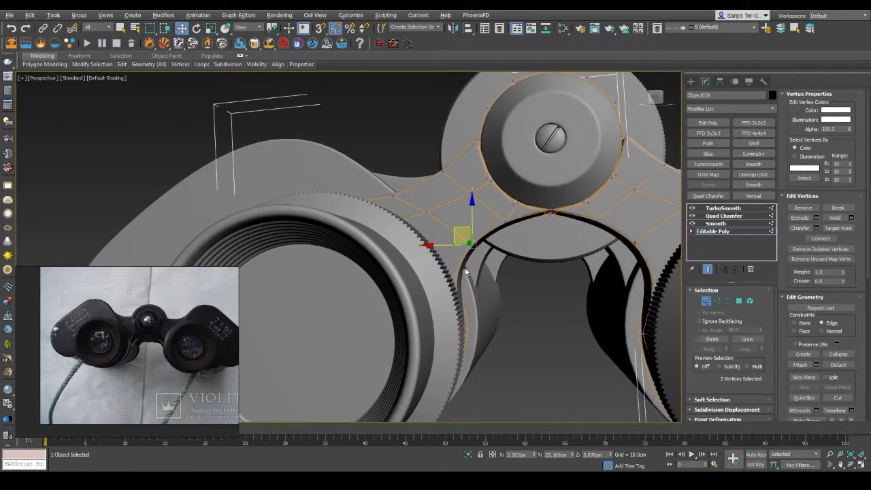
key(F3)
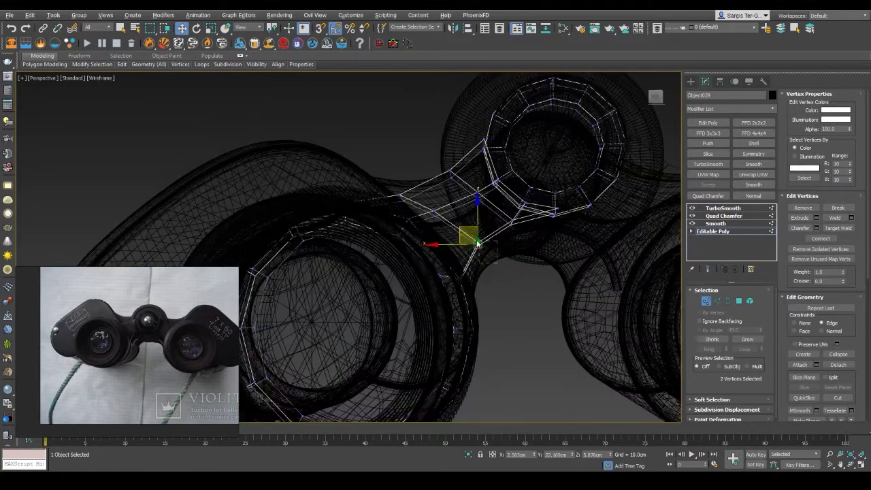
key(ctrl+e)
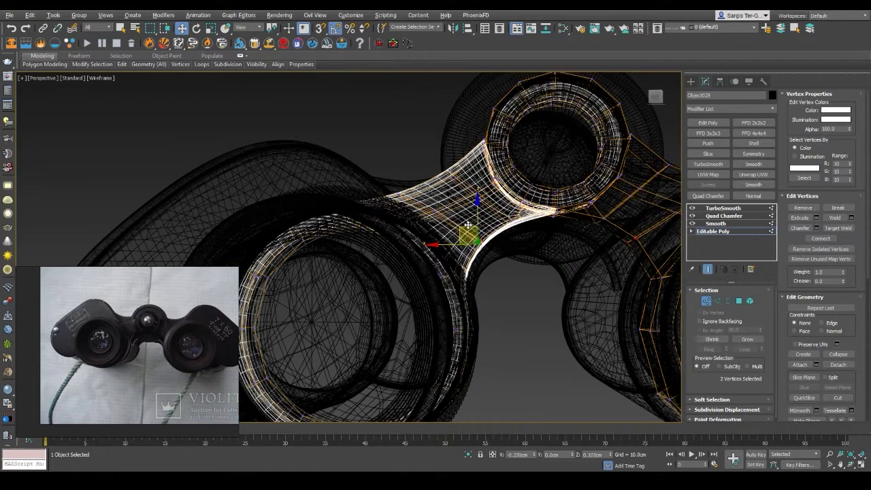
key(F3)
key(F3)
key(F3)
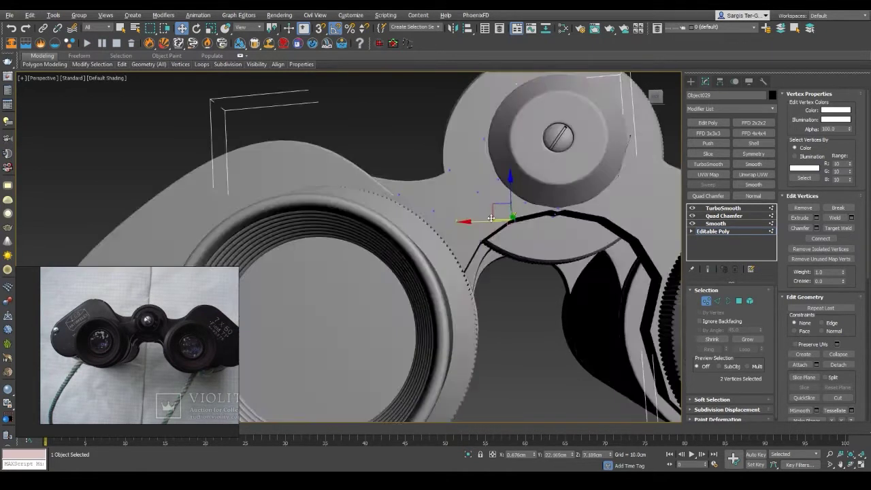
scroll(487, 260, down, 5)
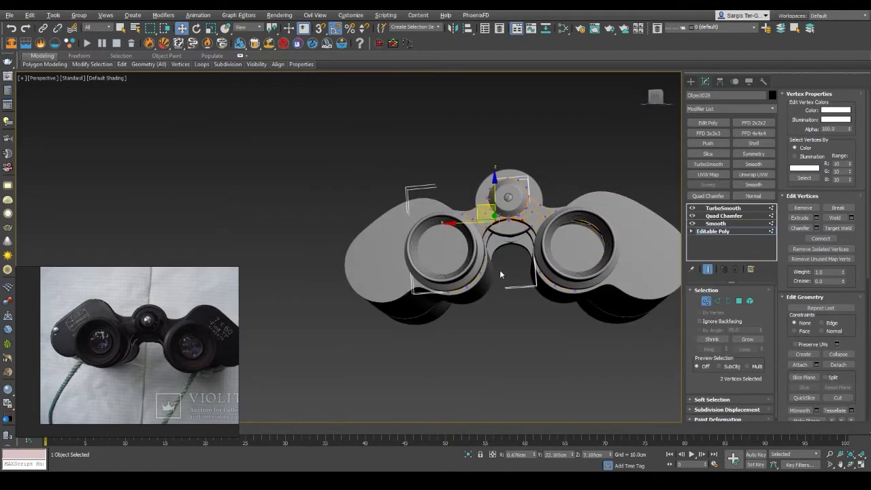
scroll(500, 269, up, 5)
Step: Orbit beneath the binoculars with Edged Faces on, then pick the Object031 eyepiece cup mesh
mouse_move(453, 210)
alt+middle_down()
mouse_move(524, 195)
mouse_move(532, 172)
mouse_move(496, 239)
mouse_move(477, 224)
mouse_move(500, 206)
alt+middle_up()
key(F3)
key(F3)
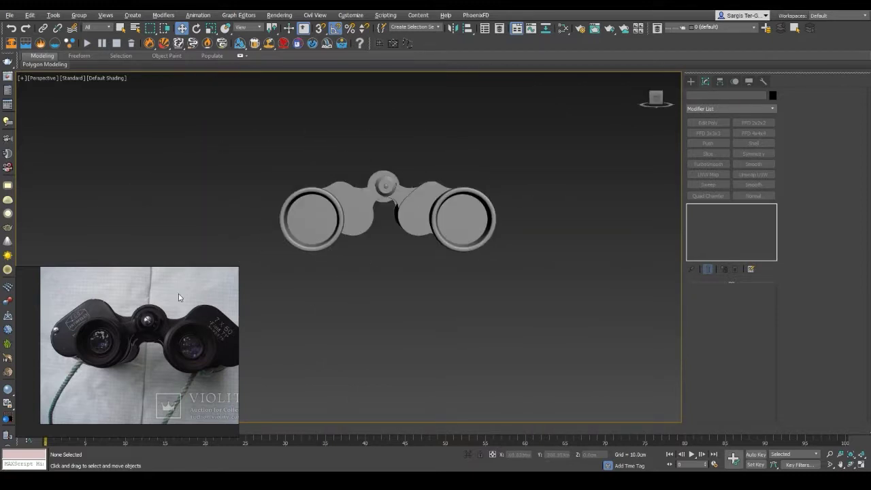
scroll(179, 293, up, 3)
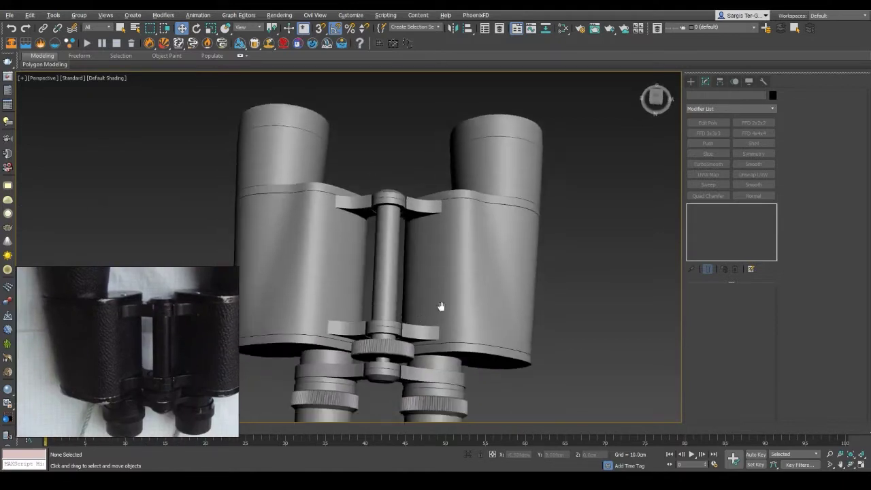
mouse_move(443, 305)
alt+middle_down()
mouse_move(447, 331)
mouse_move(447, 273)
mouse_move(443, 305)
mouse_move(383, 376)
mouse_move(439, 278)
mouse_move(438, 298)
alt+middle_up()
scroll(383, 376, up, 5)
scroll(437, 298, up, 4)
alt+middle_drag(476, 327, 435, 259)
scroll(435, 259, down, 4)
key(F4)
scroll(422, 234, up, 4)
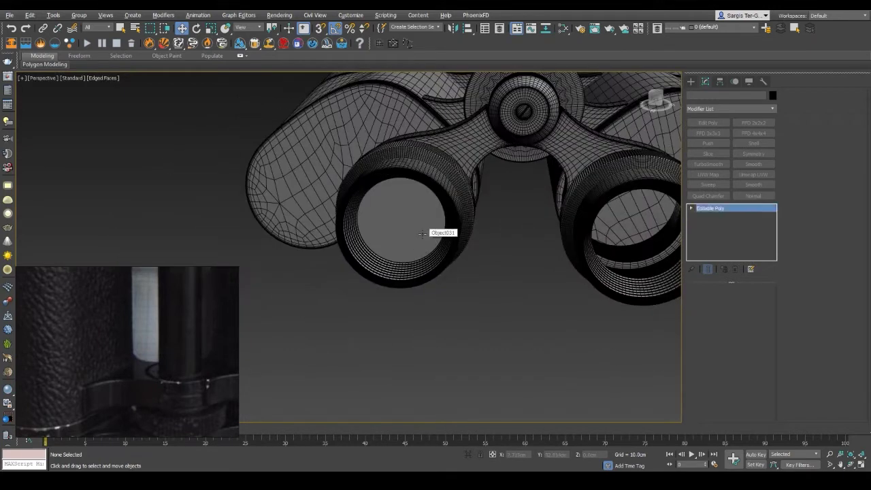
click(421, 234)
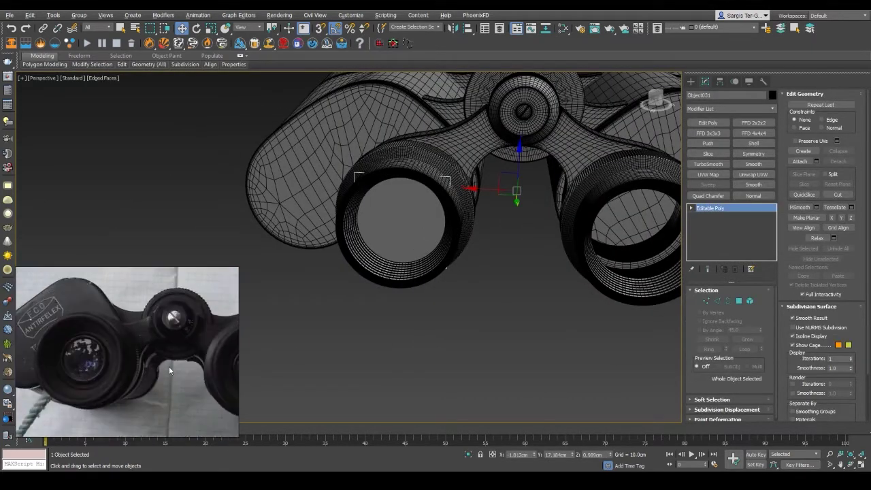
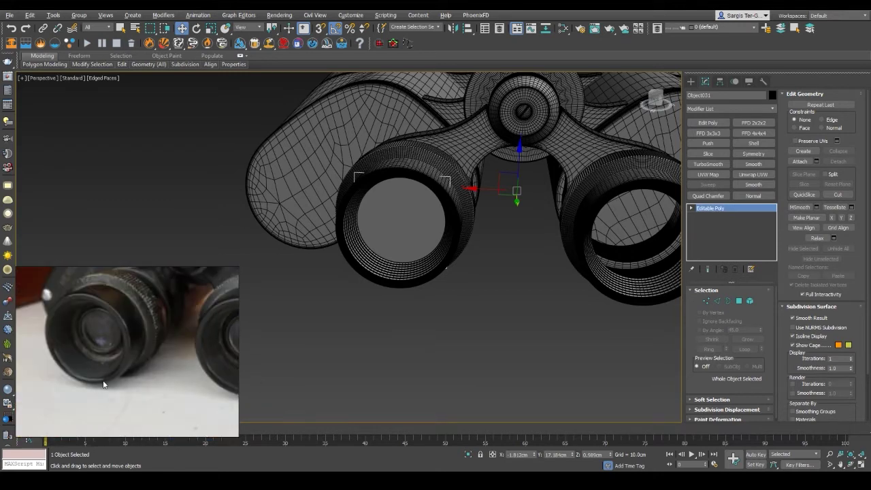
Step: Detach the left eyepiece's flat lens polygon as its own object, Object032
scroll(420, 231, up, 5)
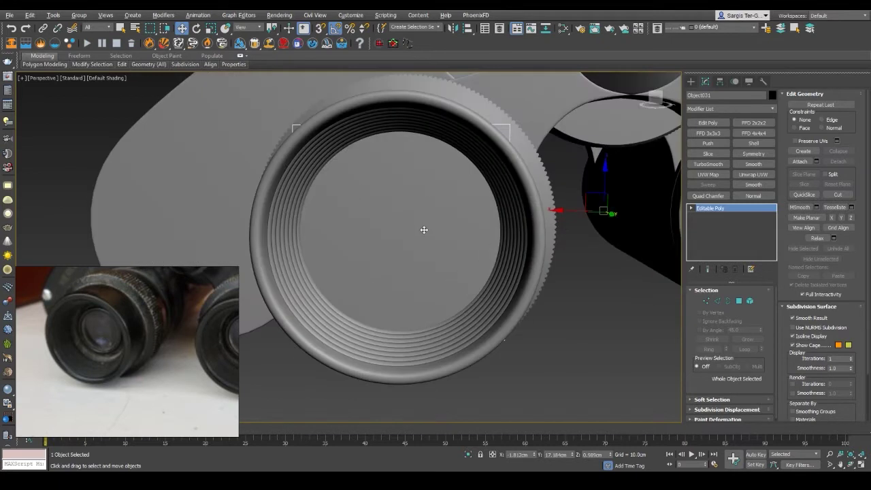
key(4)
click(406, 211)
key(F4)
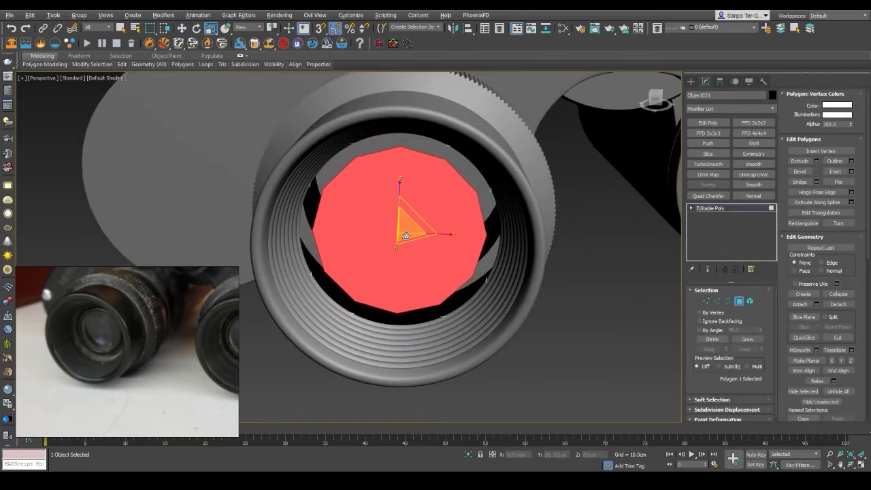
key(F4)
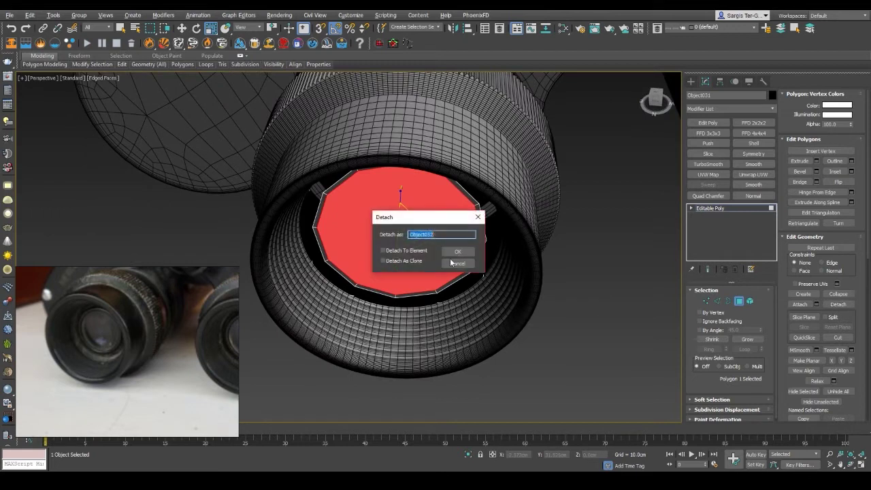
click(459, 254)
Step: Extrude the lens disc's 12 rim polygons into a thin lip about 0.19 cm high
scroll(353, 229, up, 3)
key(3)
click(334, 229)
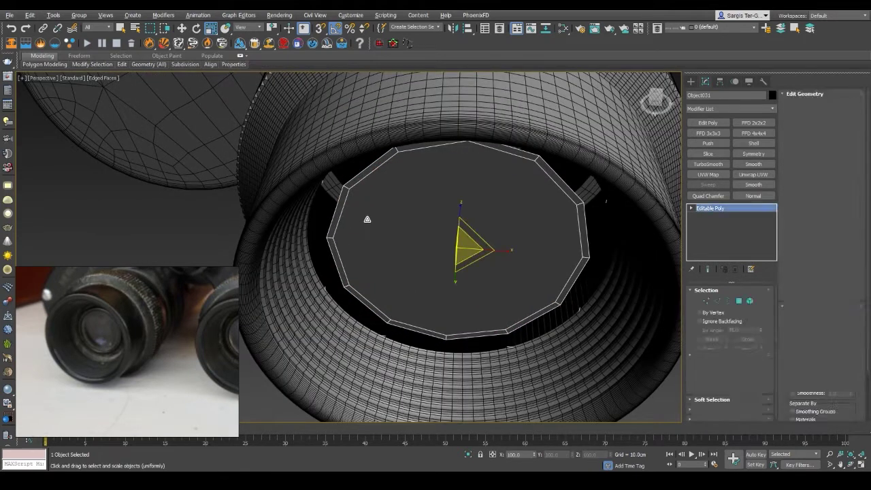
key(w)
scroll(552, 231, up, 3)
click(710, 208)
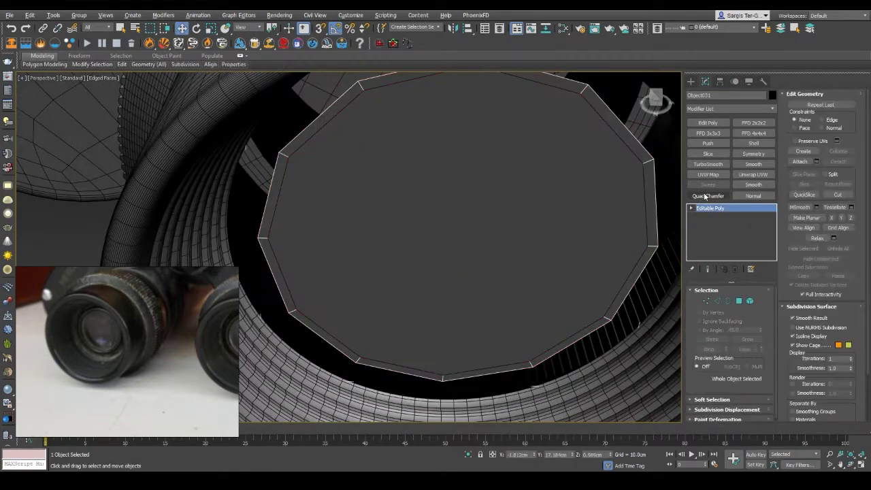
key(4)
right_click(596, 185)
click(503, 210)
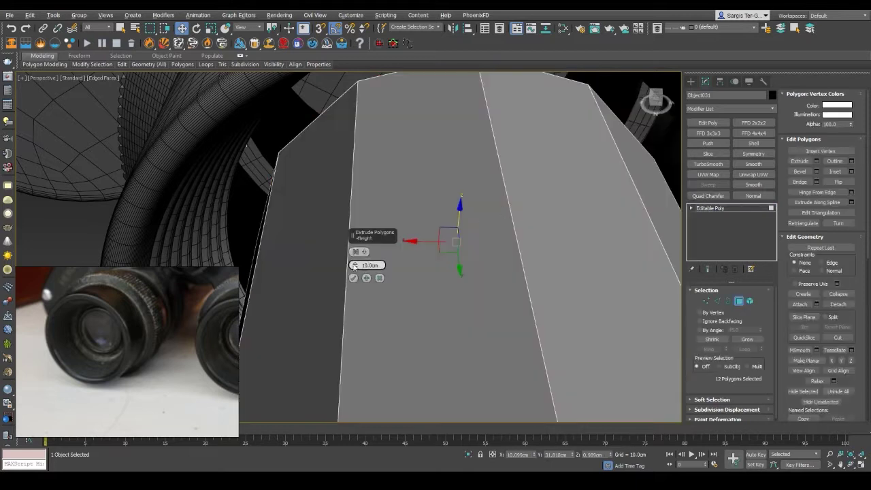
drag(355, 264, 354, 275)
mouse_move(360, 249)
alt+middle_down()
mouse_move(353, 245)
mouse_move(373, 298)
mouse_move(408, 286)
alt+middle_up()
Step: Add a TurboSmooth modifier to the lens disc with Iterations set to 3
click(709, 207)
click(707, 164)
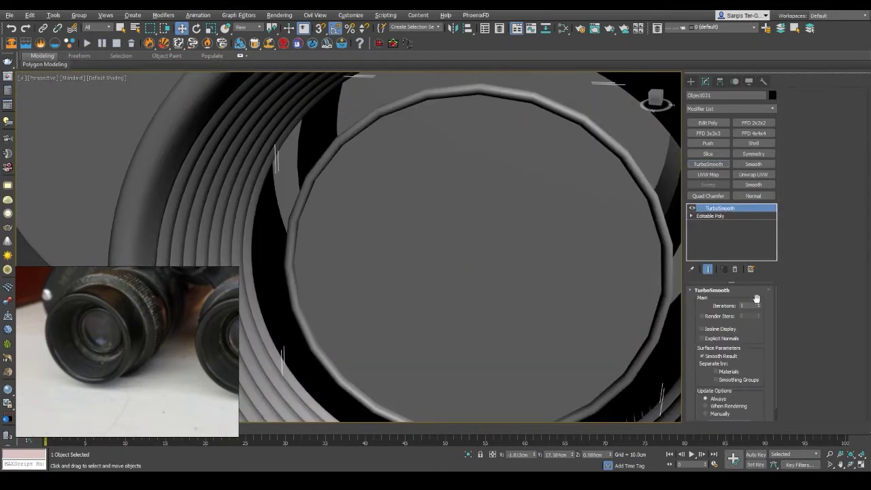
middle_drag(476, 272, 514, 277)
click(758, 304)
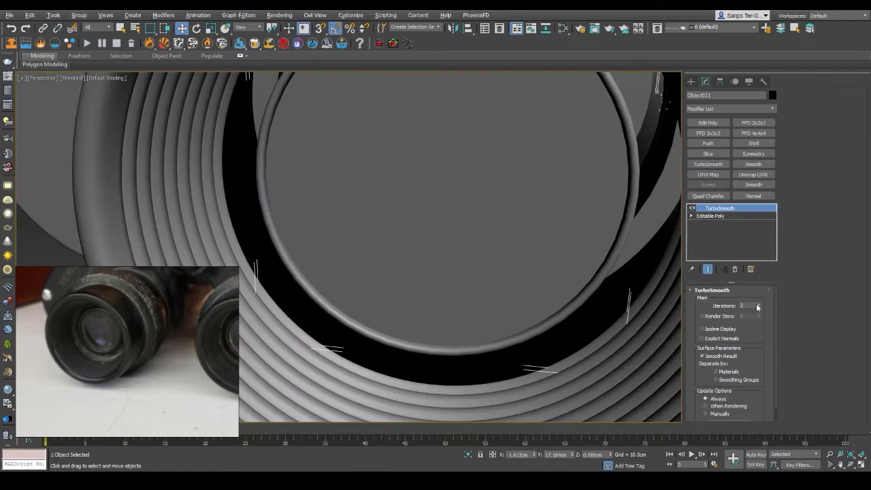
scroll(467, 245, down, 3)
scroll(489, 227, down, 5)
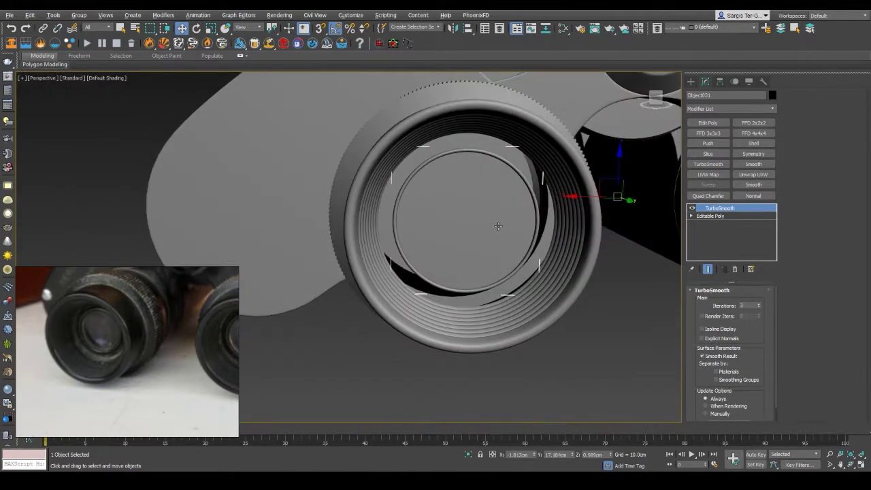
Step: Scale the lens disc's rim polygons inward to about 96% in Editable Poly
click(713, 217)
key(z)
key(F3)
key(4)
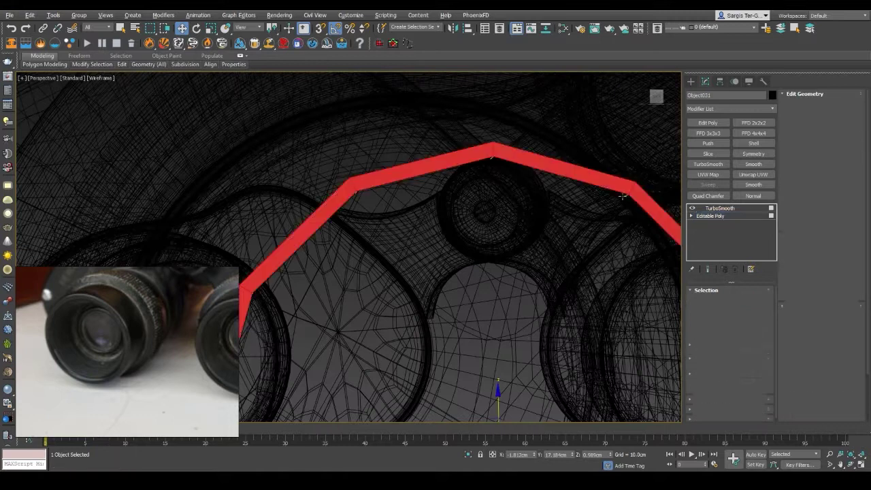
key(F3)
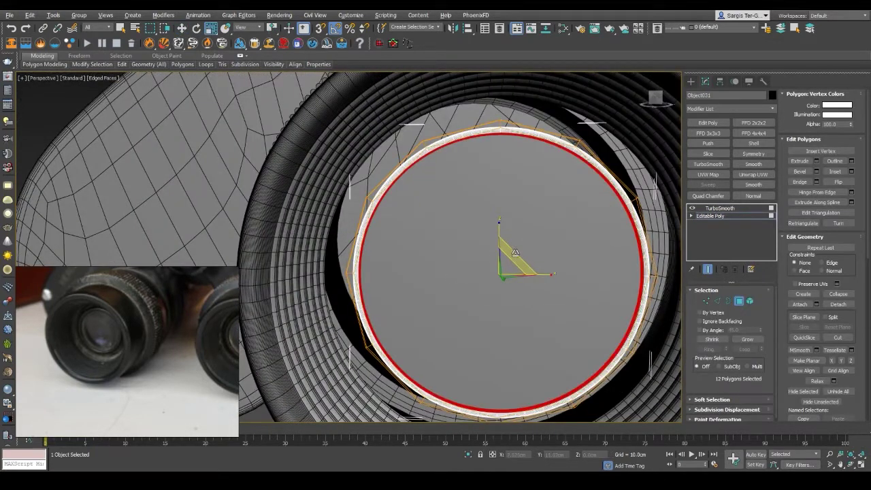
drag(515, 253, 515, 255)
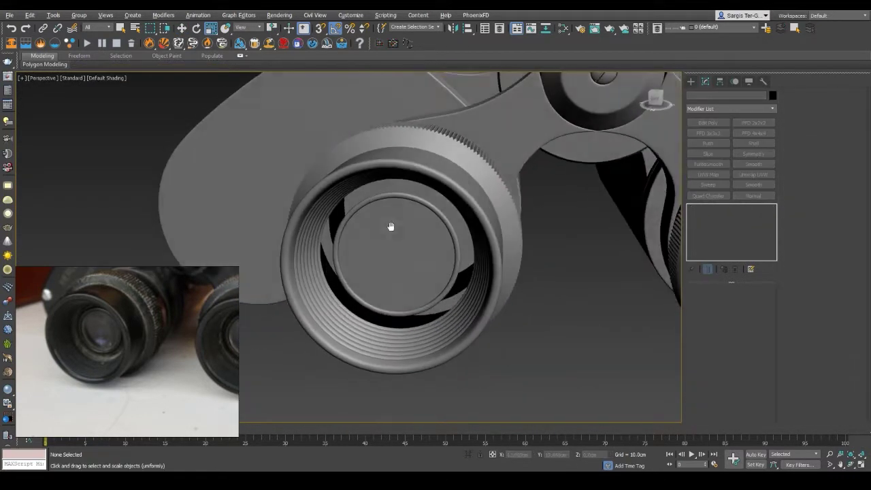
scroll(308, 302, up, 3)
scroll(350, 321, up, 1)
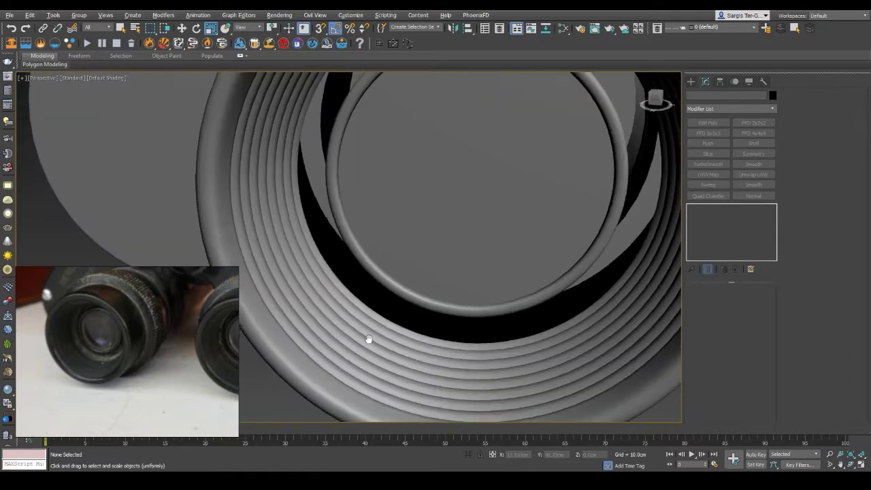
scroll(369, 340, up, 2)
key(F4)
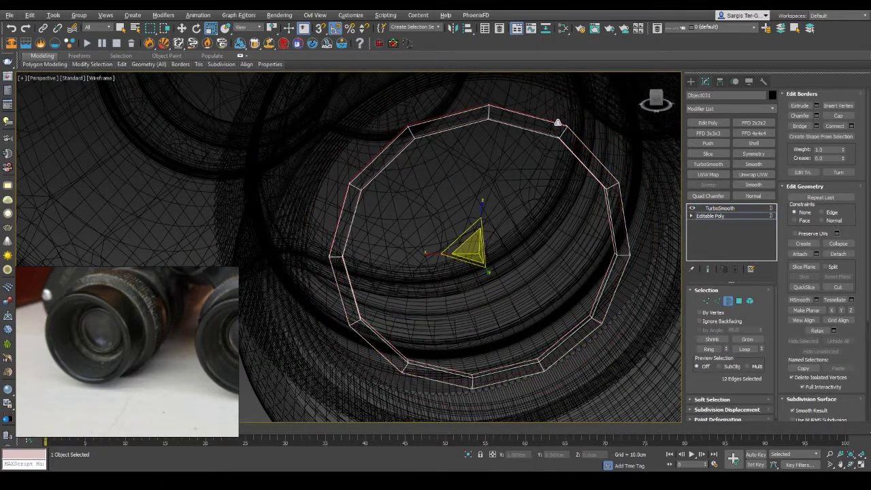
Step: Detach the lens's 12 rim polygons as a separate ring object, Object033
ctrl+click(738, 300)
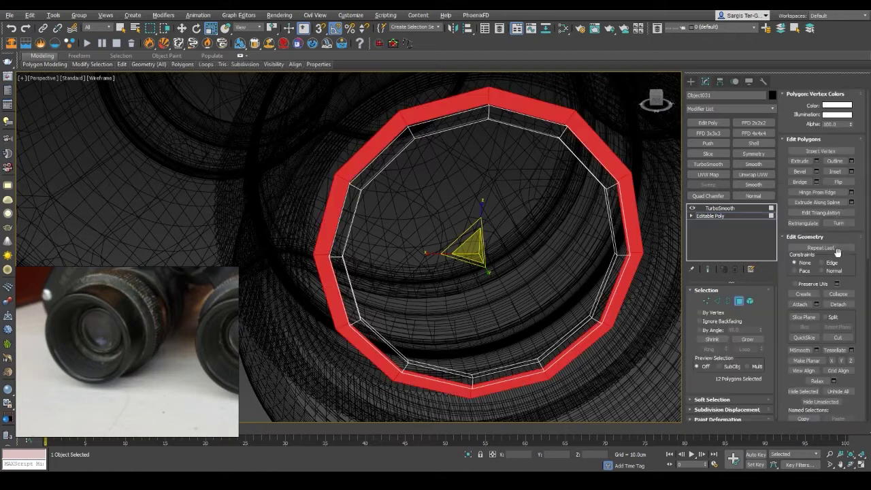
click(468, 251)
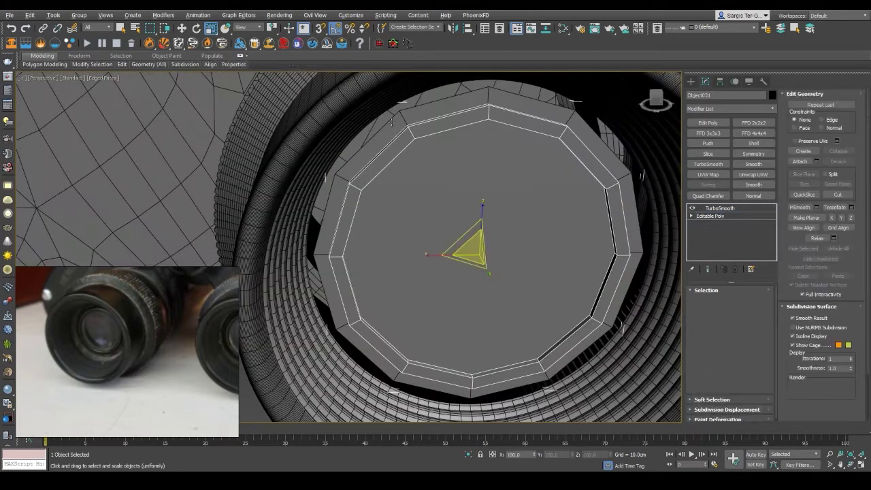
click(386, 123)
scroll(385, 123, down, 5)
key(F3)
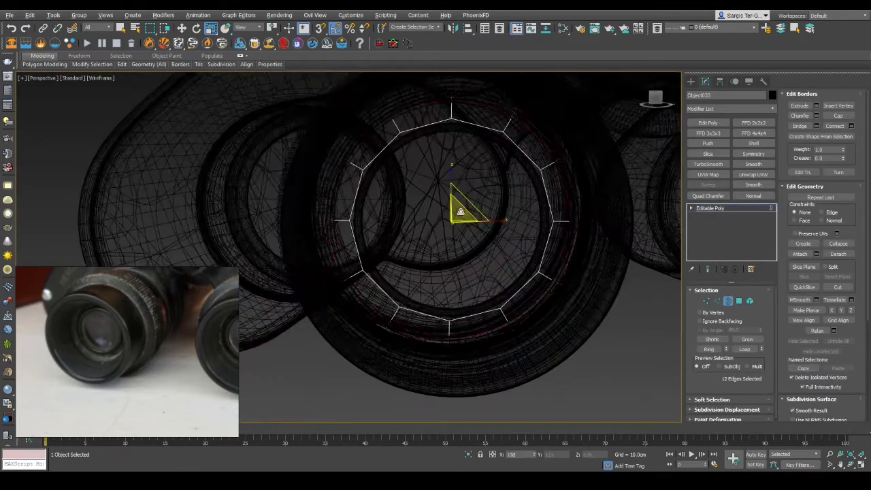
key(F3)
Step: Give the detached ring a TurboSmooth modifier with Iterations 3
click(708, 164)
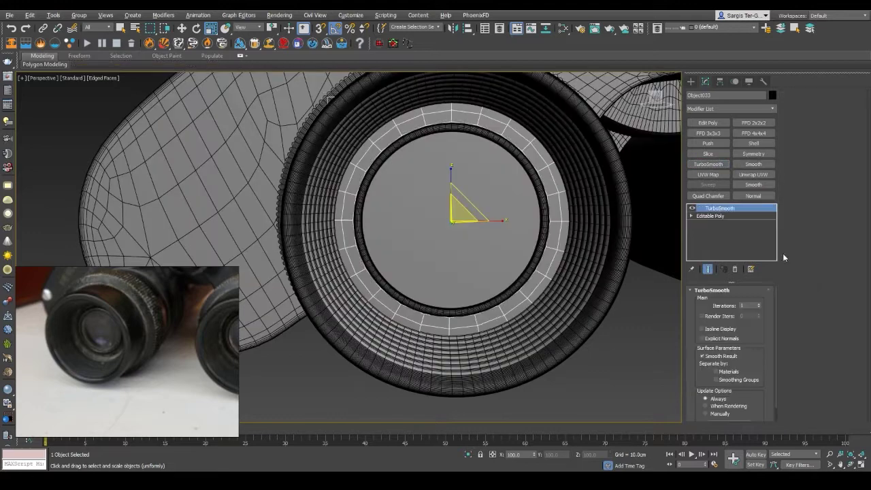
click(758, 304)
key(F4)
key(F4)
click(758, 304)
key(F4)
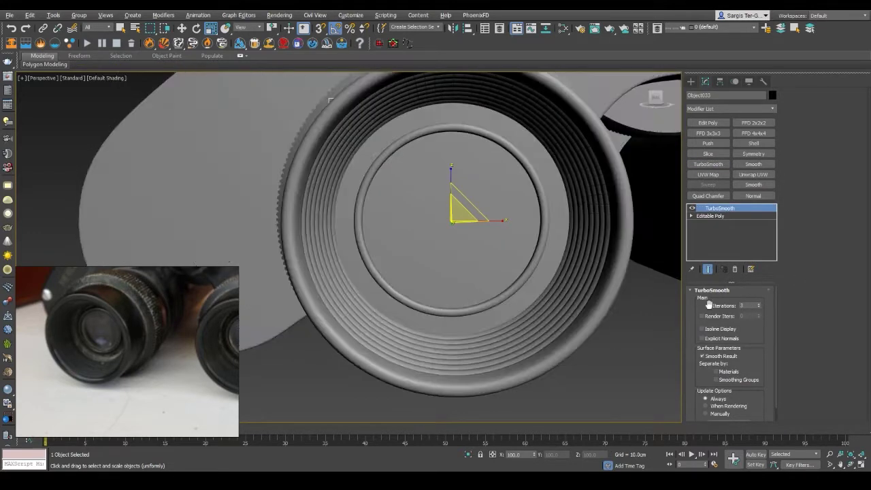
key(F4)
Step: Deselect everything, then select the left eyepiece tube and view it in wireframe from above
scroll(449, 225, down, 3)
click(580, 382)
scroll(580, 382, down, 3)
mouse_move(579, 383)
alt+middle_down()
mouse_move(436, 344)
mouse_move(423, 329)
alt+middle_up()
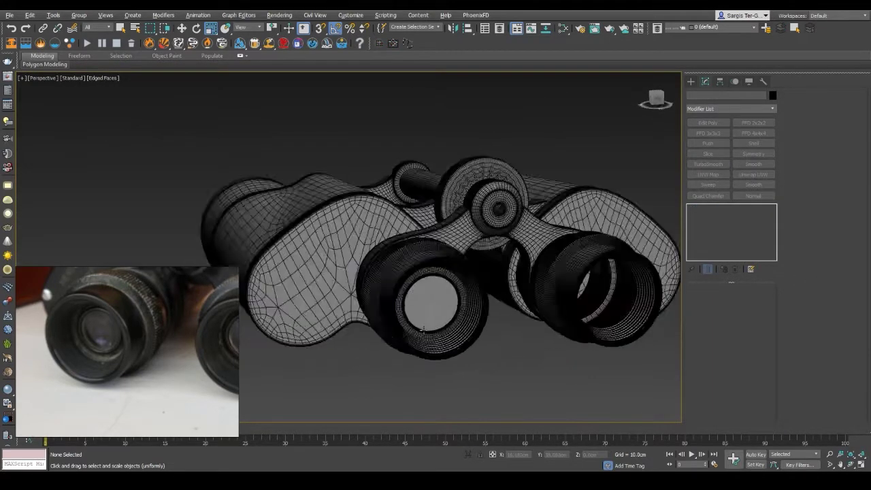
scroll(423, 329, up, 5)
click(395, 290)
key(F4)
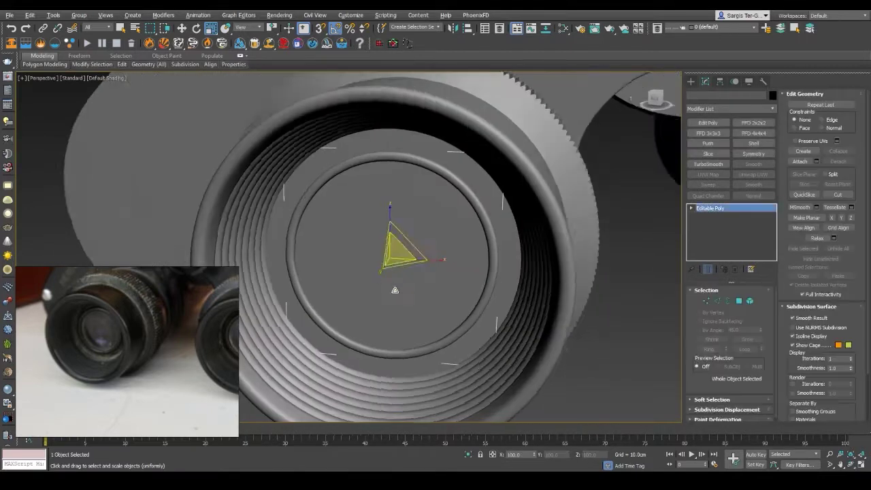
key(F3)
alt+middle_drag(395, 290, 411, 331)
Step: Select the vertices inside the left eyepiece ring
key(1)
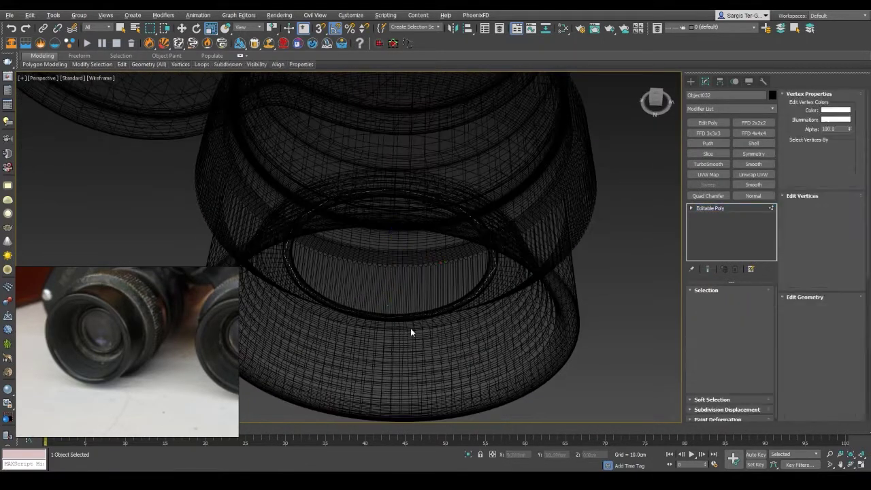
click(396, 341)
mouse_move(396, 340)
alt+middle_down()
mouse_move(410, 288)
mouse_move(398, 332)
mouse_move(339, 140)
alt+middle_up()
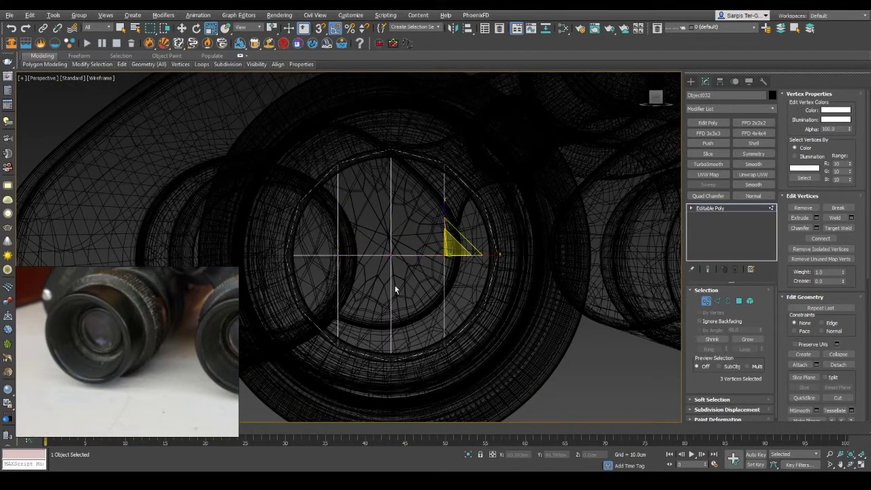
alt+middle_drag(394, 289, 432, 301)
Step: Bevel the lens's 8 centre faces inward with a 0.328 cm outline, then select the centre vertex
key(4)
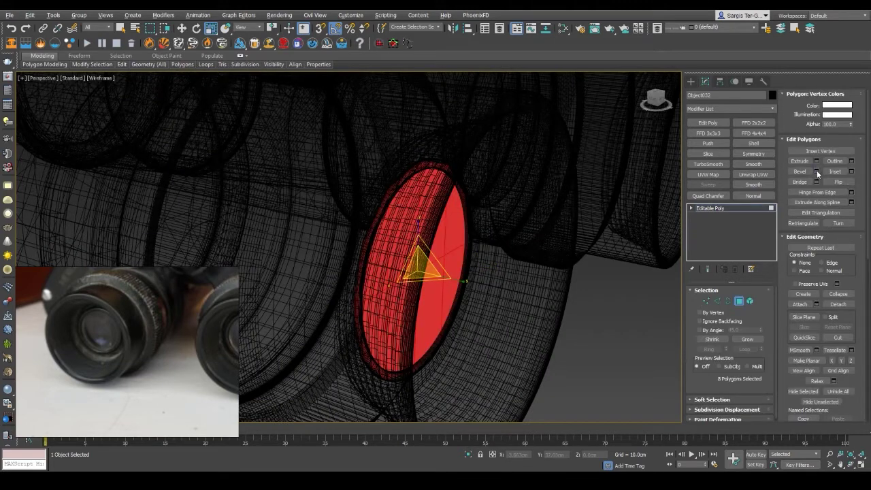
click(817, 172)
key(F3)
alt+middle_drag(357, 314, 367, 285)
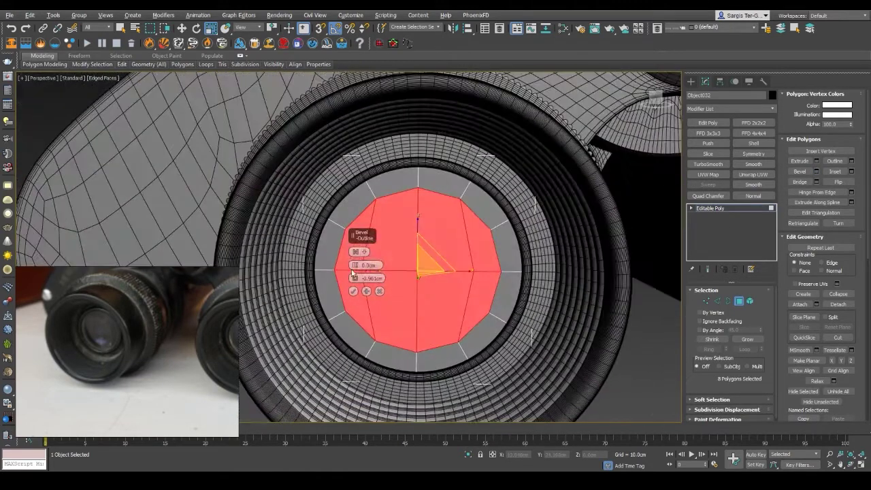
drag(355, 264, 356, 251)
mouse_move(408, 272)
alt+middle_down()
mouse_move(480, 270)
mouse_move(415, 271)
alt+middle_up()
key(F3)
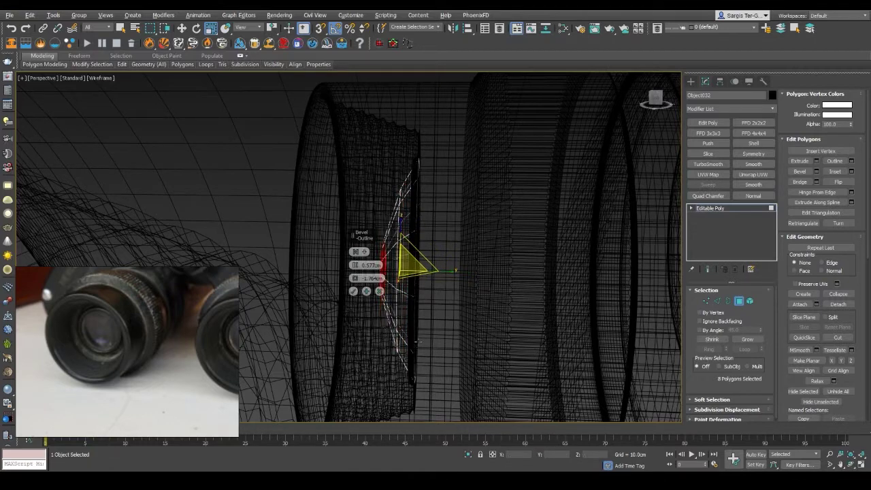
mouse_move(417, 341)
alt+middle_down()
mouse_move(354, 278)
mouse_move(481, 349)
alt+middle_up()
key(F3)
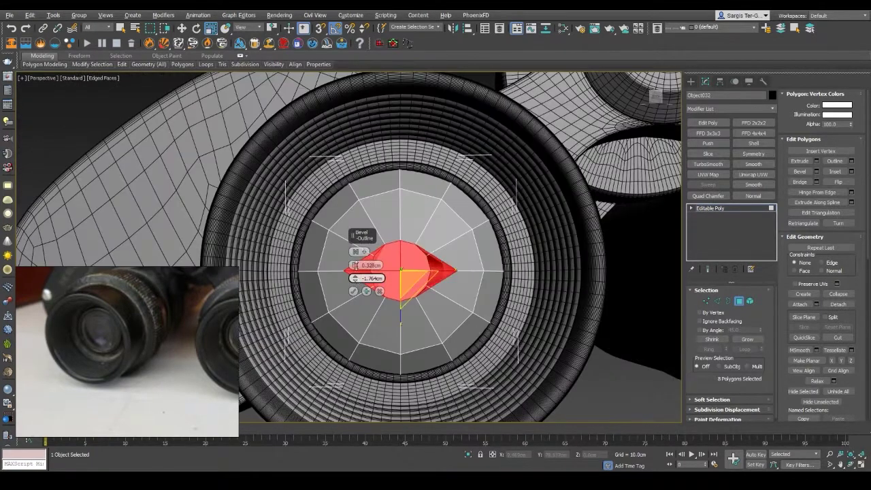
mouse_move(354, 265)
mouse_down()
mouse_move(353, 223)
mouse_move(360, 255)
mouse_up()
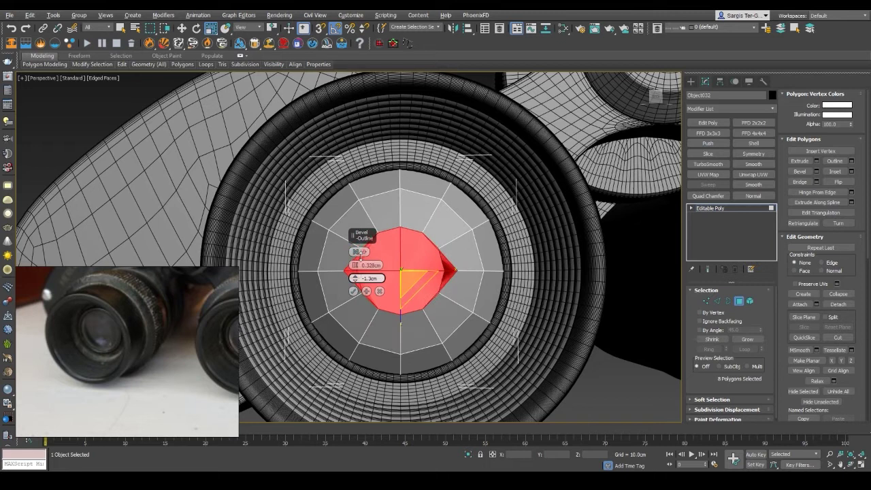
click(353, 291)
key(1)
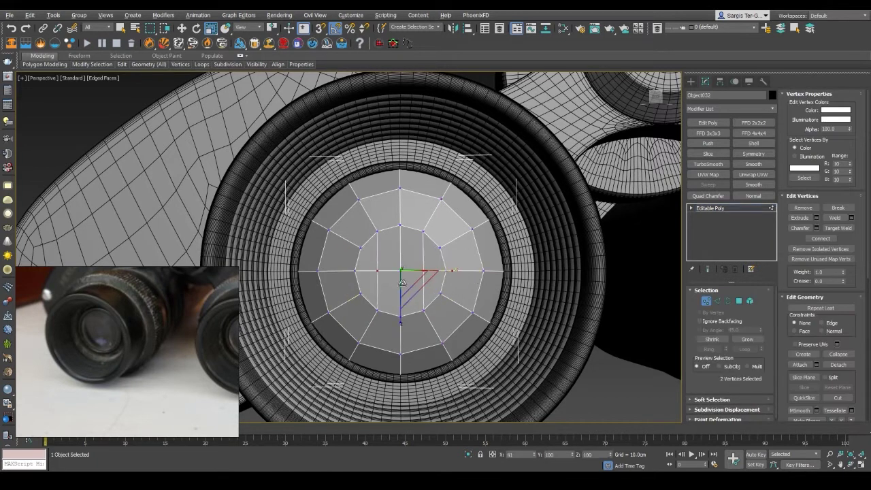
click(400, 271)
Step: Add a TurboSmooth modifier to the eyepiece lens with Iterations set to 2
right_click(404, 262)
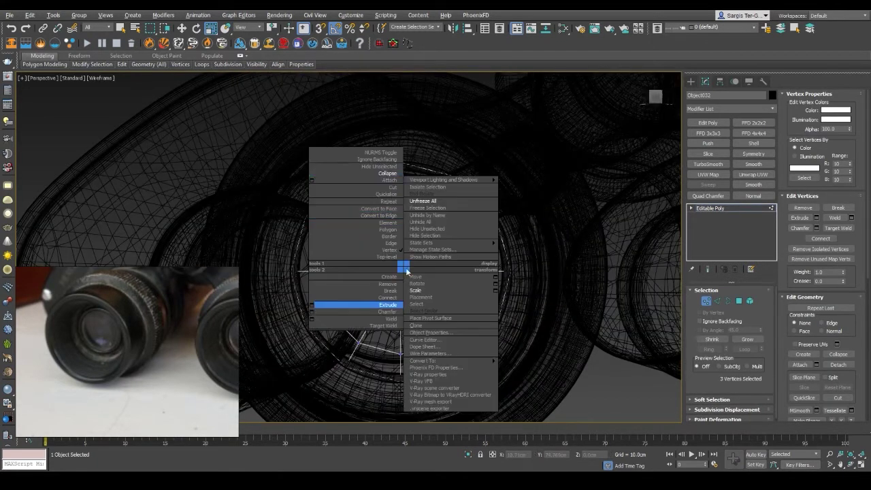
click(381, 181)
key(2)
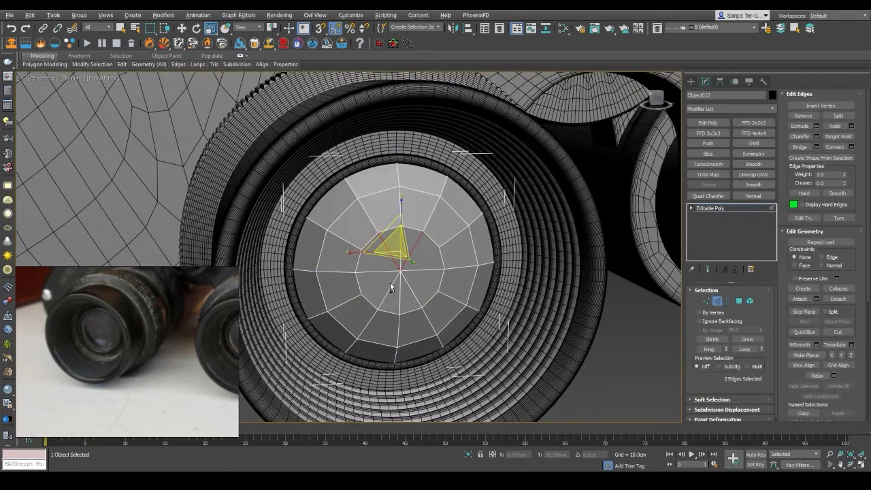
key(F4)
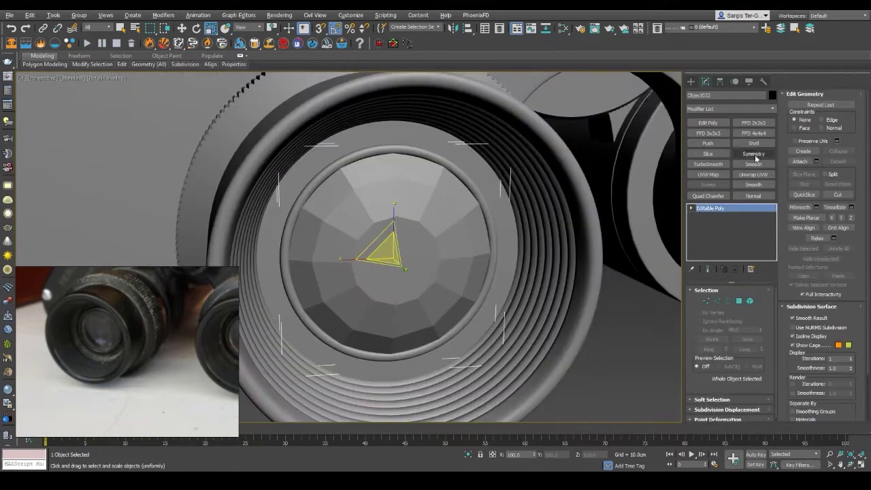
click(708, 163)
scroll(533, 213, up, 3)
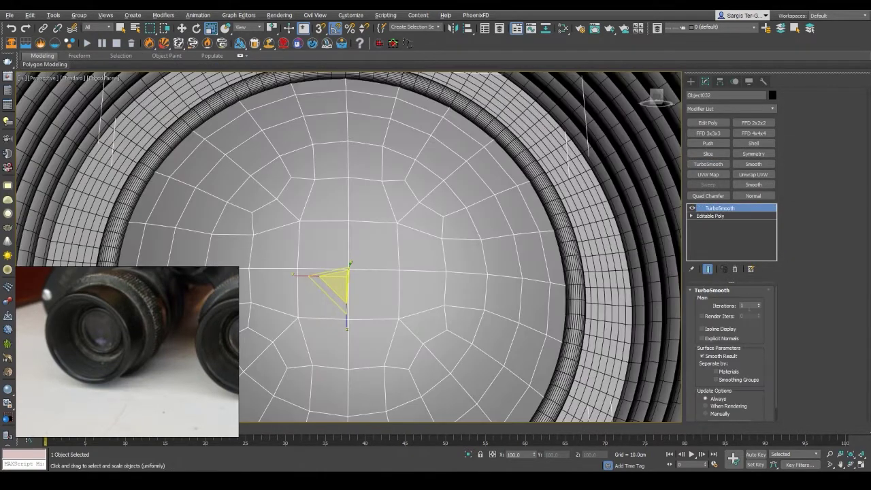
click(758, 304)
alt+middle_drag(666, 301, 427, 233)
scroll(427, 232, up, 5)
key(F4)
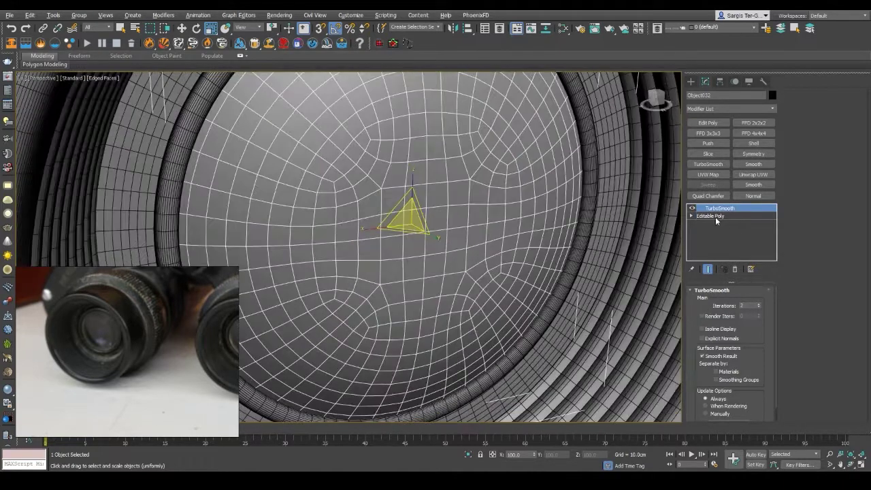
Step: Move the lens's centre vertex in Editable Poly to give the surface a gentle curve
click(714, 216)
key(1)
key(F3)
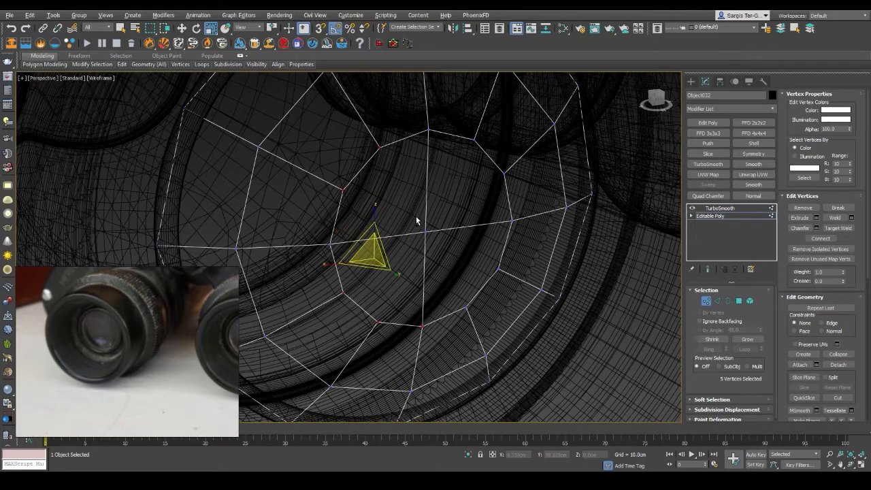
ctrl+click(425, 232)
alt+middle_drag(426, 233, 445, 262)
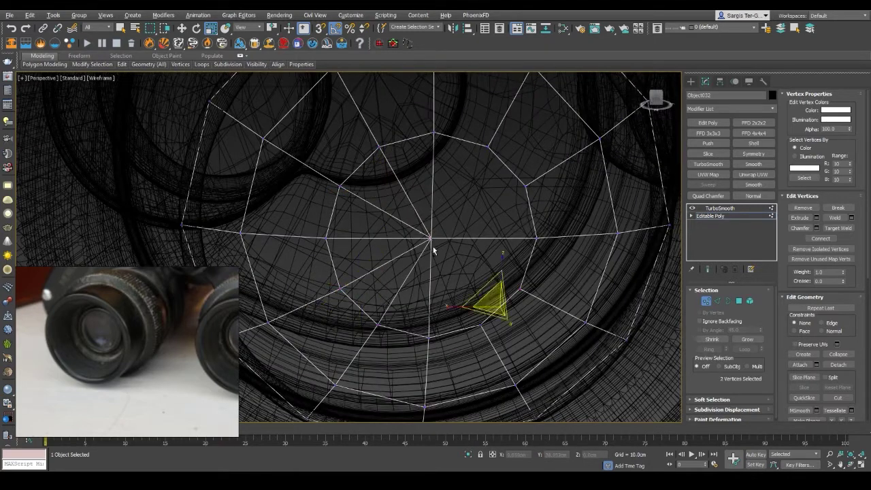
key(F3)
click(439, 259)
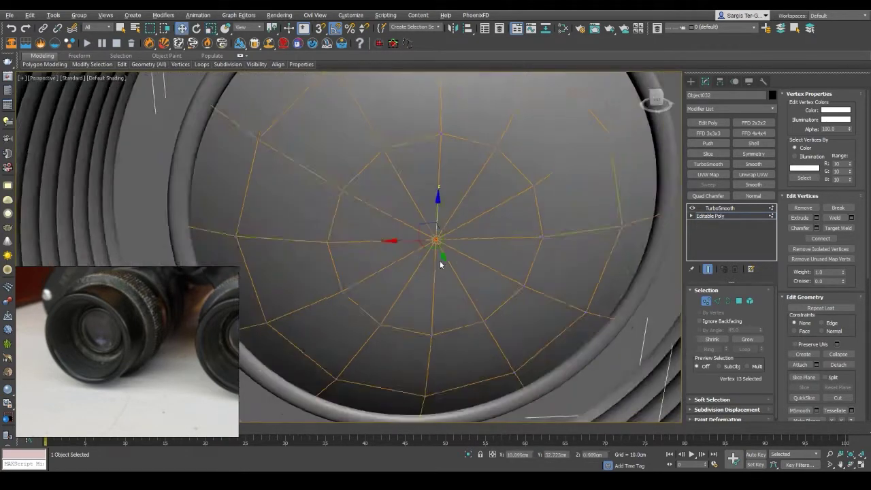
key(w)
alt+middle_drag(440, 260, 449, 258)
Step: Leave vertex editing and view the eyepiece from below in wireframe
scroll(449, 258, down, 3)
scroll(449, 258, down, 3)
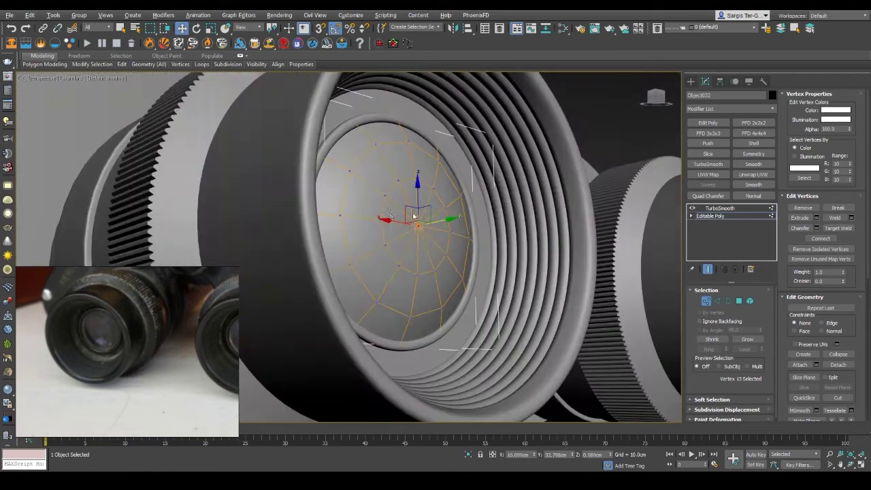
scroll(449, 258, down, 3)
key(6)
key(F3)
alt+middle_drag(601, 200, 398, 276)
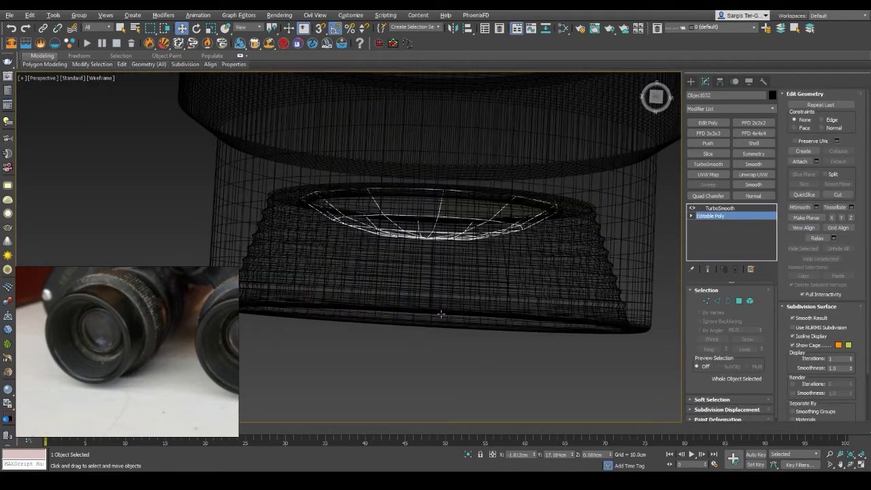
Step: Select the eyepiece lens object and zoom onto it
alt+middle_drag(441, 314, 501, 307)
key(1)
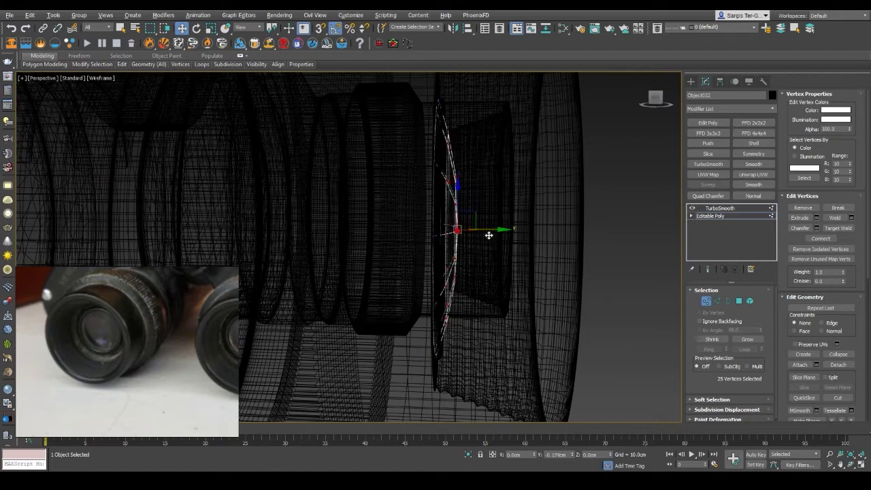
key(F3)
alt+middle_drag(489, 236, 517, 204)
scroll(449, 245, down, 4)
click(719, 207)
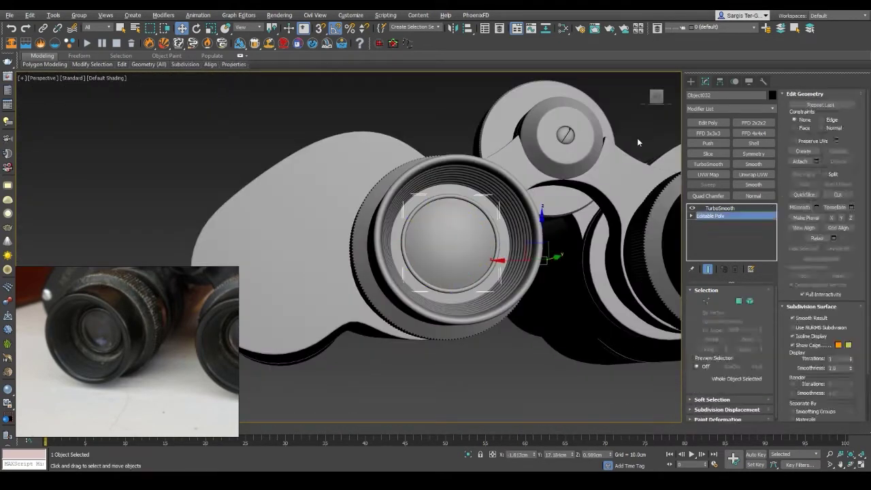
click(636, 137)
alt+middle_drag(637, 138, 548, 208)
click(367, 292)
key(z)
Step: Add a Symmetry modifier above the lens's TurboSmooth
click(707, 164)
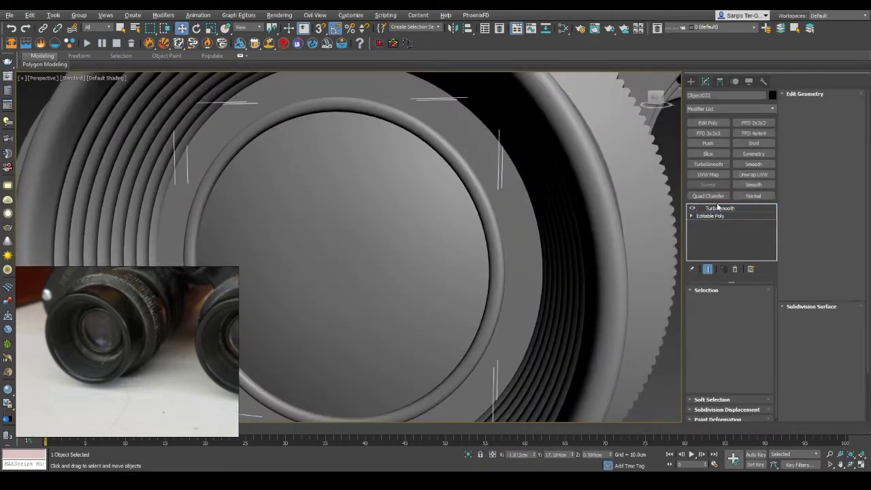
click(753, 153)
click(710, 223)
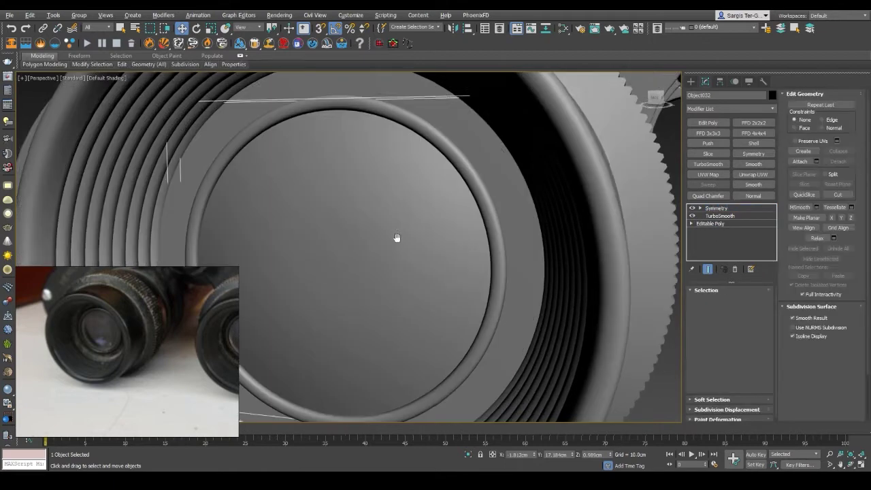
Step: Select all 25 lens vertices and shift them along Y from 32.656 to 30.361
key(F4)
key(1)
key(ctrl+a)
scroll(325, 272, down, 5)
key(F4)
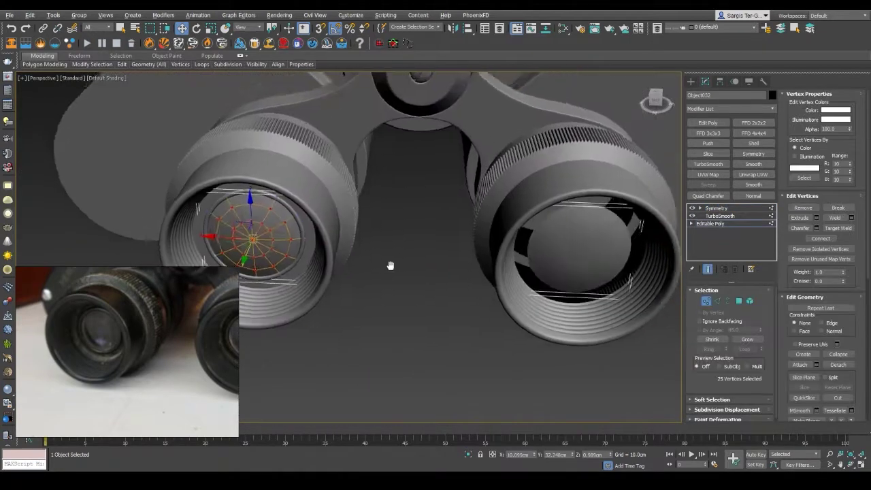
alt+middle_drag(399, 258, 465, 360)
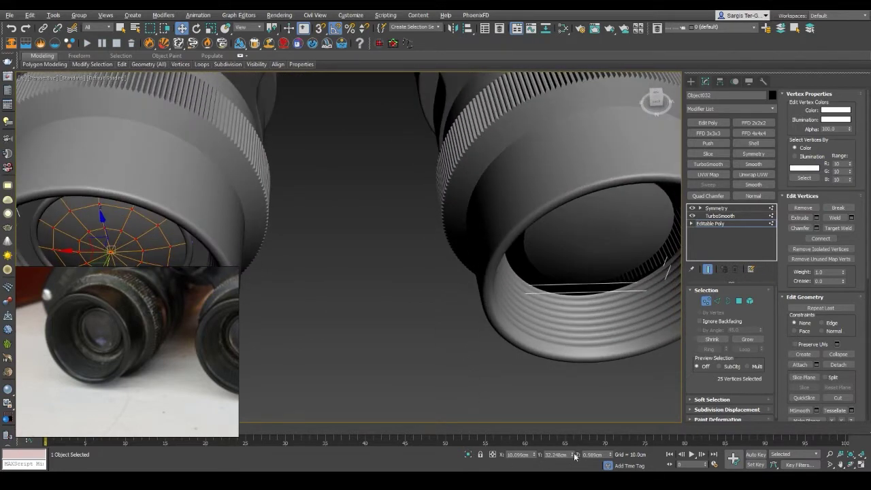
drag(573, 397, 574, 395)
drag(568, 454, 558, 367)
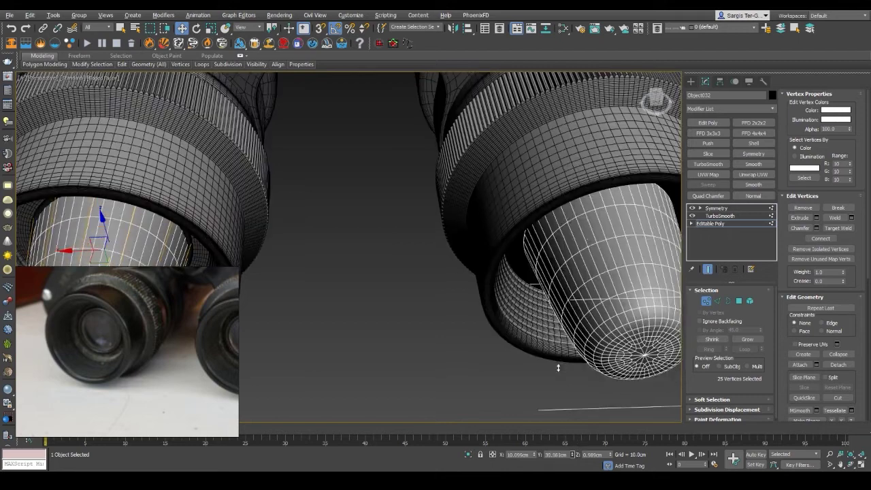
alt+middle_drag(557, 367, 481, 293)
key(1)
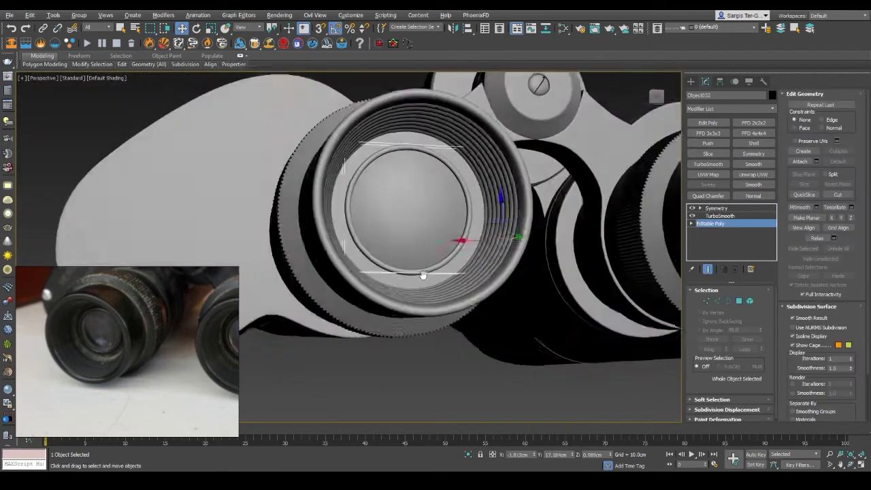
key(F4)
Step: Toggle between edge and vertex levels and wireframe/shaded display while framing the eyepiece lens
scroll(404, 196, up, 3)
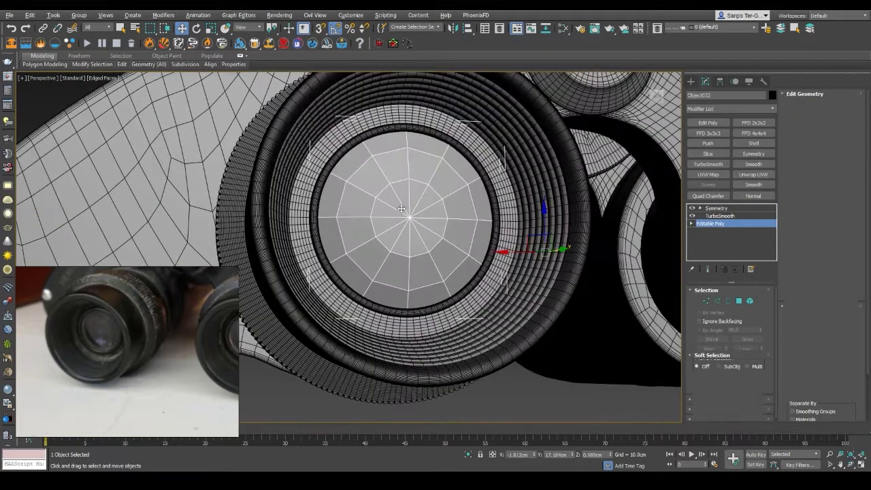
key(2)
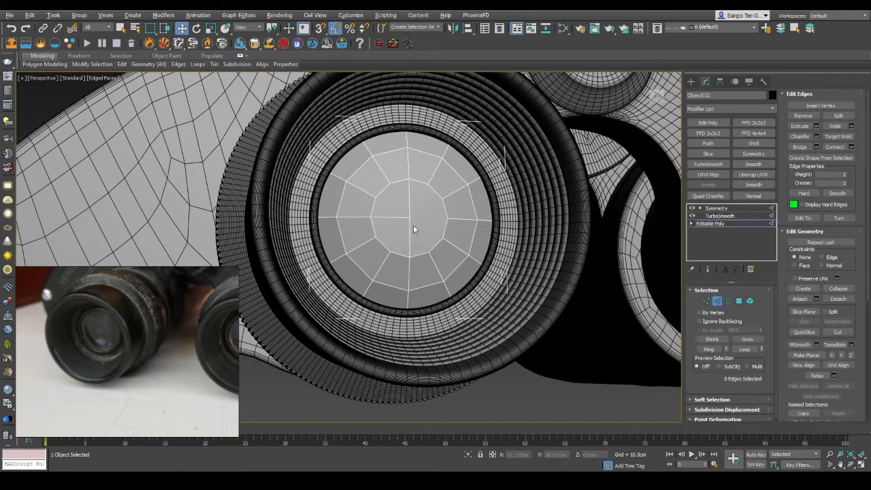
key(1)
scroll(404, 221, up, 2)
scroll(403, 220, up, 2)
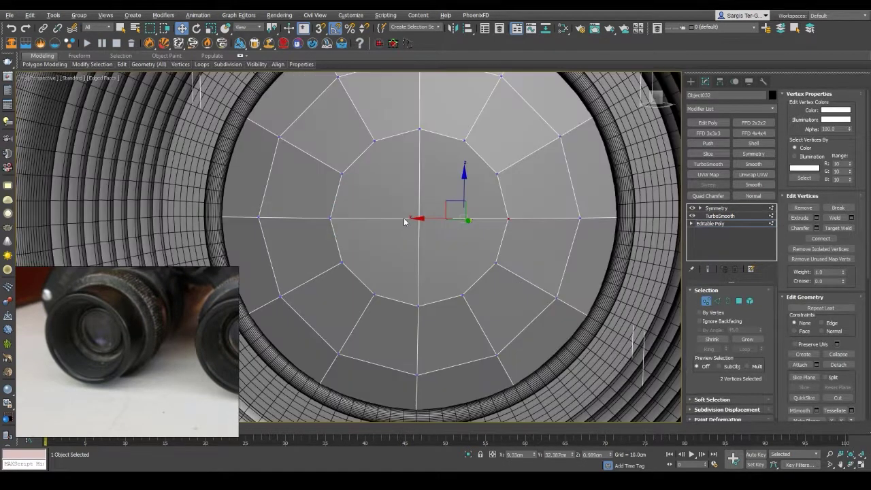
key(2)
key(1)
key(F3)
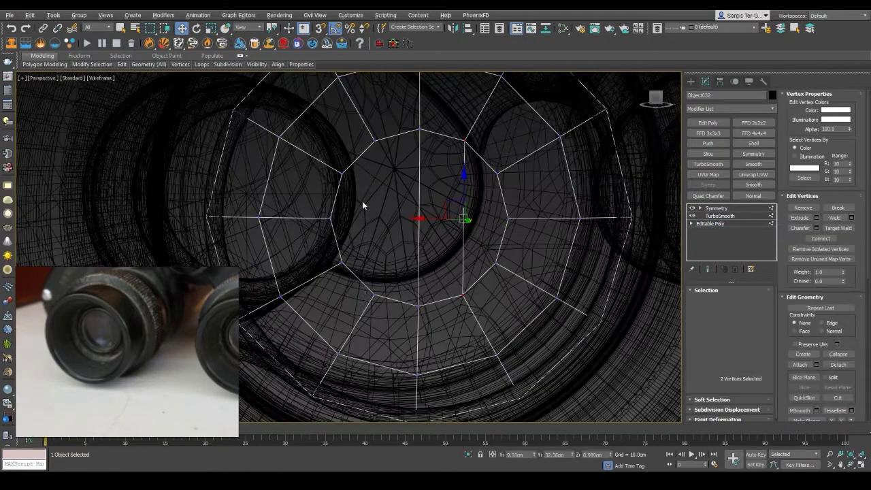
key(F3)
key(F4)
scroll(465, 272, down, 3)
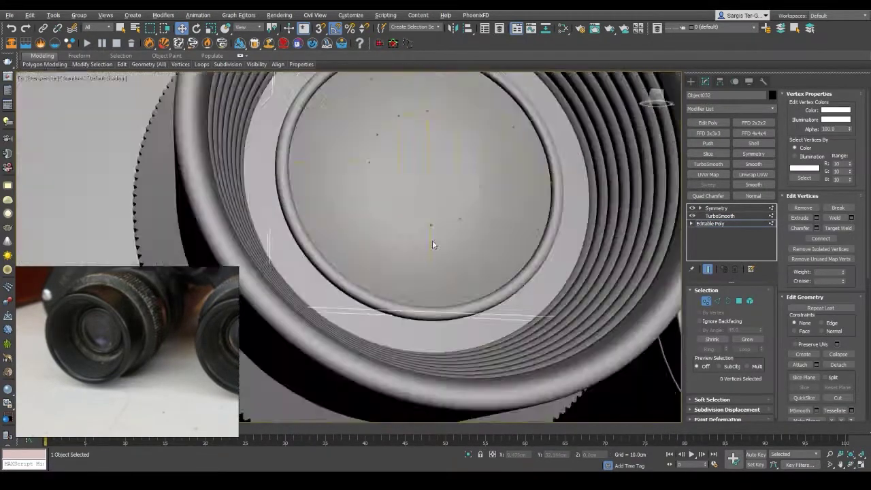
scroll(432, 240, down, 2)
scroll(432, 240, up, 2)
scroll(432, 240, up, 2)
mouse_move(432, 240)
middle_down()
mouse_move(274, 261)
mouse_move(289, 254)
middle_up()
Step: Cut new edges into the lens faces and adjust the vertices near its centre
key(alt+c)
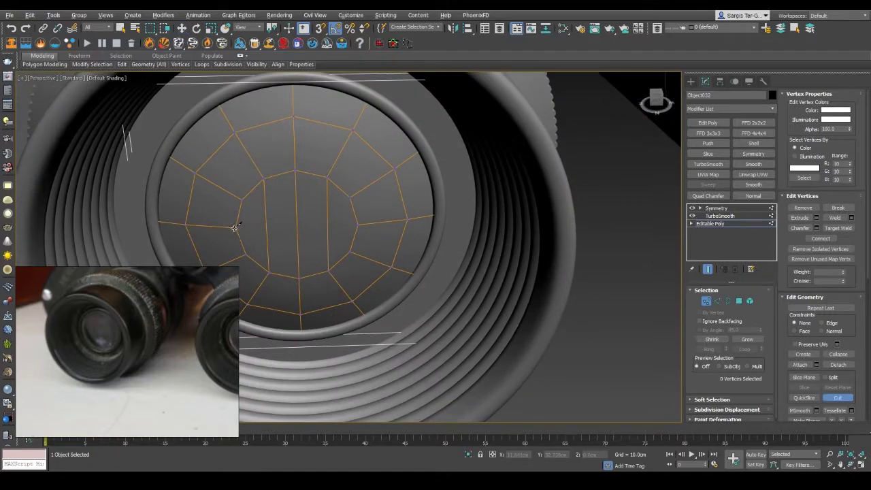
click(288, 222)
alt+middle_drag(288, 222, 287, 248)
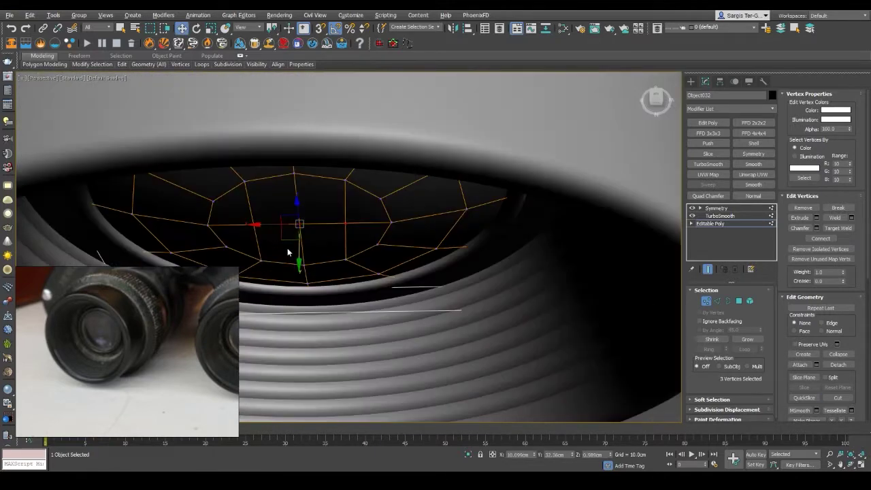
key(F3)
scroll(287, 247, up, 3)
scroll(360, 209, up, 2)
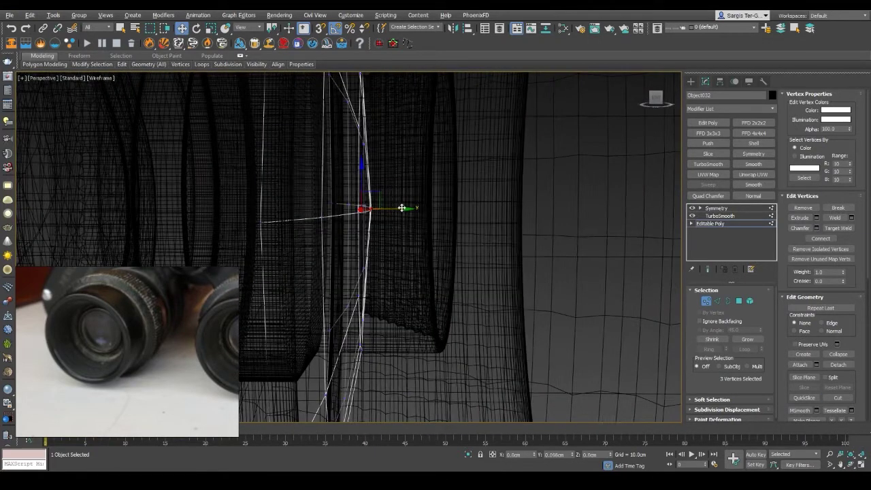
mouse_move(402, 208)
alt+middle_down()
mouse_move(400, 245)
mouse_move(381, 218)
mouse_move(392, 210)
alt+middle_up()
click(381, 218)
key(F3)
scroll(392, 212, down, 5)
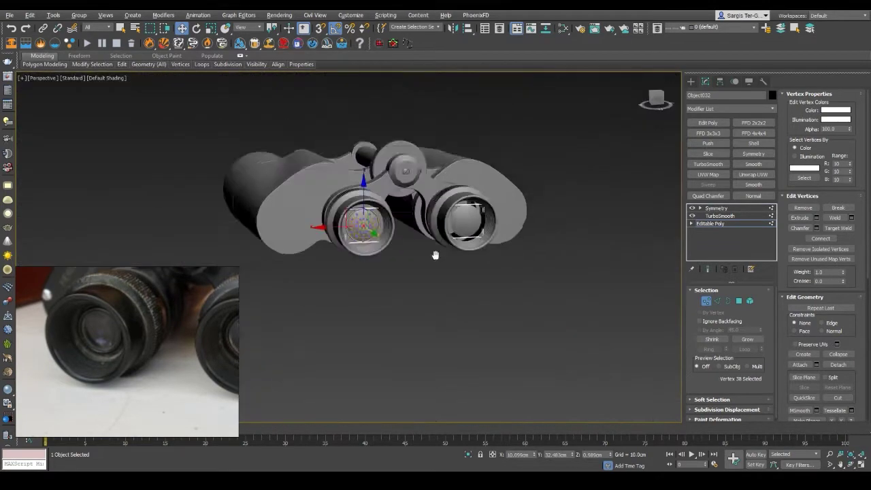
scroll(435, 249, up, 4)
mouse_move(436, 249)
alt+middle_down()
mouse_move(467, 355)
mouse_move(448, 322)
alt+middle_up()
scroll(501, 301, up, 5)
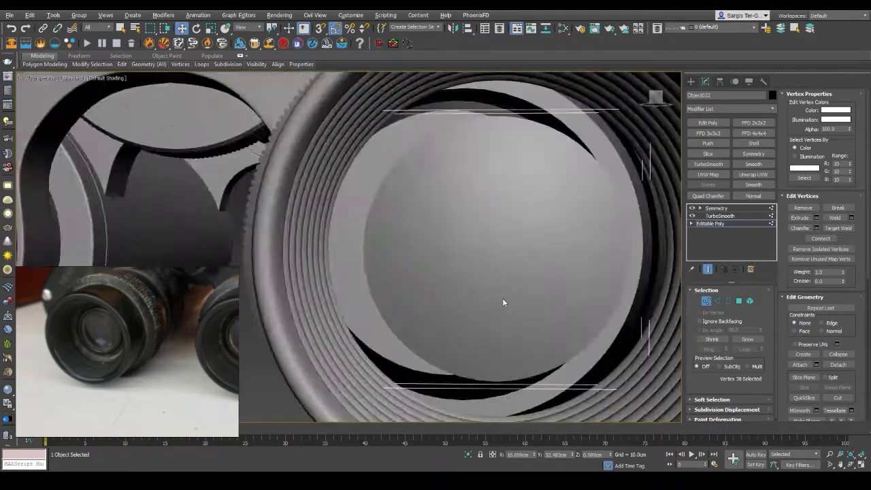
scroll(509, 272, down, 2)
mouse_move(509, 272)
middle_down()
mouse_move(517, 305)
mouse_move(399, 348)
middle_up()
scroll(517, 306, up, 2)
scroll(399, 348, down, 2)
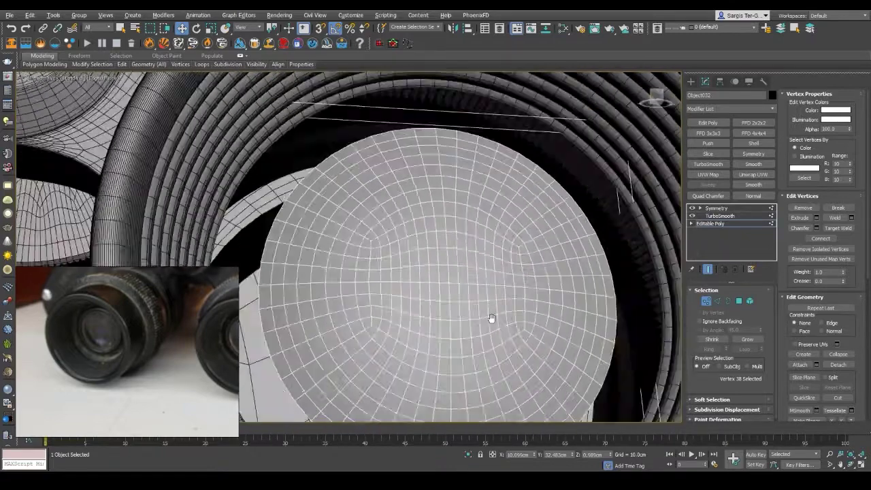
scroll(477, 338, down, 4)
scroll(477, 338, up, 3)
alt+middle_drag(477, 338, 470, 385)
scroll(470, 385, up, 2)
scroll(352, 268, up, 3)
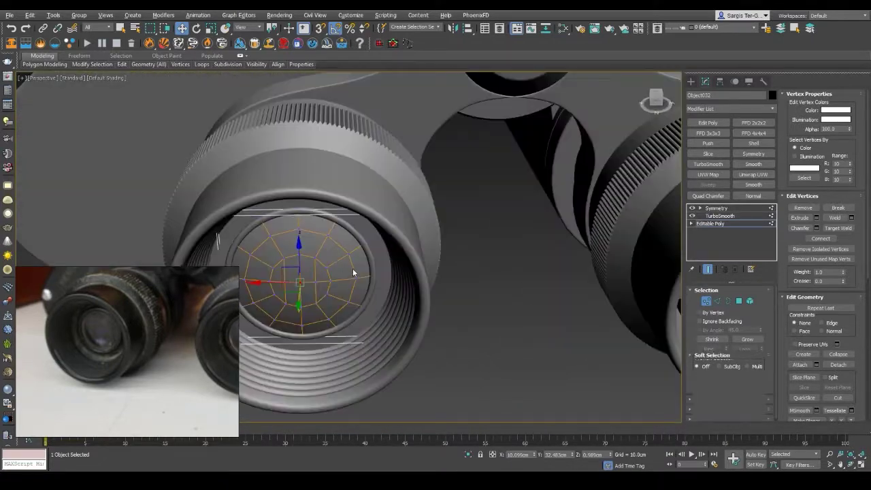
key(2)
key(F3)
mouse_move(352, 268)
alt+middle_down()
mouse_move(324, 300)
mouse_move(400, 236)
alt+middle_up()
key(F3)
scroll(399, 236, up, 3)
scroll(399, 235, up, 2)
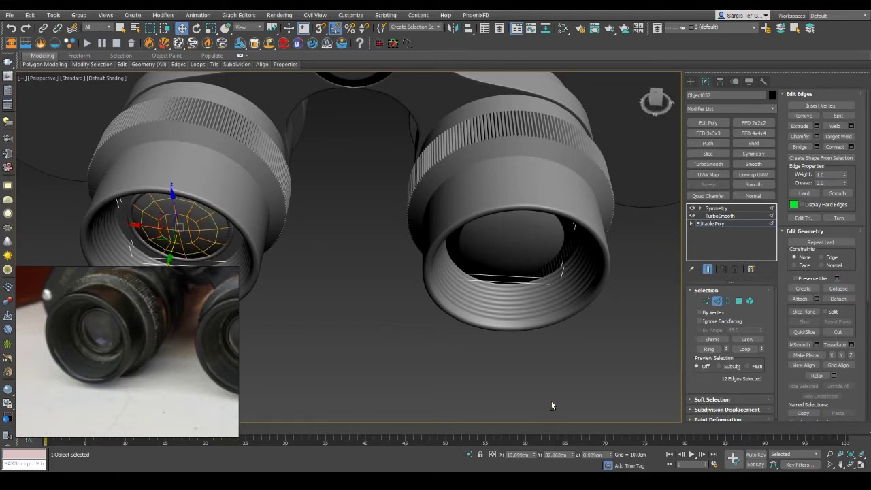
mouse_move(551, 405)
alt+middle_down()
mouse_move(604, 116)
mouse_move(542, 359)
mouse_move(408, 220)
alt+middle_up()
click(604, 116)
key(F4)
scroll(456, 299, down, 5)
key(F4)
Step: Inspect the binoculars and select the smoothed lens piece to be copied as Object034
alt+middle_drag(457, 299, 550, 293)
key(F4)
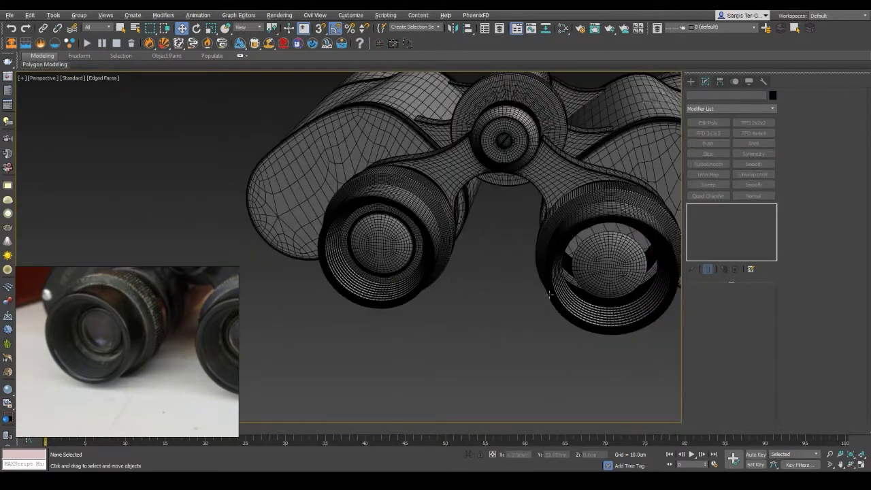
click(380, 280)
click(560, 381)
key(F4)
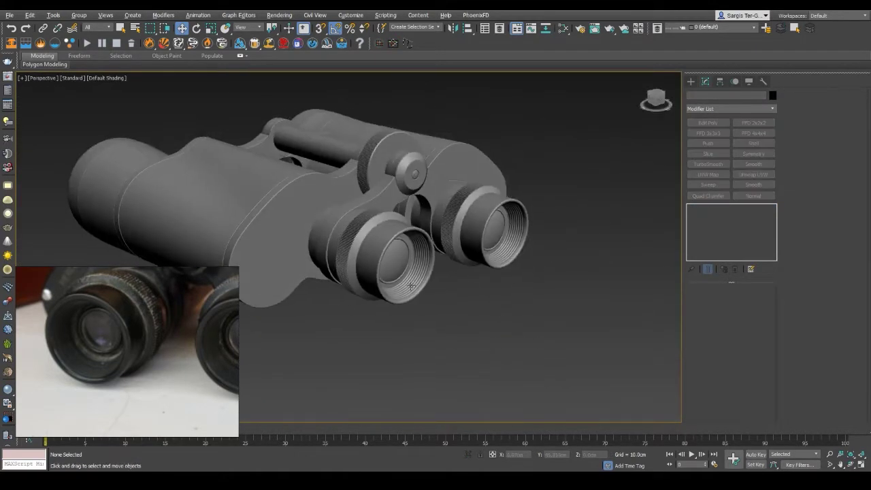
alt+middle_drag(410, 286, 122, 379)
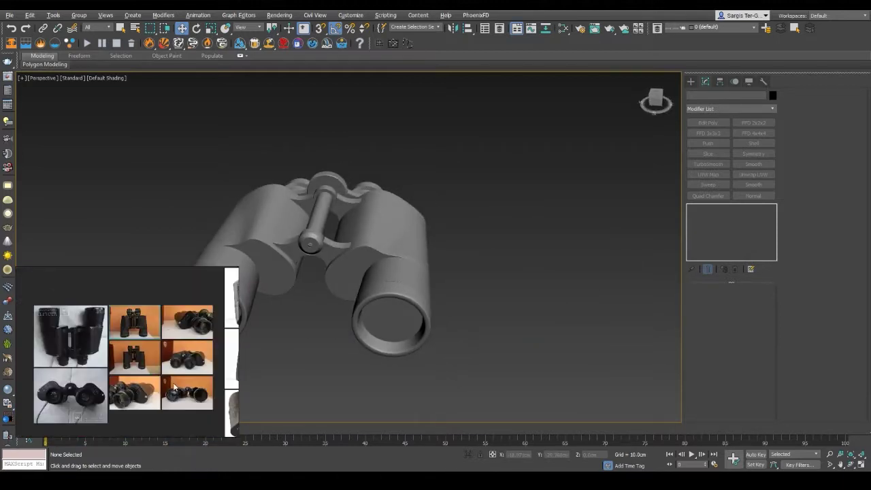
alt+middle_drag(390, 290, 397, 234)
click(317, 251)
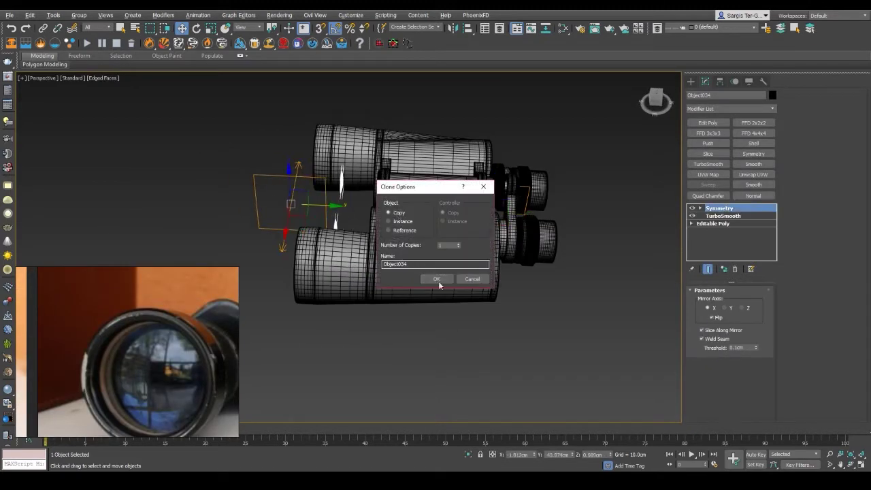
Step: Confirm Object034 as an independent Copy and rotate it beneath the binoculars
click(438, 281)
mouse_move(438, 281)
alt+middle_down()
mouse_move(464, 245)
mouse_move(383, 286)
alt+middle_up()
key(e)
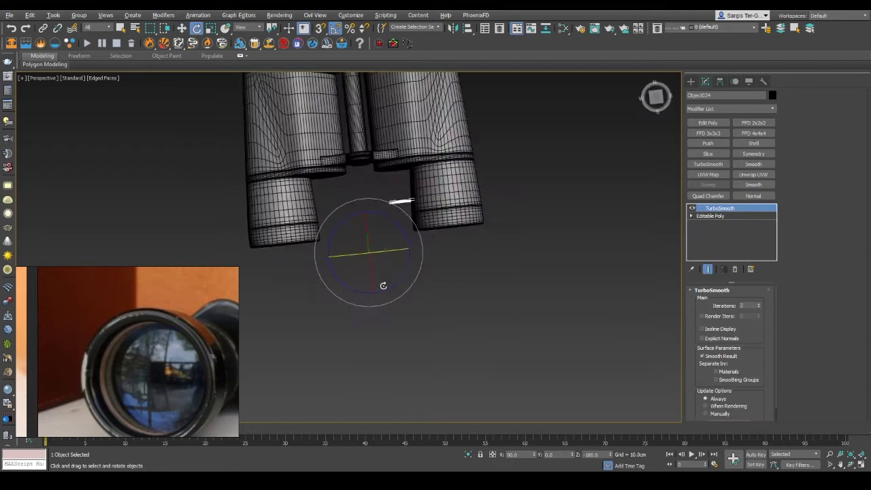
key(w)
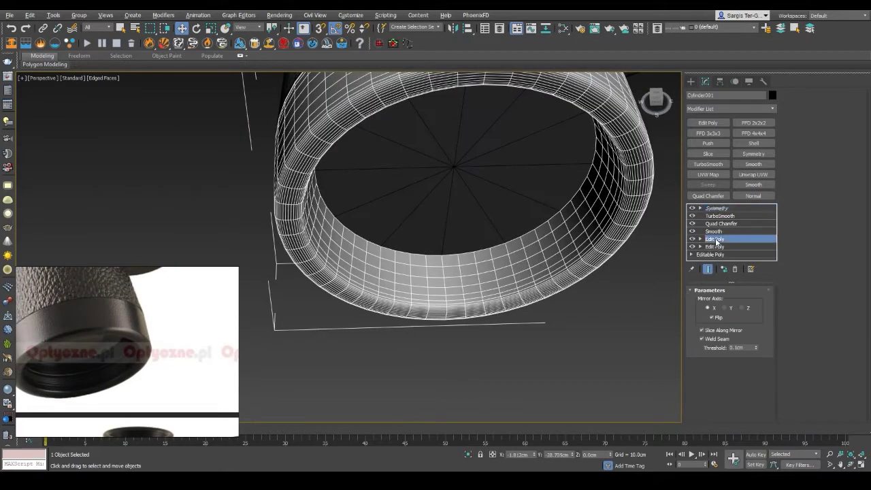
Step: Convert the ring's inner edge loop to its 12 faces and detach them as Object035
alt+middle_drag(488, 249, 472, 272)
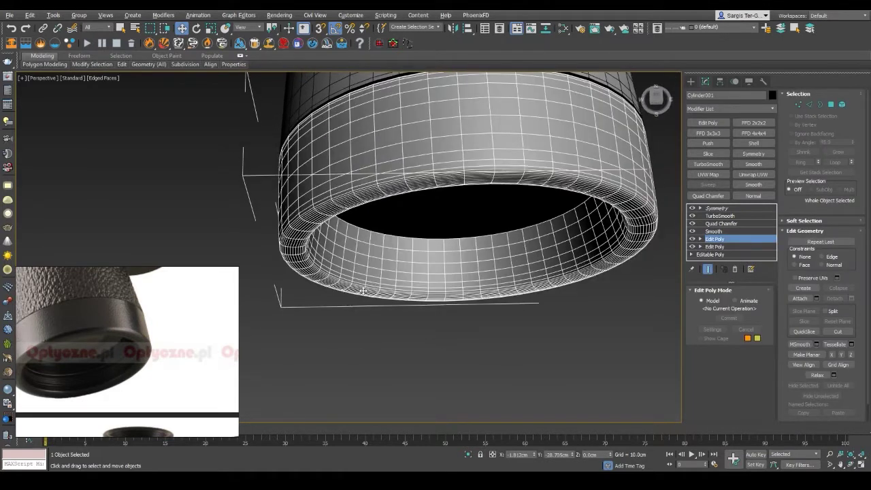
key(2)
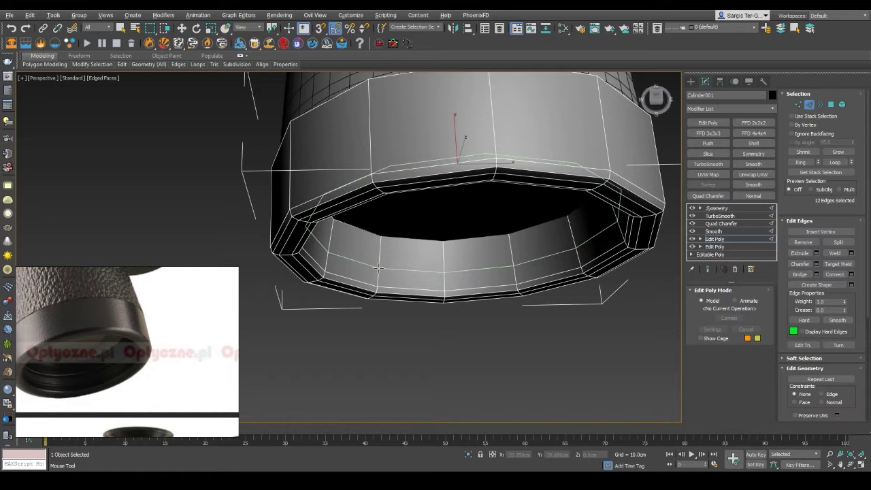
key(4)
shift+click(543, 261)
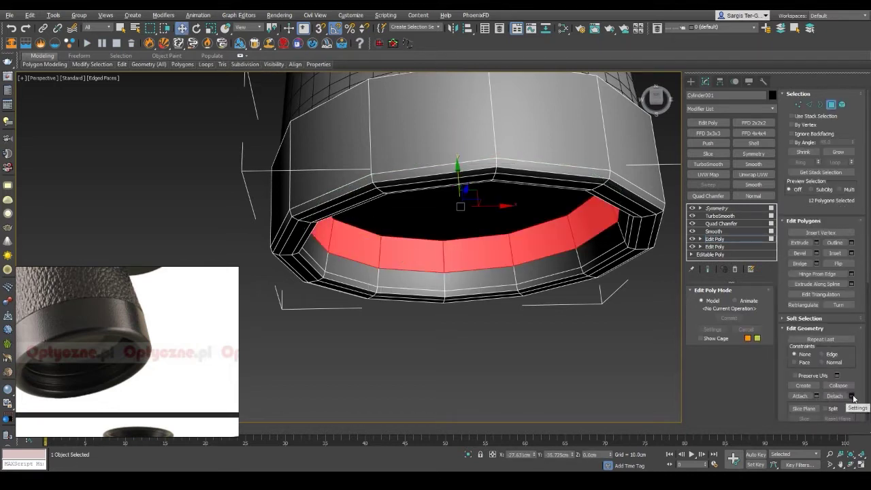
click(463, 246)
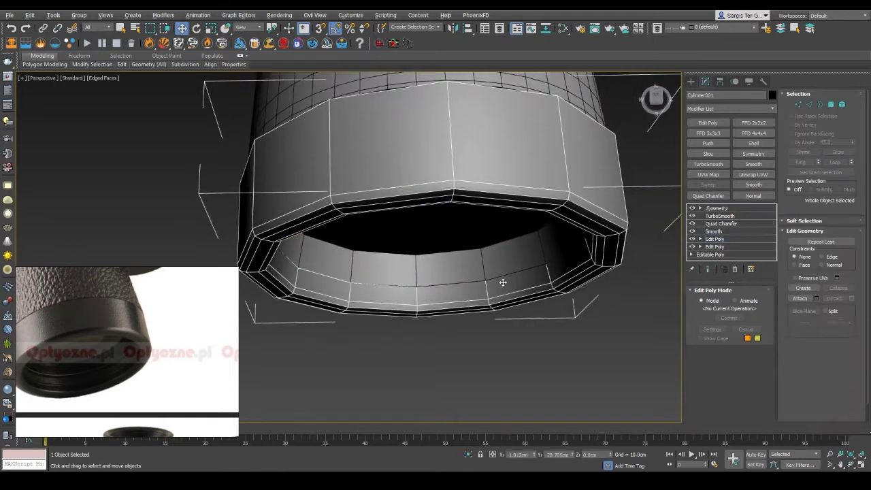
click(489, 265)
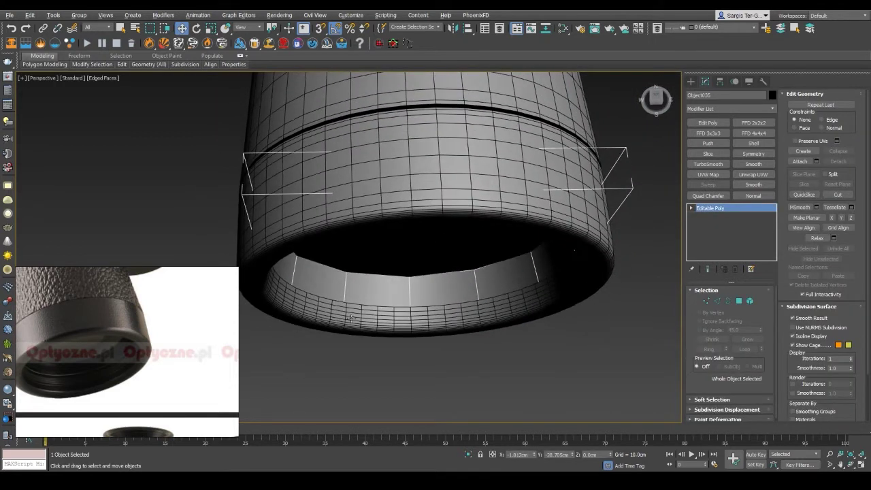
Step: Reselect ring Cylinder001's border, then select the detached band Object035 and one of its edges
click(441, 299)
click(712, 244)
click(334, 302)
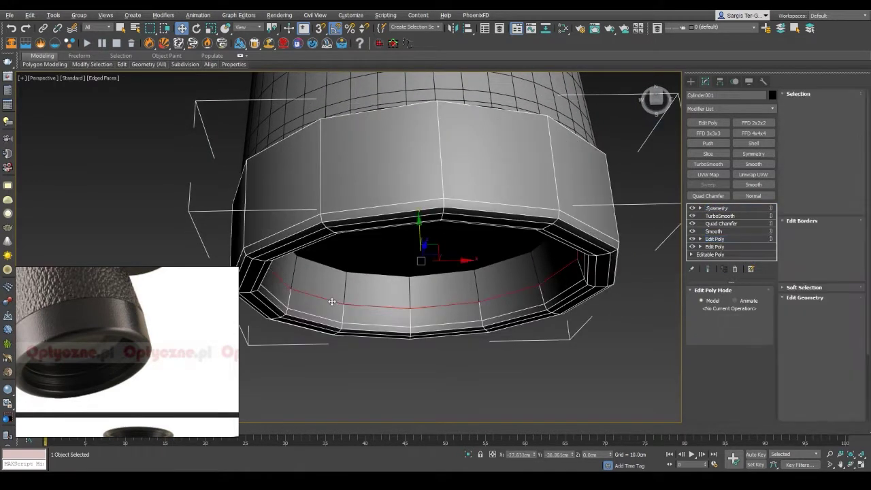
scroll(305, 253, up, 5)
key(F3)
mouse_move(306, 252)
alt+middle_down()
mouse_move(423, 251)
mouse_move(487, 200)
mouse_move(415, 258)
mouse_move(478, 324)
mouse_move(396, 318)
alt+middle_up()
key(F3)
key(F4)
key(F4)
click(396, 318)
scroll(419, 309, down, 5)
key(F4)
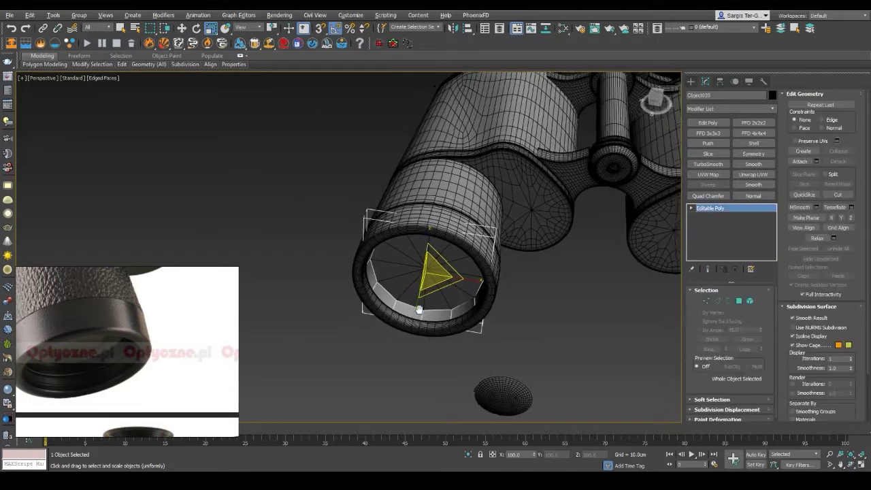
scroll(419, 310, up, 5)
key(2)
click(444, 303)
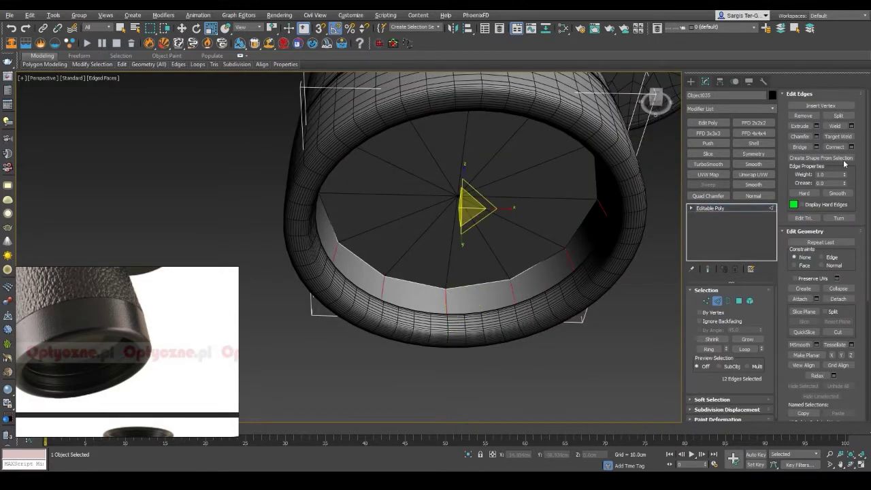
Step: Add TurboSmooth to Object035 with Iterations set to 2
click(707, 164)
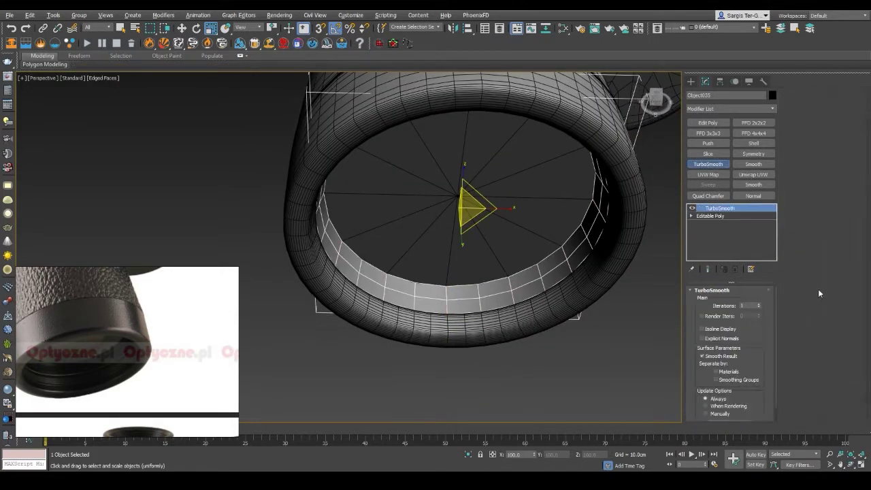
click(758, 304)
scroll(599, 223, up, 5)
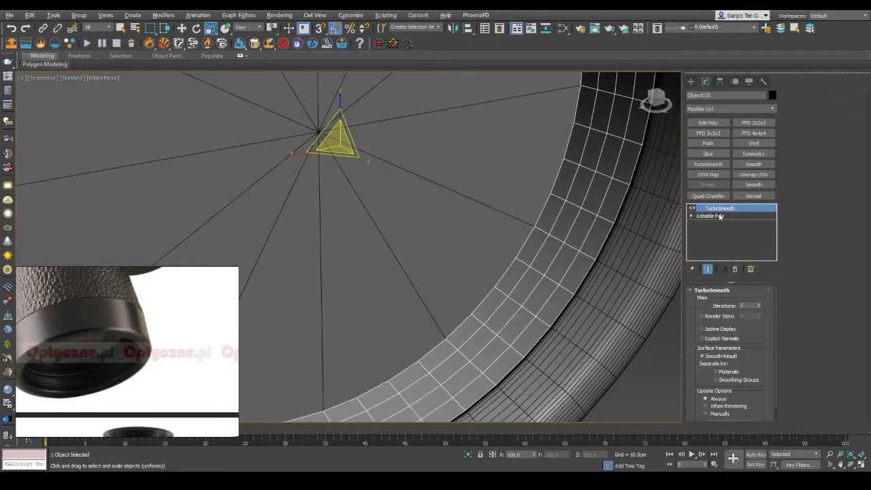
click(709, 216)
scroll(573, 237, down, 5)
Step: Scale the band's open border inward toward the centre
key(4)
scroll(378, 331, up, 5)
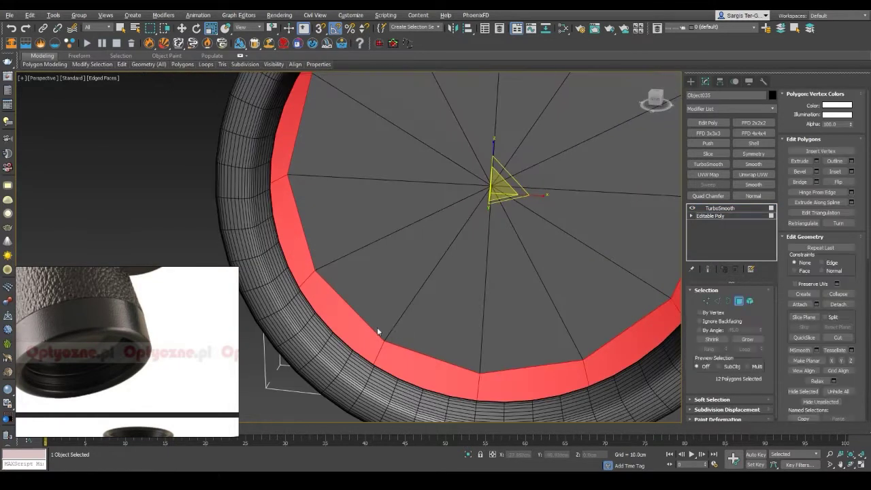
mouse_move(377, 331)
alt+middle_down()
mouse_move(458, 372)
mouse_move(394, 307)
alt+middle_up()
key(3)
key(F3)
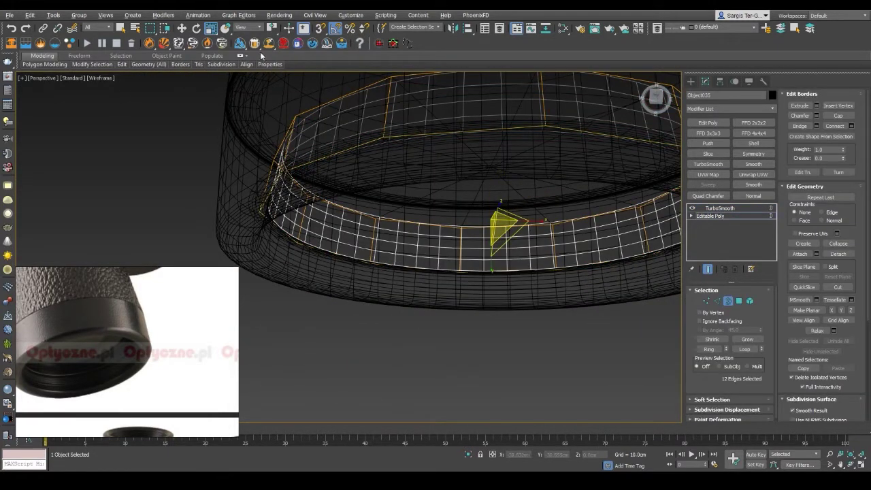
key(F12)
drag(488, 221, 339, 267)
key(F3)
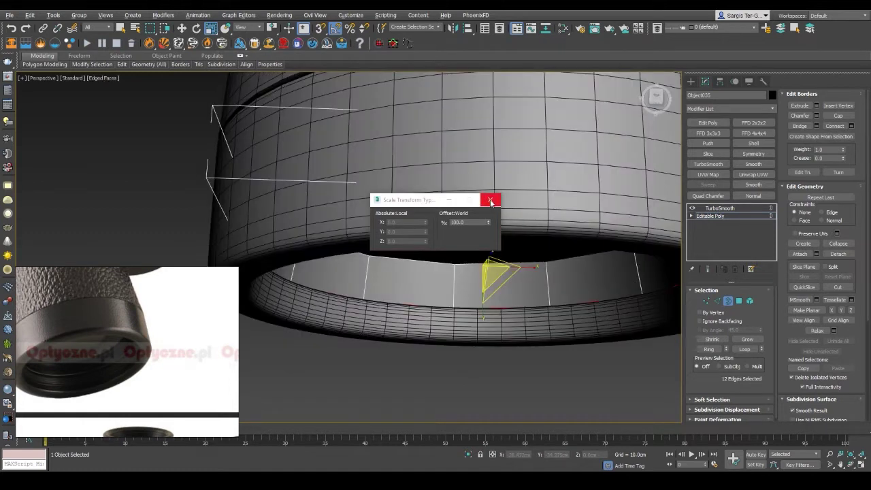
click(490, 200)
mouse_move(490, 199)
alt+middle_down()
mouse_move(540, 299)
mouse_move(531, 272)
alt+middle_up()
Step: Add an Edit Poly layer above TurboSmooth and extrude the reused edge selection
click(719, 208)
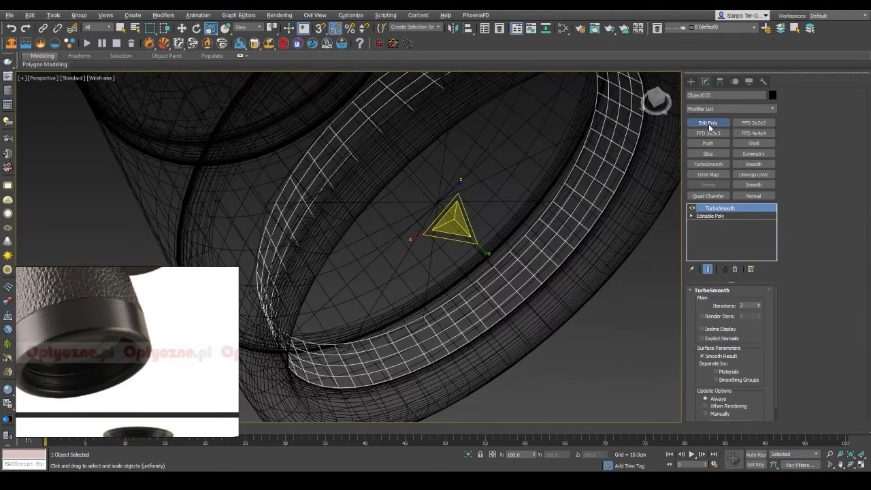
click(708, 122)
key(2)
click(834, 172)
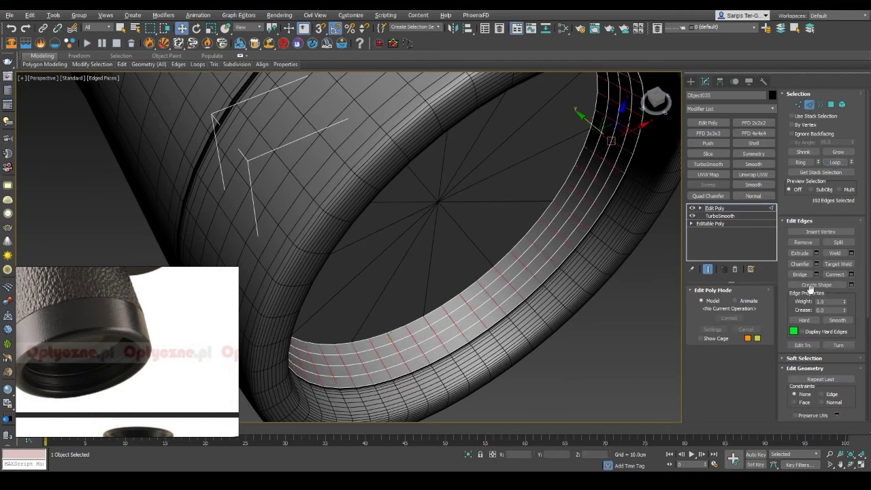
click(851, 274)
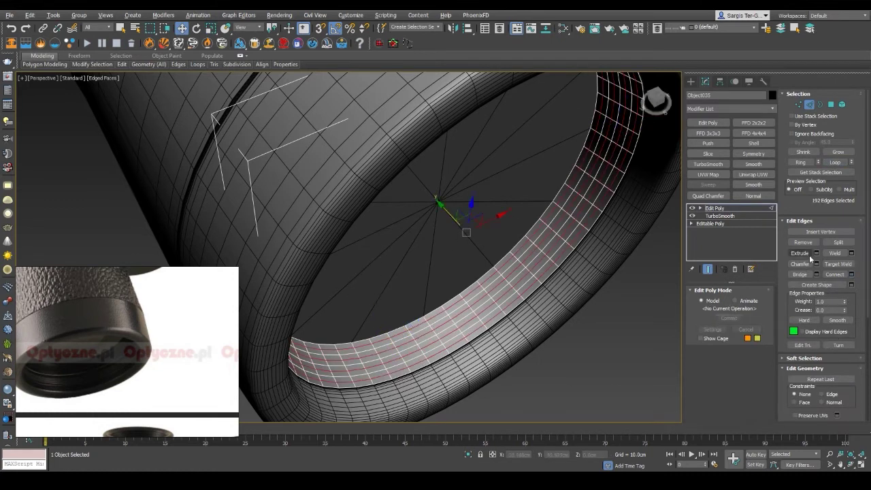
scroll(472, 298, up, 5)
drag(354, 265, 377, 281)
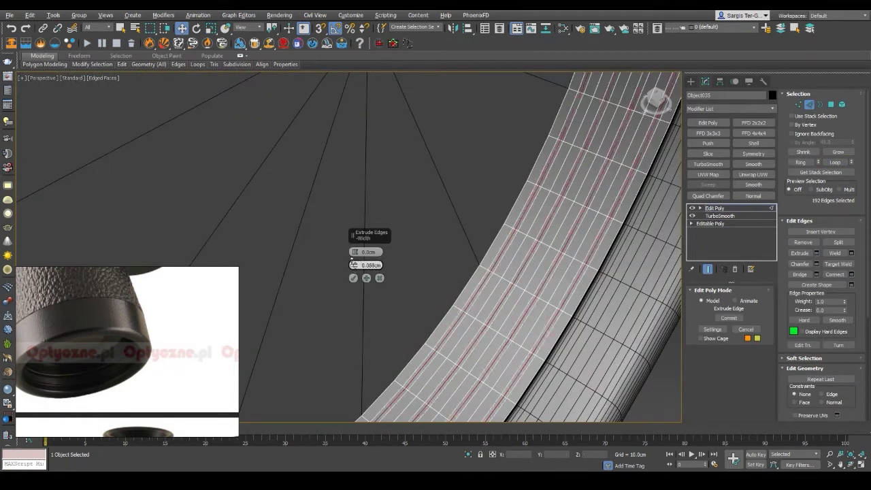
click(366, 278)
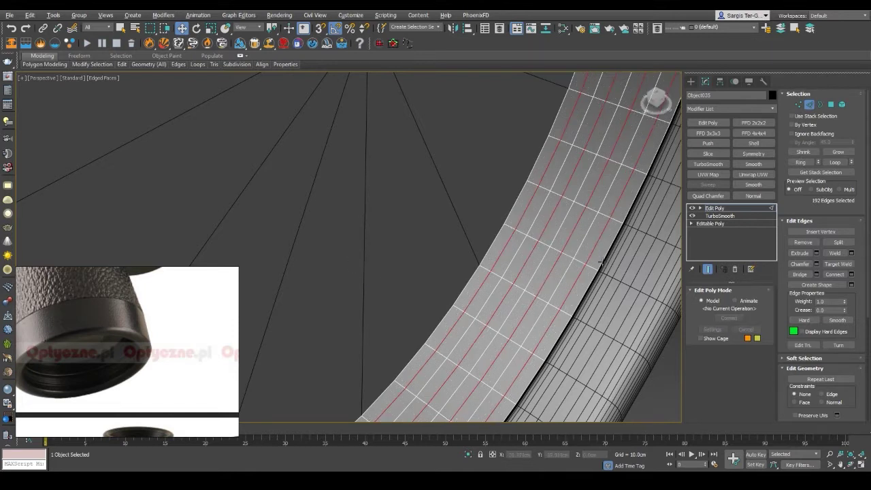
Step: Extrude the ring's edge loops inward as grooves (-0.227 cm height, 0.147 cm width) with smooth shading
click(615, 230)
mouse_move(92, 64)
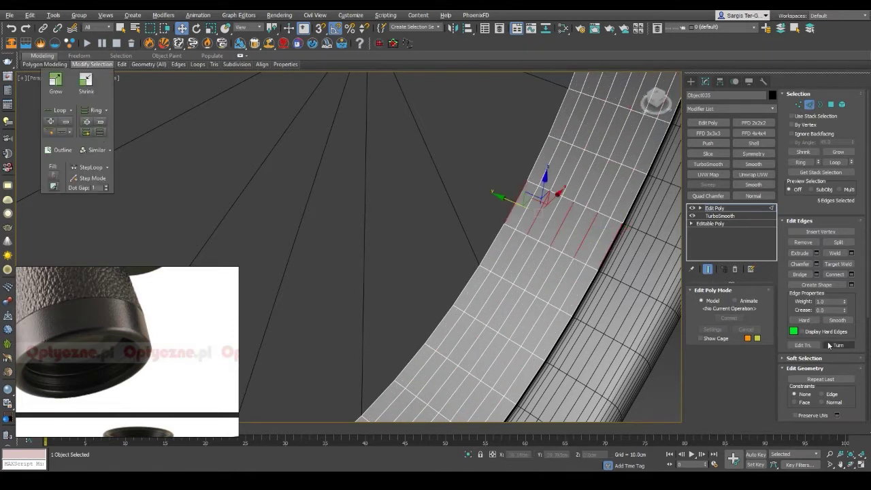
click(835, 162)
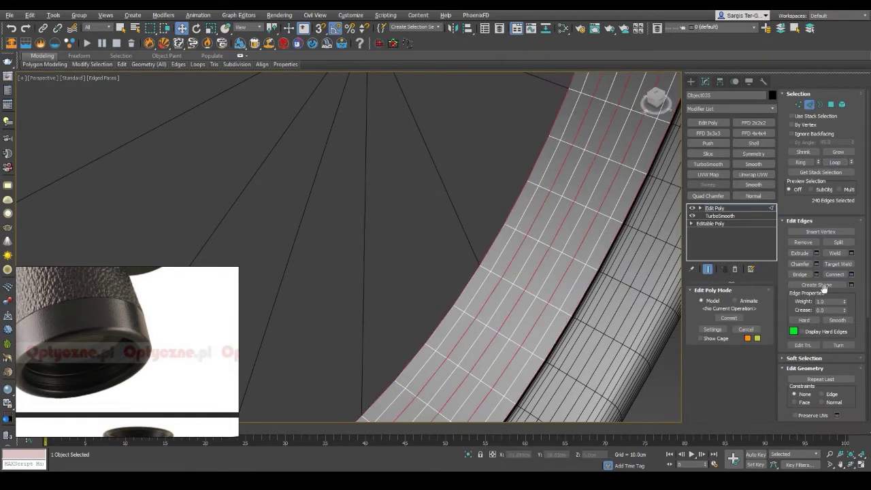
click(816, 253)
scroll(534, 269, down, 2)
scroll(357, 268, up, 1)
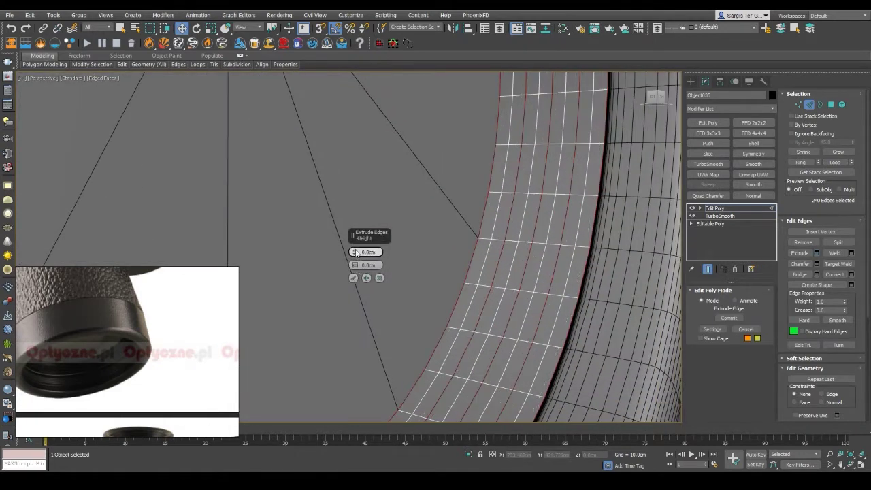
mouse_move(356, 257)
mouse_down()
mouse_move(362, 275)
mouse_move(354, 261)
mouse_up()
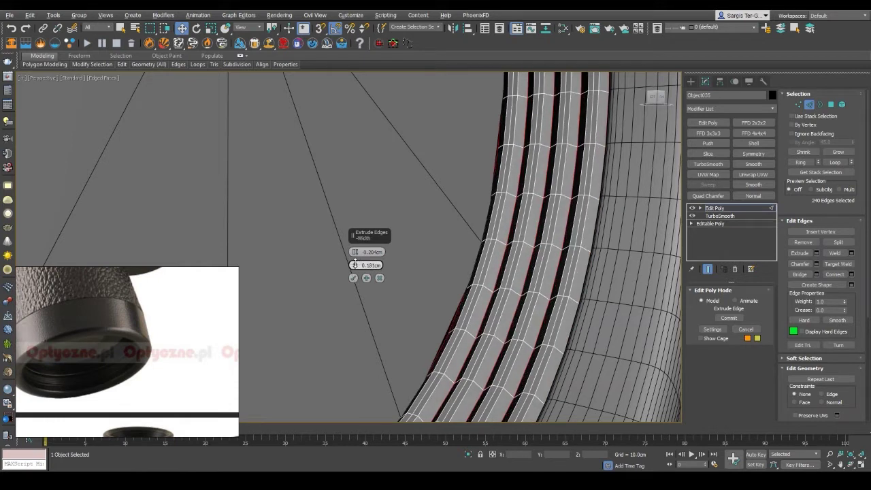
scroll(610, 350, down, 5)
alt+middle_drag(610, 351, 486, 236)
scroll(486, 235, up, 5)
drag(354, 264, 358, 255)
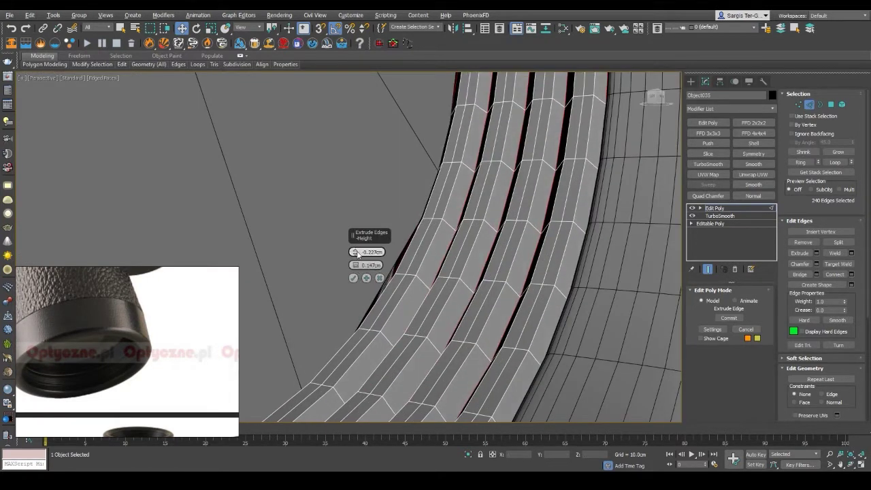
scroll(353, 278, down, 5)
scroll(353, 278, up, 2)
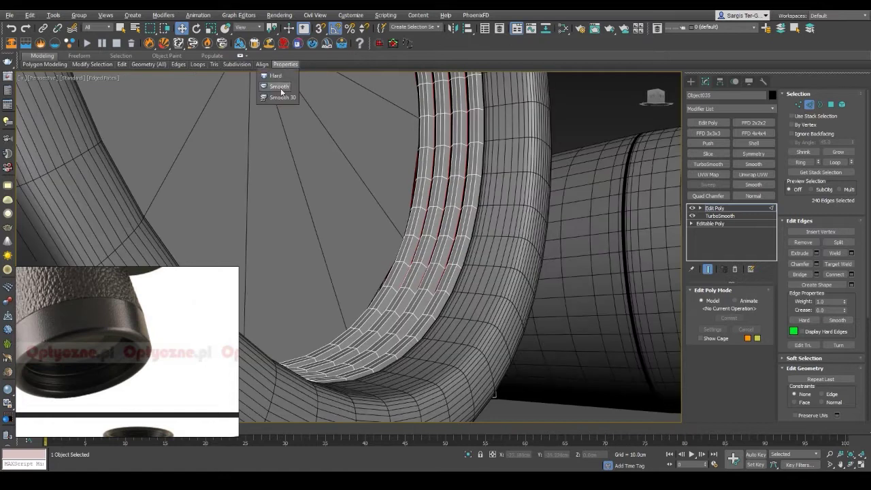
click(281, 91)
key(2)
scroll(630, 135, up, 2)
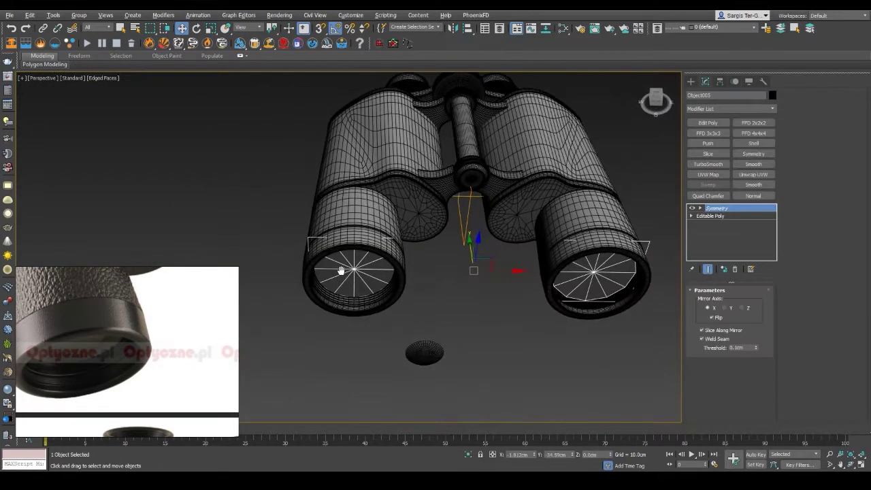
Step: Select the disc's element and snap-move it into the eyepiece opening
click(412, 337)
click(705, 216)
key(5)
click(413, 344)
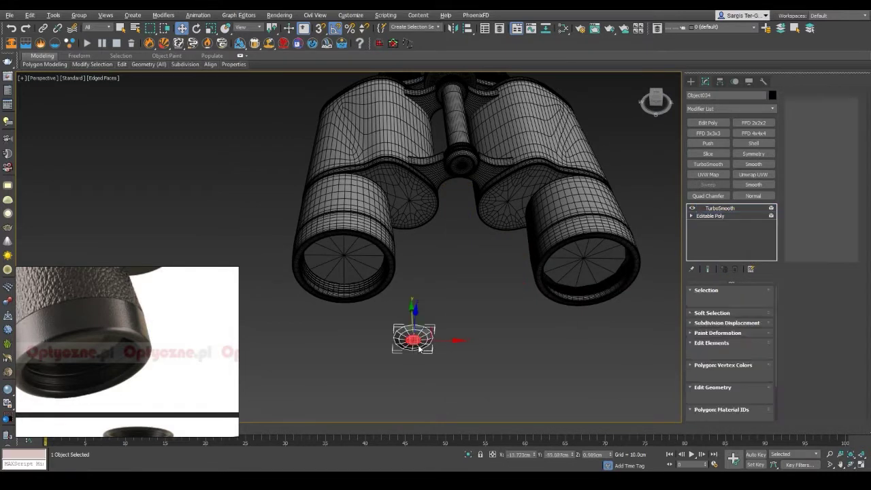
scroll(421, 337, up, 4)
scroll(415, 329, up, 5)
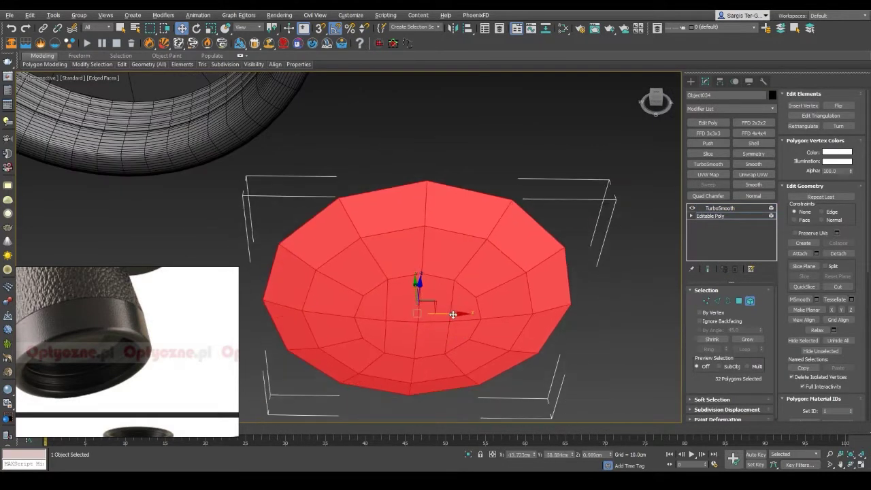
key(s)
alt+middle_drag(422, 320, 502, 385)
drag(502, 385, 250, 294)
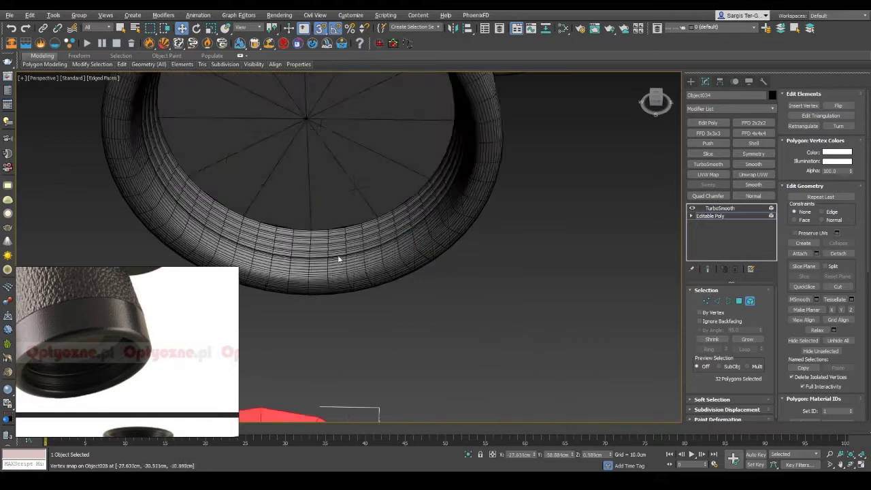
scroll(354, 272, down, 5)
scroll(251, 294, up, 5)
alt+middle_drag(286, 251, 293, 204)
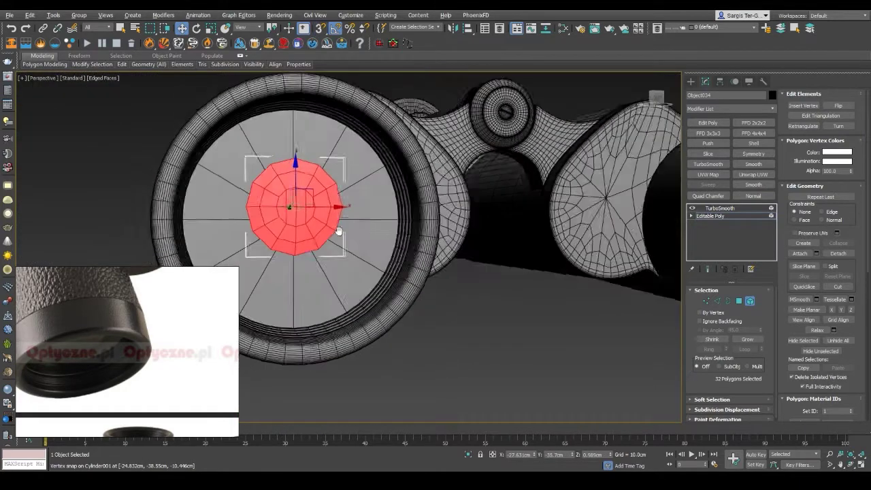
drag(291, 200, 288, 311)
scroll(314, 266, up, 5)
Step: Scale the disc up to fill the eyepiece opening
key(F3)
alt+middle_drag(314, 266, 335, 177)
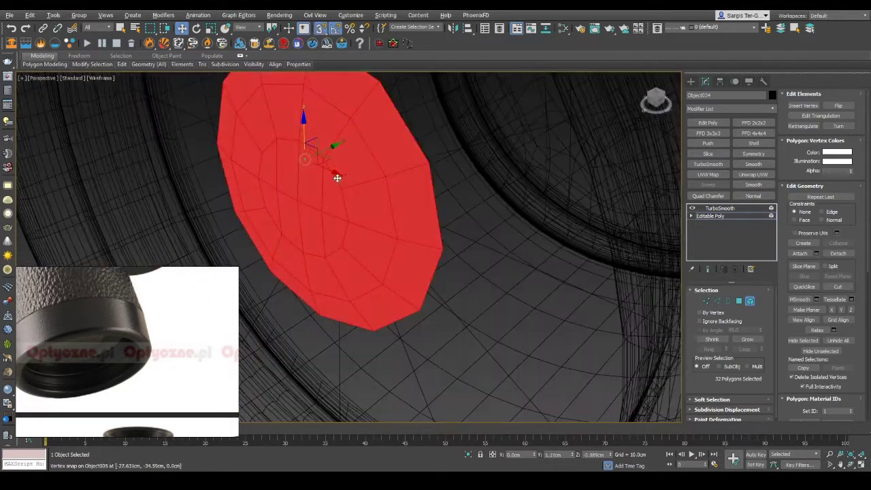
scroll(335, 183, down, 3)
key(F3)
key(r)
drag(334, 206, 282, 132)
alt+middle_drag(282, 133, 349, 247)
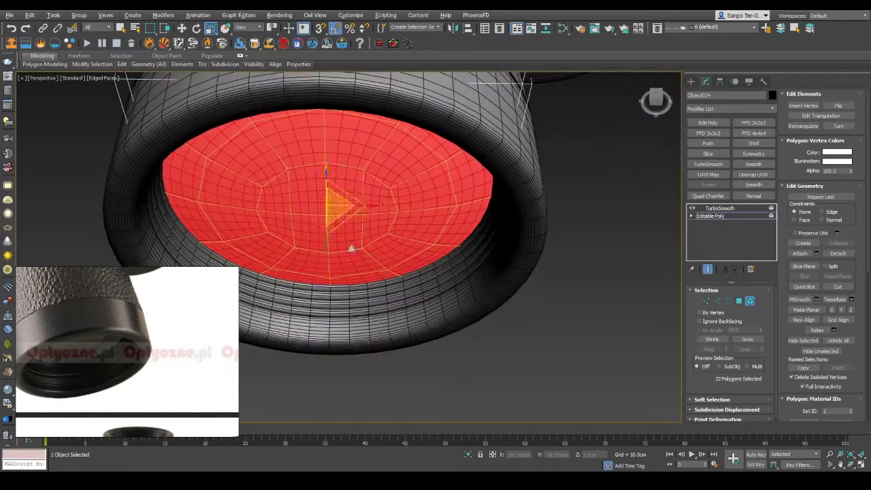
scroll(346, 196, up, 2)
Step: Orbit around the binoculars to check the fitted lens, then clear the selection
key(w)
alt+middle_drag(366, 160, 394, 218)
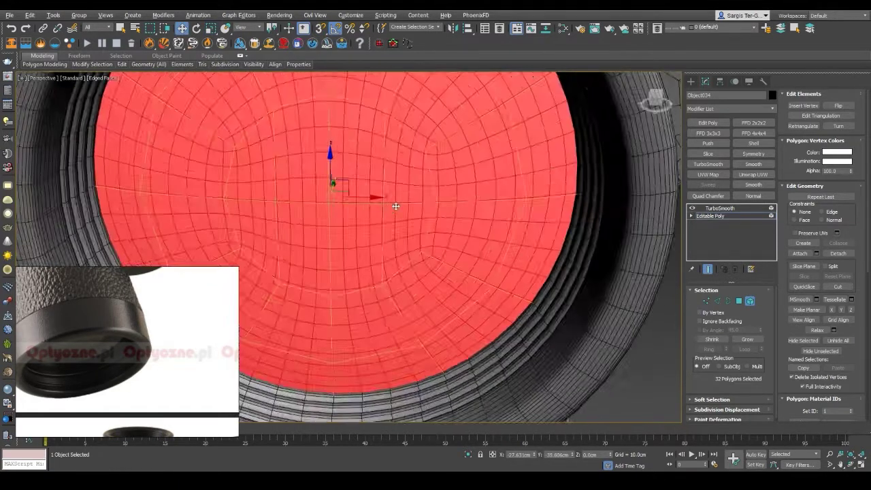
scroll(395, 217, down, 2)
mouse_move(425, 246)
alt+middle_down()
mouse_move(417, 224)
mouse_move(427, 269)
mouse_move(498, 260)
alt+middle_up()
key(F4)
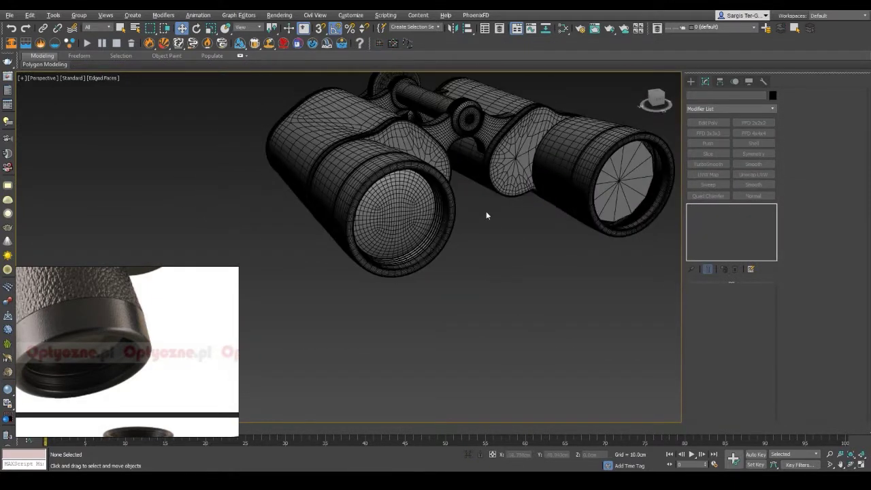
click(621, 177)
scroll(393, 200, up, 5)
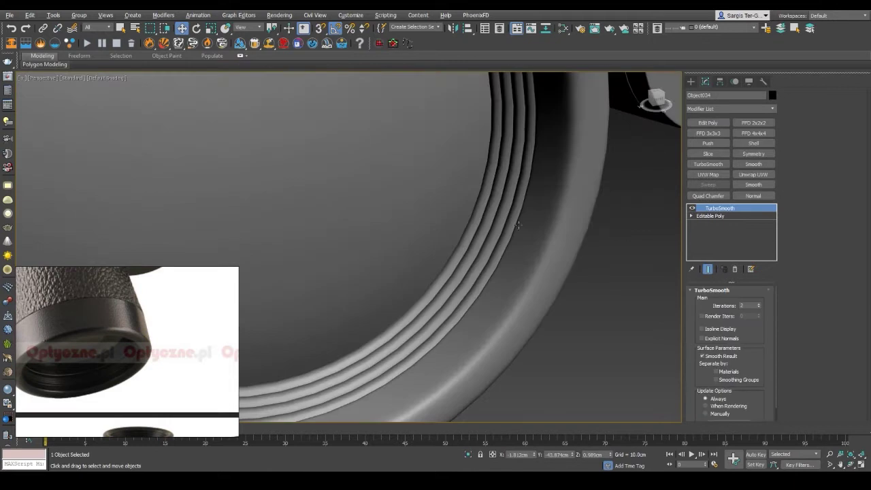
scroll(495, 248, down, 5)
click(536, 378)
key(F4)
scroll(394, 247, up, 5)
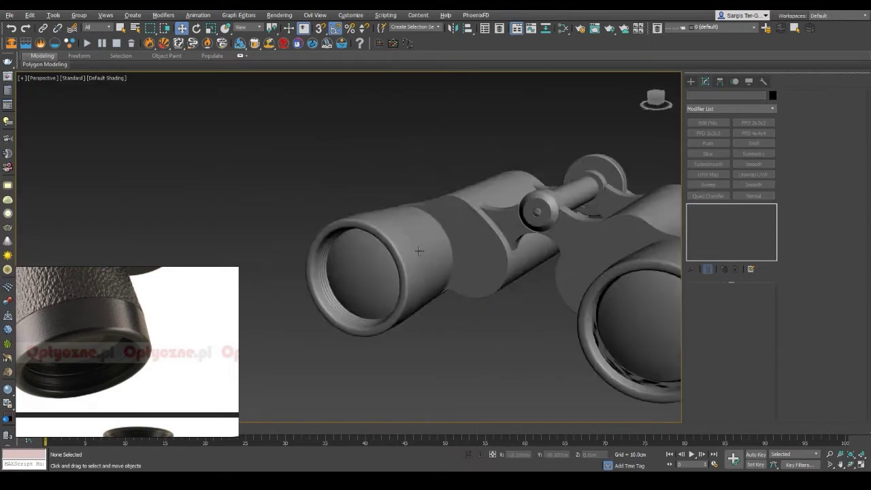
scroll(394, 248, up, 3)
scroll(395, 248, down, 5)
mouse_move(531, 249)
alt+middle_down()
mouse_move(352, 268)
mouse_move(460, 315)
alt+middle_up()
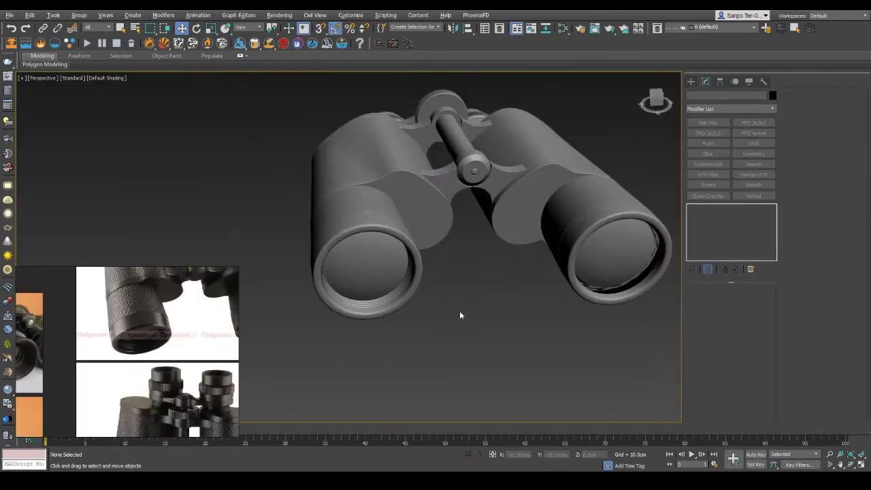
Step: Open the Slate Material Editor with M and add a second Standard material node
key(m)
drag(467, 82, 691, 69)
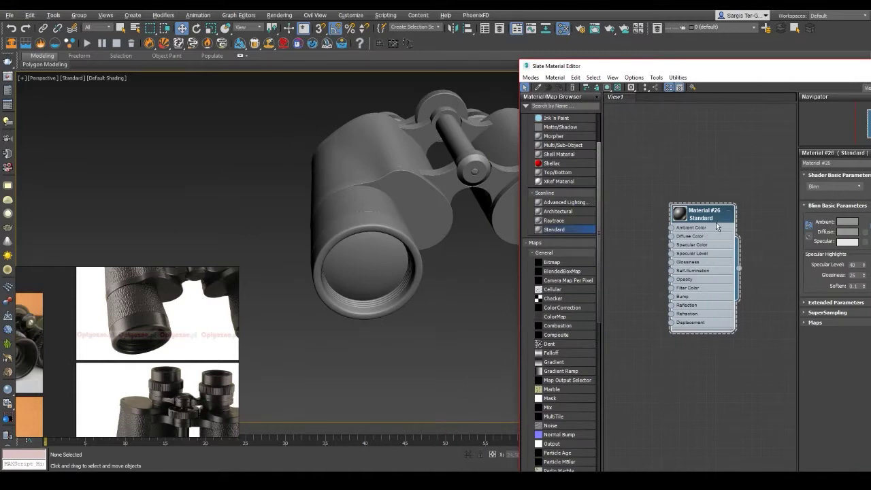
shift+drag(705, 243, 705, 379)
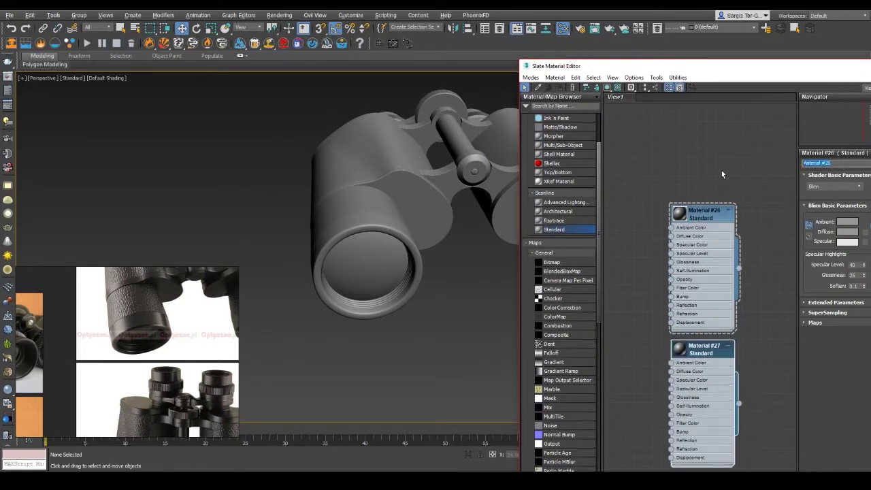
text(Glass)
click(849, 231)
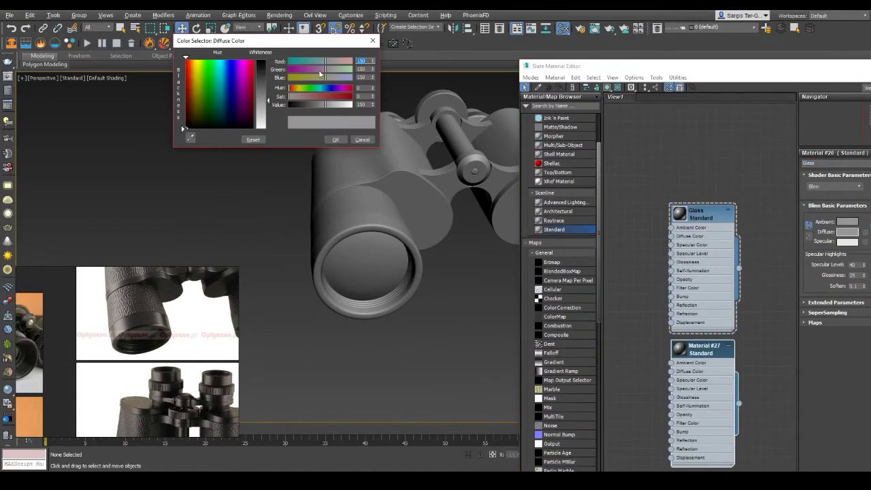
click(363, 140)
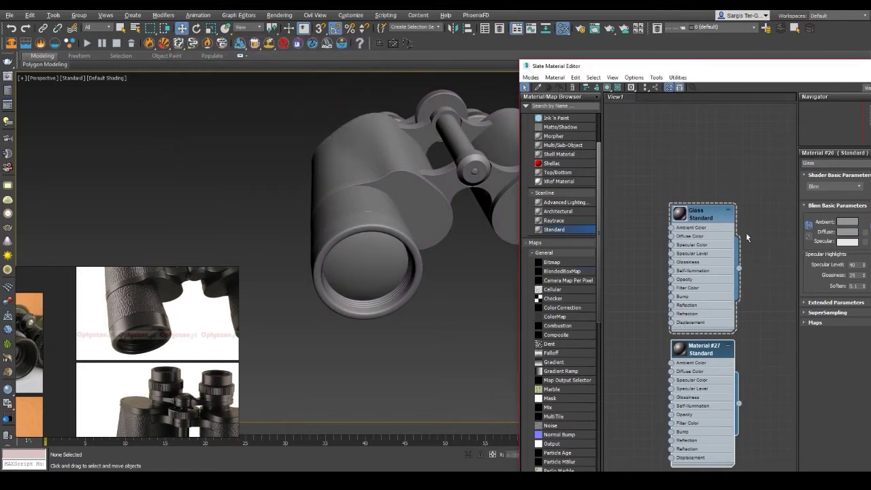
Step: Set the Glass material's diffuse colour to dark purple
click(704, 350)
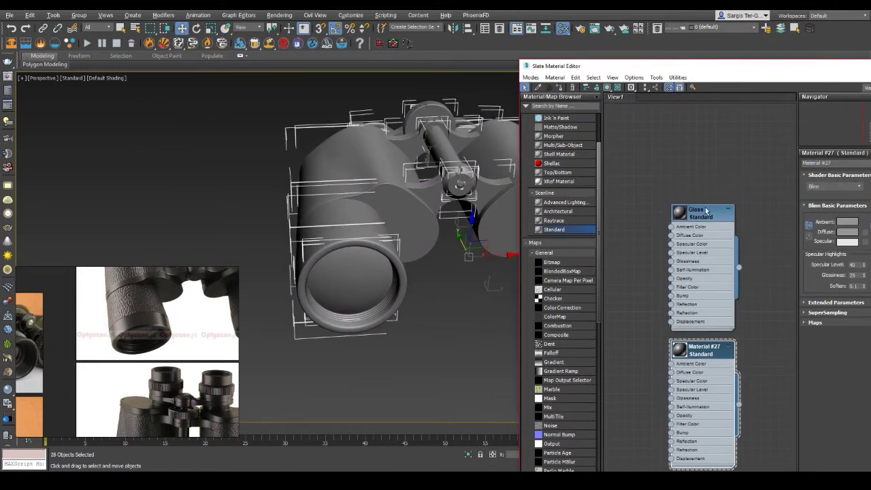
click(706, 211)
click(841, 233)
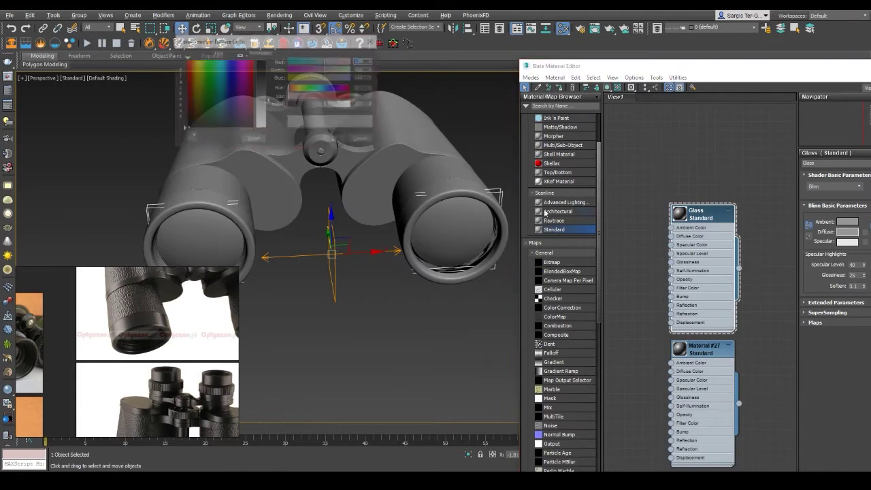
mouse_move(324, 106)
mouse_down()
mouse_move(298, 113)
mouse_move(327, 96)
mouse_up()
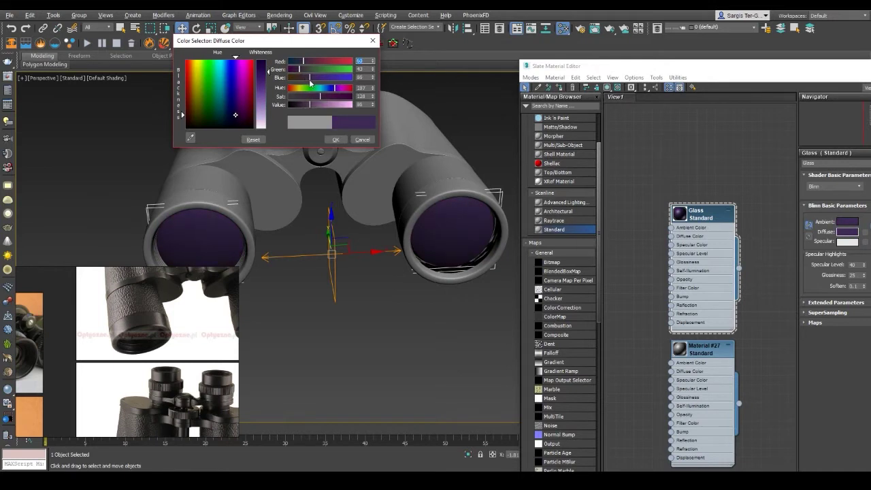
click(335, 140)
Step: Move the editor aside and orbit to see the purple lenses from the front
drag(579, 65, 520, 42)
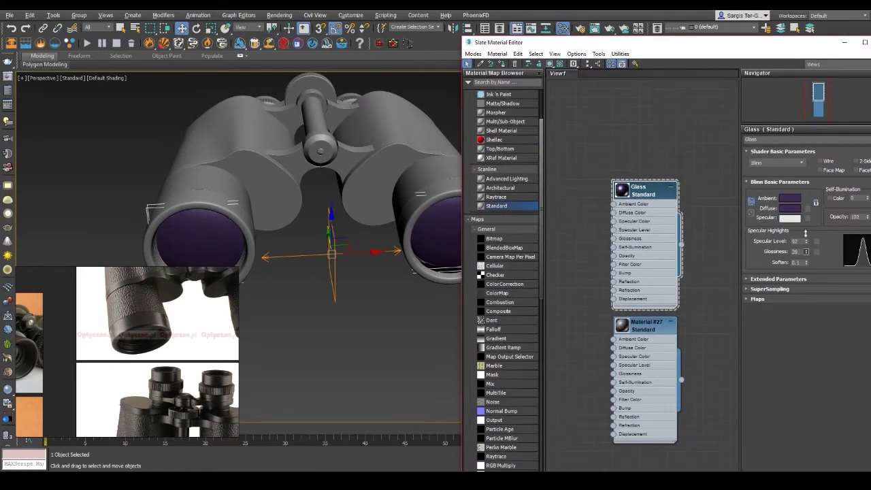
mouse_move(379, 249)
alt+middle_down()
mouse_move(372, 204)
mouse_move(538, 174)
alt+middle_up()
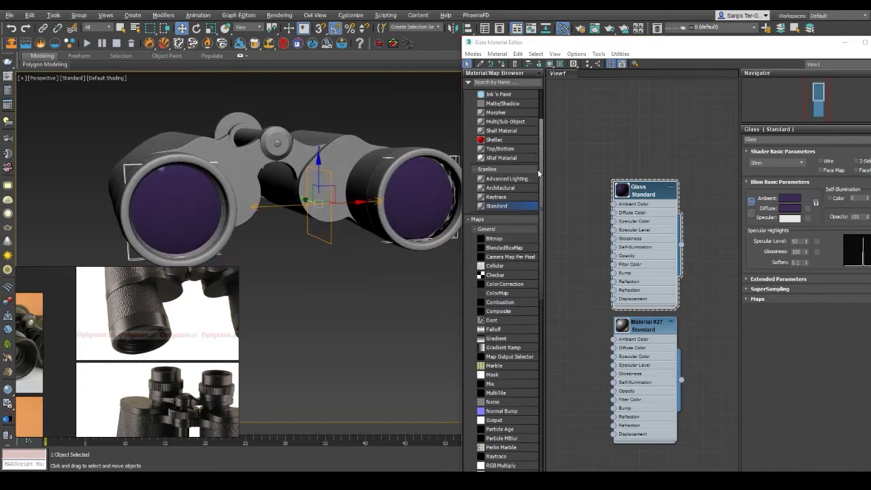
click(788, 208)
click(335, 139)
alt+middle_drag(335, 139, 390, 205)
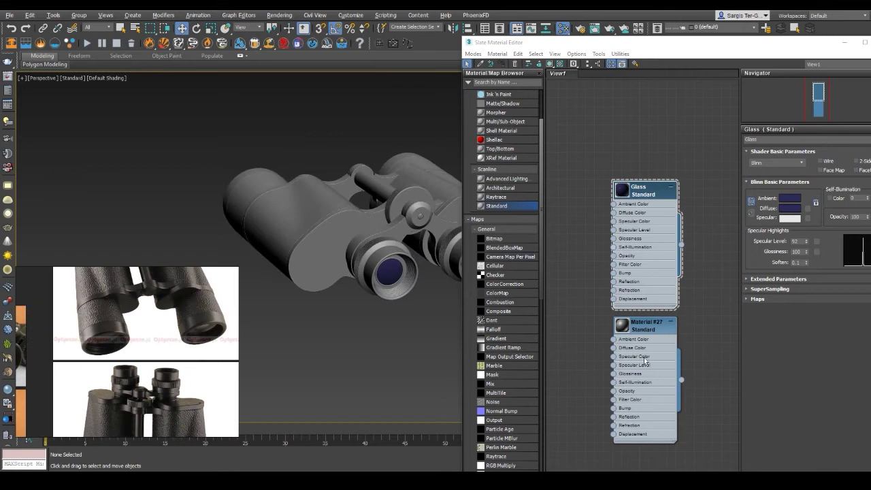
middle_drag(644, 357, 644, 334)
Step: Add a third Standard material below Leather and name it Plastic
click(646, 309)
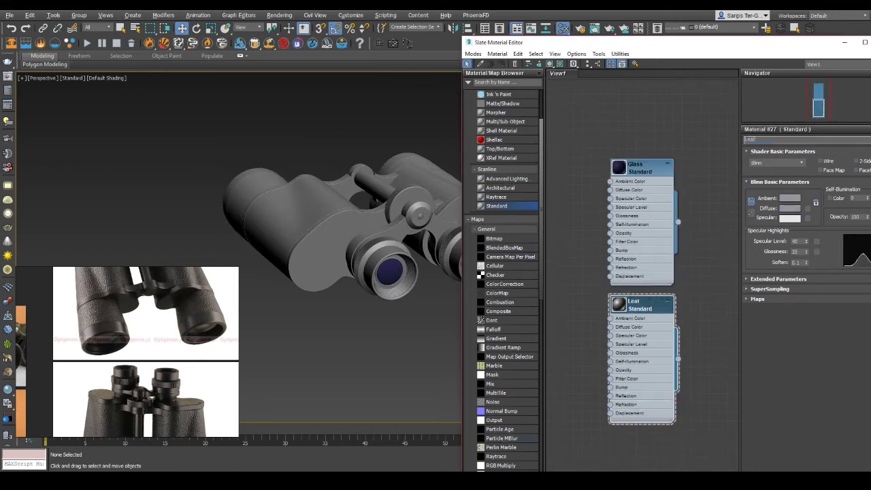
middle_drag(586, 324, 577, 262)
shift+drag(625, 244, 625, 380)
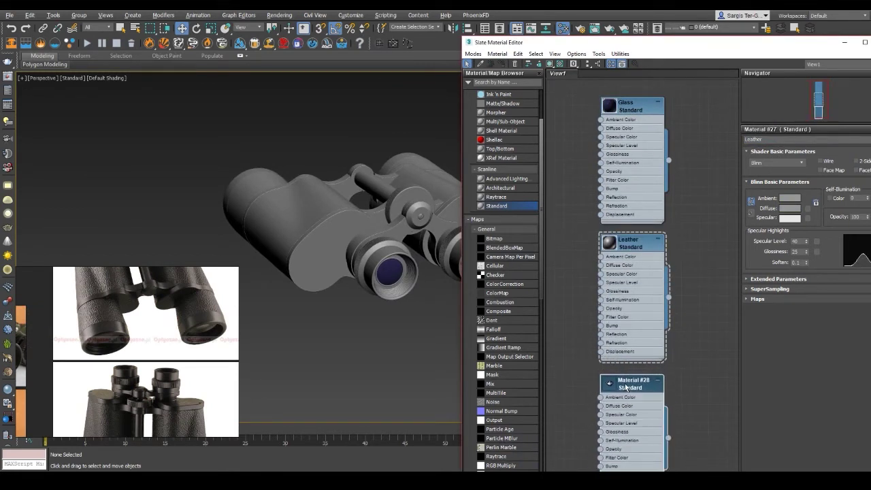
click(782, 138)
text(Plastic)
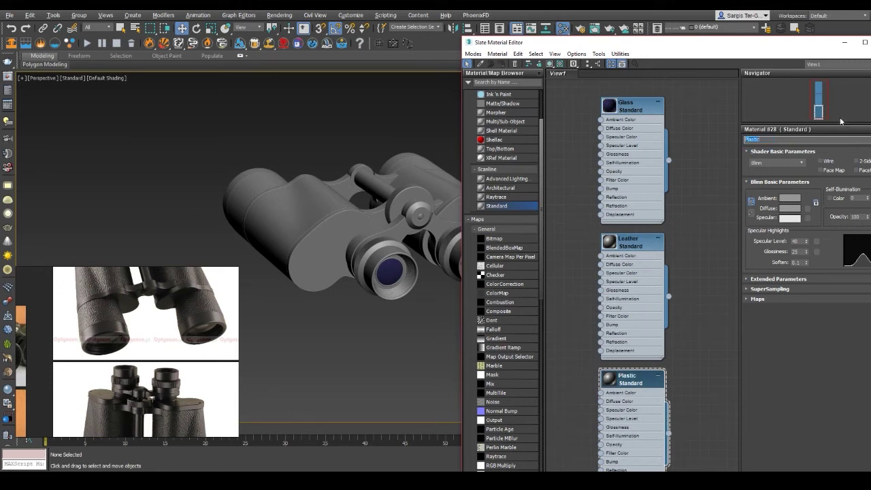
Step: Darken the diffuse colours of the Leather and Plastic materials
click(629, 242)
alt+middle_drag(354, 299, 386, 350)
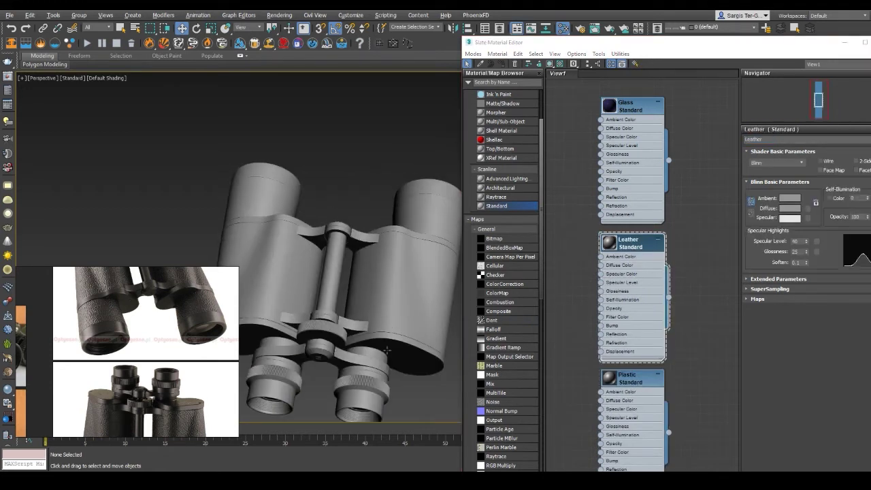
click(788, 208)
drag(314, 103, 305, 105)
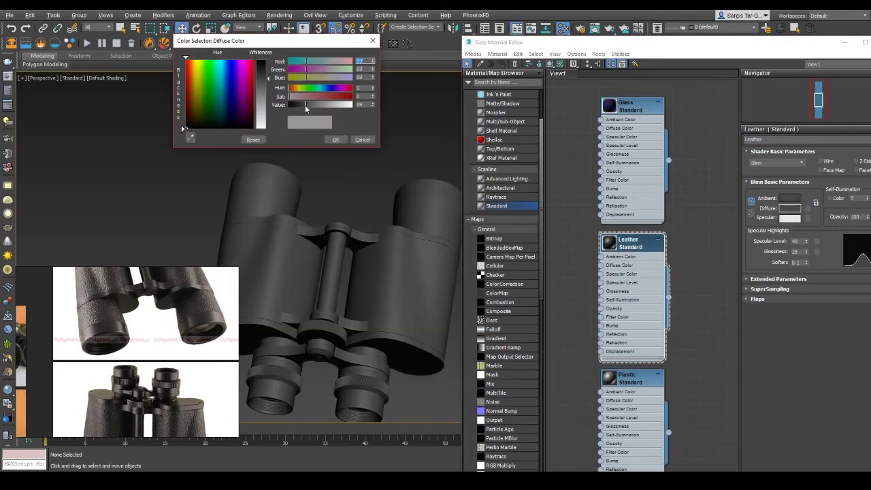
click(339, 140)
click(635, 385)
click(788, 208)
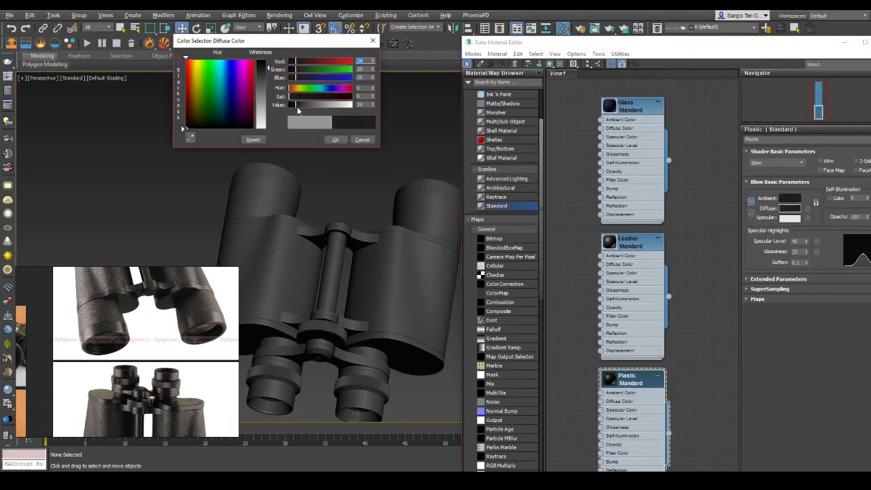
click(335, 140)
Step: Select the binocular body parts, excluding the lenses, and apply the Leather material
mouse_move(320, 218)
alt+middle_down()
mouse_move(339, 257)
mouse_move(329, 261)
alt+middle_up()
scroll(145, 387, down, 1)
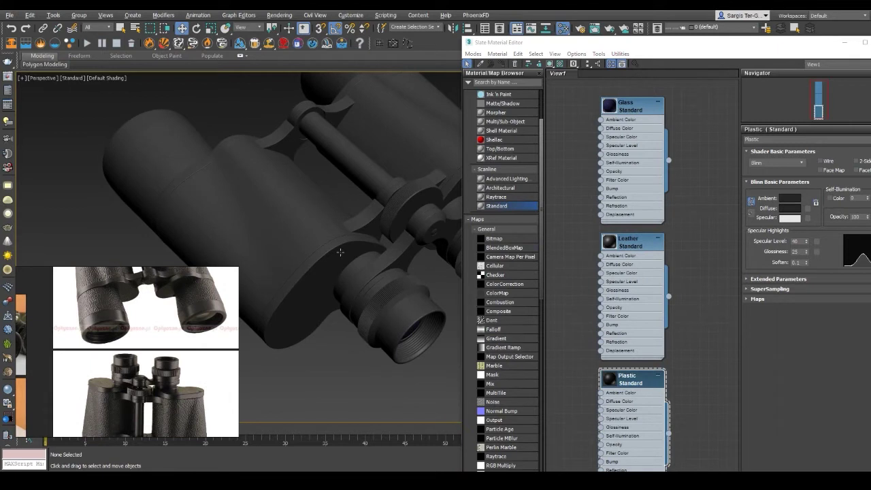
mouse_move(444, 287)
alt+middle_down()
mouse_move(357, 243)
mouse_move(317, 318)
alt+middle_up()
scroll(379, 246, down, 5)
key(ctrl+a)
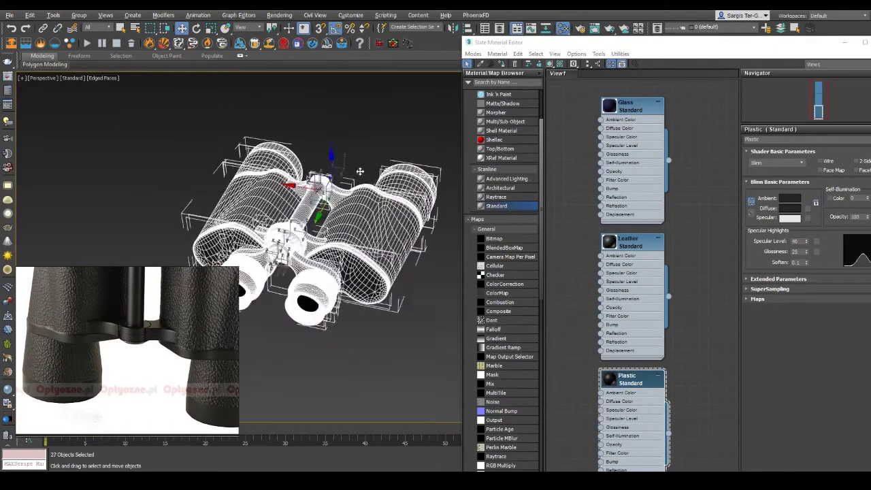
alt+click(317, 318)
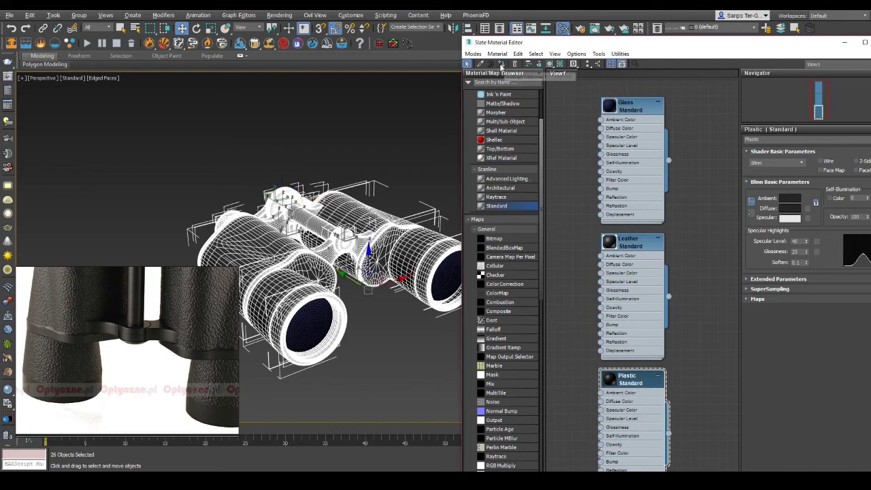
click(277, 284)
key(F4)
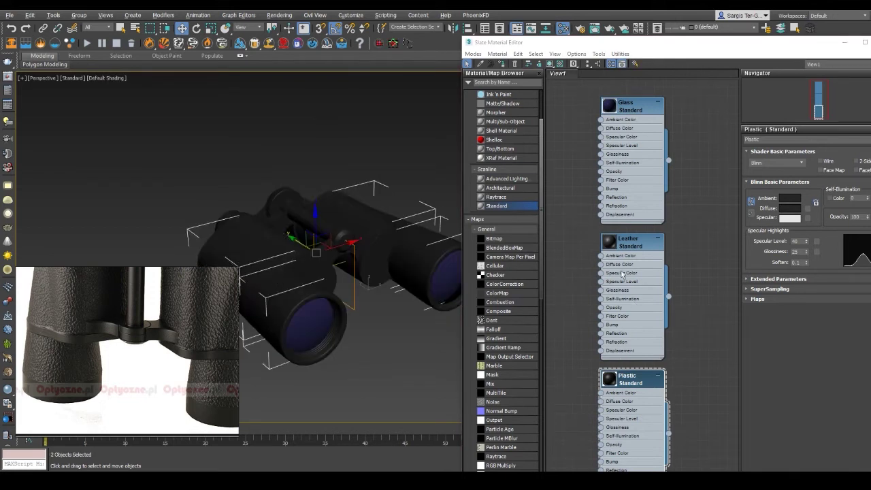
click(621, 274)
mouse_move(320, 286)
alt+middle_down()
mouse_move(235, 315)
mouse_move(336, 287)
alt+middle_up()
click(105, 369)
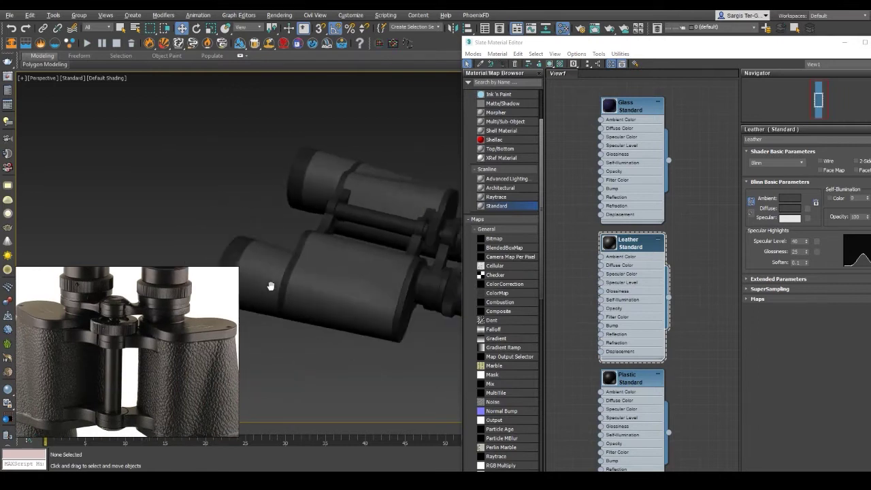
Step: Add a new Standard material node beside Leather for the metal parts
scroll(410, 295, up, 4)
alt+middle_drag(410, 294, 467, 331)
scroll(633, 272, down, 2)
drag(620, 343, 676, 138)
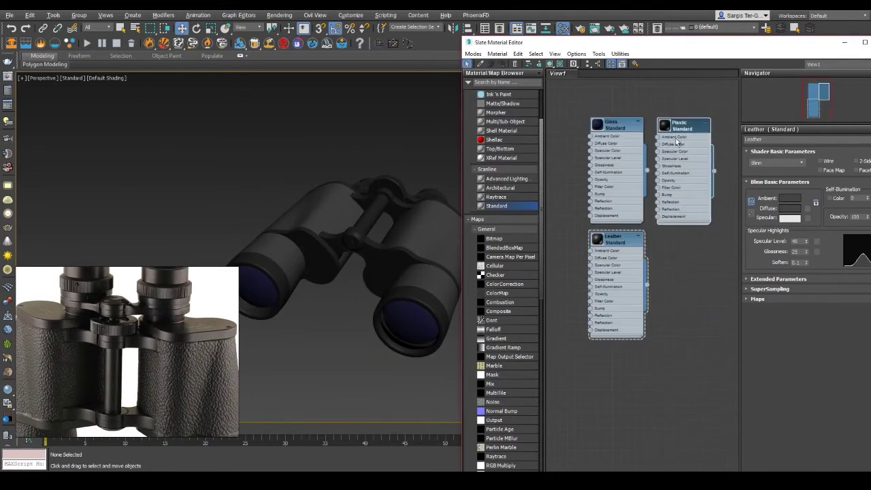
drag(686, 266, 686, 243)
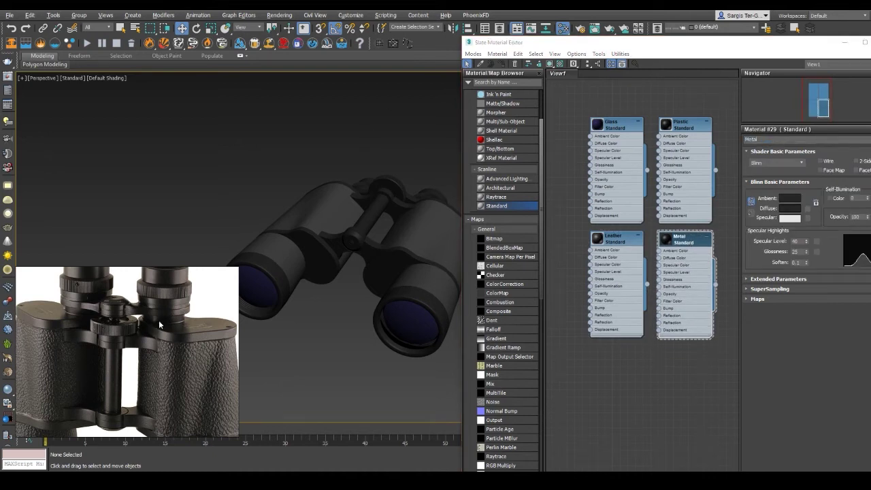
Step: Select the screw at the bridge knob and inspect it with edged faces
scroll(346, 246, up, 3)
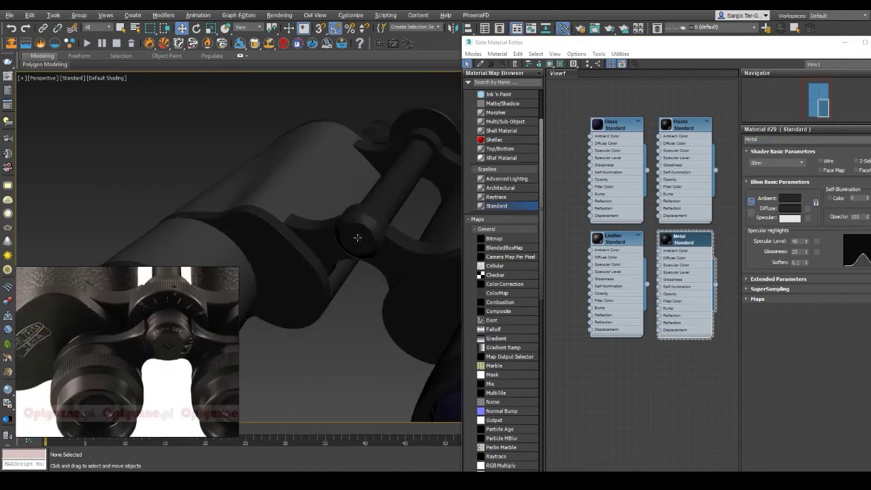
click(354, 231)
scroll(320, 310, down, 4)
key(F4)
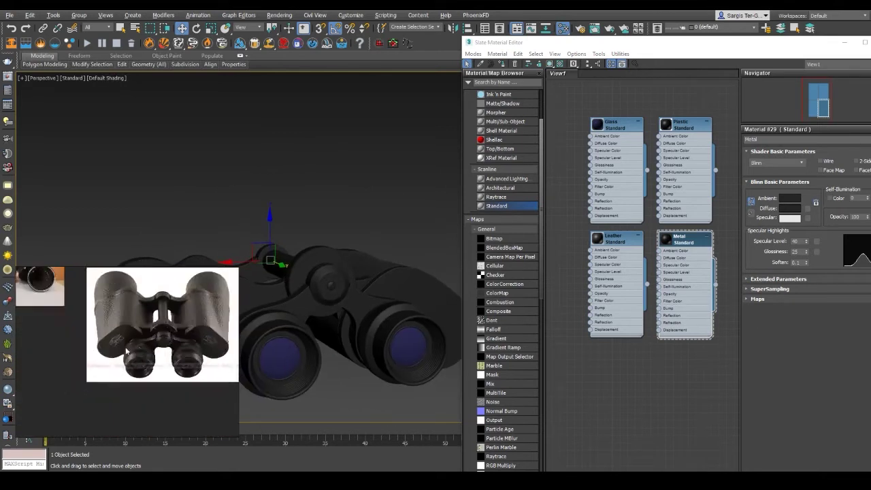
scroll(298, 296, up, 3)
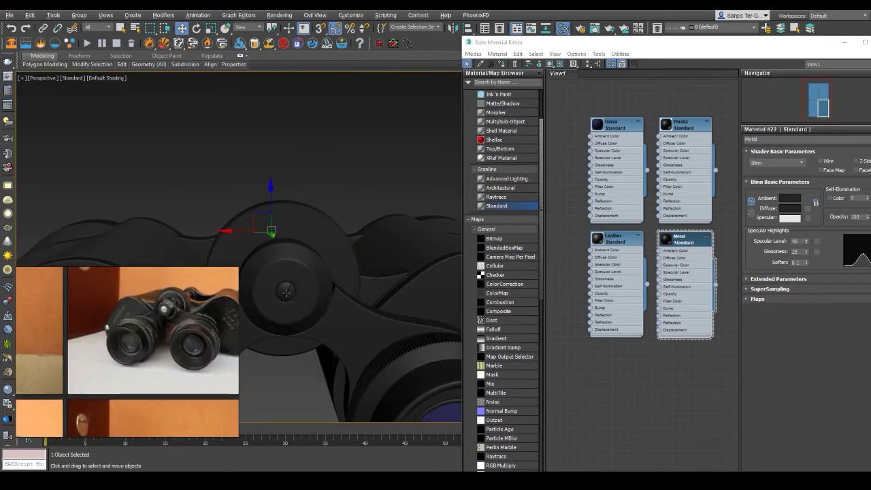
scroll(298, 297, down, 1)
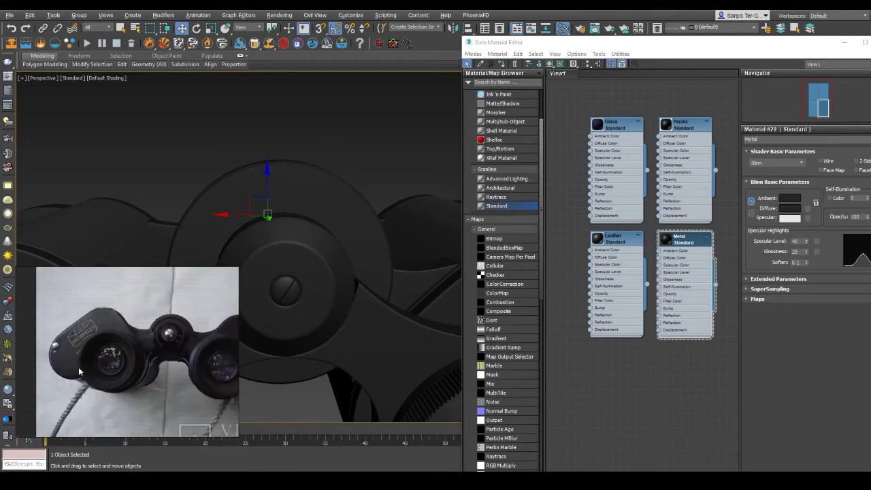
alt+middle_drag(354, 245, 379, 227)
key(F4)
Step: Give the Metal material a grey diffuse colour and glossiness of about 10
click(532, 45)
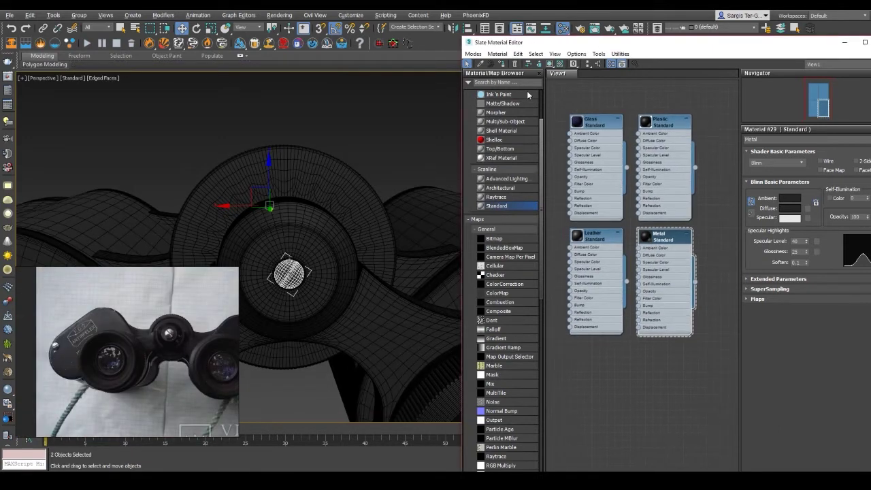
click(789, 207)
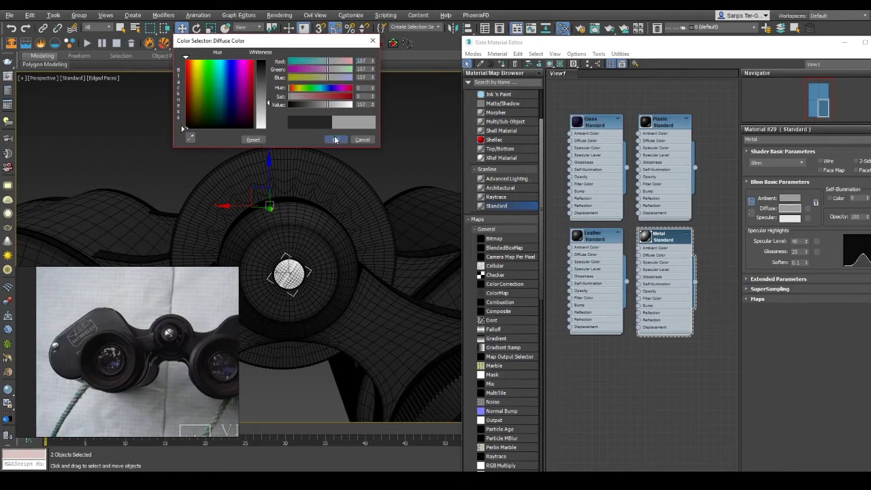
click(335, 139)
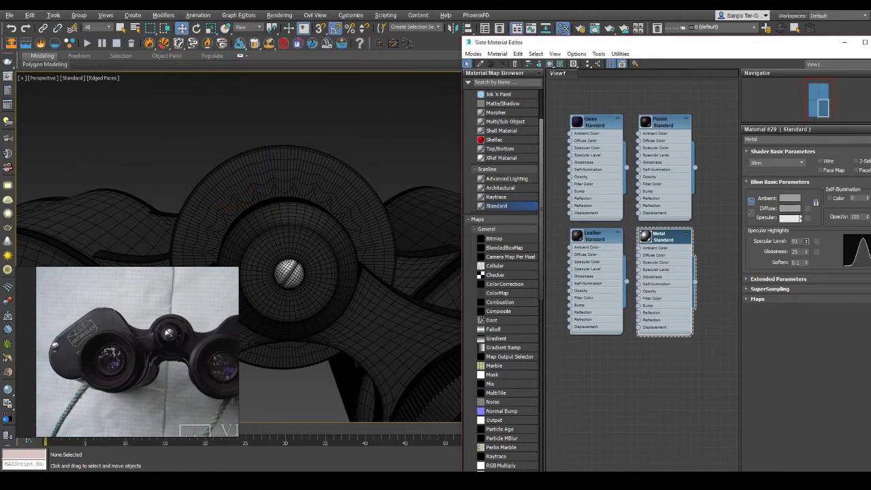
drag(807, 250, 805, 257)
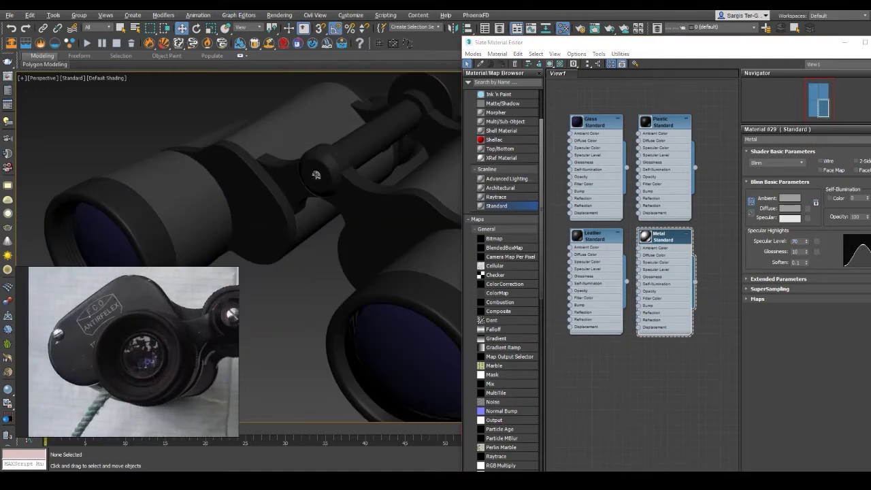
Step: Shift-drag the bridge screw to the left to make a copy
click(316, 175)
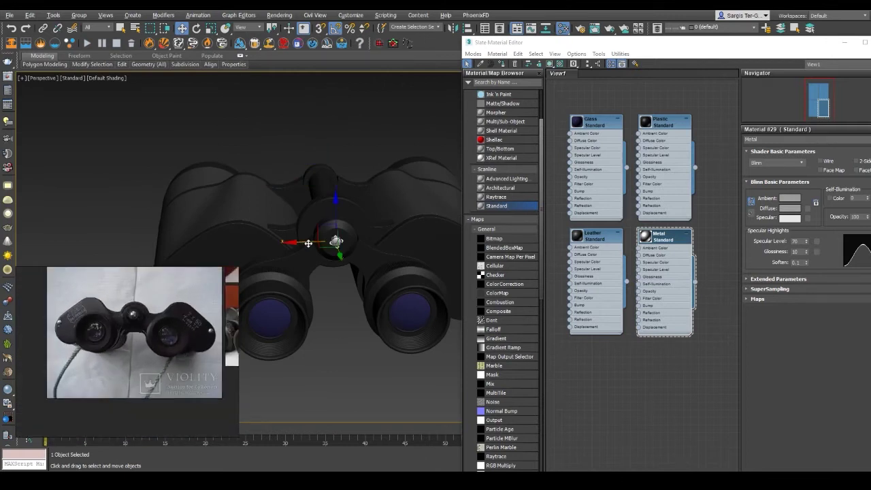
shift+drag(144, 261, 130, 261)
click(435, 279)
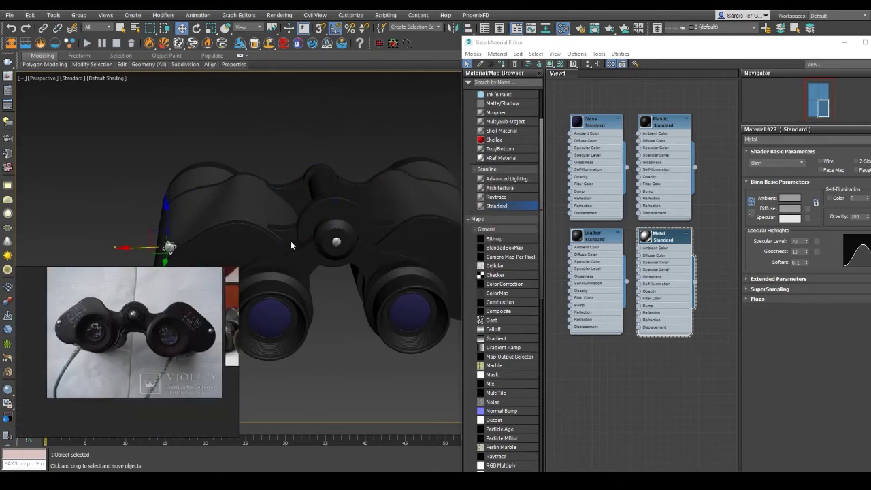
scroll(290, 241, up, 5)
Step: Inspect the copied screw and briefly toggle Affect Pivot Only on and off
key(F4)
scroll(317, 175, up, 5)
mouse_move(318, 174)
alt+middle_down()
mouse_move(325, 174)
mouse_move(299, 181)
alt+middle_up()
click(843, 43)
click(719, 81)
click(729, 144)
click(729, 143)
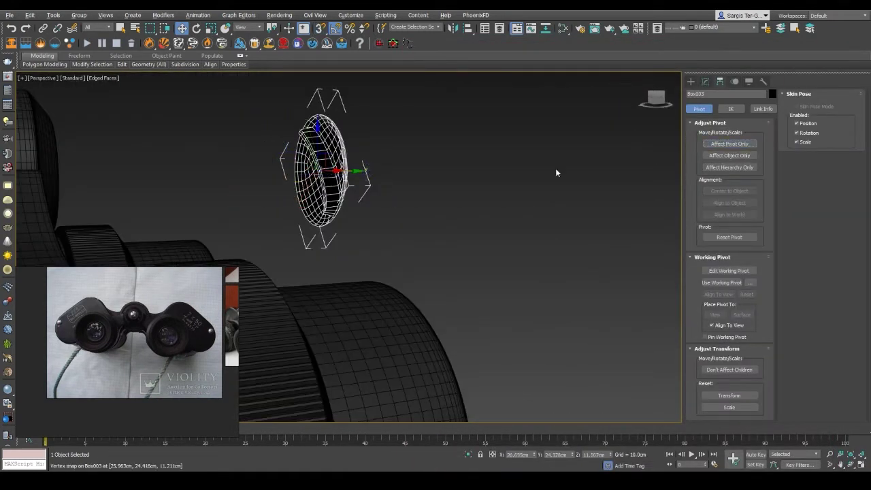
scroll(301, 177, down, 5)
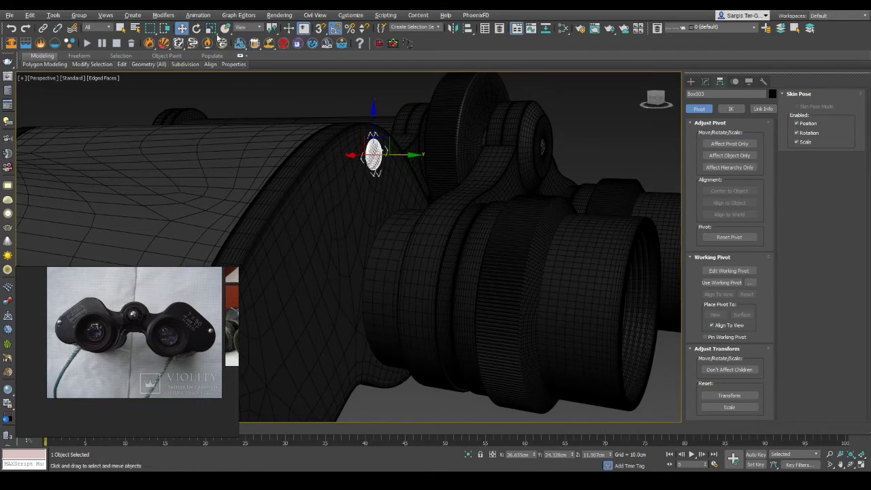
Step: View the copied screw up close in wireframe
key(F4)
alt+middle_drag(281, 299, 325, 205)
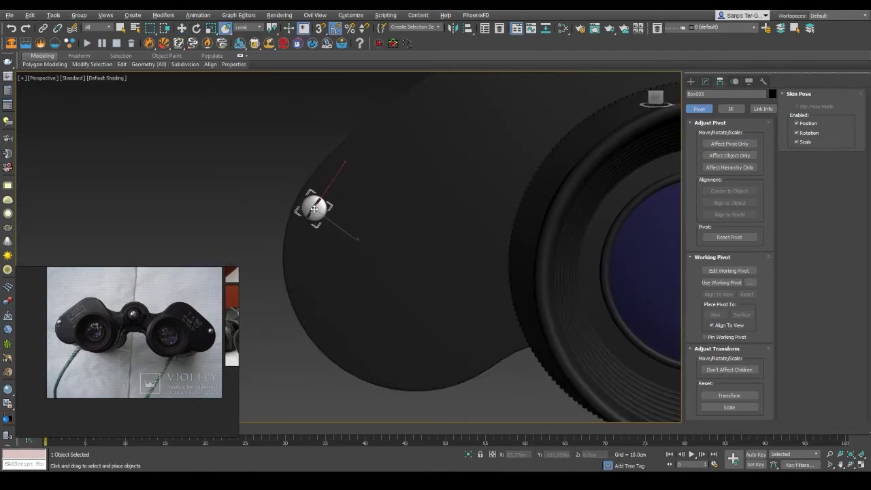
scroll(312, 207, up, 3)
key(F3)
mouse_move(259, 202)
alt+middle_down()
mouse_move(333, 216)
mouse_move(280, 212)
alt+middle_up()
Step: Check the screw's polygons in isolation, then clear the selection
click(705, 81)
key(4)
key(w)
key(alt+q)
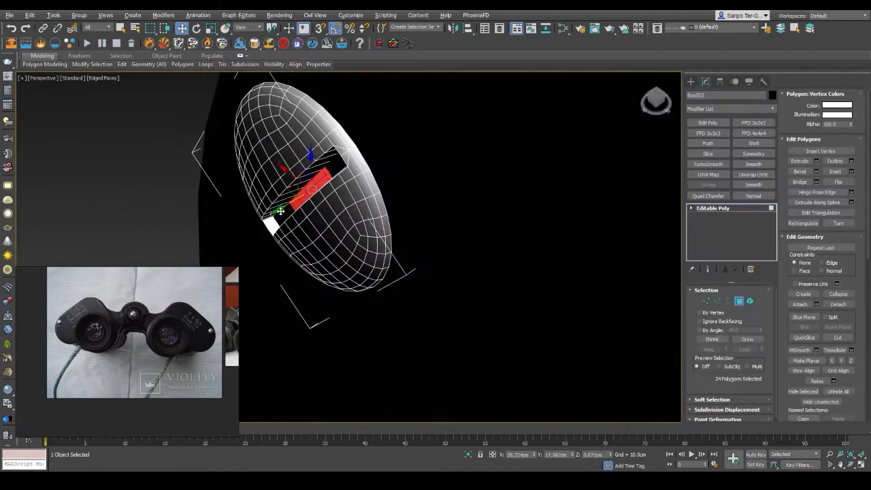
key(alt+q)
key(F4)
scroll(340, 204, up, 5)
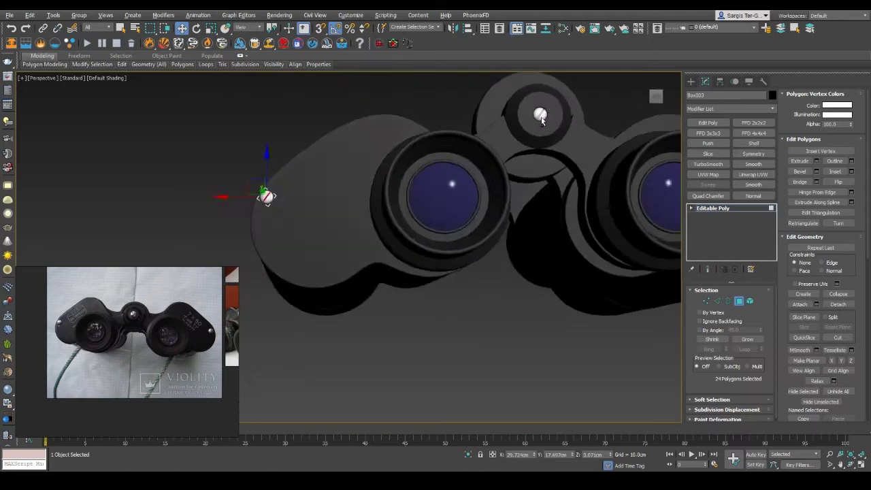
click(136, 168)
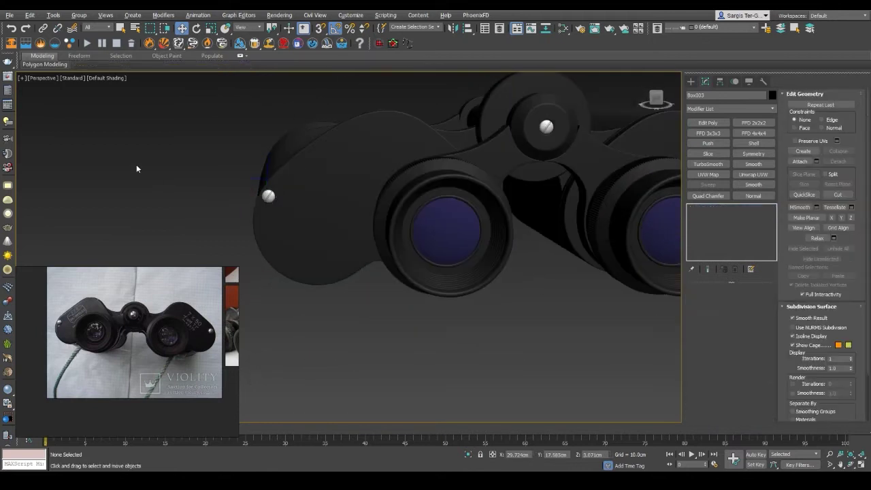
Step: Shift-drag the screw on the body to create another copy
click(269, 195)
key(e)
scroll(266, 197, down, 5)
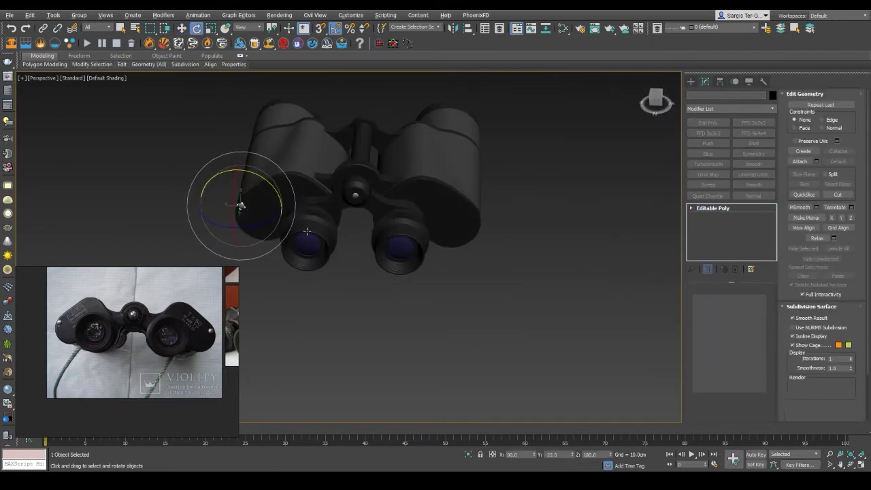
middle_drag(573, 217, 622, 226)
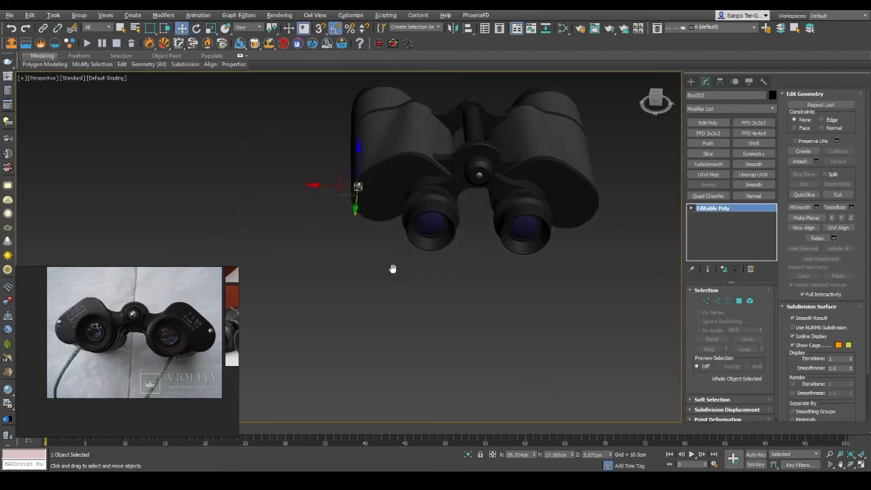
shift+drag(282, 202, 311, 202)
click(450, 275)
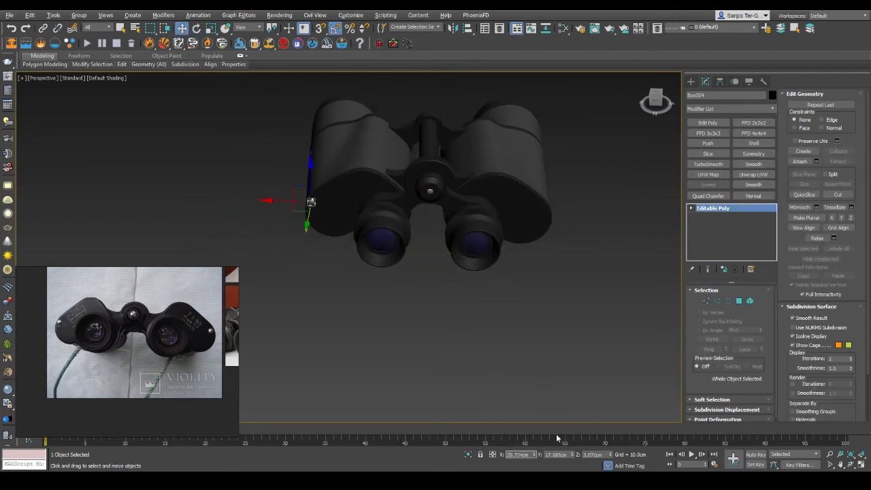
Step: Show the binoculars with edged faces from a new angle, then select all parts
mouse_move(311, 202)
alt+middle_down()
mouse_move(387, 254)
mouse_move(503, 273)
alt+middle_up()
key(F4)
key(F4)
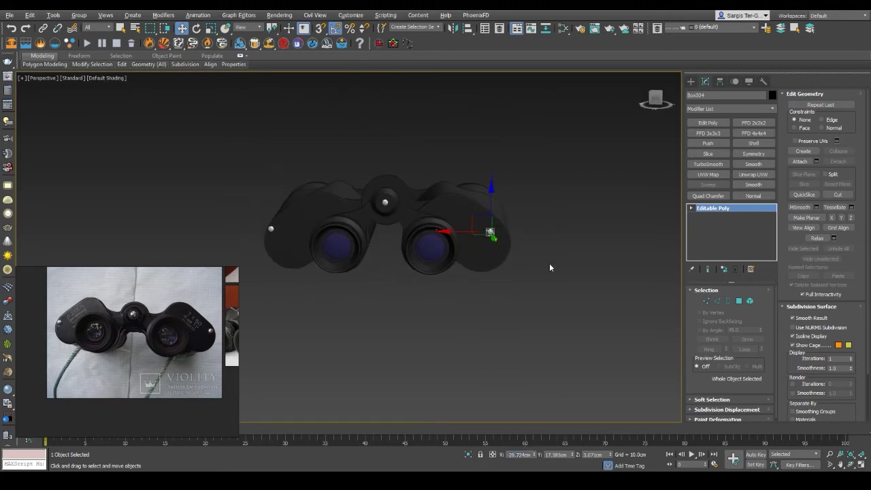
click(549, 264)
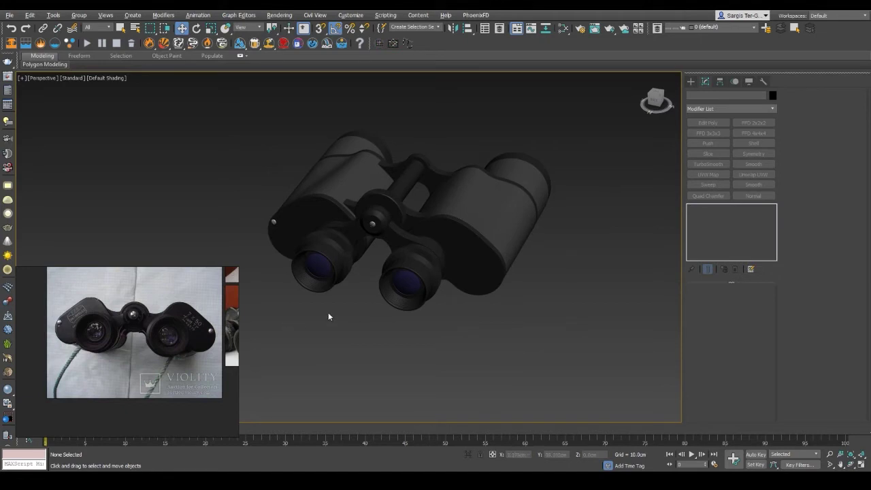
alt+middle_drag(394, 284, 407, 292)
alt+middle_drag(460, 243, 435, 225)
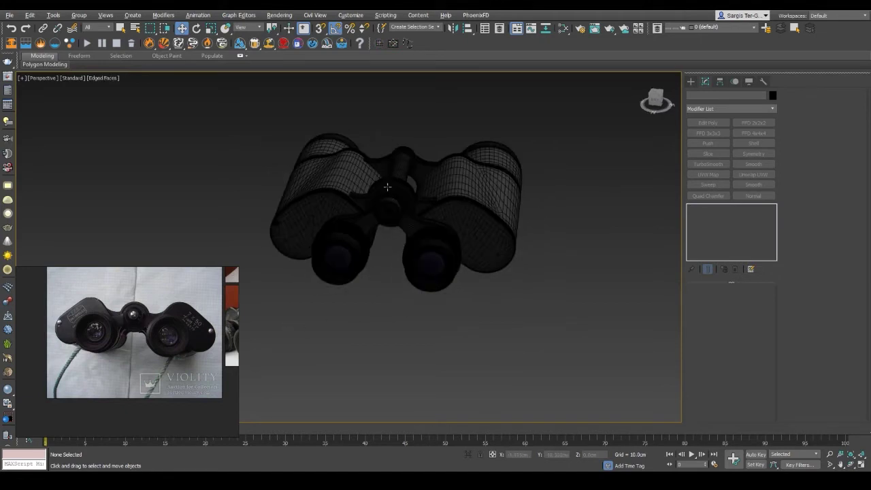
Step: Group all 29 binocular parts as Group001
key(ctrl+a)
click(79, 15)
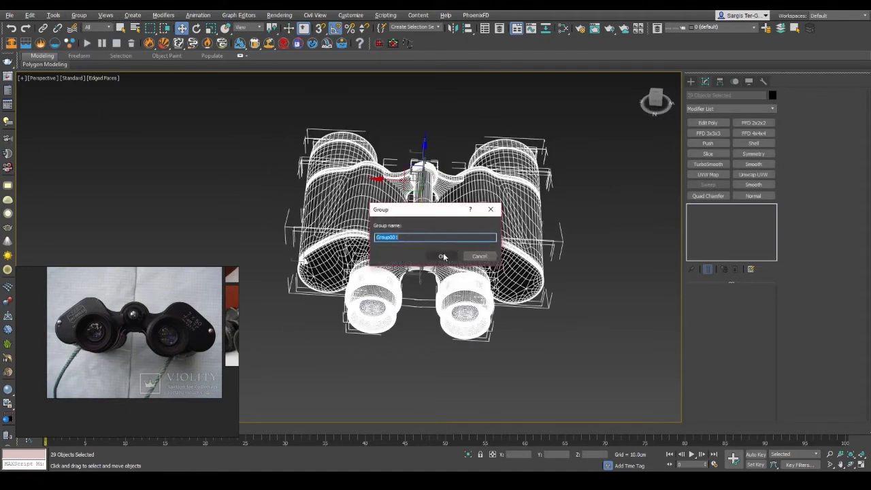
click(443, 257)
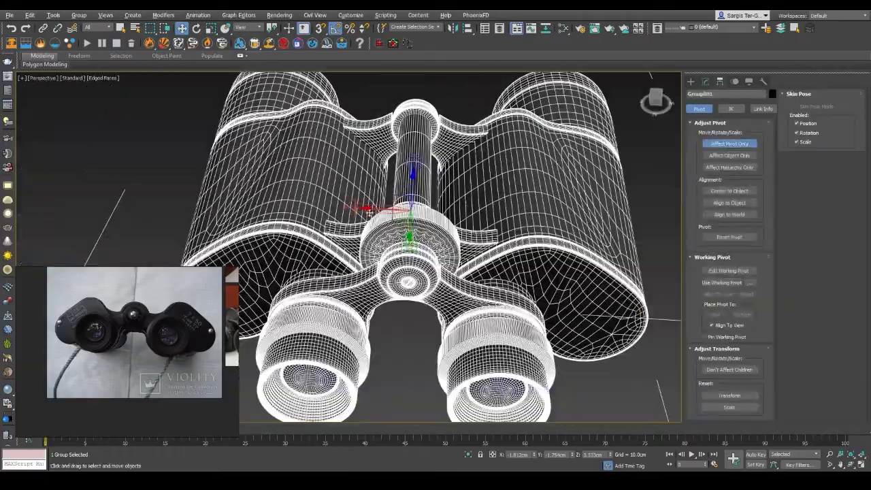
Step: Zoom to the central hinge and use vertex snapping to place the group's pivot there
scroll(368, 212, up, 3)
scroll(408, 198, up, 3)
scroll(407, 231, up, 3)
scroll(404, 264, up, 2)
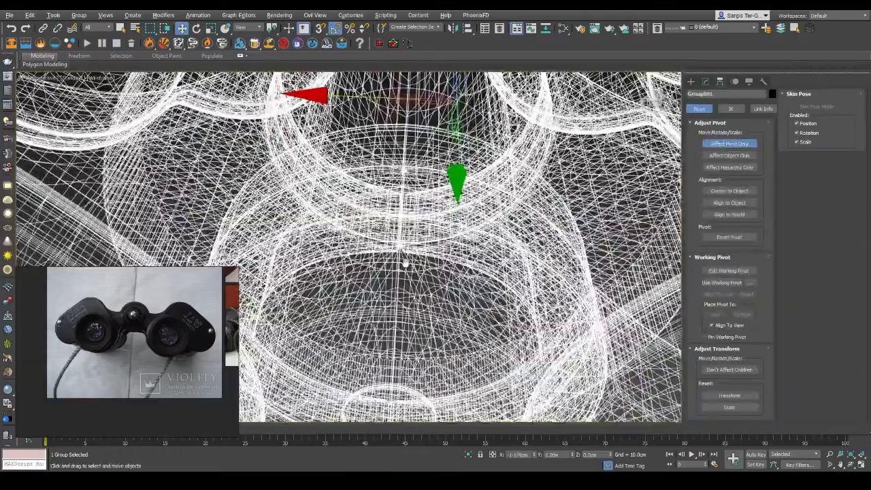
scroll(406, 264, up, 2)
scroll(402, 252, up, 3)
scroll(392, 231, up, 2)
scroll(384, 219, up, 2)
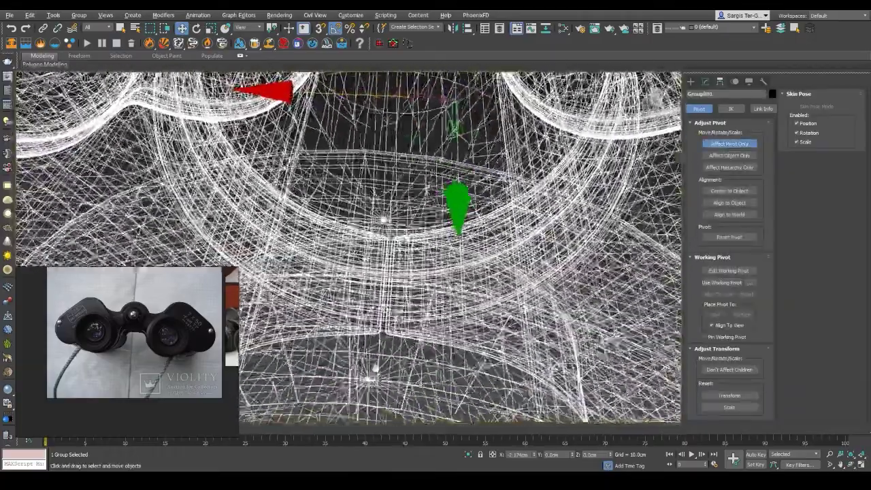
key(s)
scroll(383, 219, up, 1)
key(s)
scroll(390, 371, down, 4)
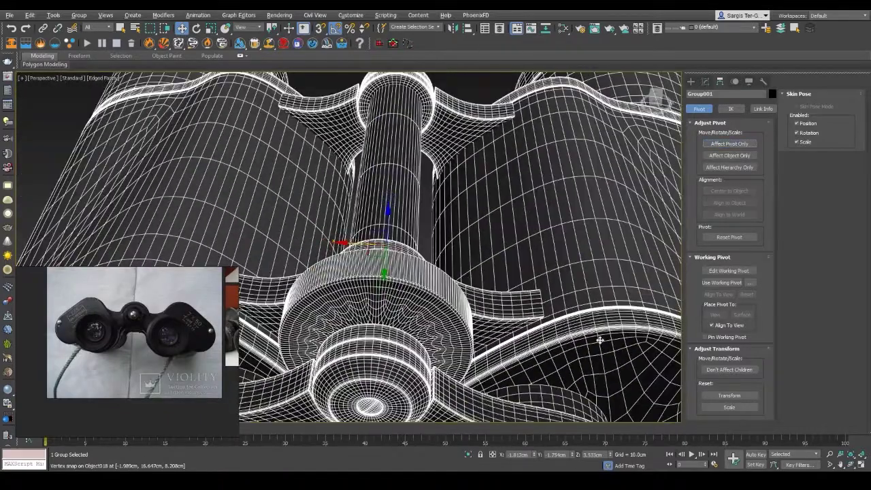
scroll(600, 340, down, 2)
scroll(600, 340, down, 3)
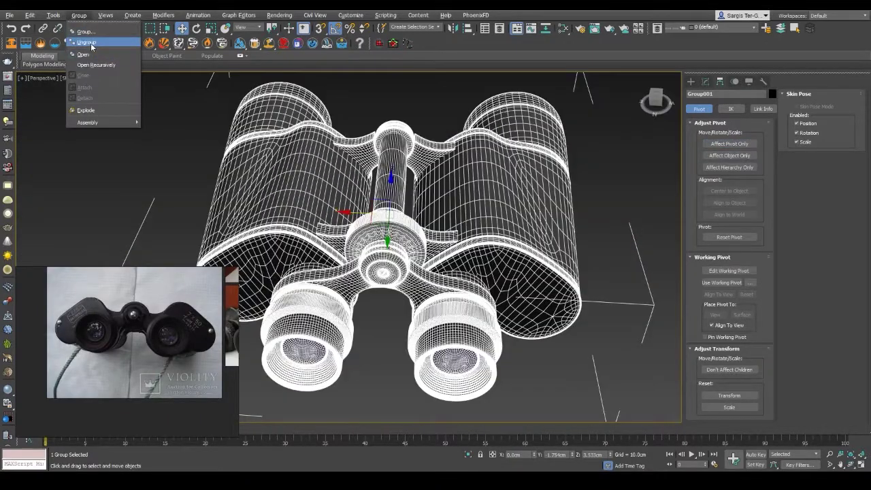
Step: Ungroup Group001 back into separate parts
click(91, 46)
click(428, 89)
key(F3)
scroll(280, 228, up, 2)
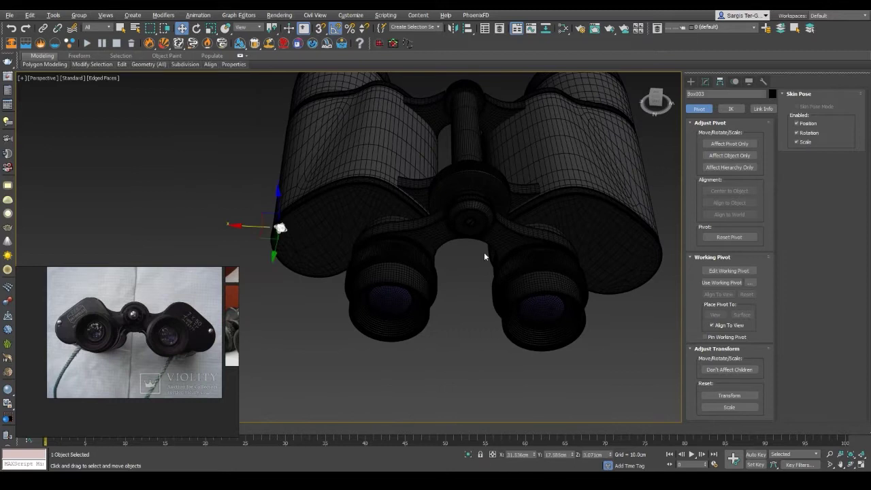
Step: Clone the left screw as an Instance onto the right barrel
mouse_move(483, 257)
alt+middle_down()
mouse_move(521, 403)
mouse_move(282, 209)
alt+middle_up()
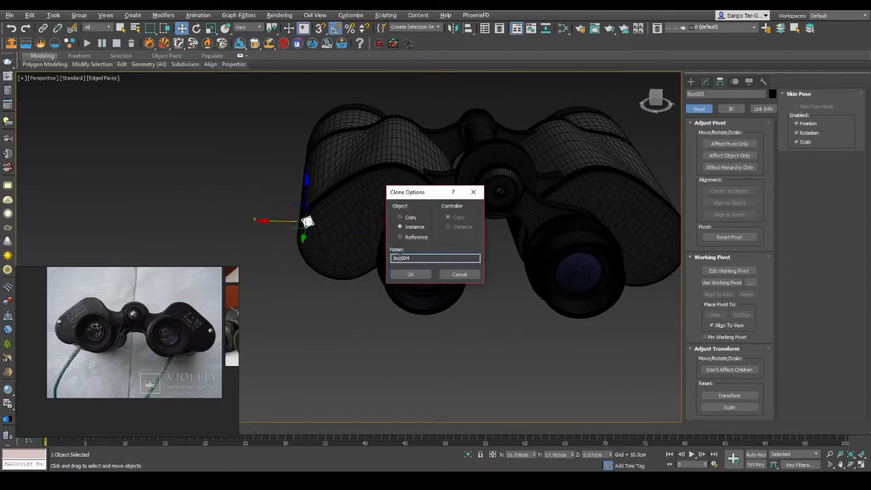
click(410, 274)
key(F4)
alt+middle_drag(513, 171, 586, 222)
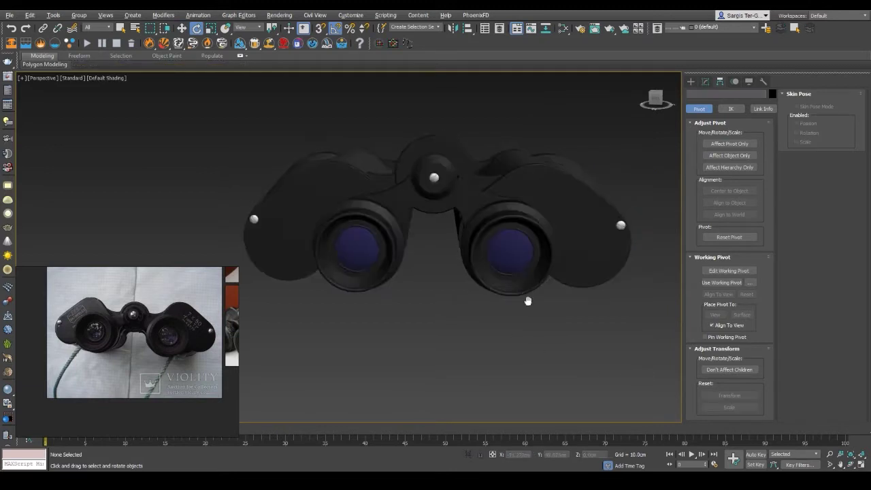
alt+middle_drag(527, 302, 406, 275)
alt+middle_drag(307, 324, 310, 332)
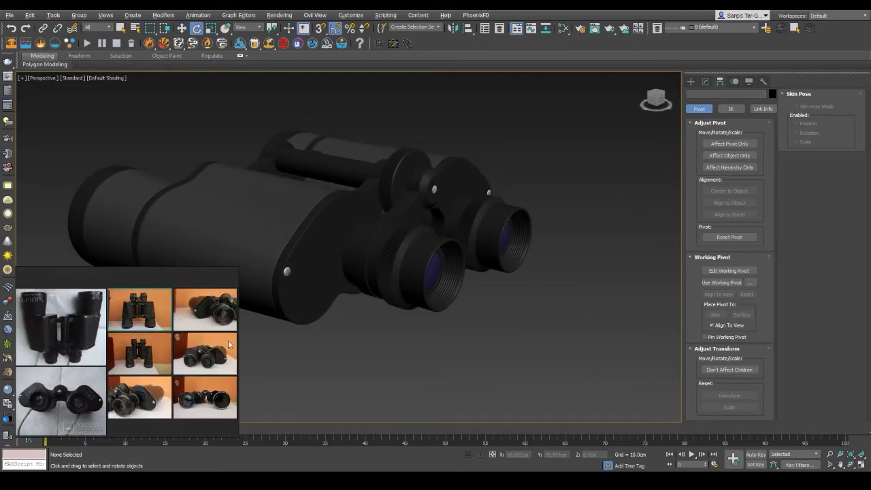
mouse_move(228, 340)
alt+middle_down()
mouse_move(346, 242)
mouse_move(293, 178)
alt+middle_up()
key(F4)
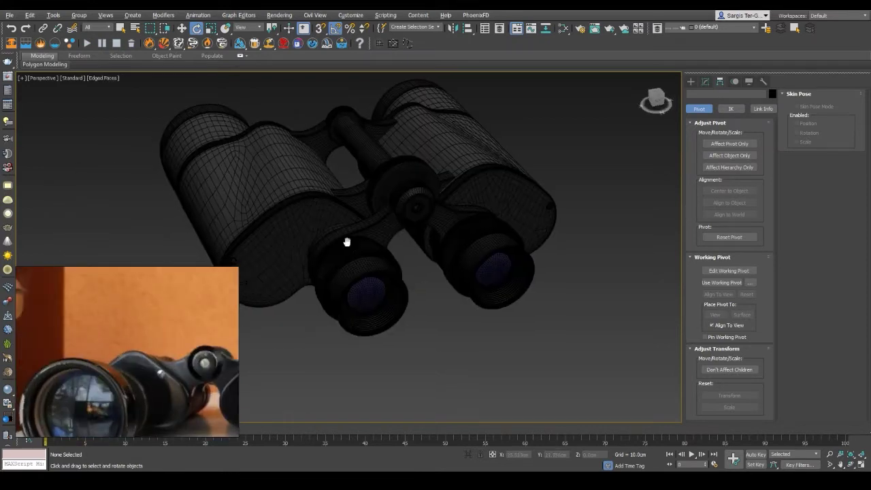
Step: Make another instance copy of the screw next to the bridge
click(291, 181)
key(w)
scroll(325, 157, up, 3)
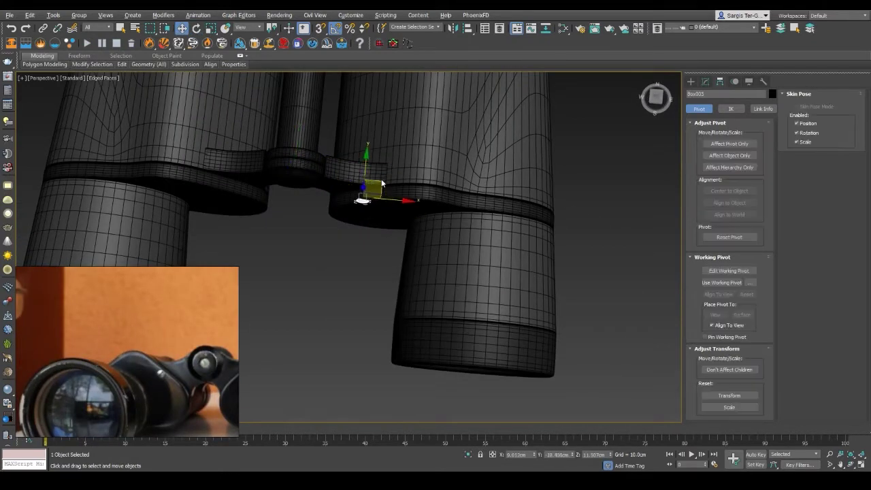
shift+drag(381, 182, 383, 184)
key(Return)
key(z)
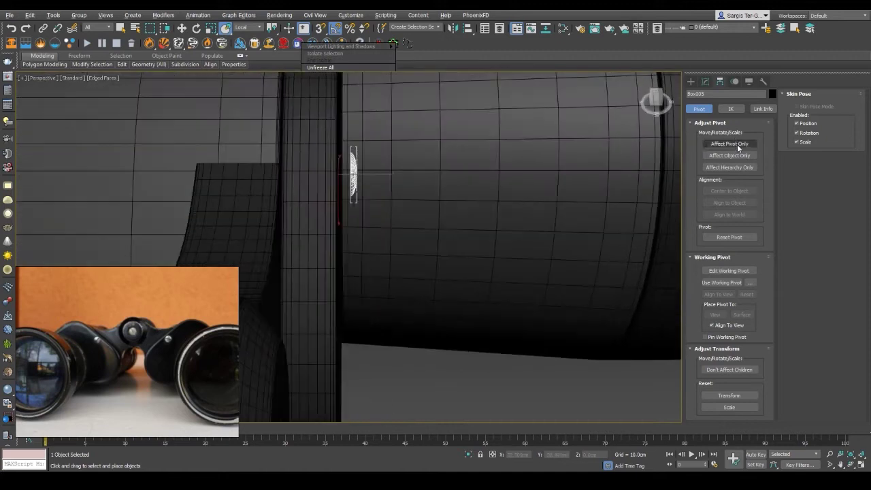
Step: Reposition the screw's pivot using Affect Pivot Only in wireframe view
click(728, 144)
key(w)
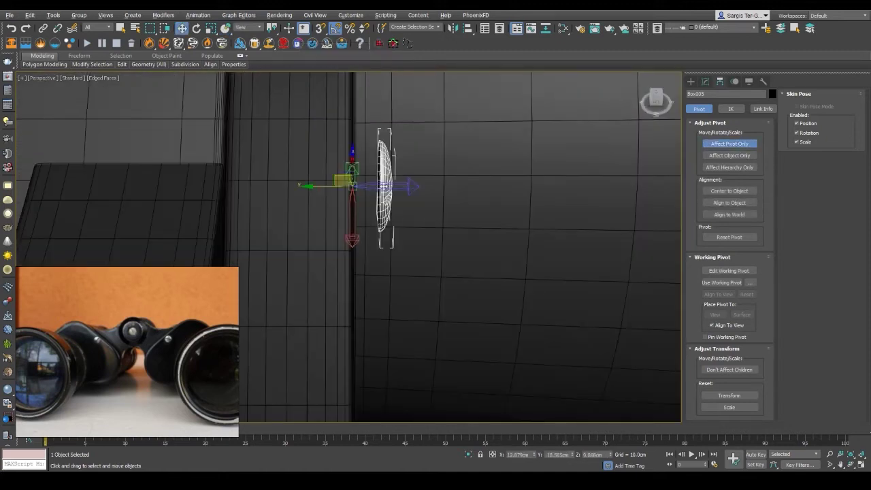
key(F3)
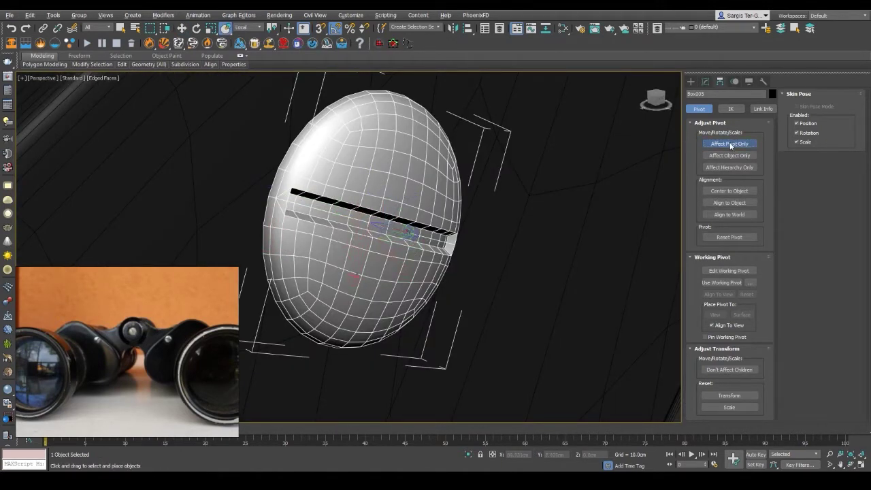
click(730, 145)
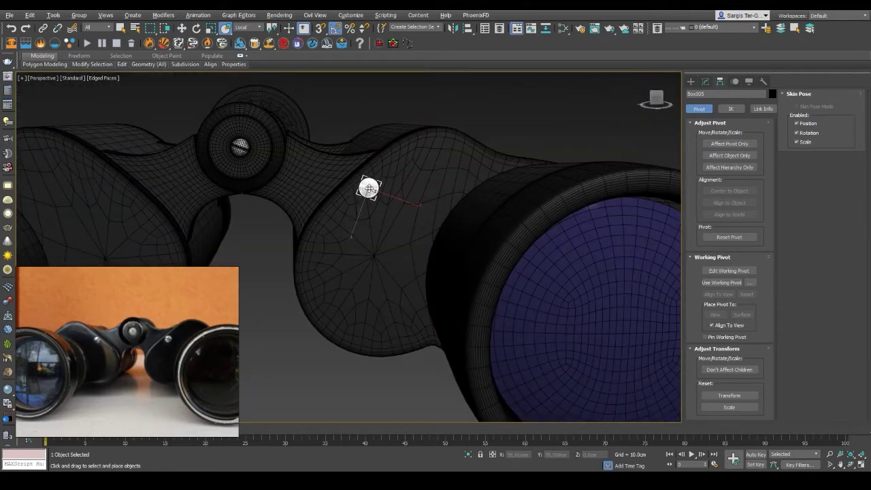
key(F4)
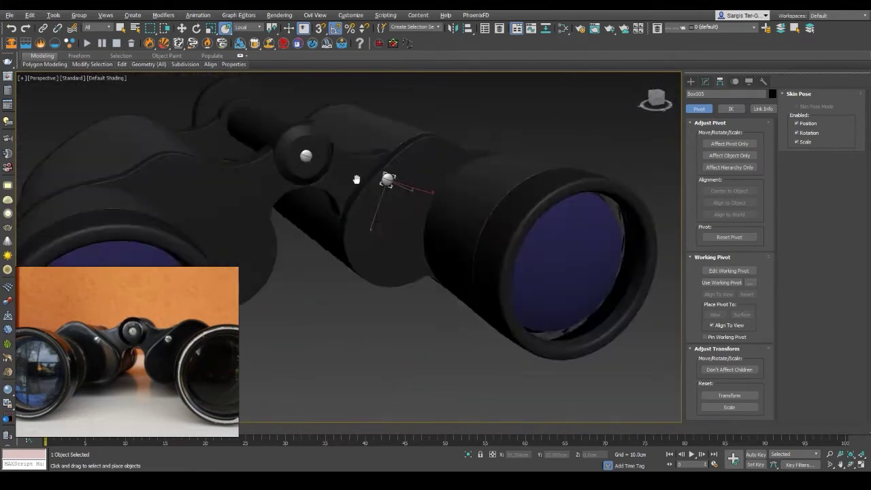
mouse_move(356, 179)
alt+middle_down()
mouse_move(341, 169)
mouse_move(387, 180)
alt+middle_up()
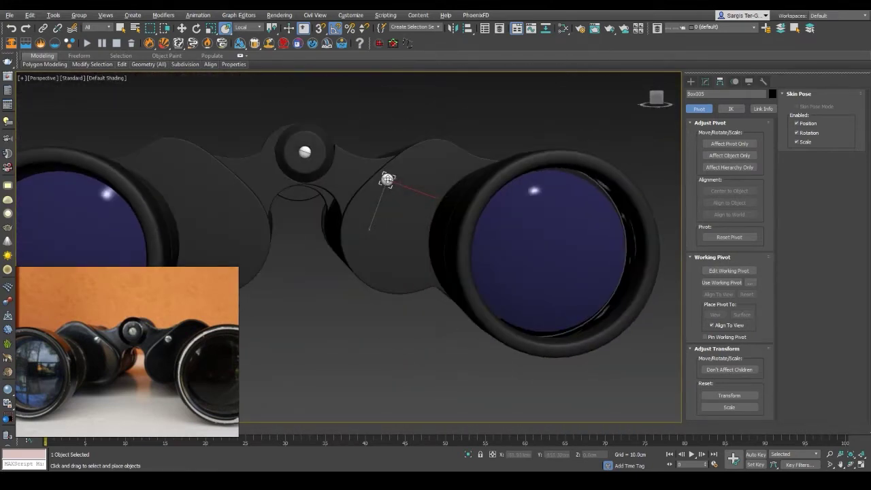
Step: Place an instanced screw on the left hinge plate and rotate it onto the surface
right_click(457, 141)
click(468, 164)
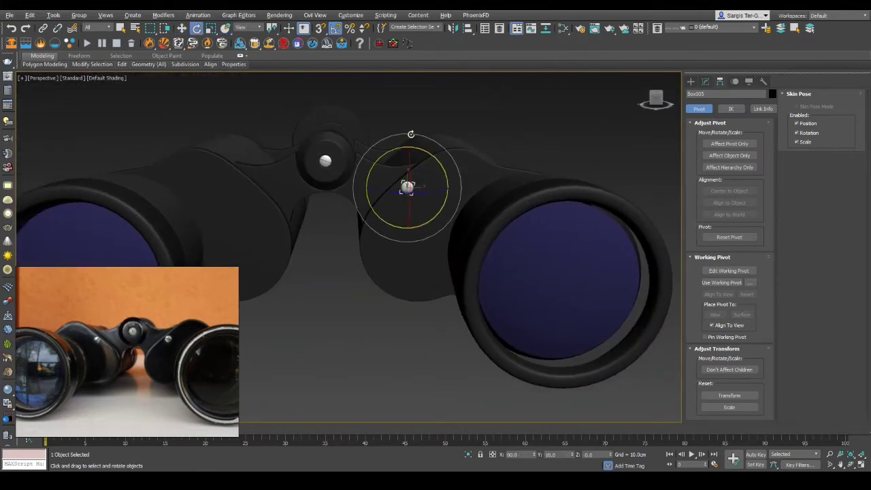
key(Return)
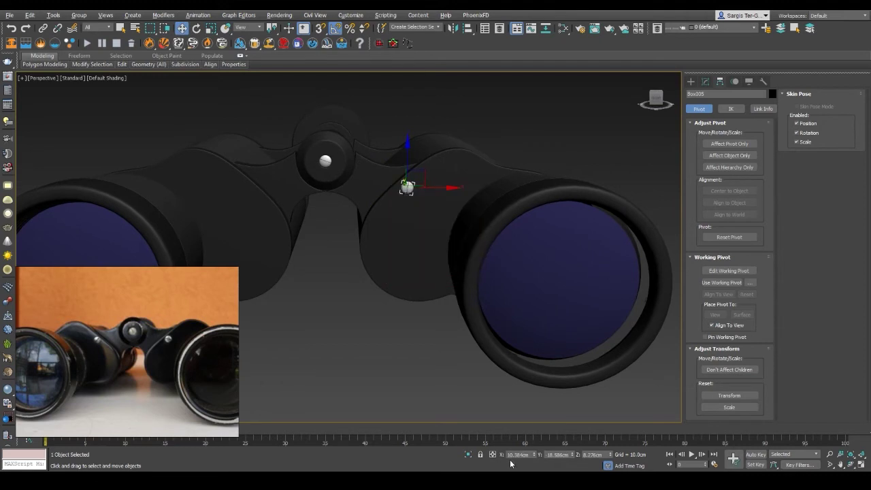
alt+middle_drag(328, 184, 332, 160)
key(e)
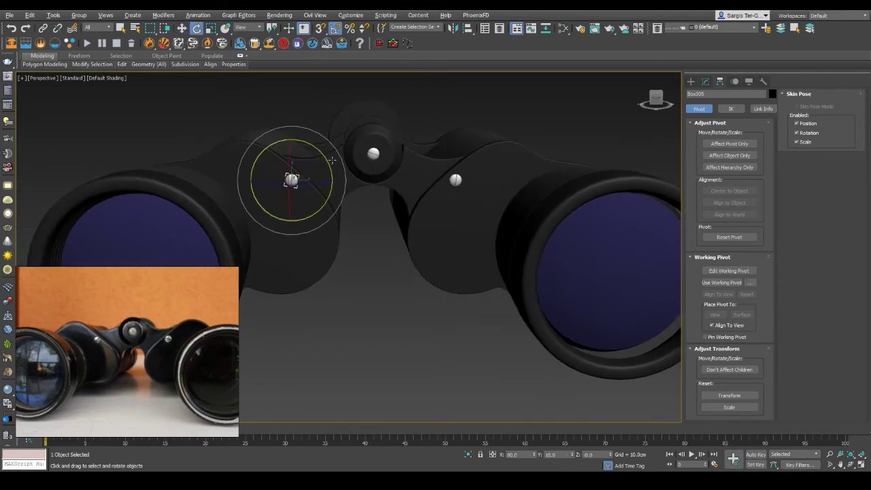
click(353, 199)
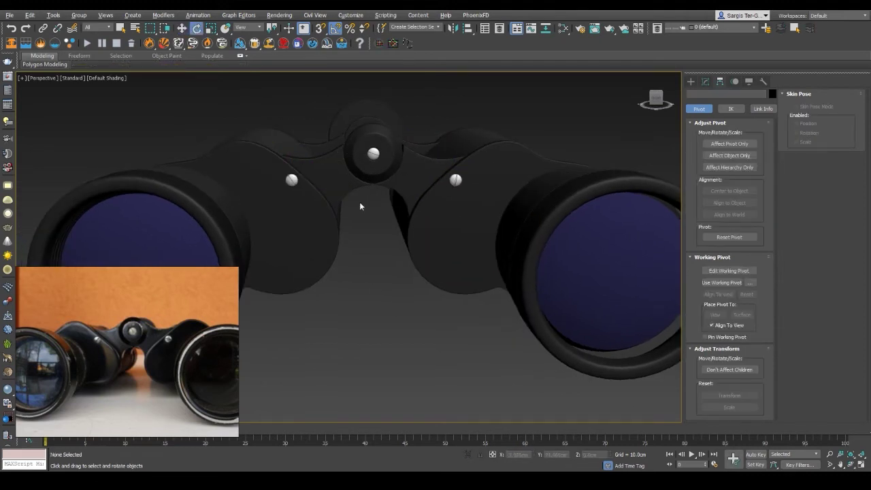
mouse_move(359, 201)
alt+middle_down()
mouse_move(401, 271)
mouse_move(510, 207)
mouse_move(499, 179)
mouse_move(496, 285)
mouse_move(495, 259)
mouse_move(550, 178)
mouse_move(517, 204)
mouse_move(428, 229)
alt+middle_up()
Step: Zoom around the binoculars, then return to the empty Modify panel with nothing selected
scroll(495, 259, down, 5)
scroll(550, 178, up, 10)
scroll(432, 223, down, 8)
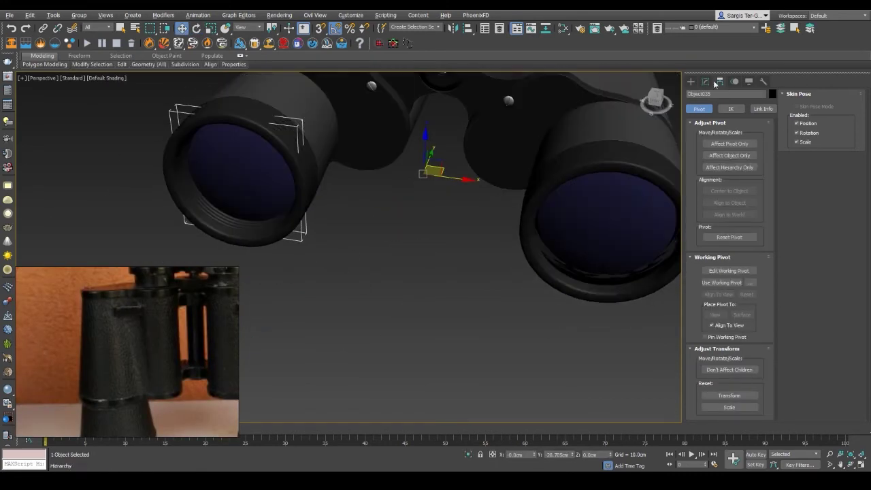
click(440, 351)
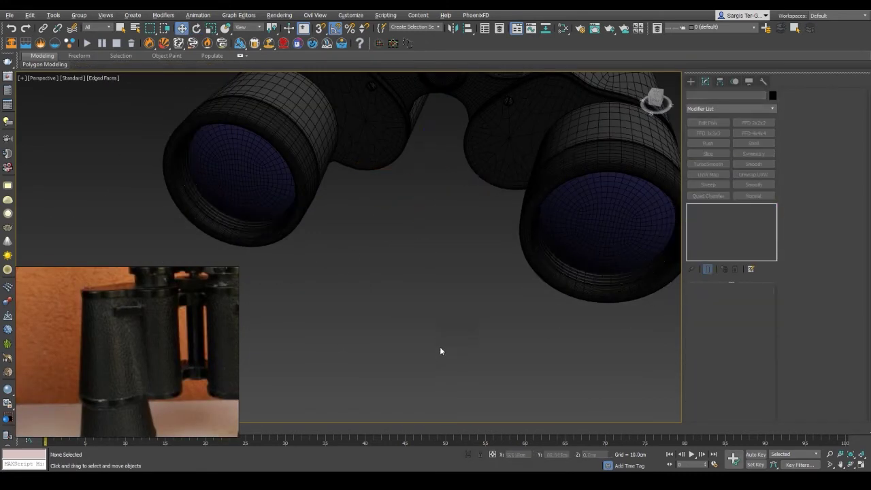